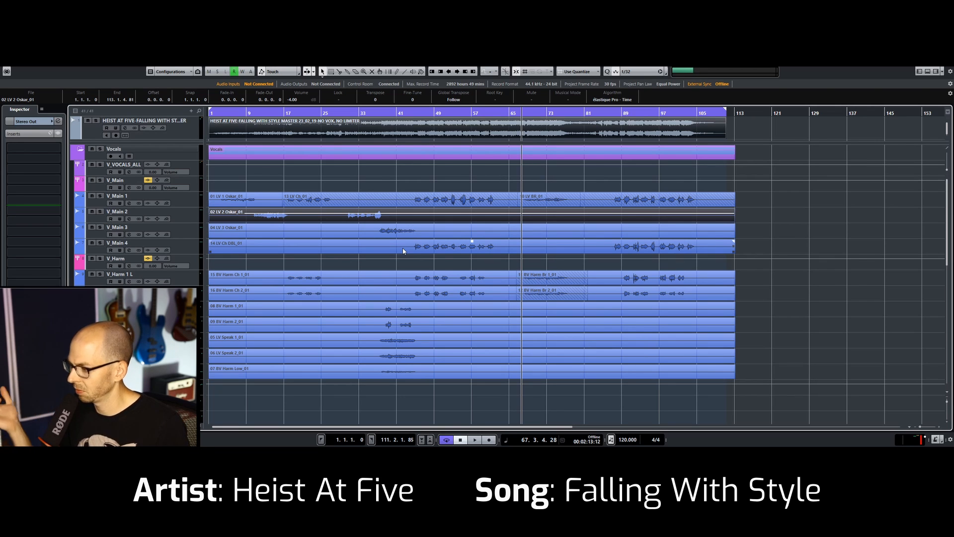
Step: Select the instrumental track and play the song from about bar 3 to hear the opening lead vocal in the mix
scroll(386, 230, down, 5)
scroll(392, 234, up, 5)
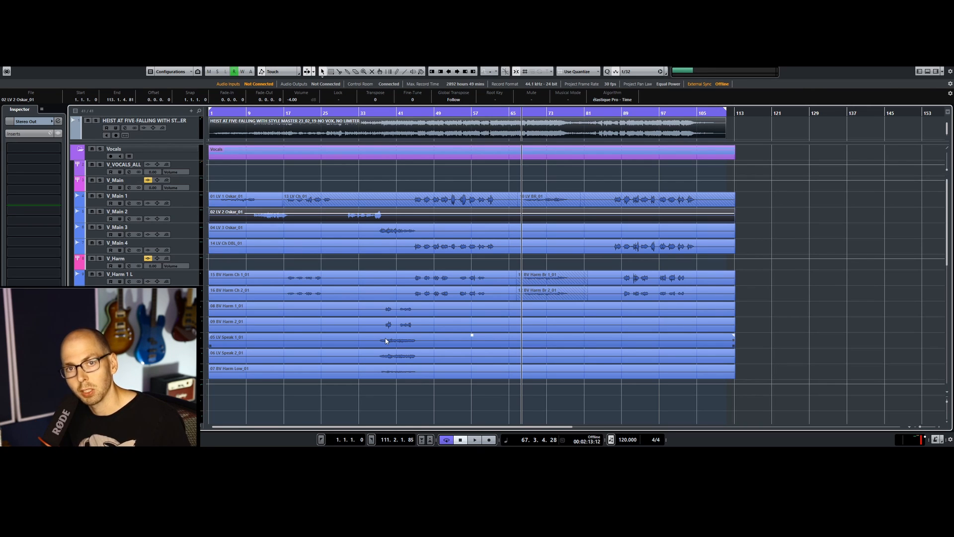
click(212, 113)
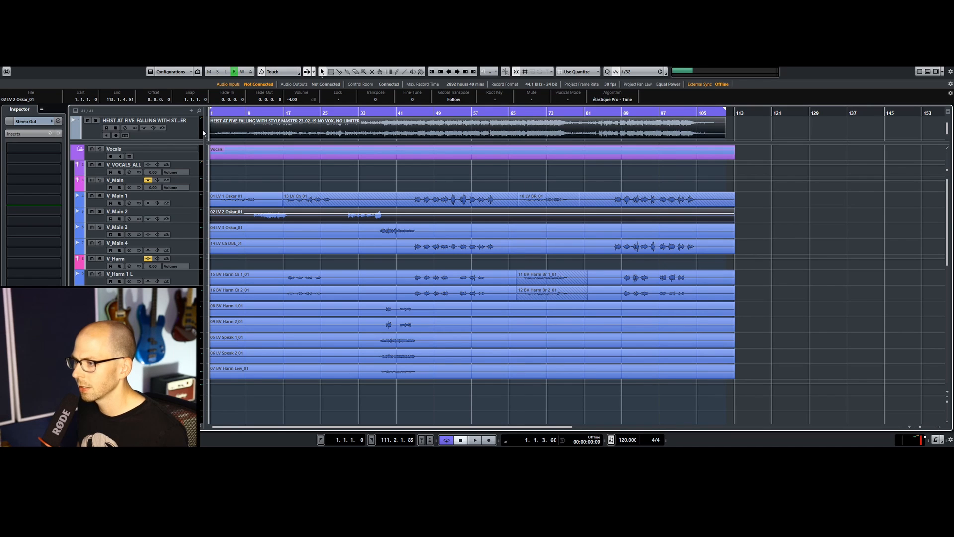
click(197, 131)
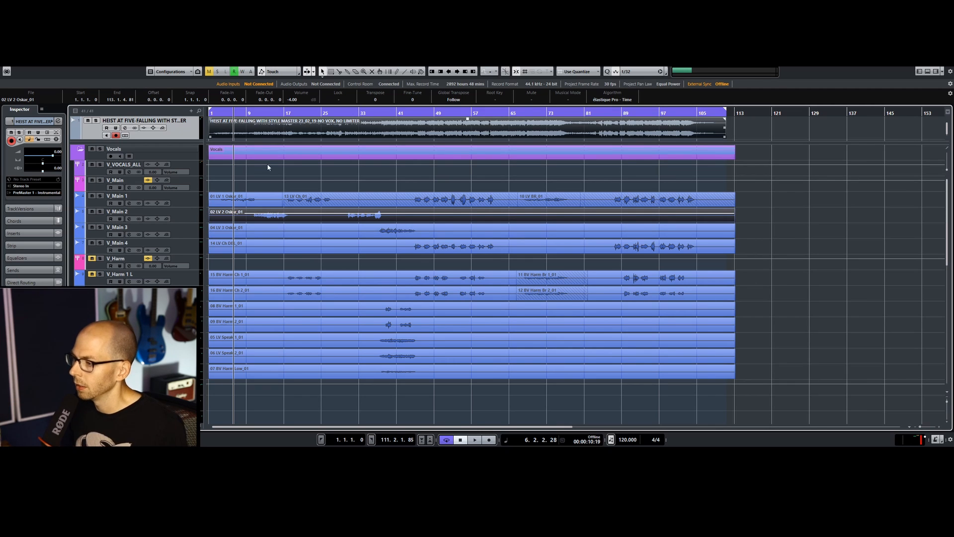
click(219, 114)
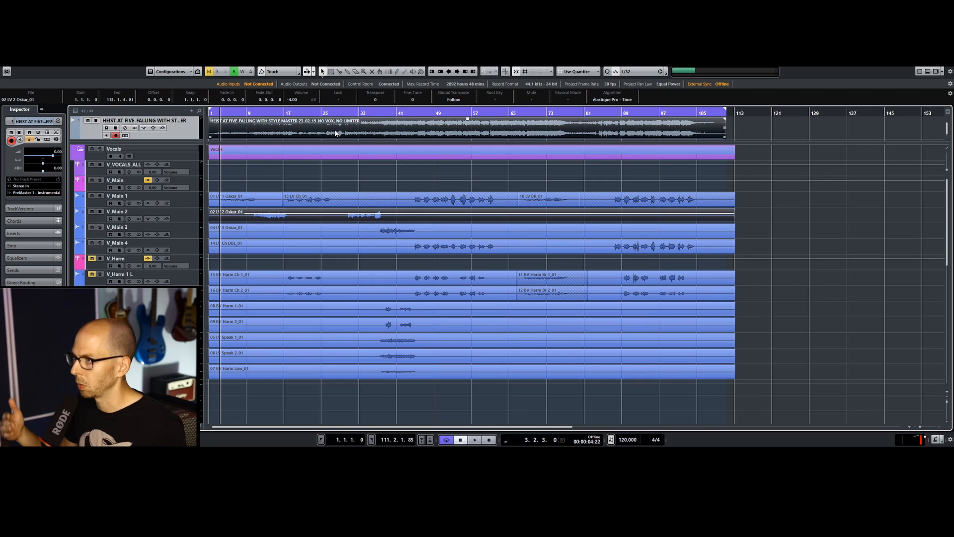
key(space)
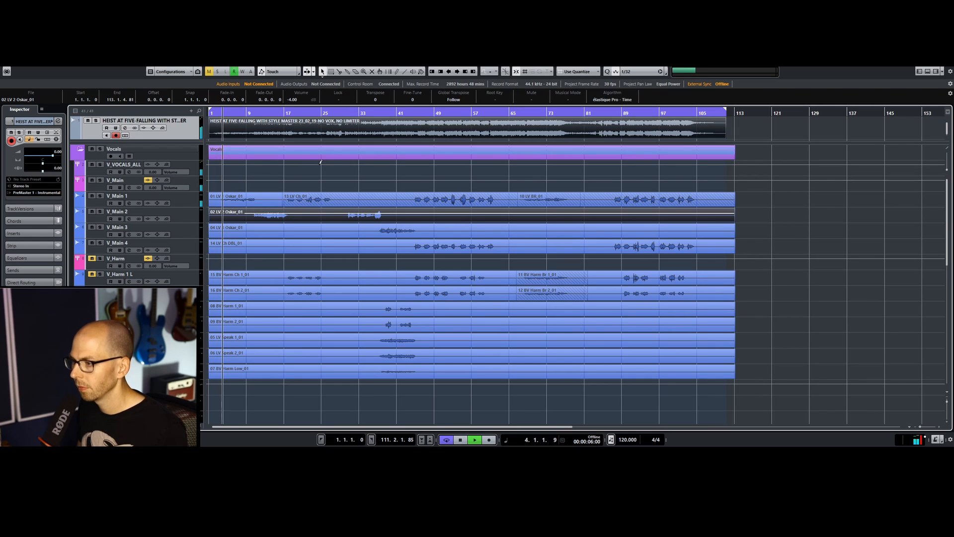
Step: Stop playback, activate the CLA-76 compressor on the V_Main group, and open its editor clear of the vocal clips
click(194, 182)
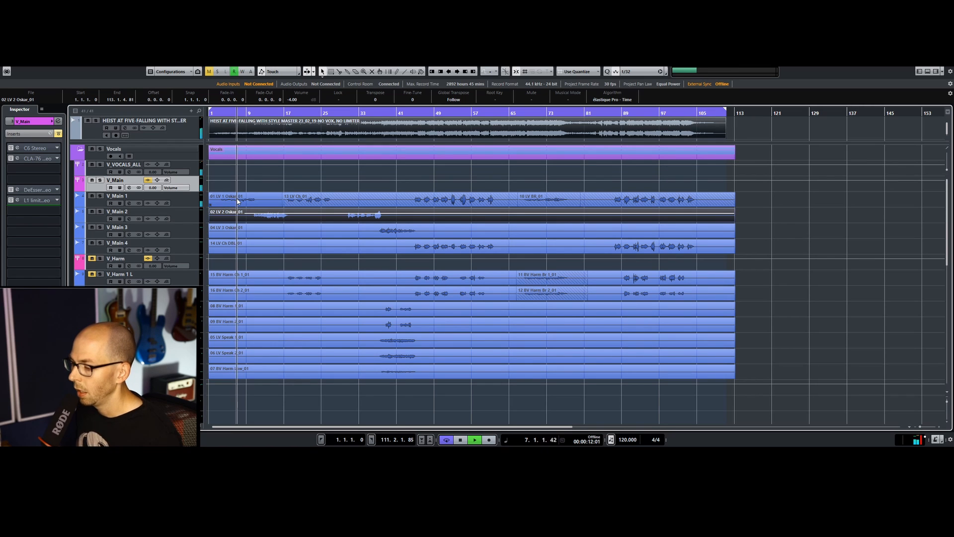
key(space)
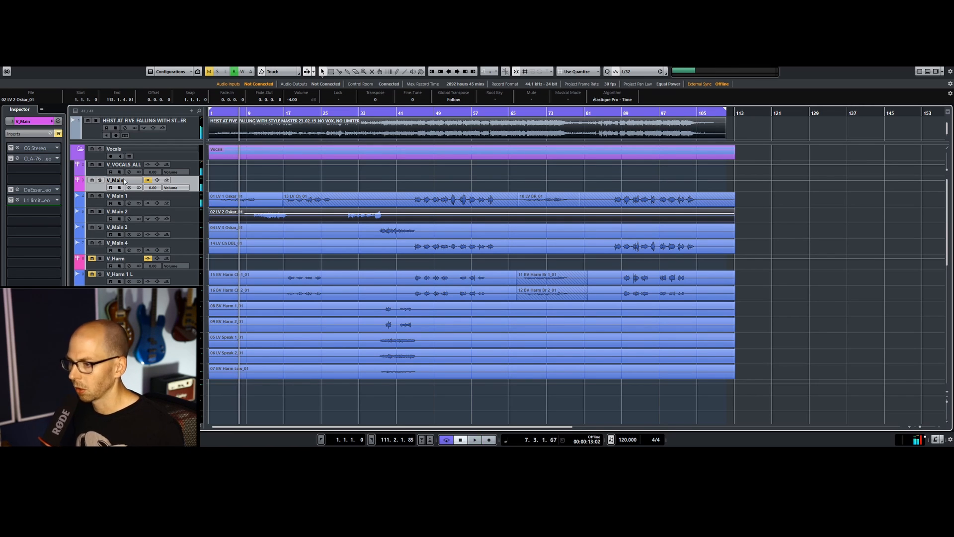
click(17, 159)
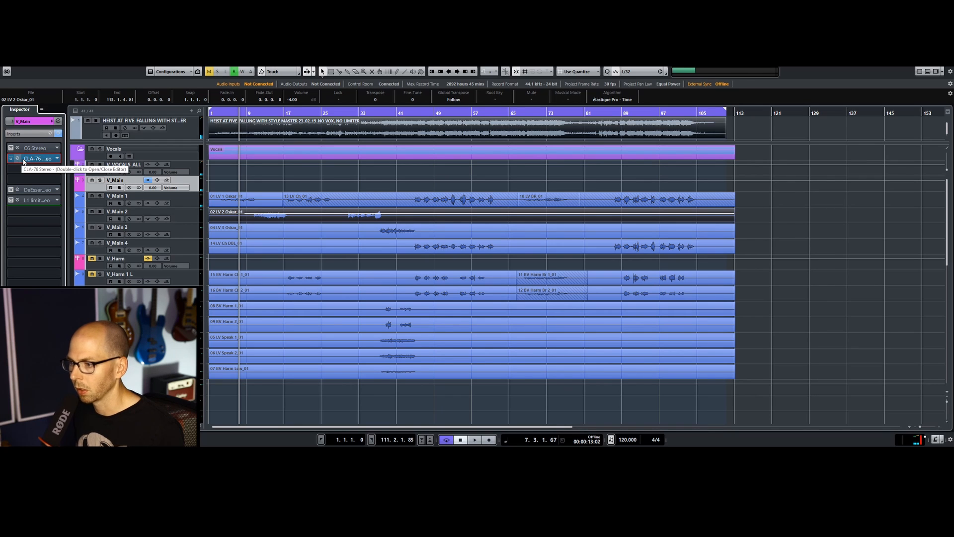
double_click(24, 159)
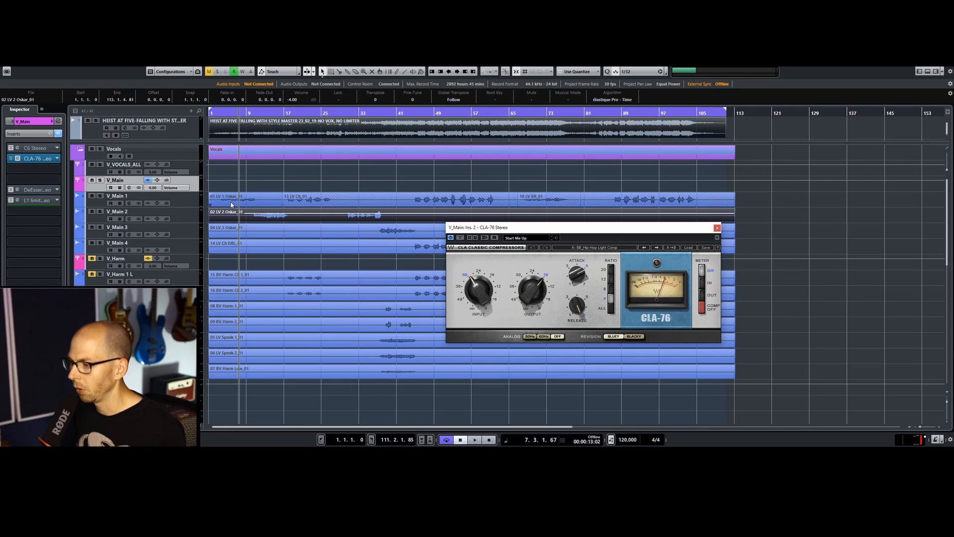
drag(497, 227, 611, 172)
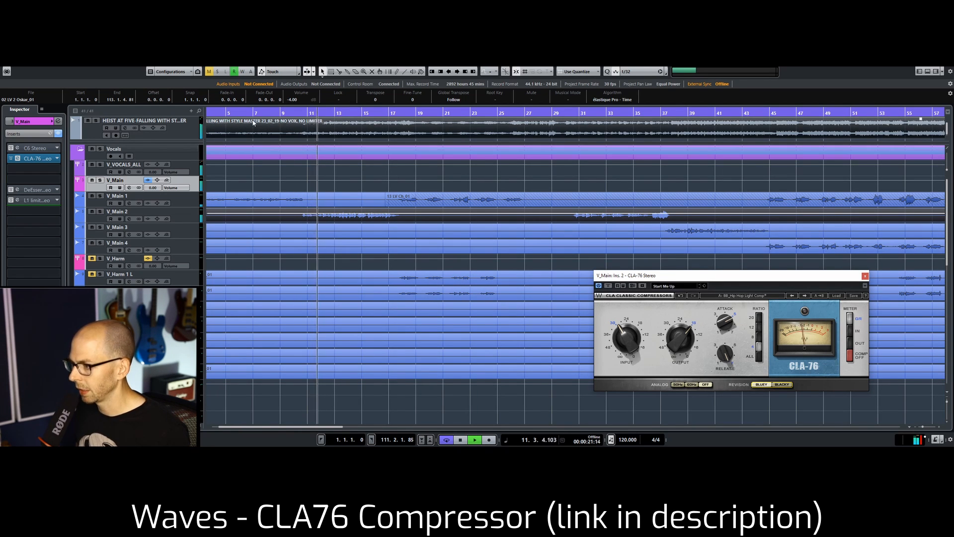
Step: Replay from about bar 5 and set the CLA-76 input to about -25.7 and the output to about 18
click(231, 112)
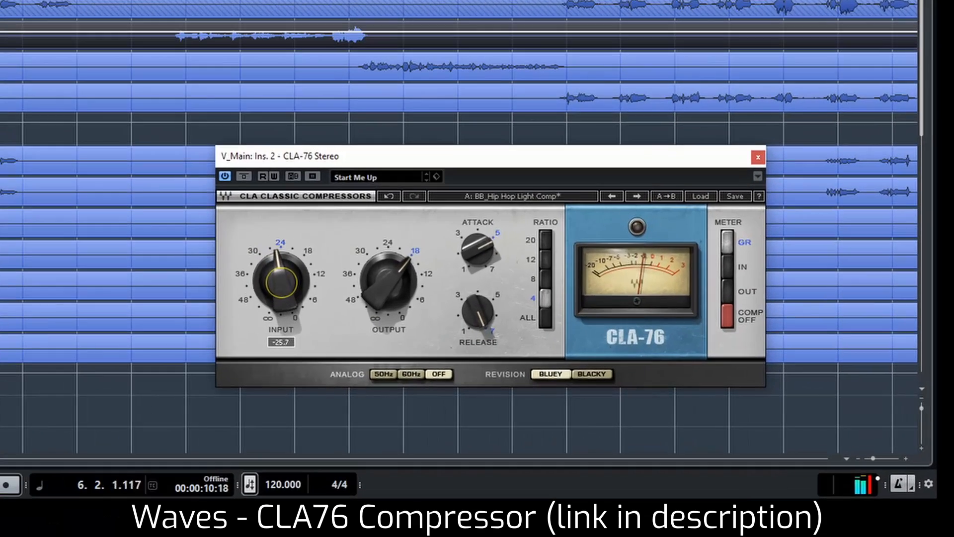
drag(397, 273, 396, 280)
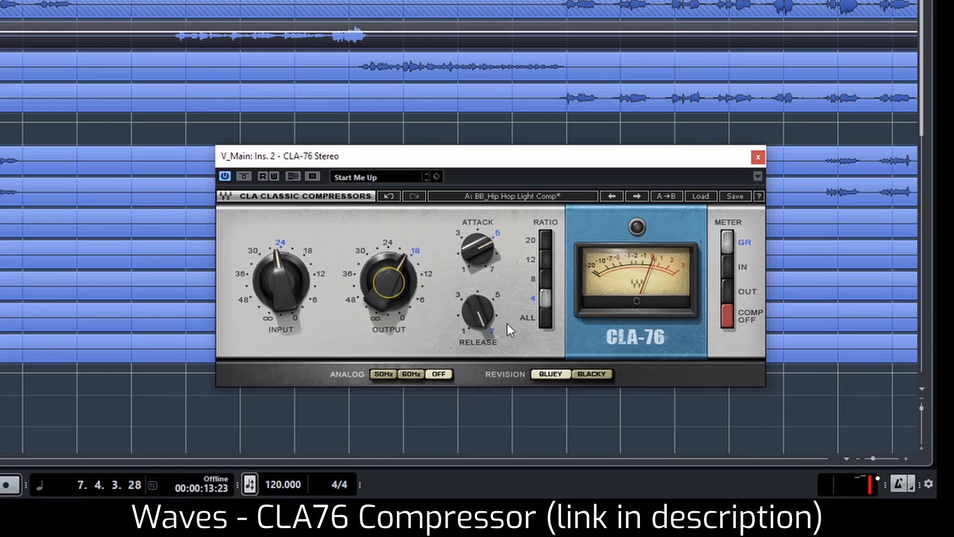
click(491, 322)
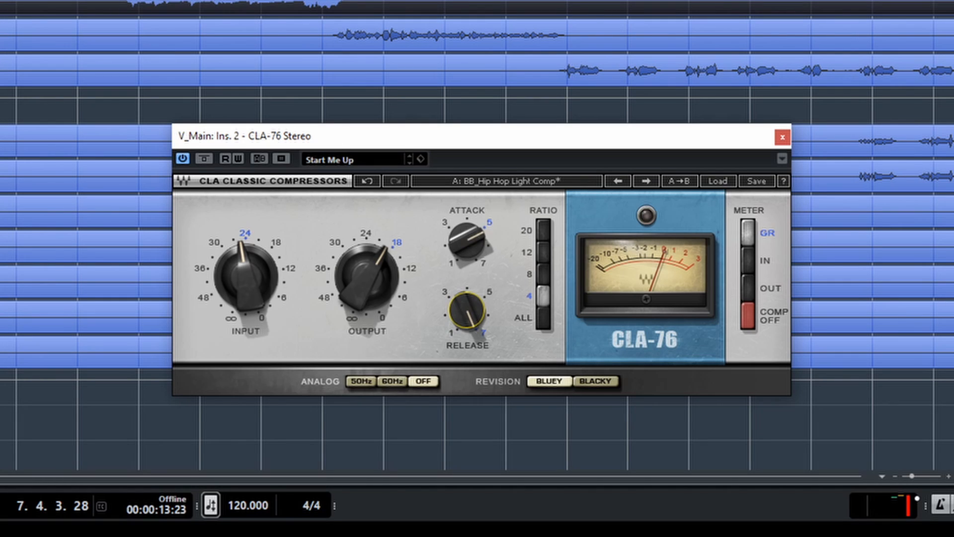
Step: Compare CLA-76 attack settings up to 7 during playback and leave the attack at about 3
drag(467, 240, 467, 269)
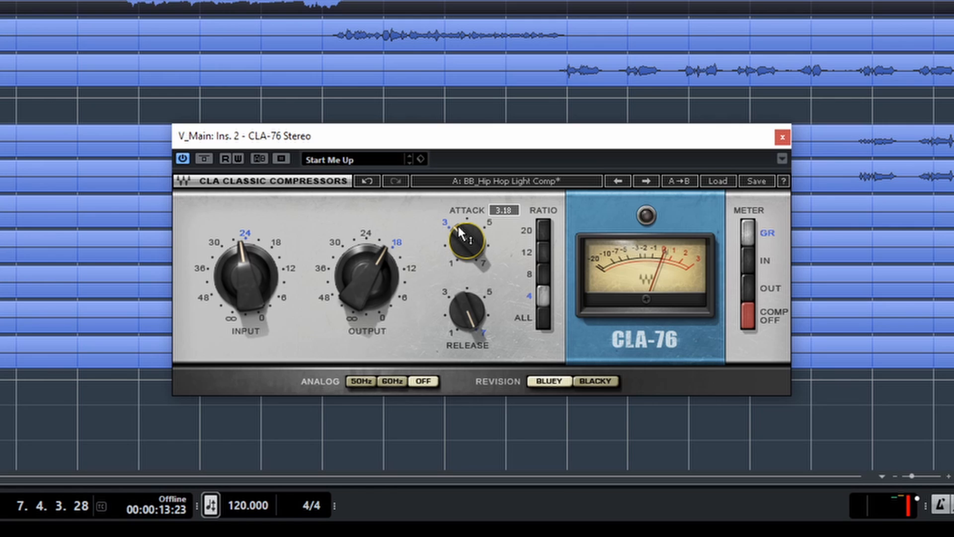
drag(461, 234, 461, 199)
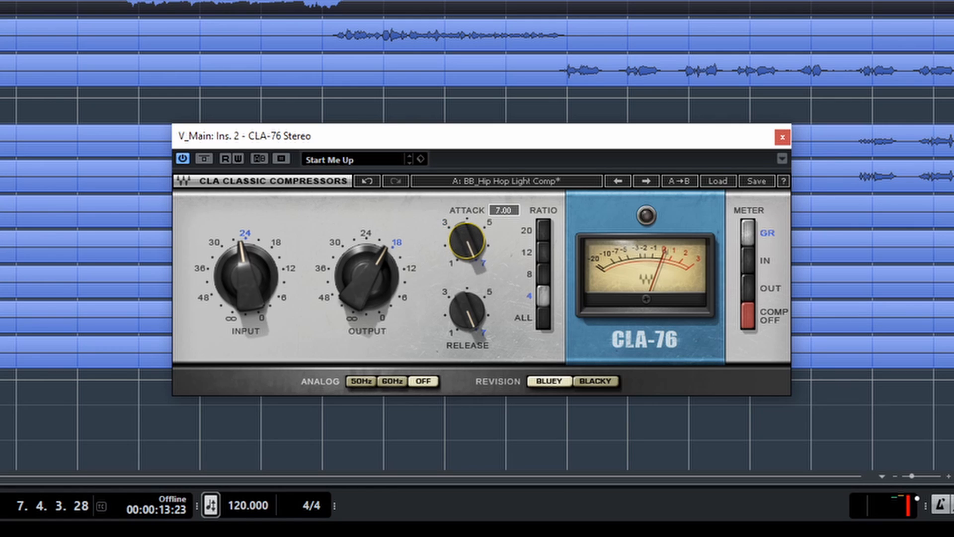
mouse_move(474, 245)
mouse_down()
mouse_move(475, 262)
mouse_move(474, 245)
mouse_up()
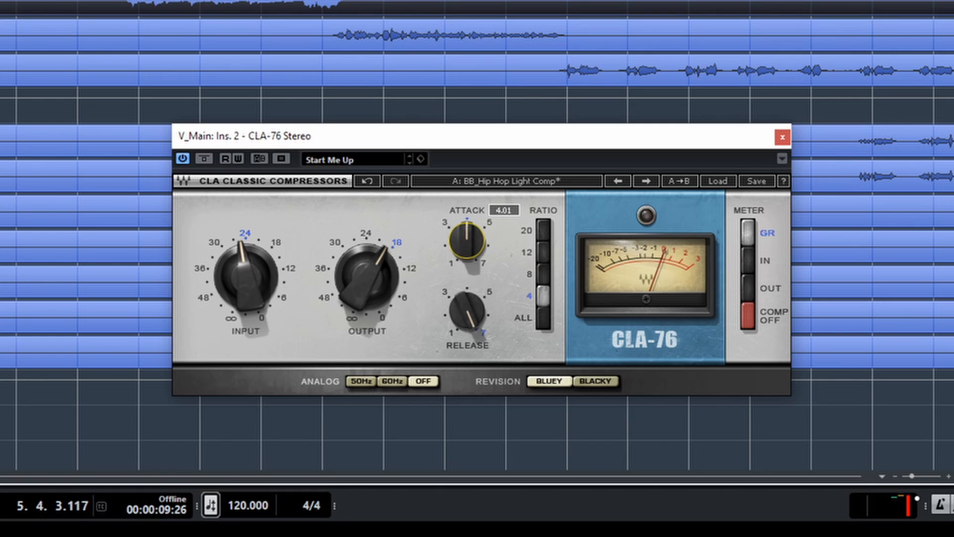
click(483, 262)
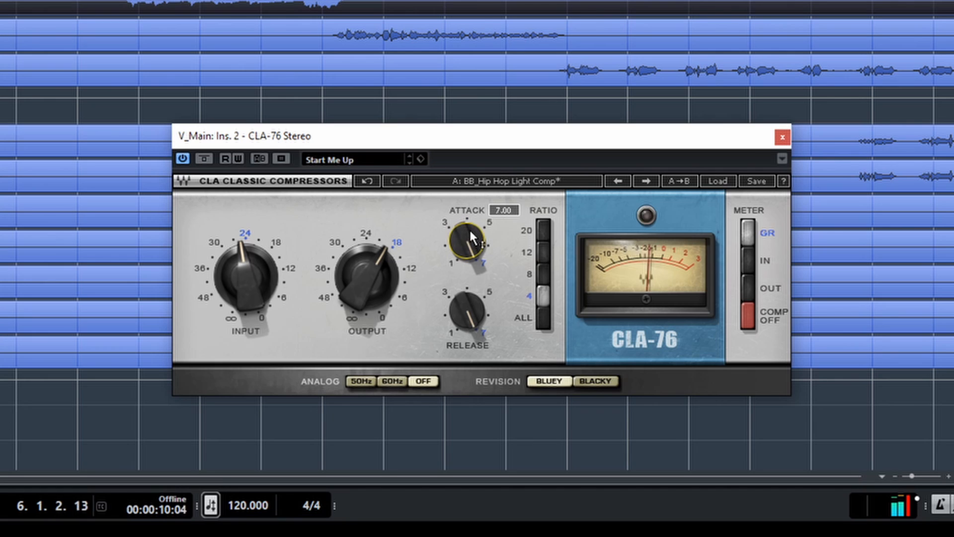
drag(467, 234, 465, 268)
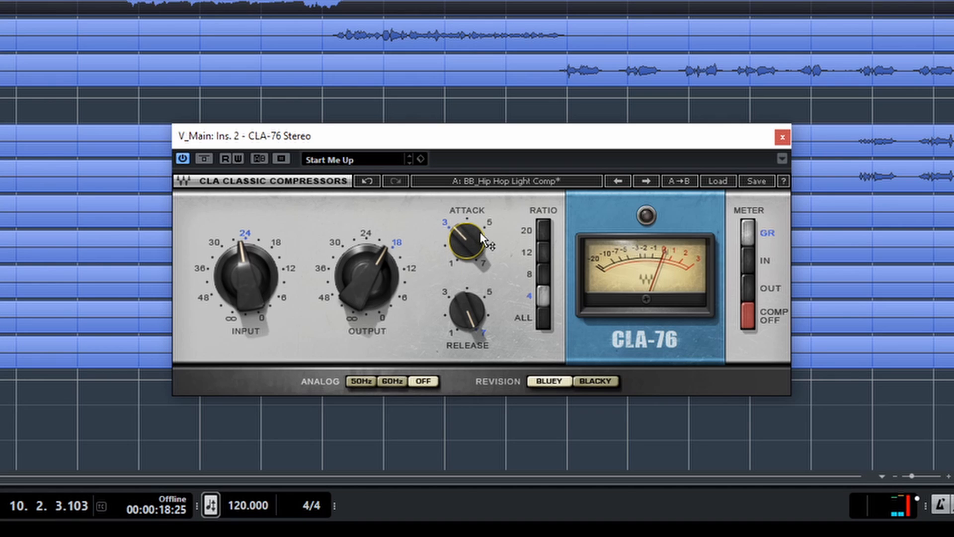
key(space)
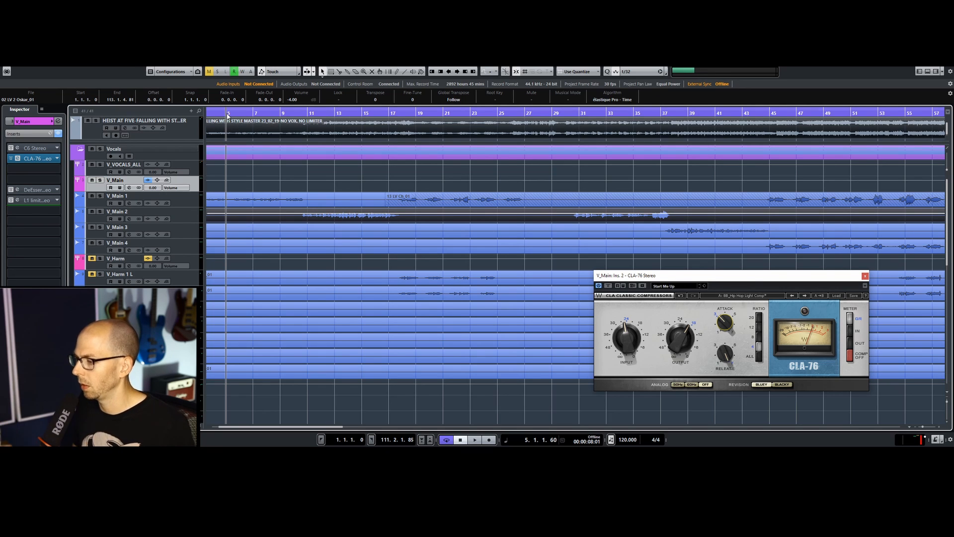
Step: Raise the CLA-76 input slightly above its 24 mark and rebalance the output during playback, closing the editor when done
key(space)
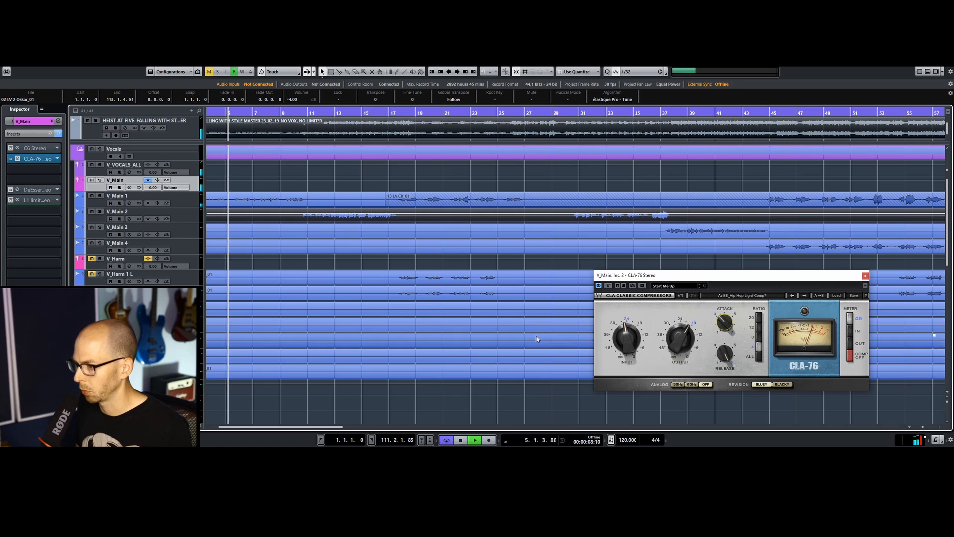
mouse_move(628, 338)
drag(627, 339, 627, 332)
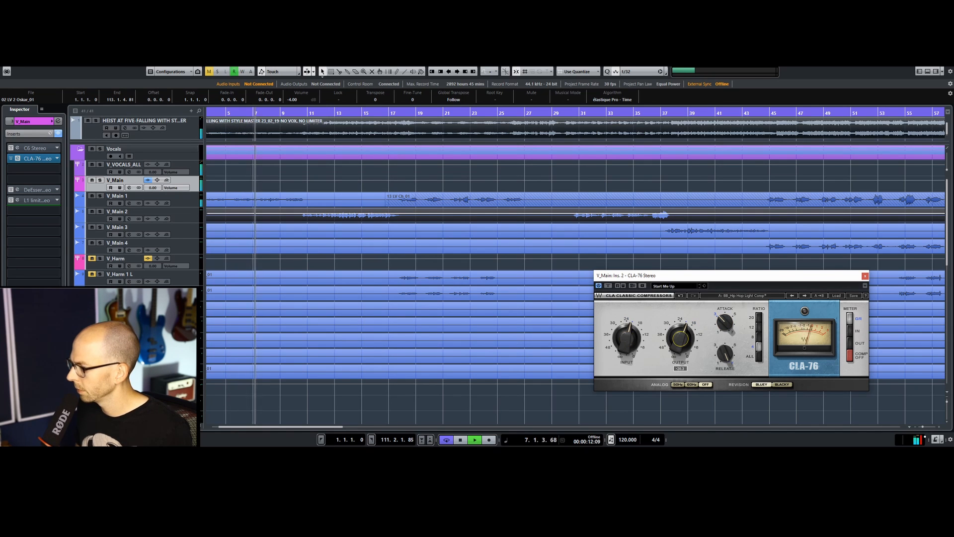
click(865, 277)
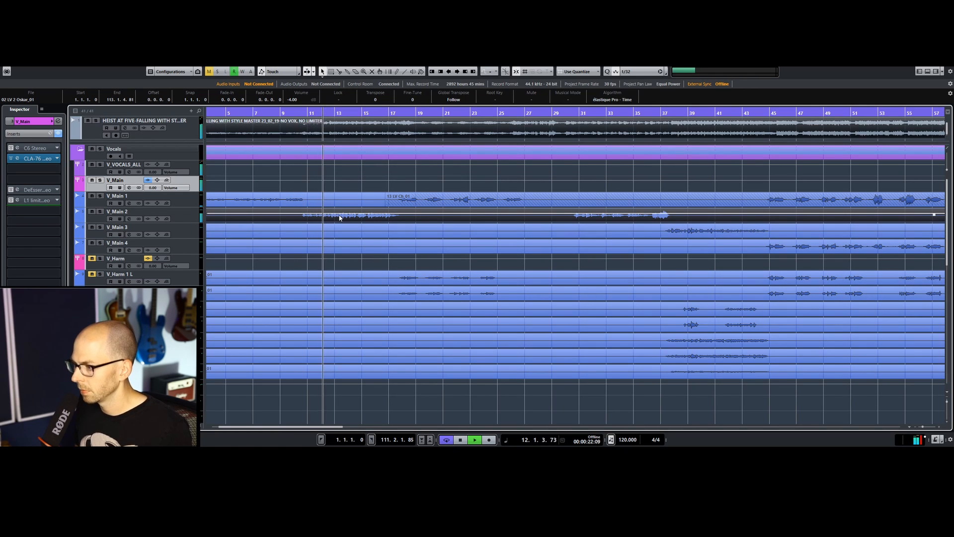
Step: Raise the volume of the vocal clip on V_Main 2 to -2.00 dB
scroll(306, 100, up, 1)
scroll(306, 100, up, 1)
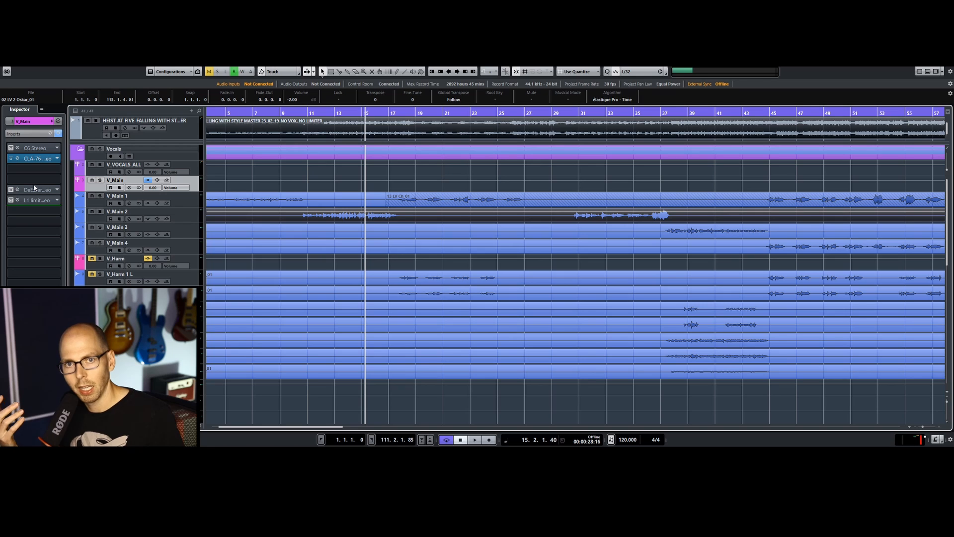
key(space)
Step: Open the L1 limiter on the V_Main group, return the playhead to about bar 3, and take the limiter out of bypass
click(18, 199)
key(space)
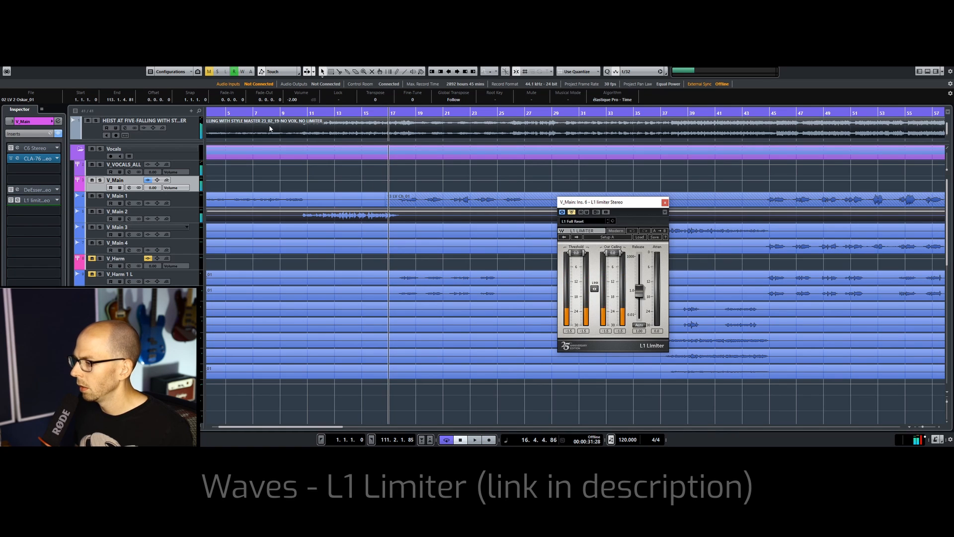
drag(294, 114, 248, 122)
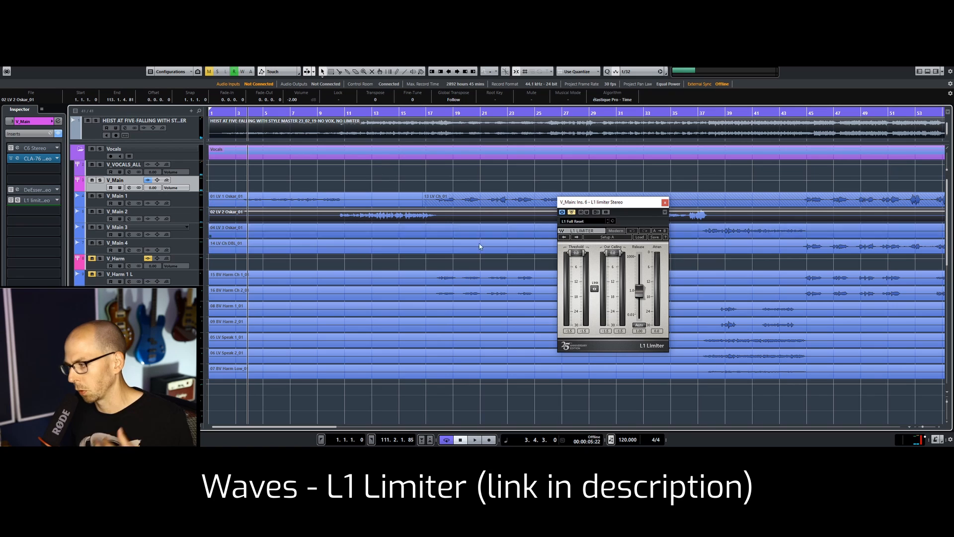
click(574, 213)
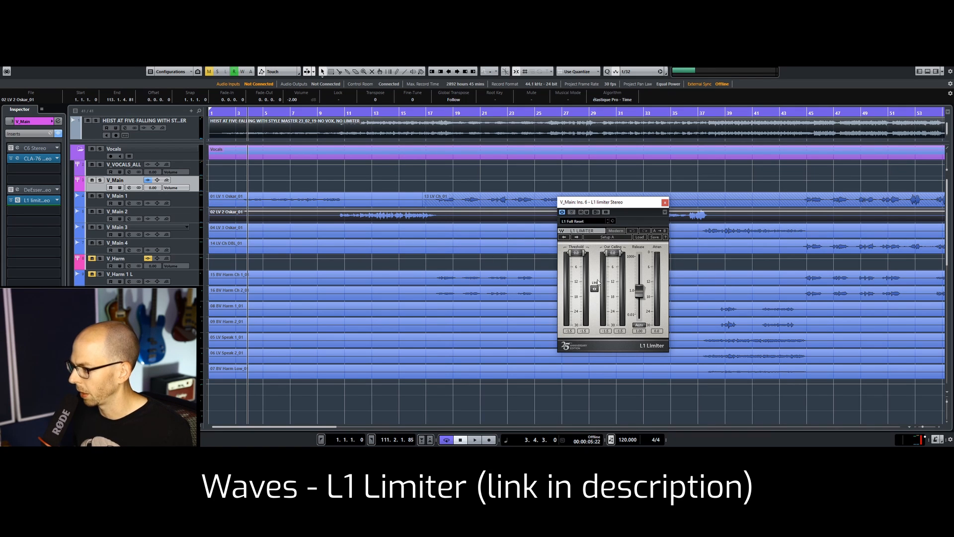
Step: Lower the L1 limiter's threshold and output ceiling together to about -12 dB with automatic release during playback, and close its editor
key(space)
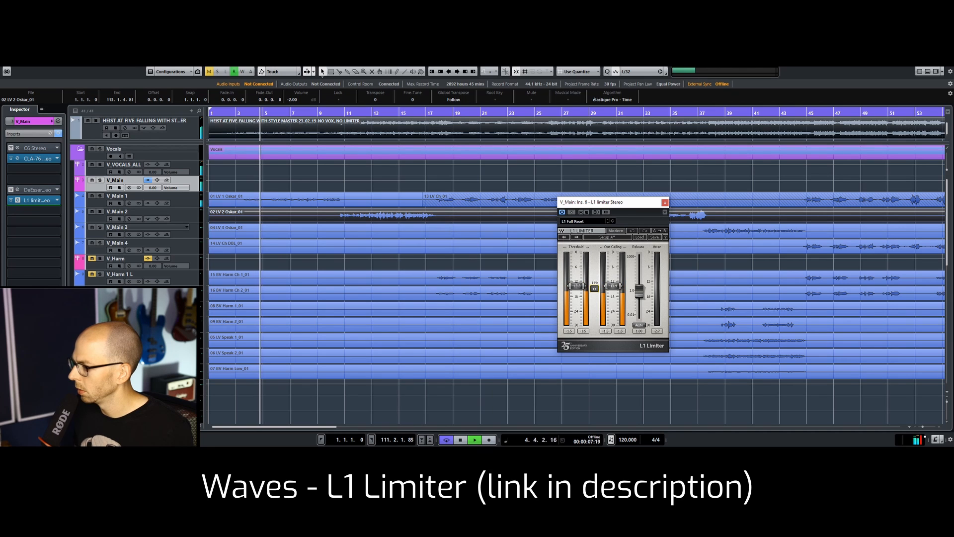
key(space)
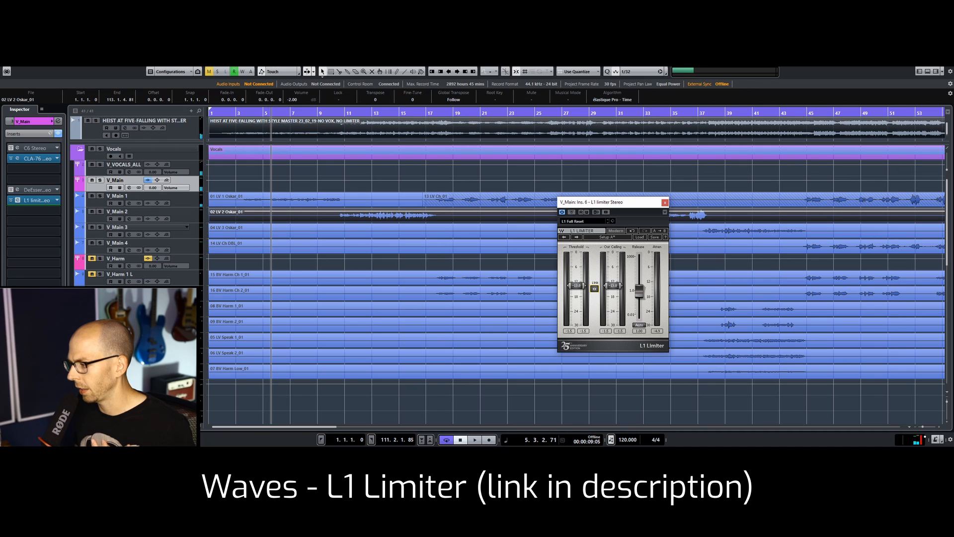
key(space)
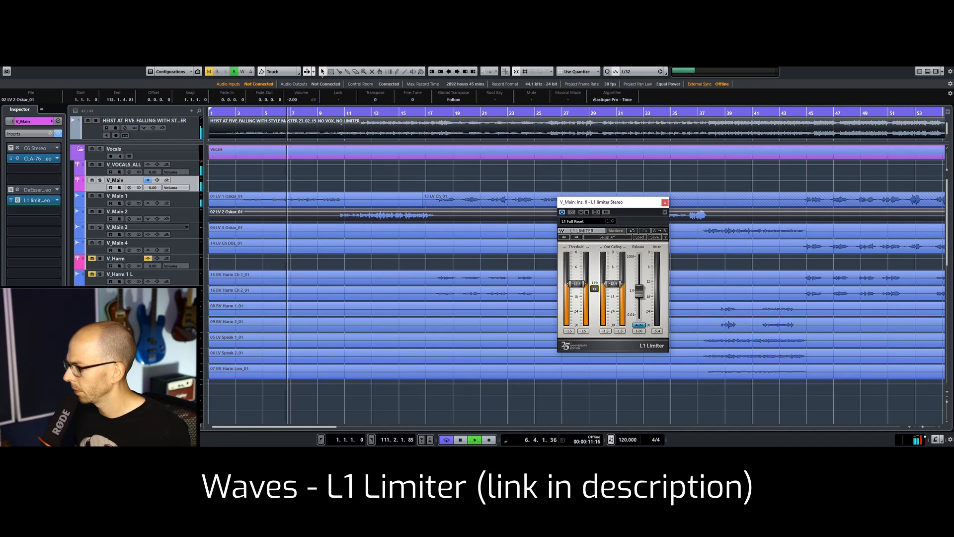
drag(604, 294, 594, 285)
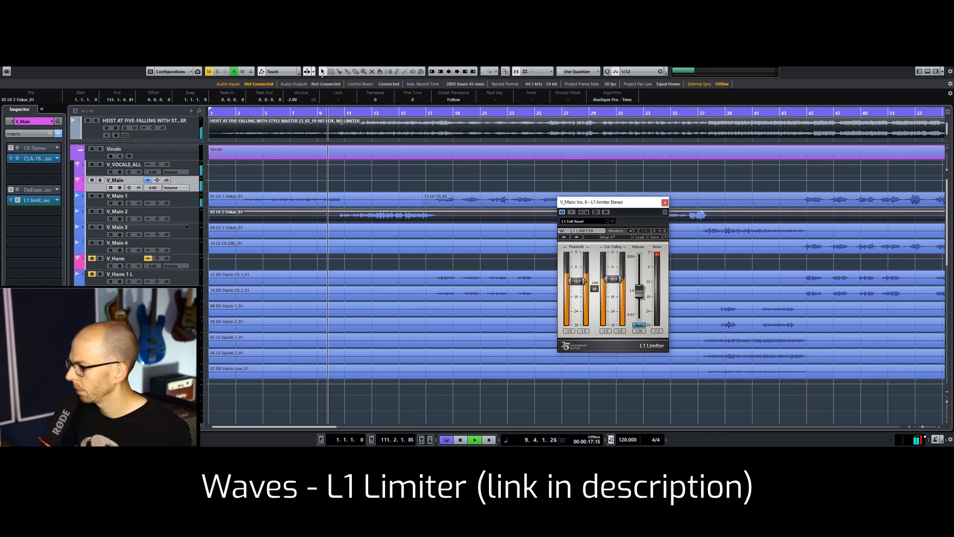
drag(594, 289, 594, 289)
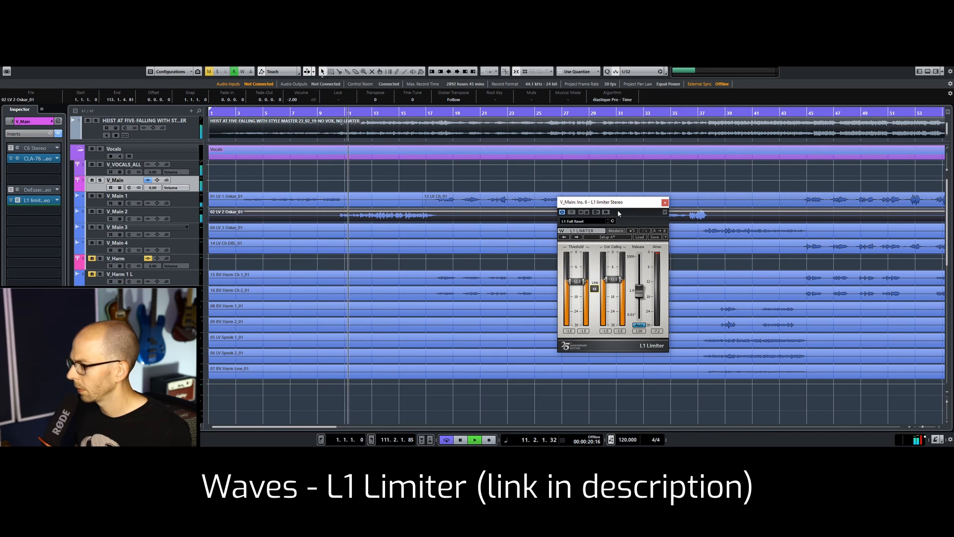
click(665, 202)
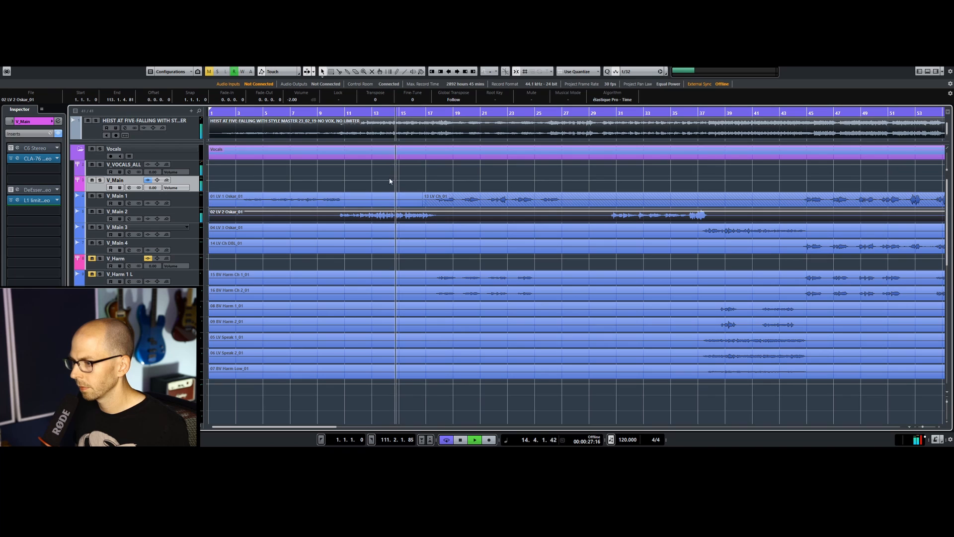
Step: Stop playback, return the playhead to about bar 5, and open the C6 multiband compressor on the V_Main group
key(space)
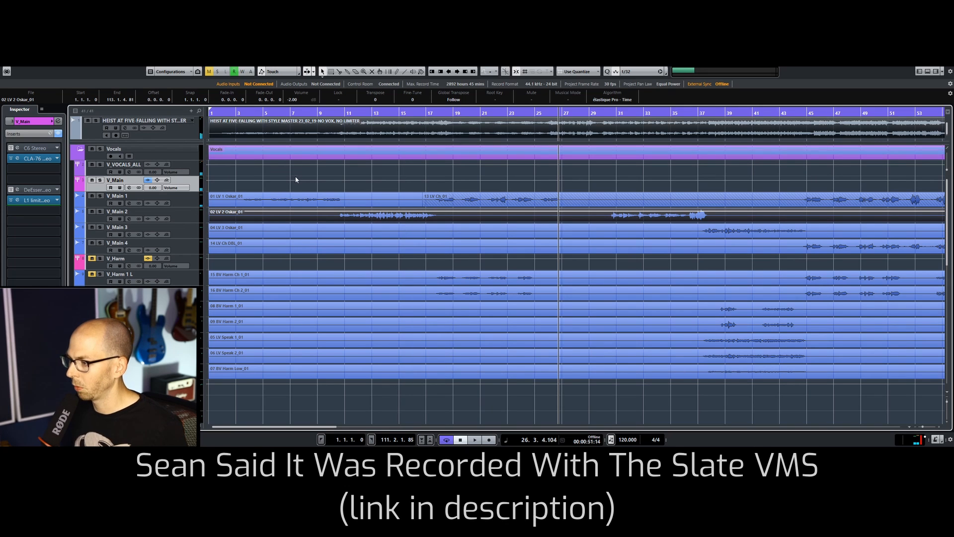
click(273, 114)
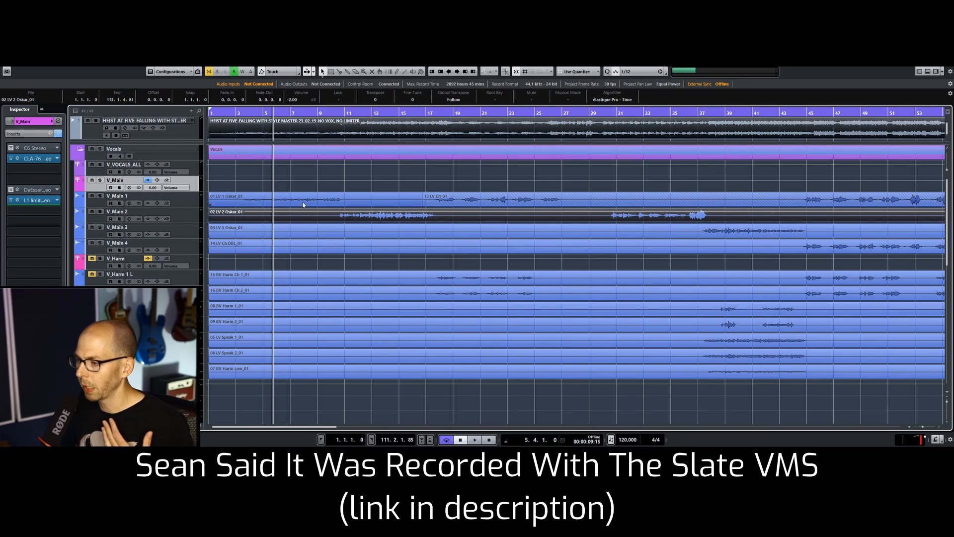
click(34, 148)
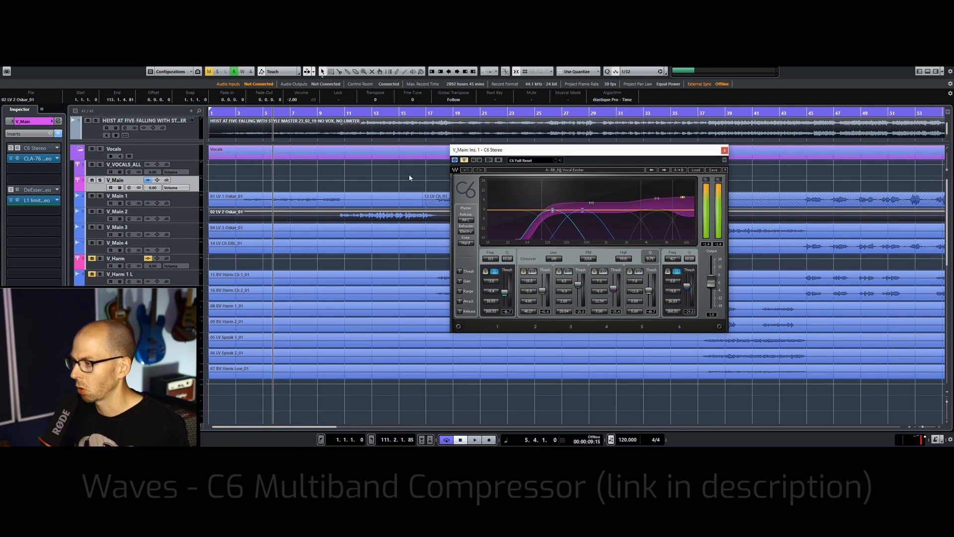
Step: Move the C6 multiband compressor below the CLA-76 in the V_Main inserts and reopen its editor
drag(677, 157, 743, 244)
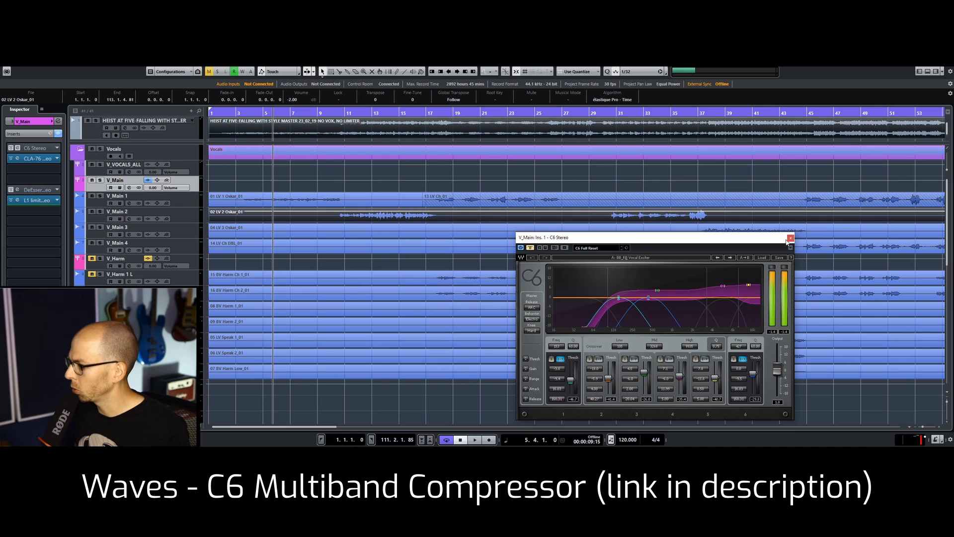
click(790, 239)
drag(40, 150, 42, 172)
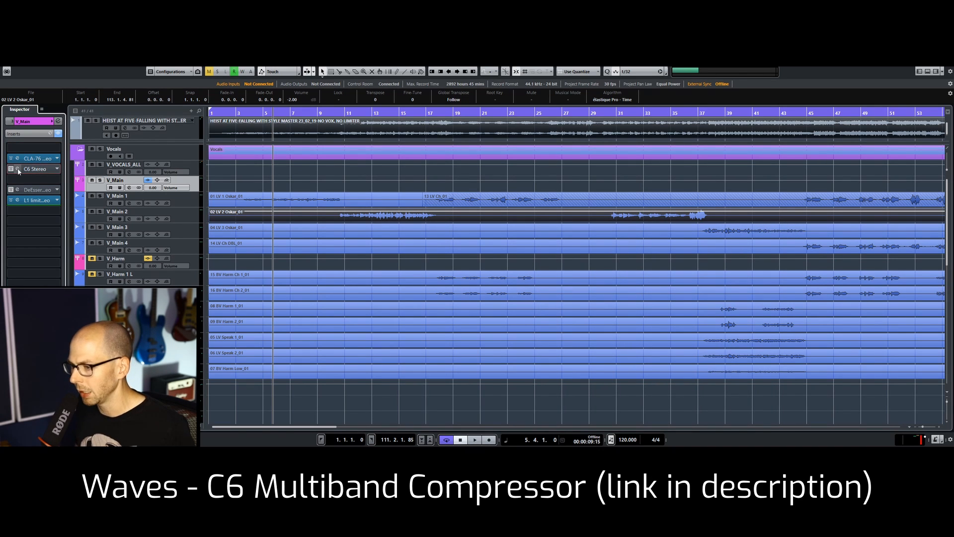
click(17, 169)
Step: Lower the range of C6 band 3 and take the plugin out of bypass during playback from about bar 3
drag(641, 242, 652, 146)
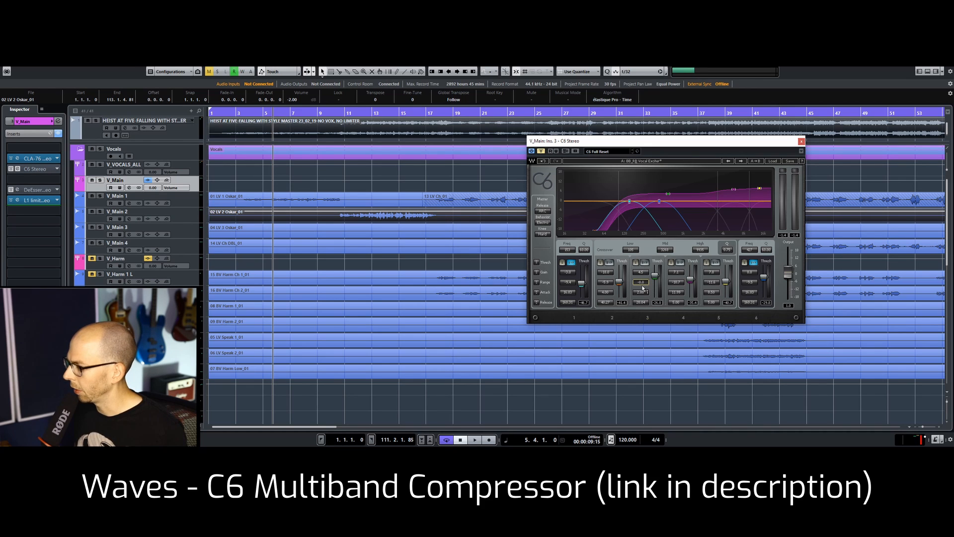
drag(641, 282, 641, 297)
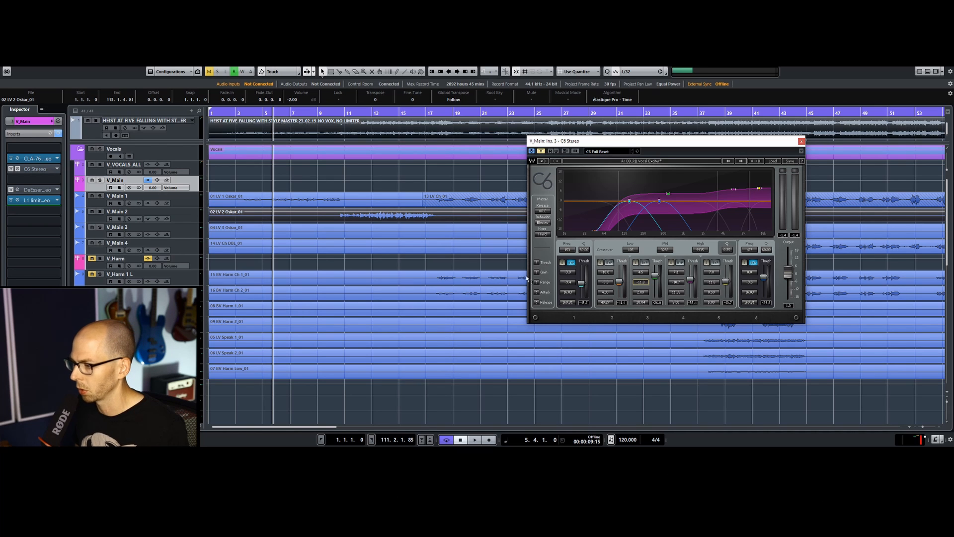
click(243, 112)
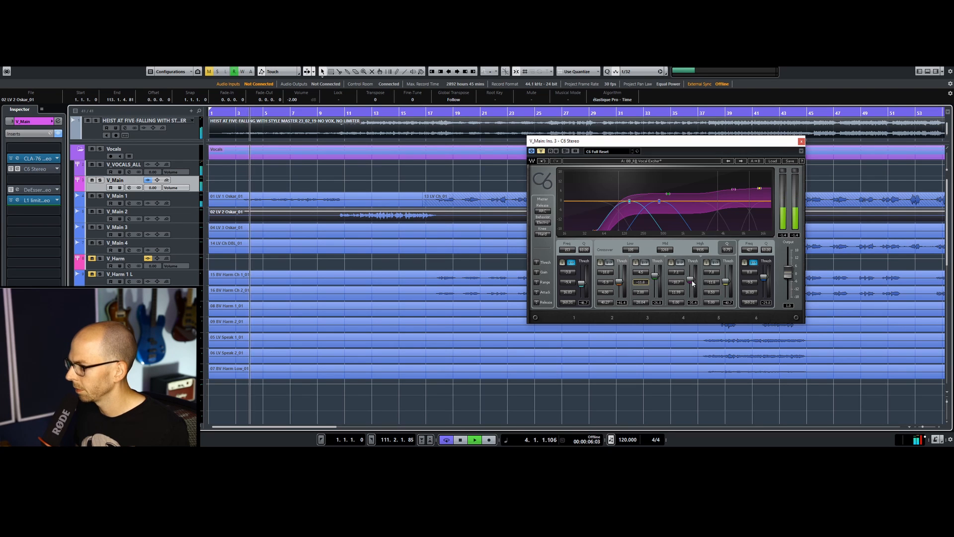
click(541, 152)
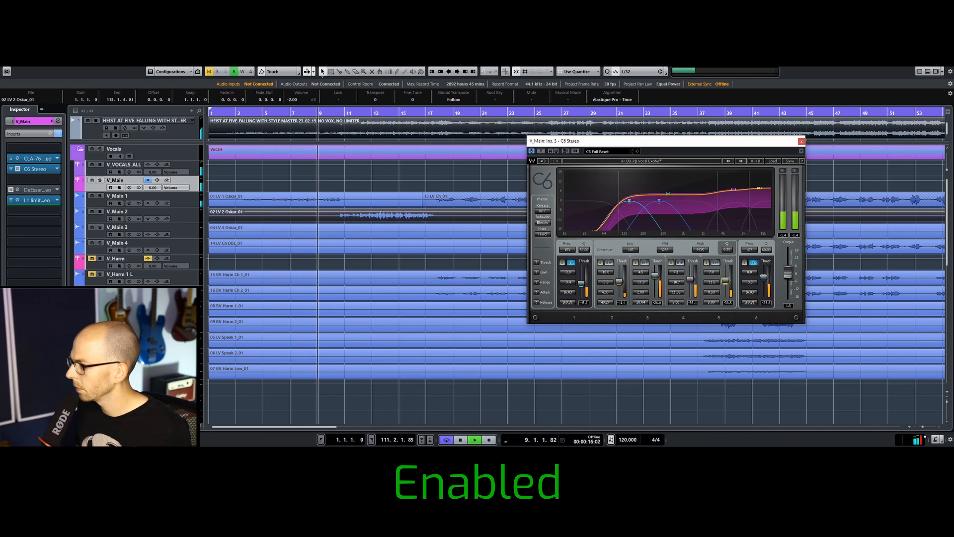
Step: Adjust the thresholds and gains of C6 bands 3 and 5 by ear while playing the lead vocals
drag(725, 281, 680, 278)
key(space)
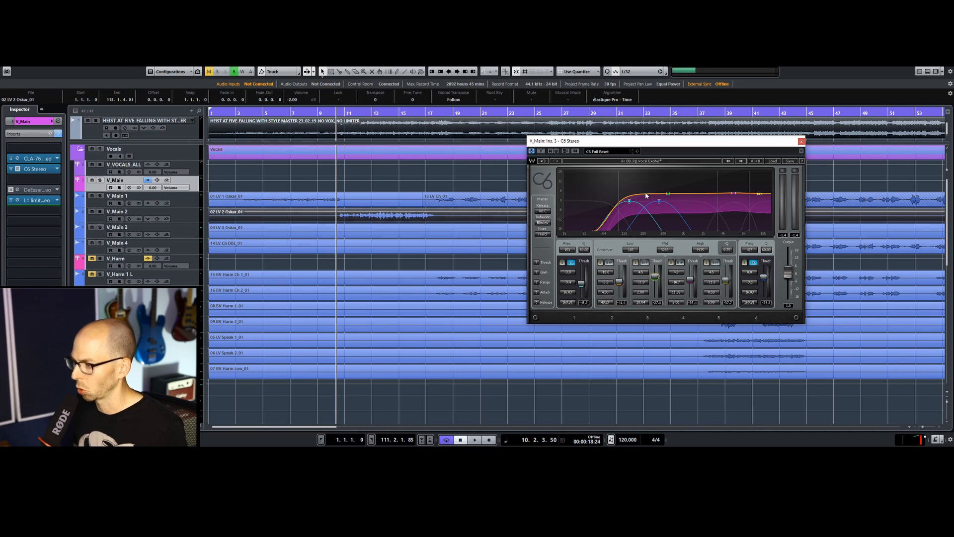
key(space)
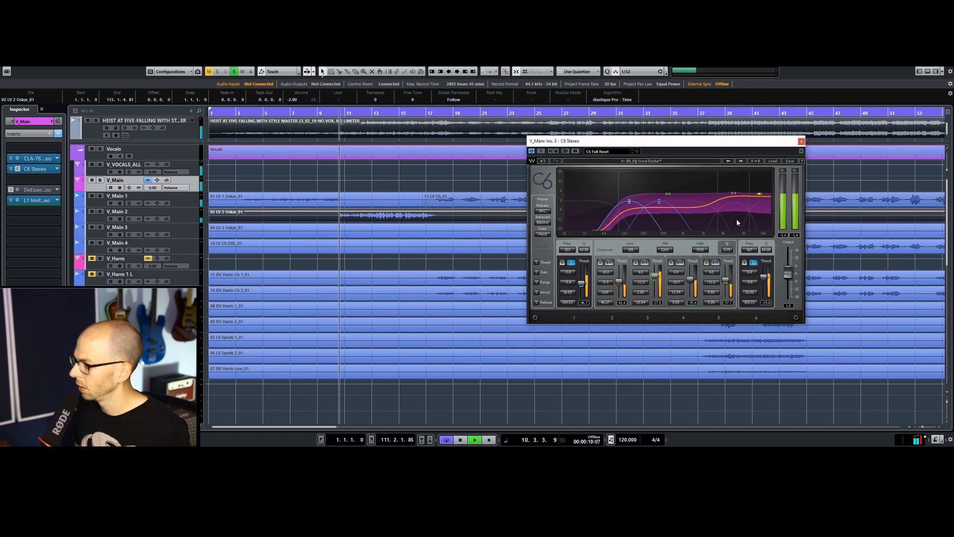
drag(655, 283, 656, 280)
drag(712, 272, 712, 264)
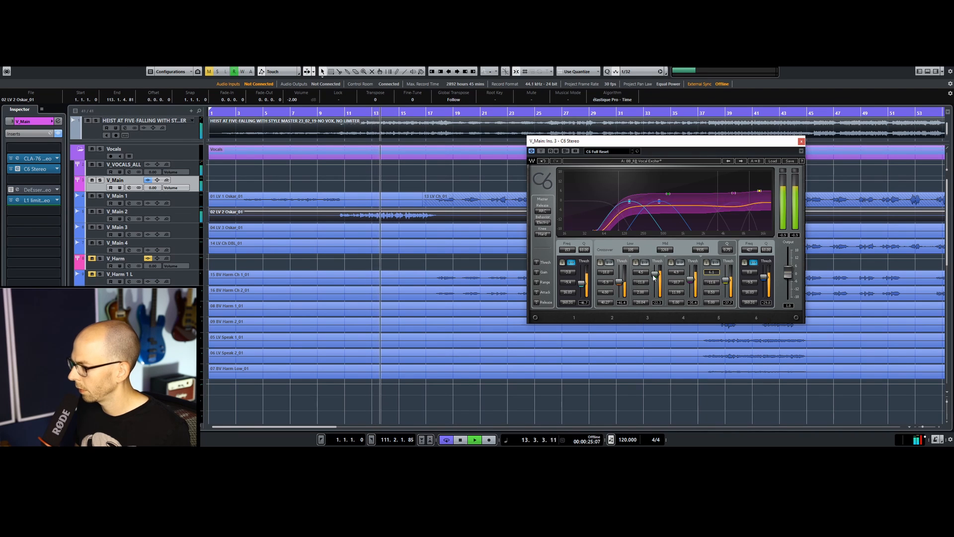
drag(641, 273, 657, 273)
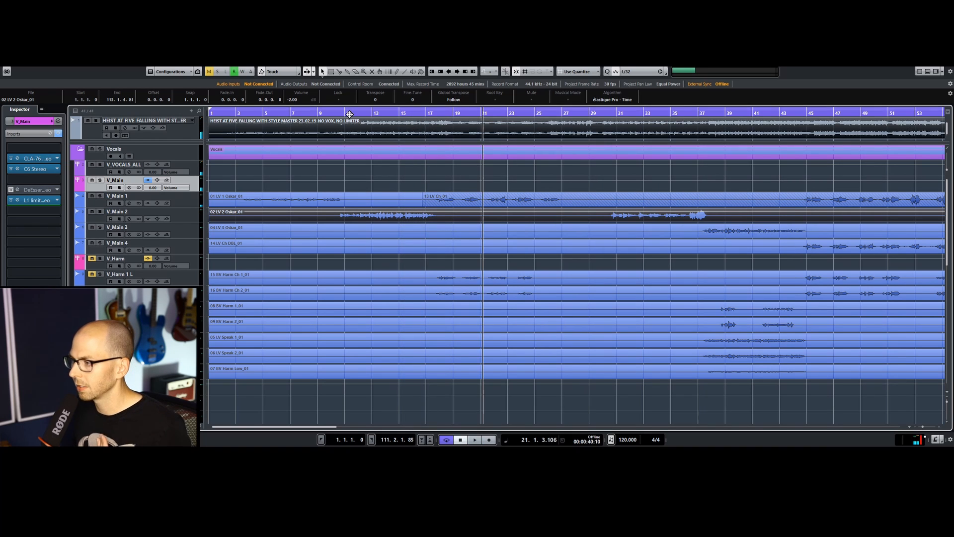
Step: Replay the V_Main vocals from about bar 11 and again from about bar 13 to judge the group's processing
click(349, 115)
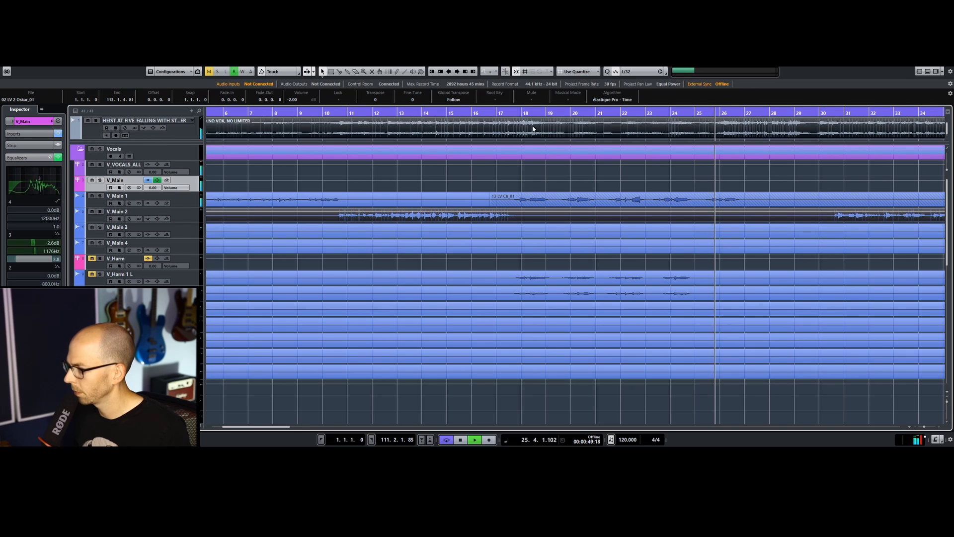
drag(660, 114, 413, 116)
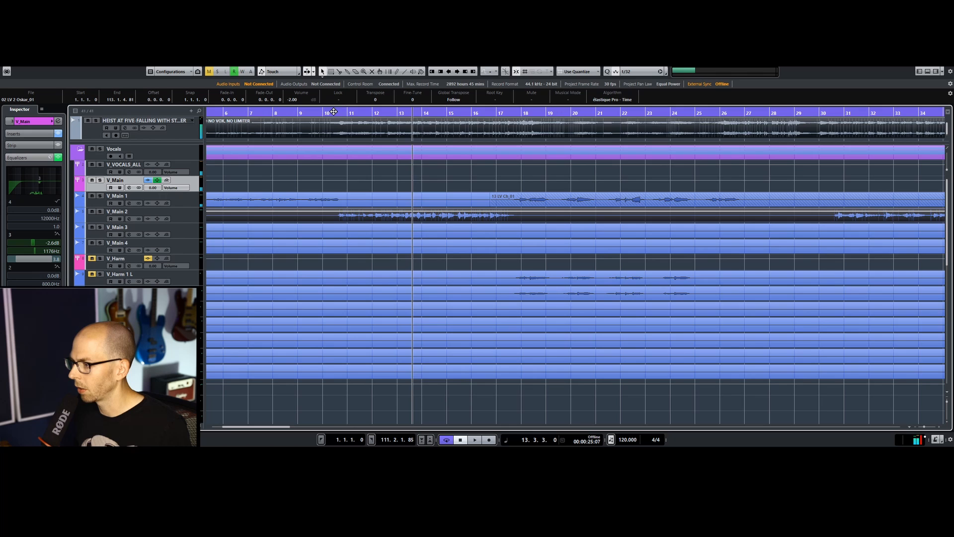
drag(334, 112, 287, 98)
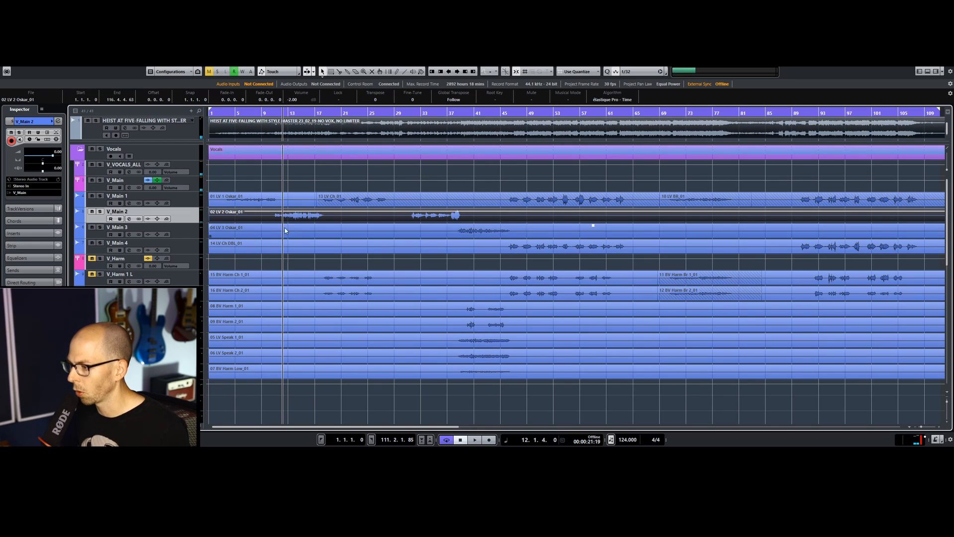
Step: Cut the low mids of V_Main 2 with equalizer band 2 while playing from about bar 31, and close its channel settings
drag(420, 113, 409, 114)
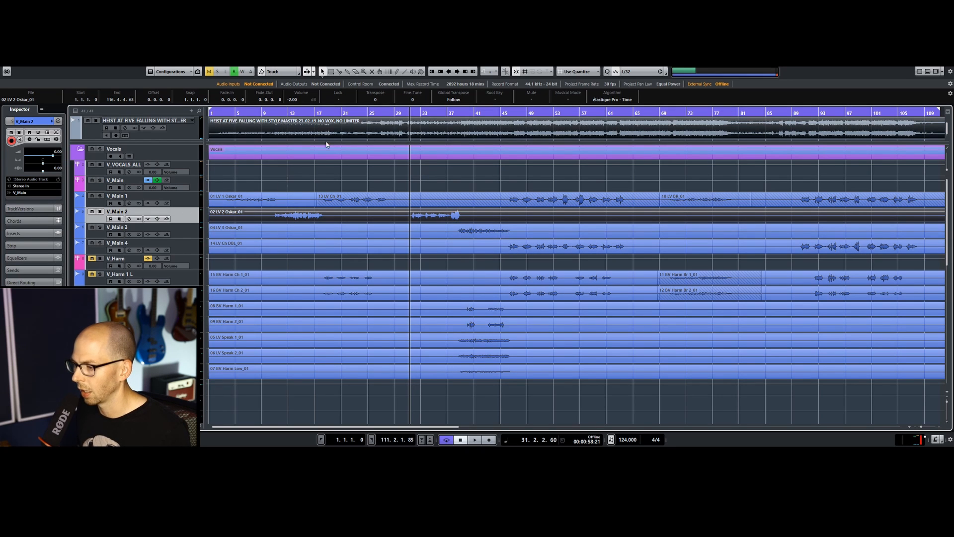
click(39, 257)
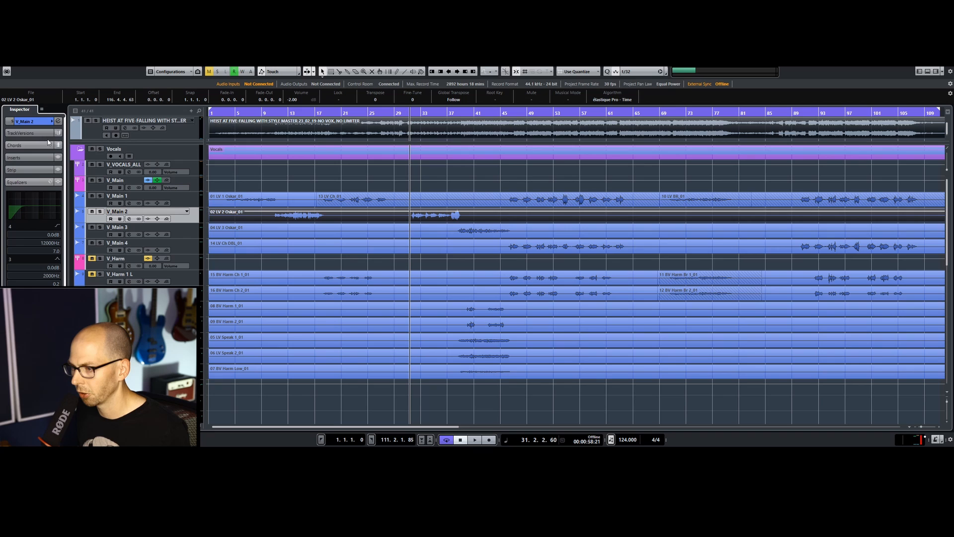
click(59, 122)
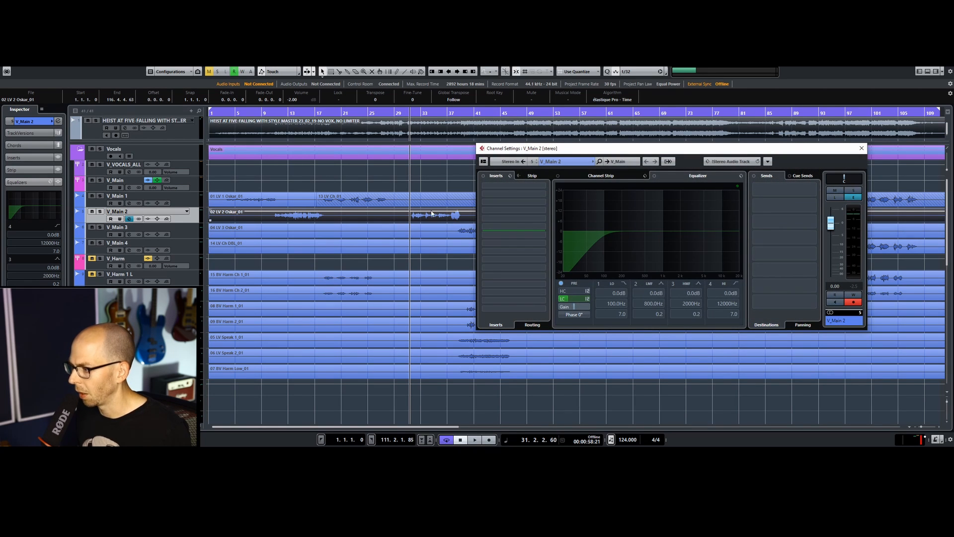
key(space)
mouse_move(624, 233)
mouse_down()
mouse_move(652, 231)
mouse_move(639, 217)
mouse_move(659, 209)
mouse_move(632, 210)
mouse_move(640, 212)
mouse_move(639, 238)
mouse_move(655, 239)
mouse_move(642, 240)
mouse_up()
click(862, 148)
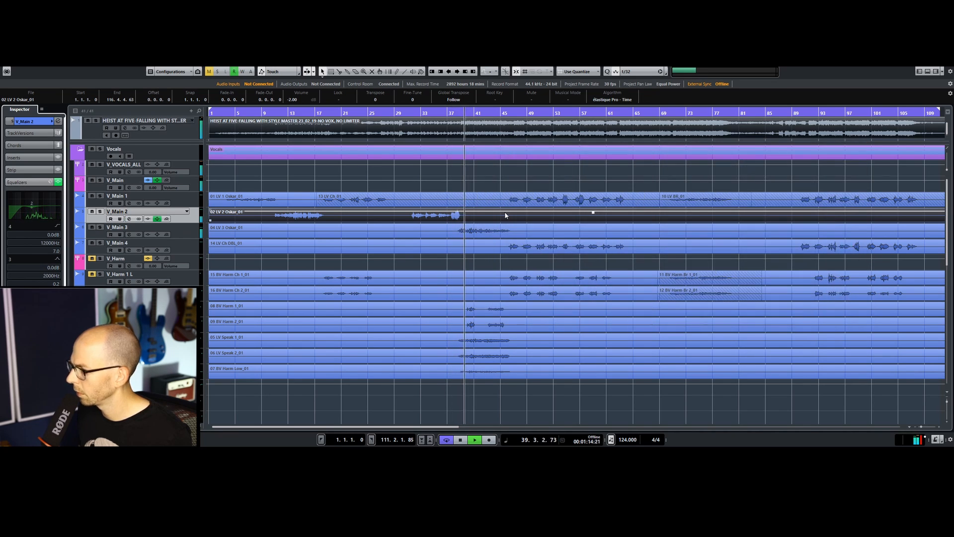
Step: Play the vocals from about bar 15 to check V_Main 2's equalization, and stop playback at about bar 17
drag(387, 113, 302, 121)
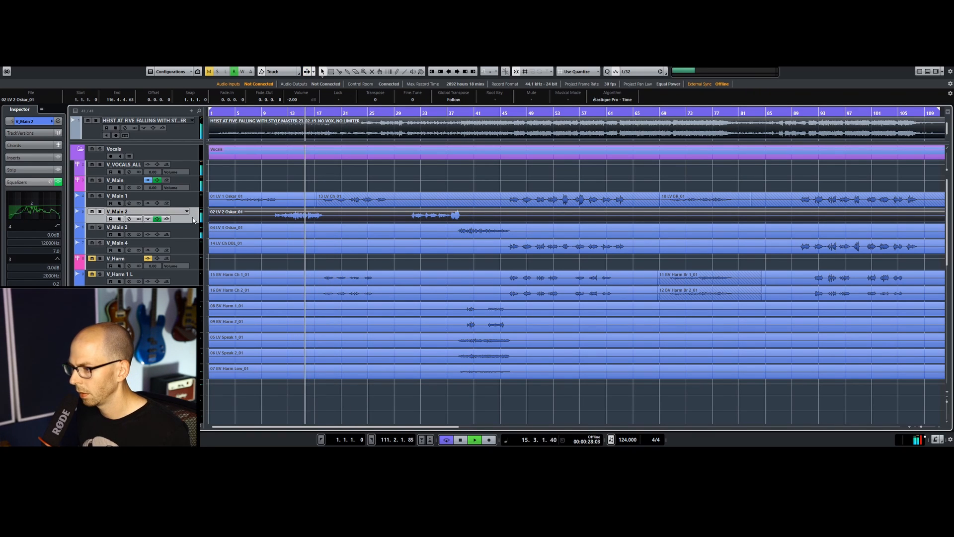
click(40, 122)
key(space)
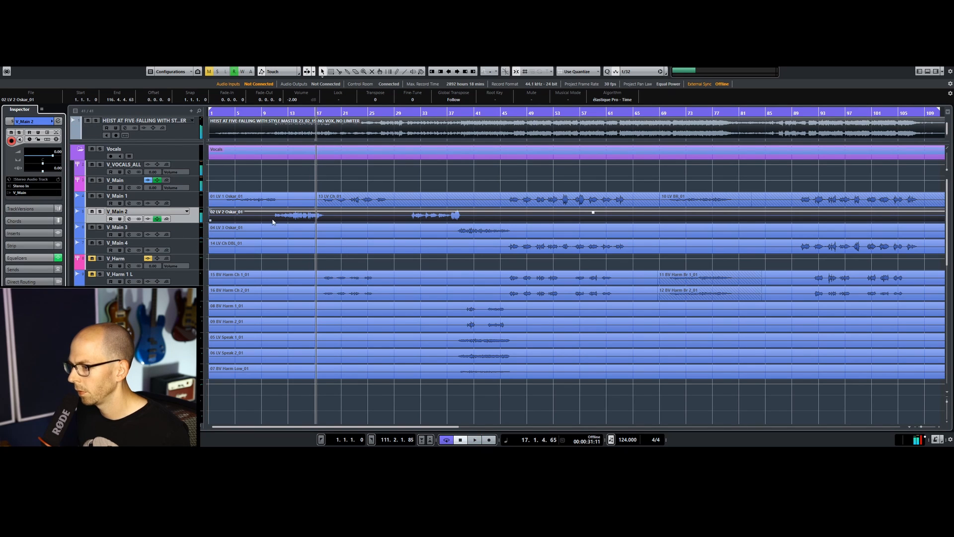
Step: Open the Devil-Loc Deluxe on the FX 1 channel from V_Main's sends and nudge its Crunch control
click(192, 183)
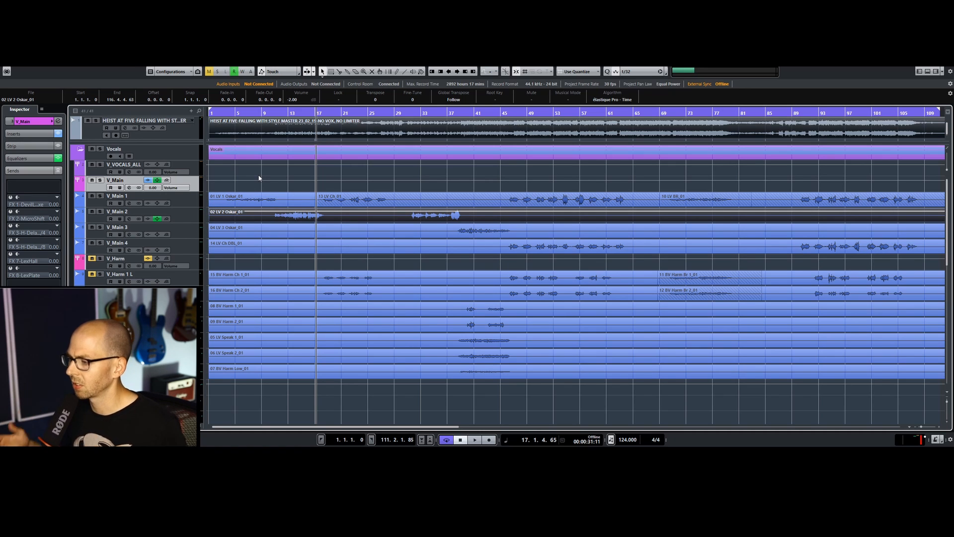
right_click(40, 208)
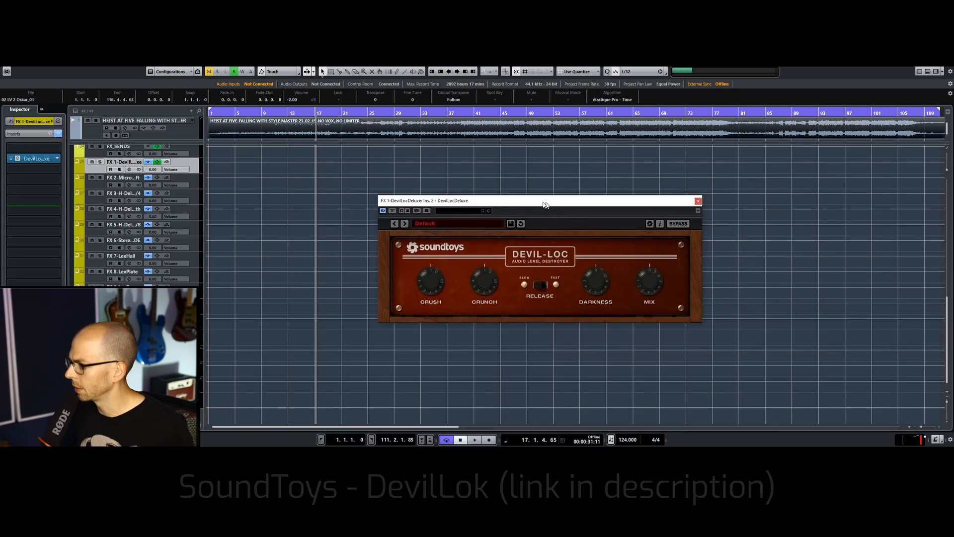
drag(544, 203, 511, 196)
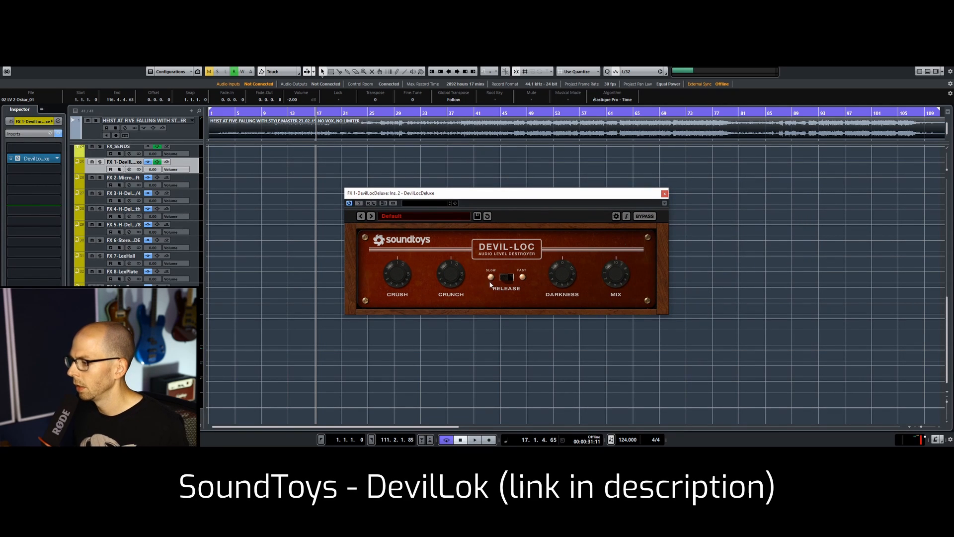
drag(454, 279, 454, 273)
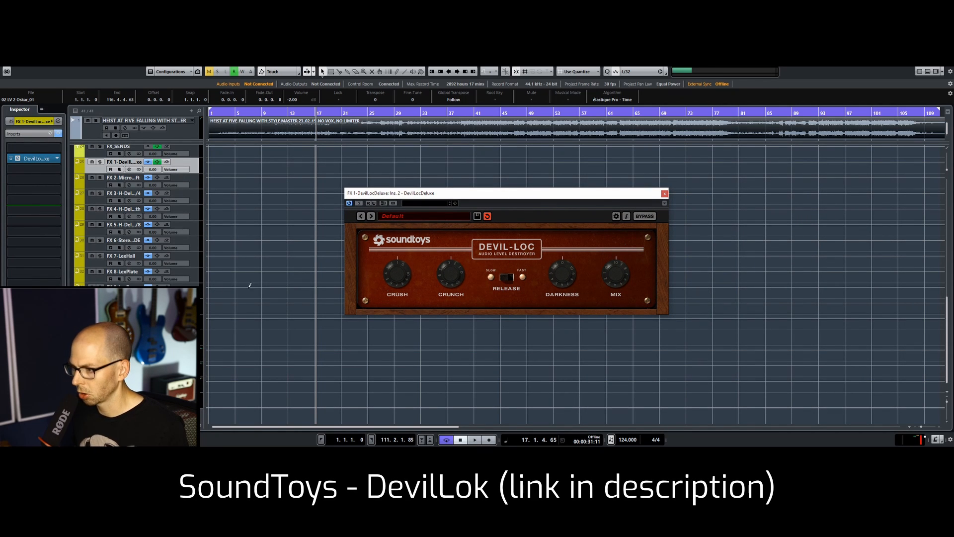
Step: Solo the FX 1 channel to hear the Devil-Loc effect during playback, and stop and close the plugin editor
click(100, 163)
key(space)
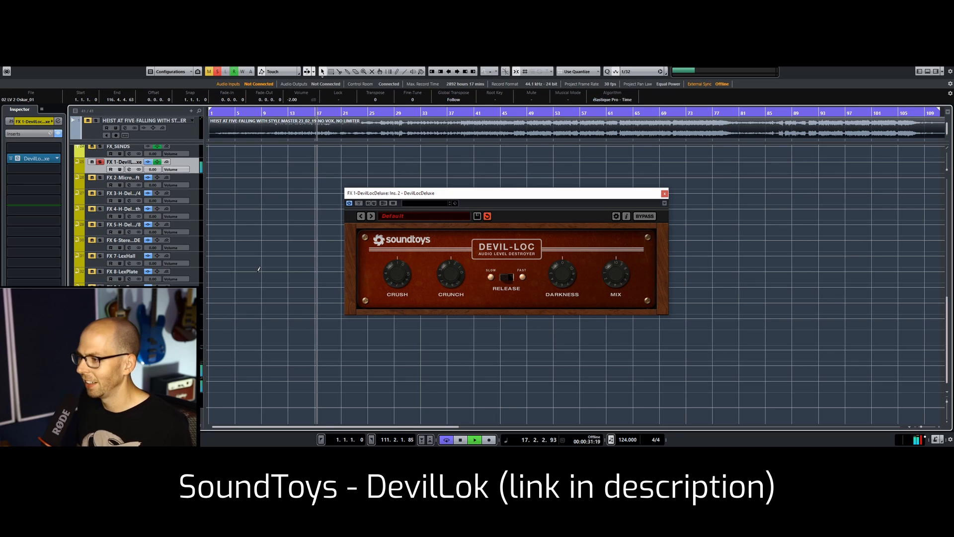
scroll(258, 274, up, 10)
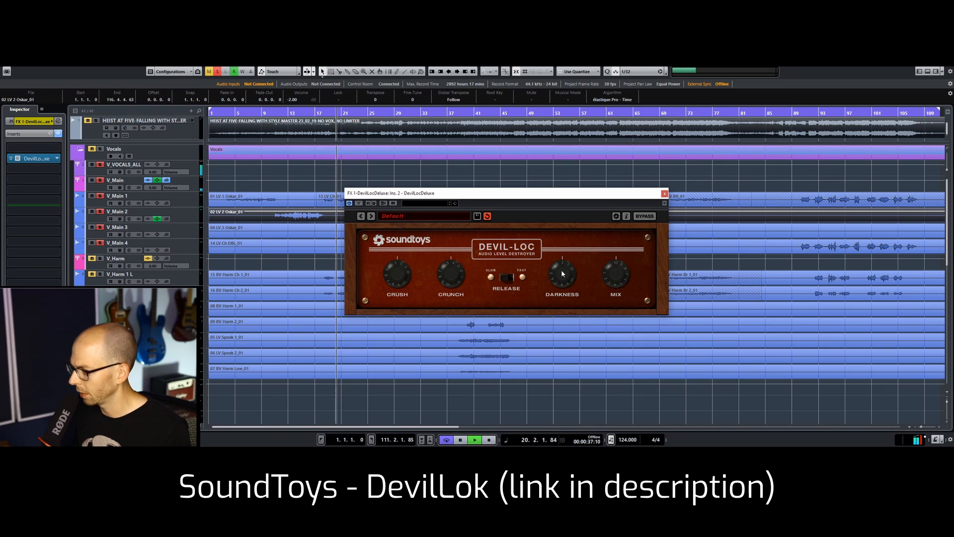
key(space)
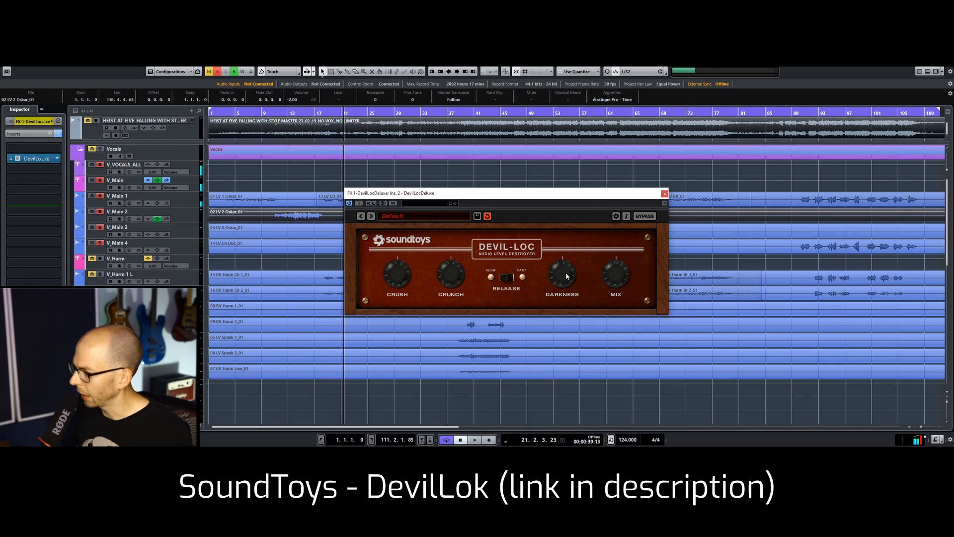
click(665, 194)
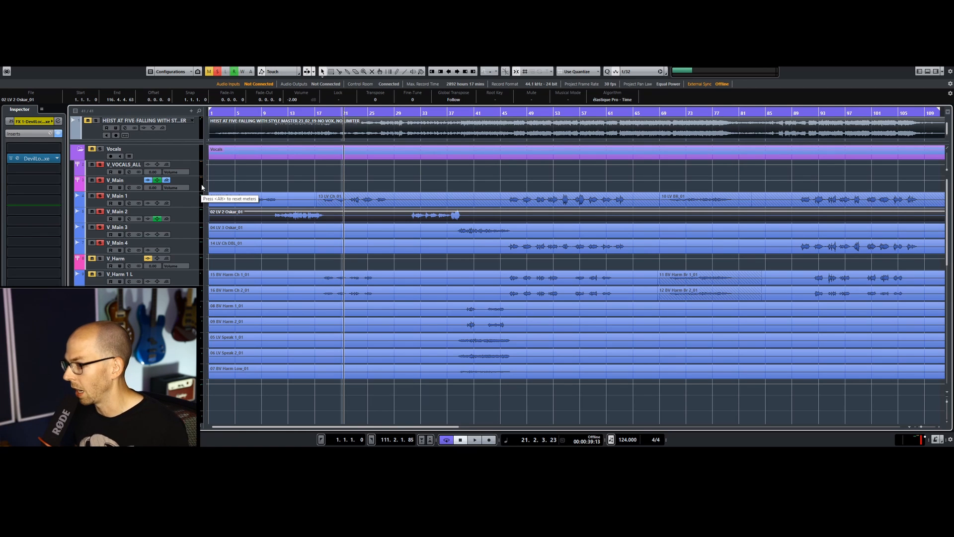
Step: Show the sends of the V_Main group, clear the solo, and return the playhead to about bar 2
click(189, 206)
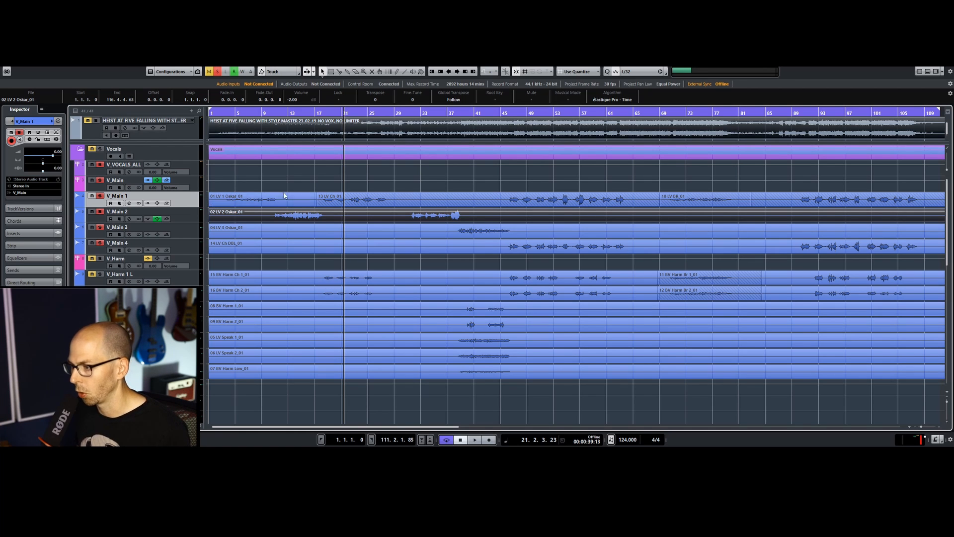
click(199, 183)
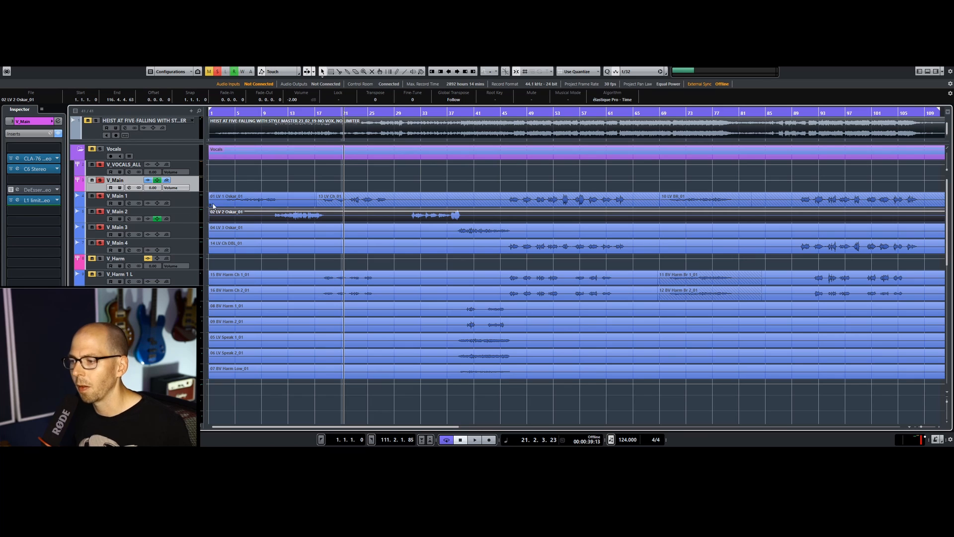
click(33, 340)
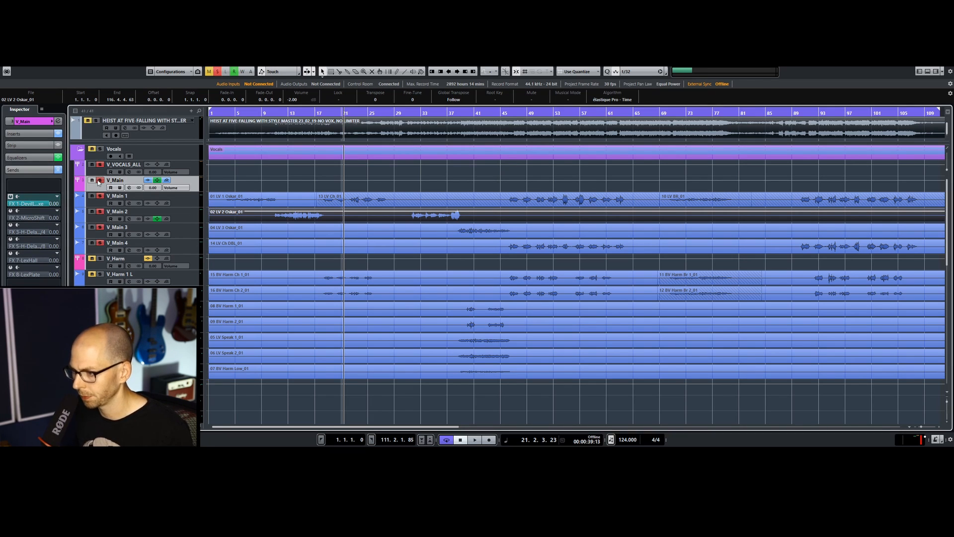
click(223, 113)
Step: Pull the FX 1 Devil-Loc channel's volume down, blend it quietly under the vocals during playback, and solo it
scroll(221, 397, down, 5)
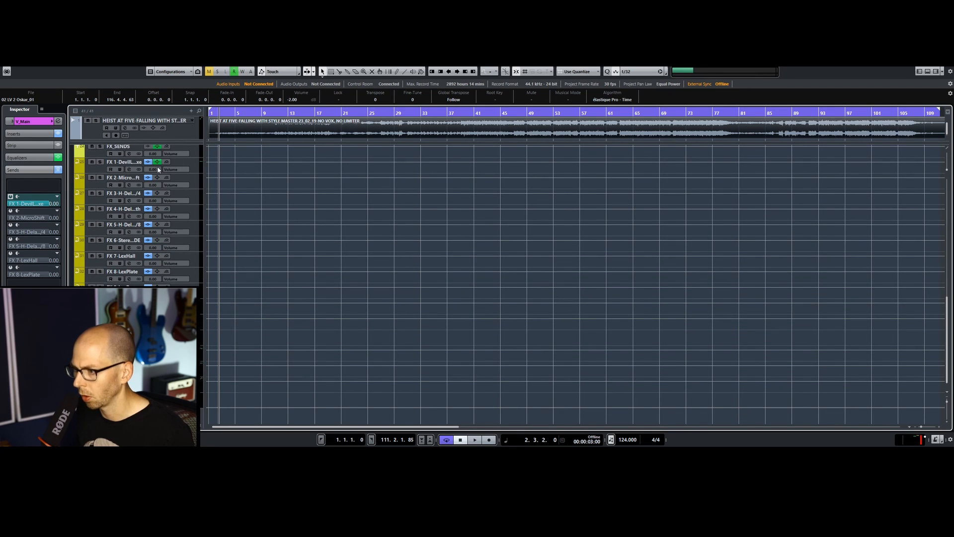
drag(153, 170, 153, 299)
key(space)
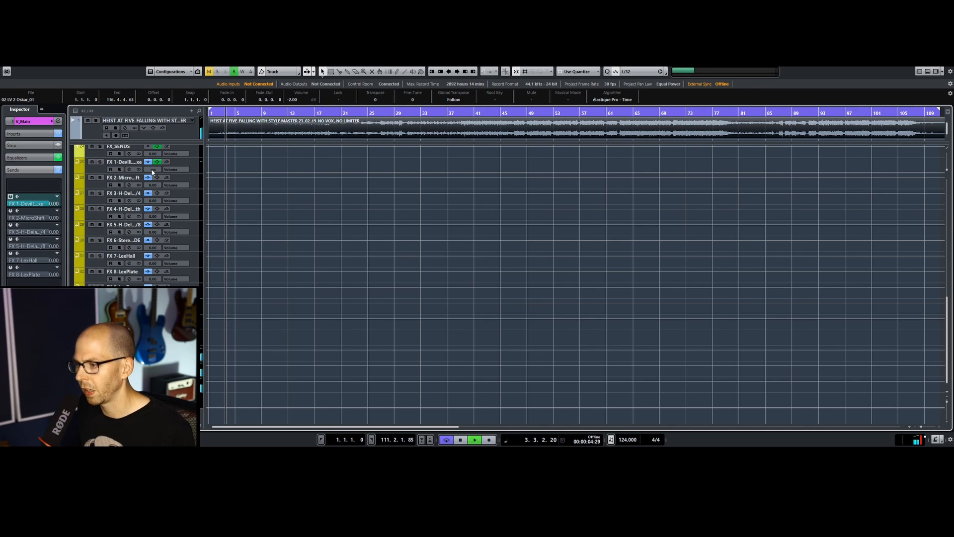
drag(153, 170, 155, 106)
key(space)
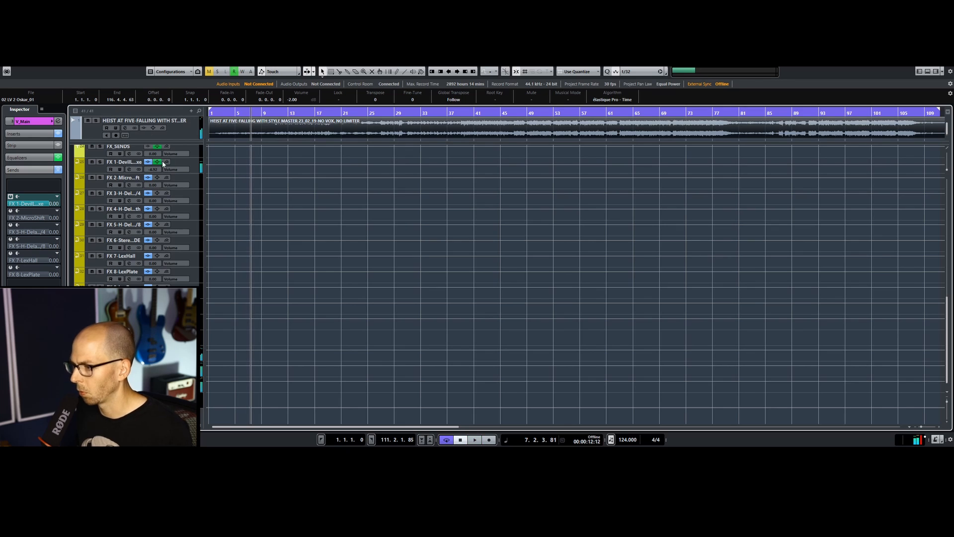
drag(157, 172, 157, 191)
key(space)
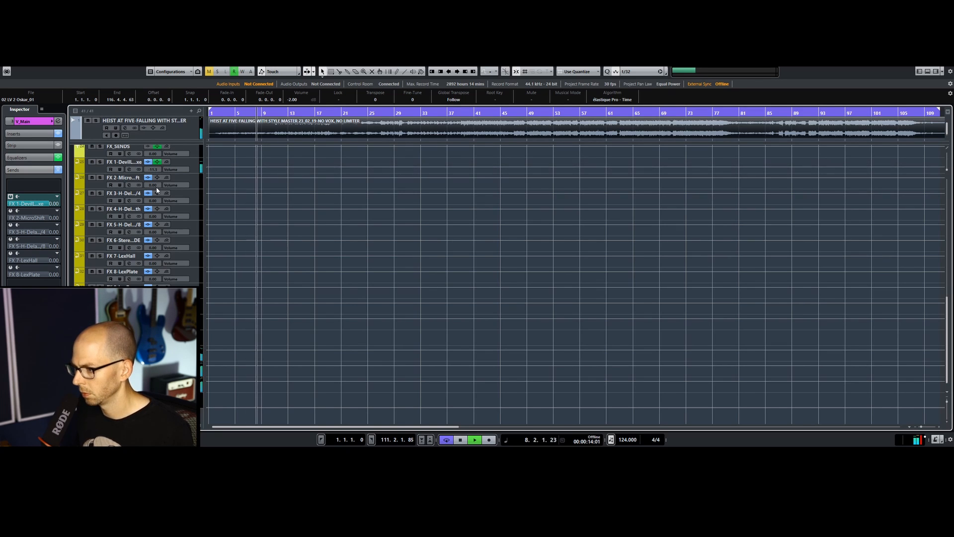
drag(157, 190, 155, 213)
click(97, 162)
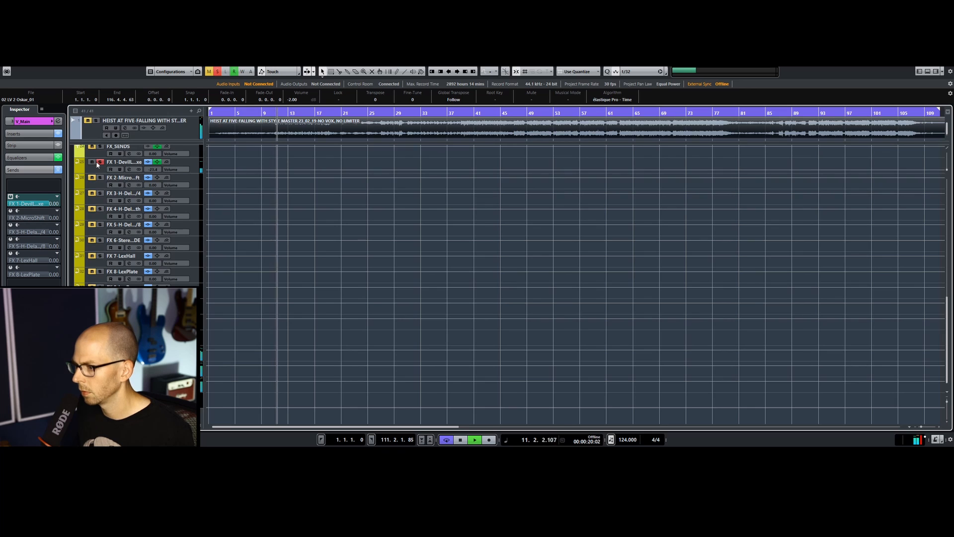
Step: Lower the FX 1 Devil-Loc channel's volume to -26.1, stop playback, and select the channel
drag(153, 170, 154, 174)
key(space)
click(198, 166)
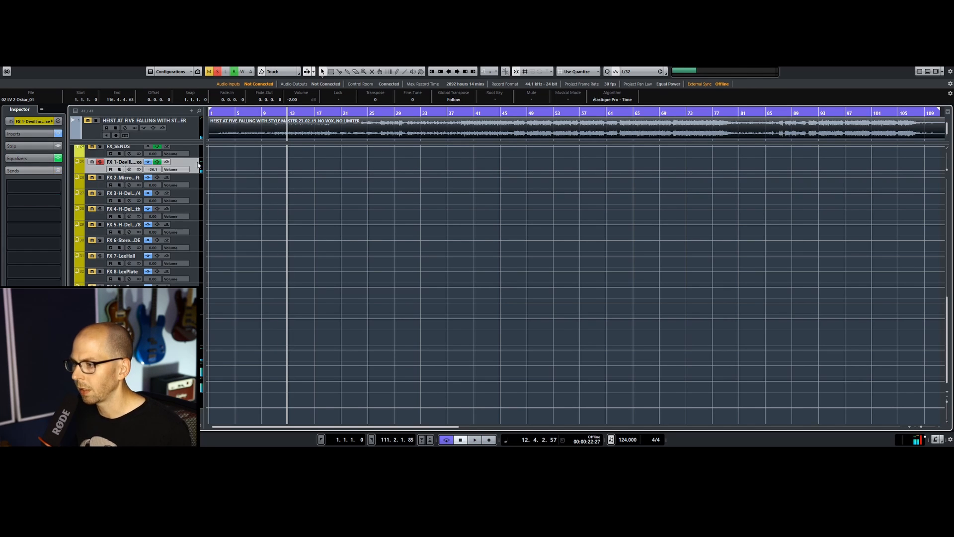
Step: Open the Devil-Loc Deluxe insert on the FX 1 channel to review its controls, and close the editor
click(40, 137)
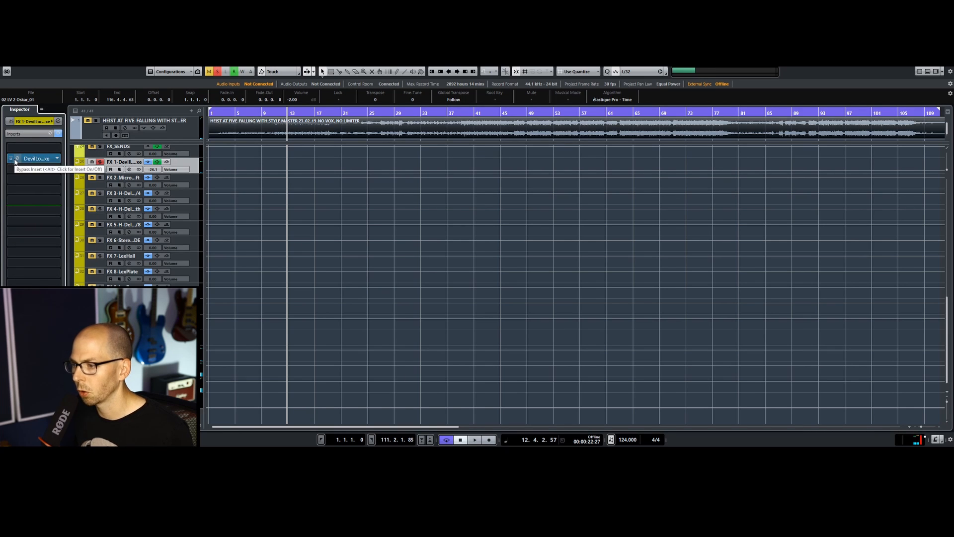
click(16, 159)
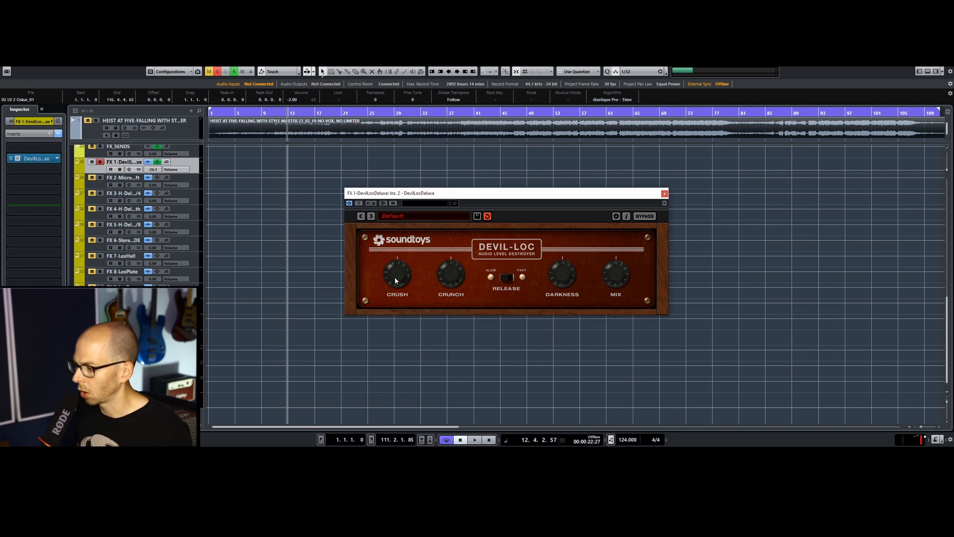
click(665, 194)
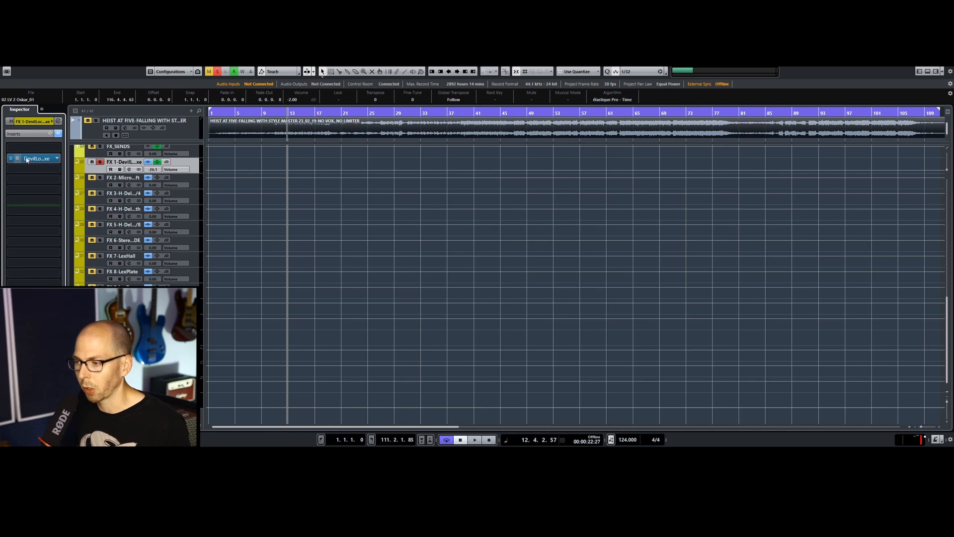
Step: Turn the CLA-76's input down and its output up on the V_Main group during playback, and close the plugin
scroll(175, 171, up, 10)
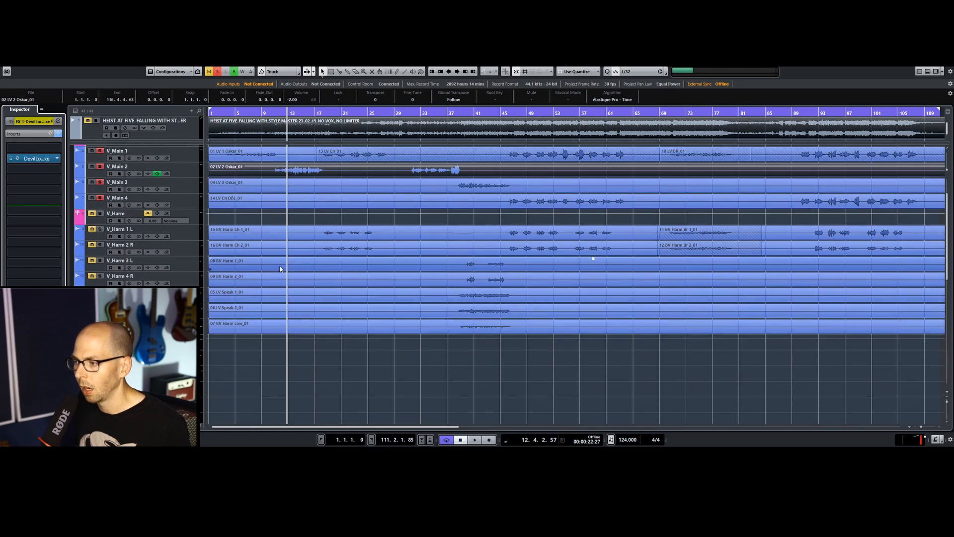
click(131, 181)
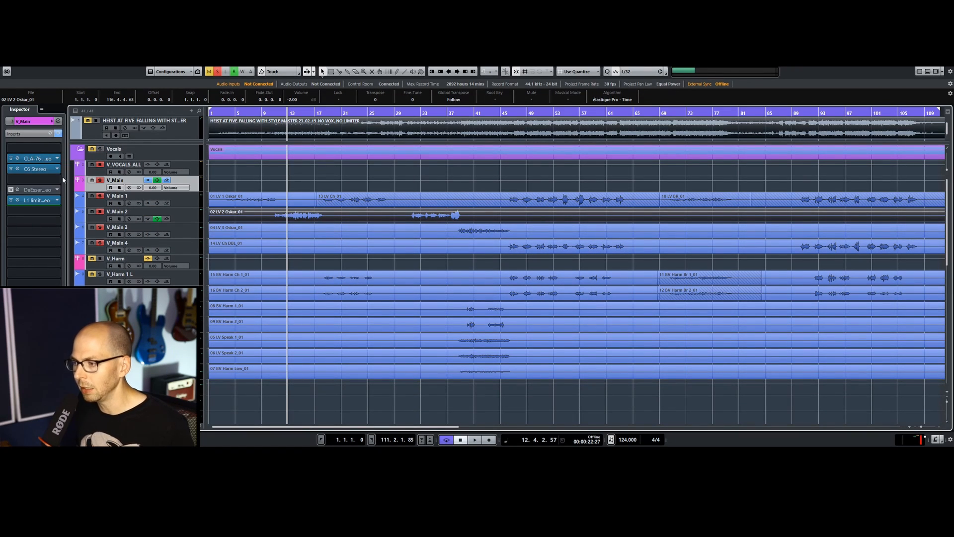
click(18, 159)
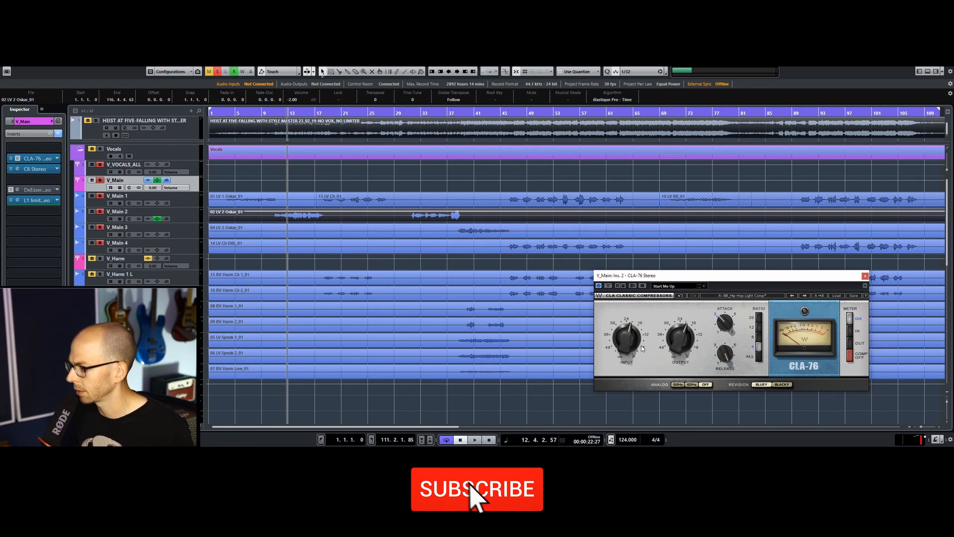
key(space)
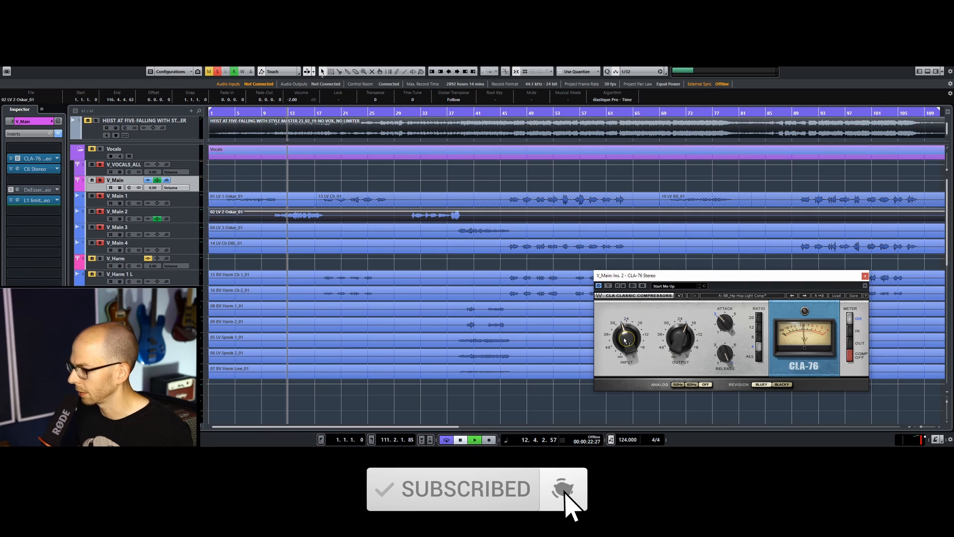
drag(624, 339, 624, 345)
drag(686, 338, 686, 334)
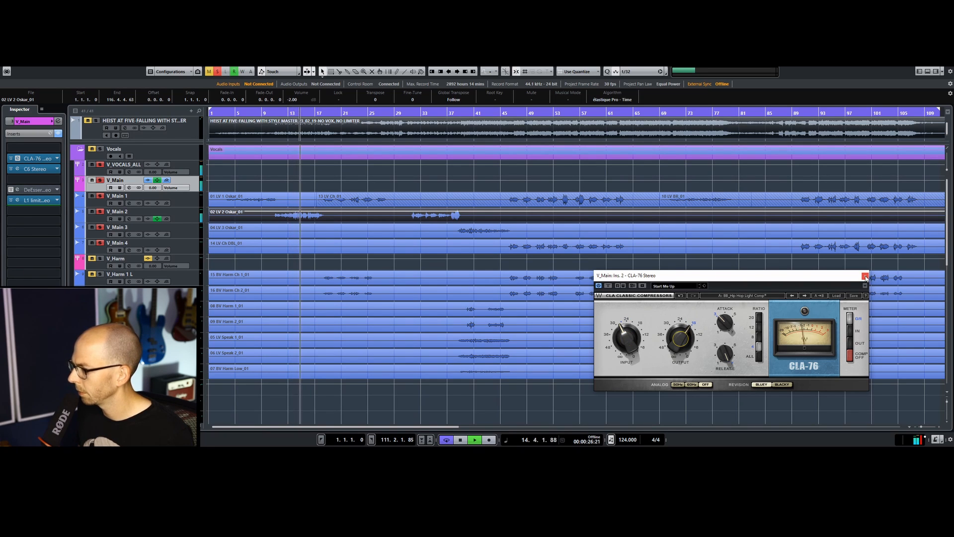
click(865, 277)
Step: Find the FX 1 Devil-Loc channel under FX Sends and select it to check its volume
scroll(360, 327, down, 10)
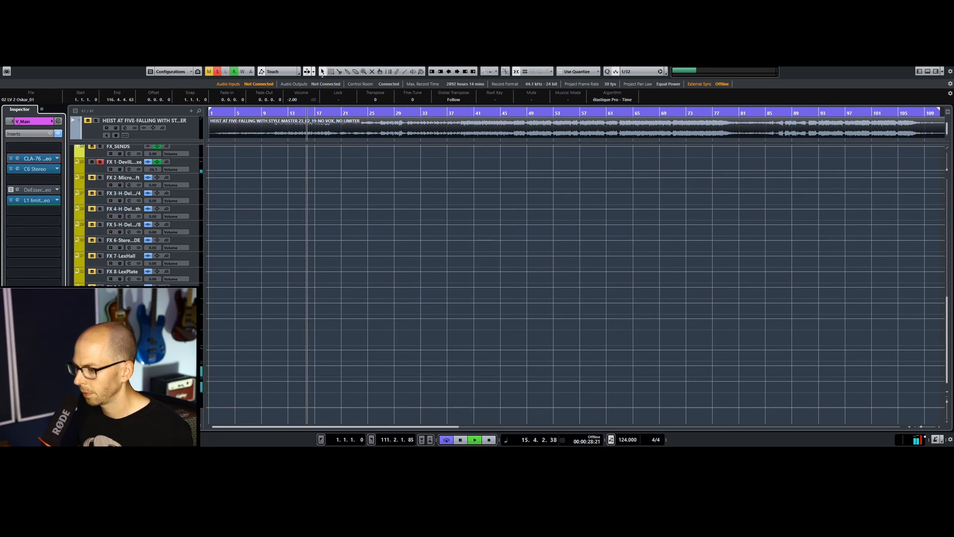
scroll(159, 169, up, 4)
scroll(159, 170, up, 2)
scroll(160, 170, down, 1)
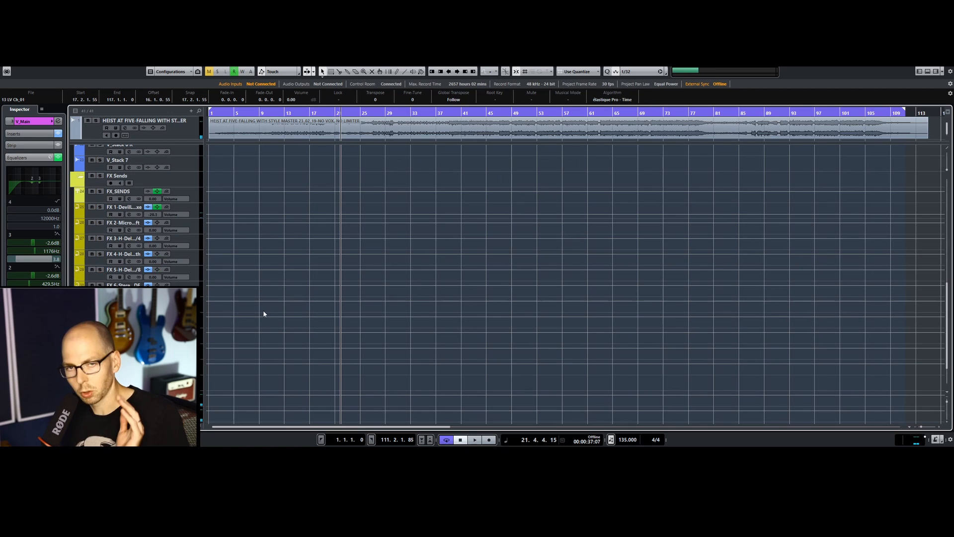
click(190, 206)
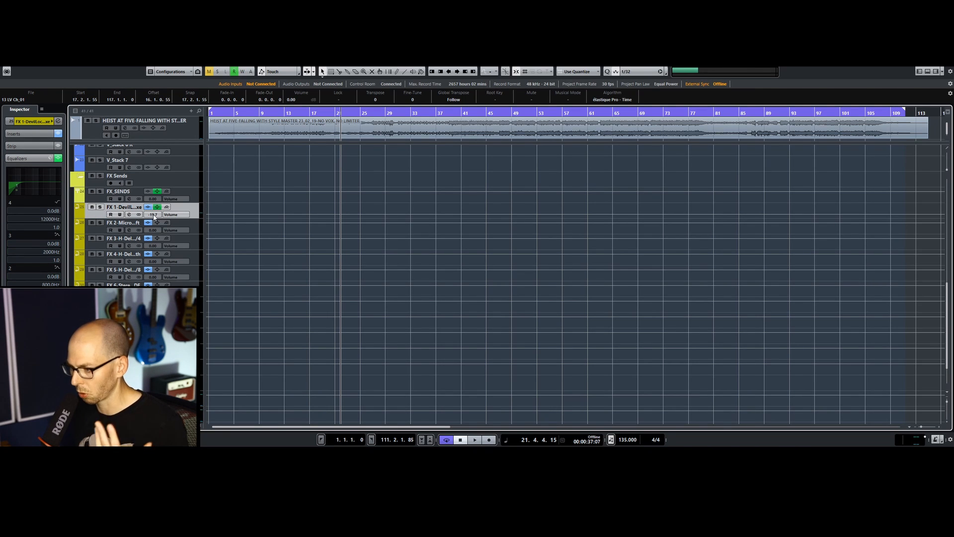
Step: Return the playhead to about bar 4, then activate V_Main's FX 2 MicroShift send and open its plugin editor
scroll(275, 253, up, 10)
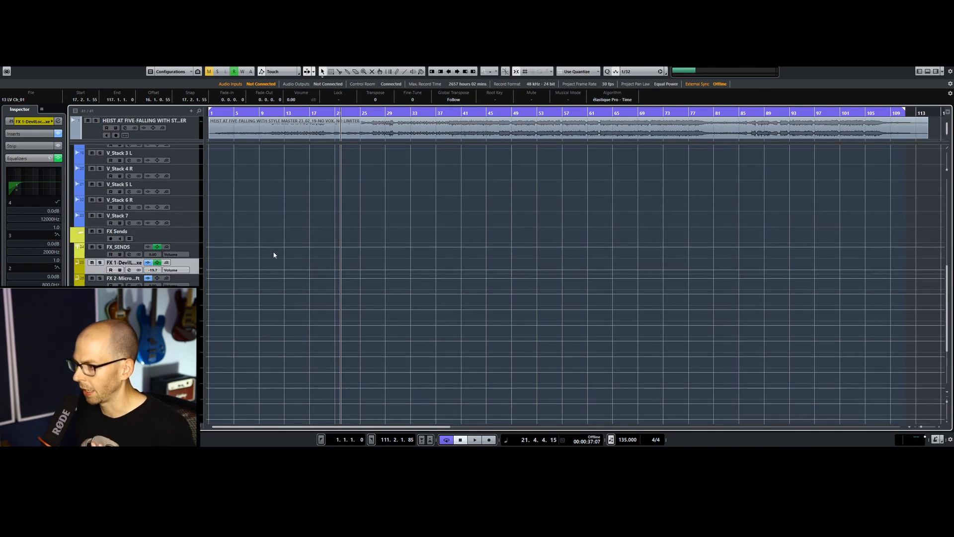
click(232, 186)
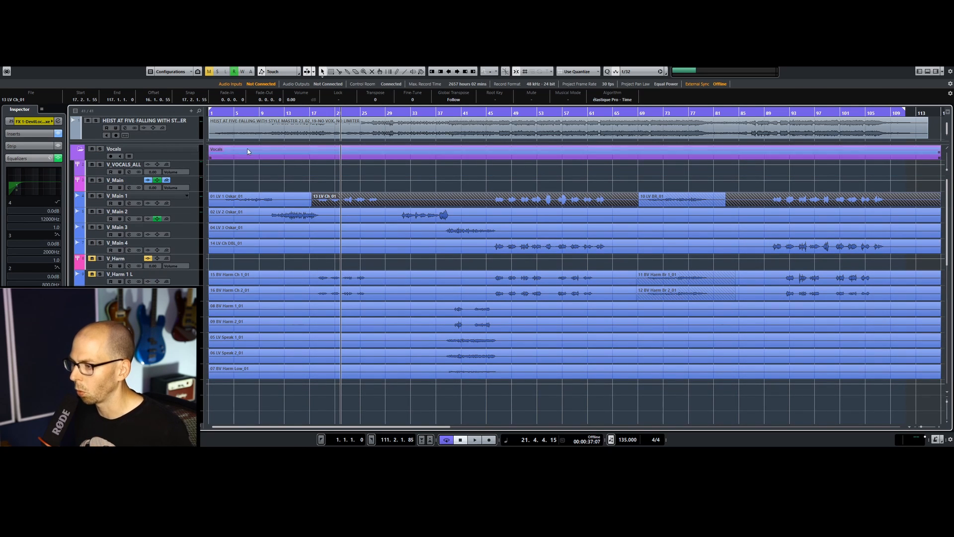
click(188, 203)
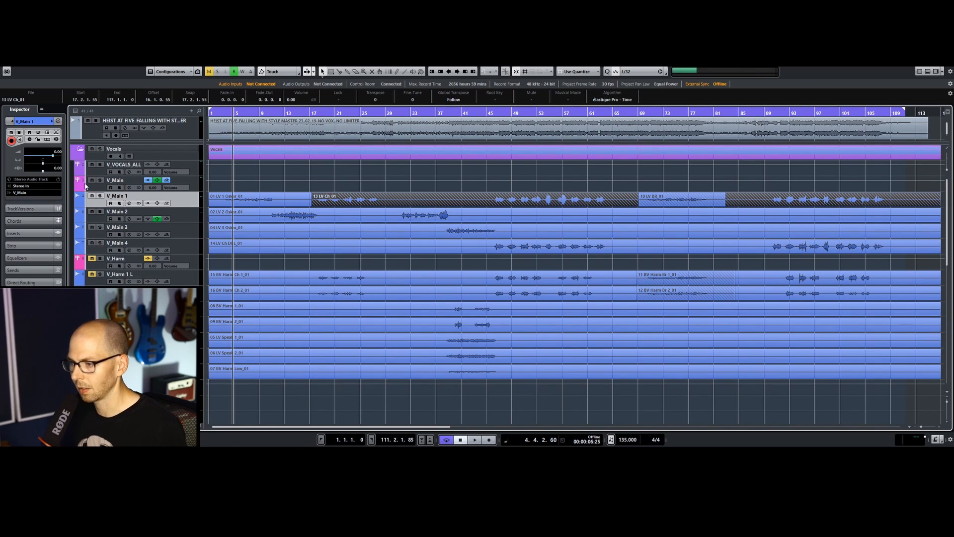
click(190, 180)
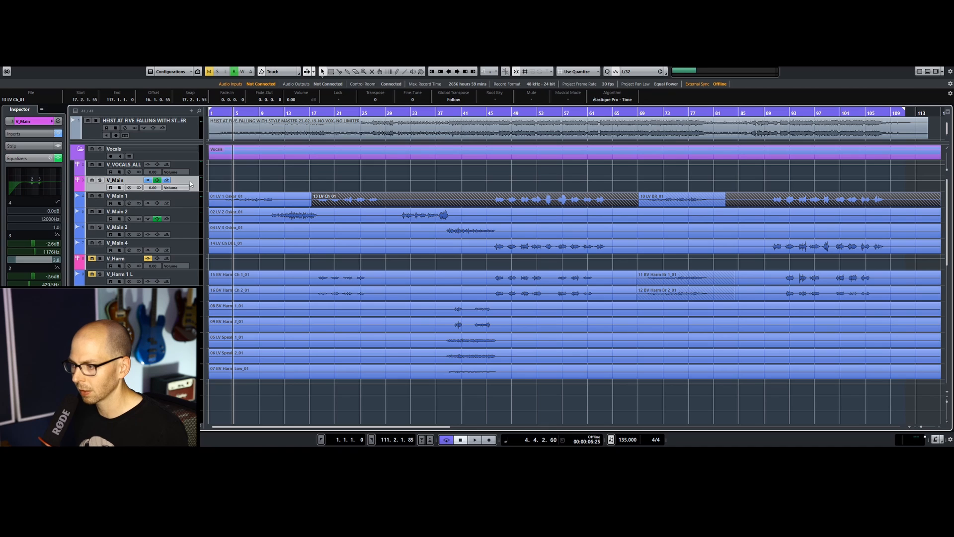
click(29, 170)
right_click(22, 218)
click(50, 284)
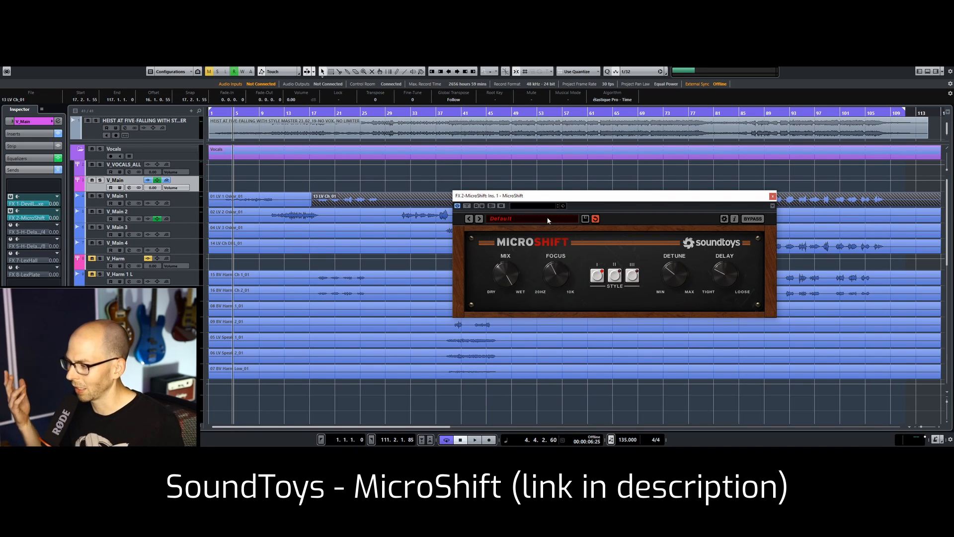
Step: Sweep V_Main's send level to FX 2 MicroShift during playback, settle it at -13.0, and close the plugin editor
click(430, 224)
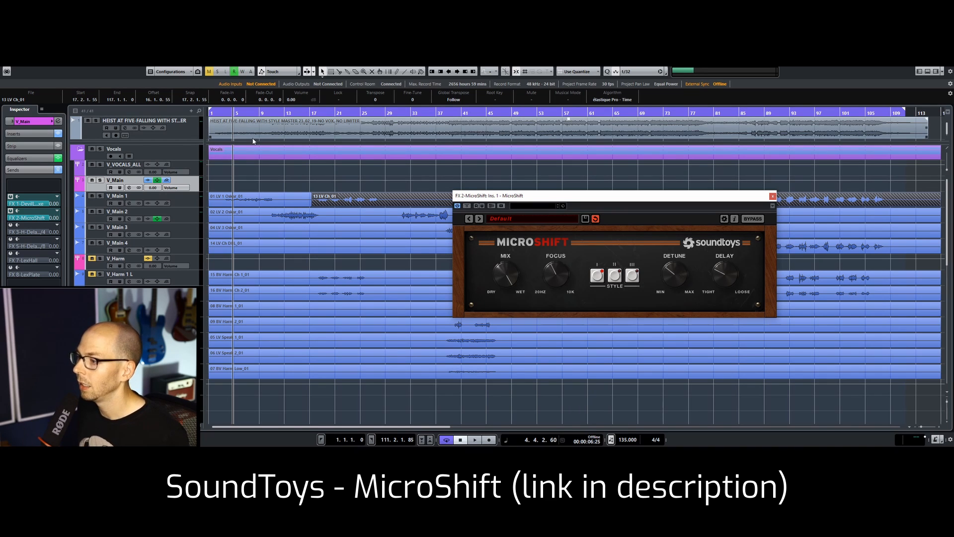
drag(44, 218, 2, 251)
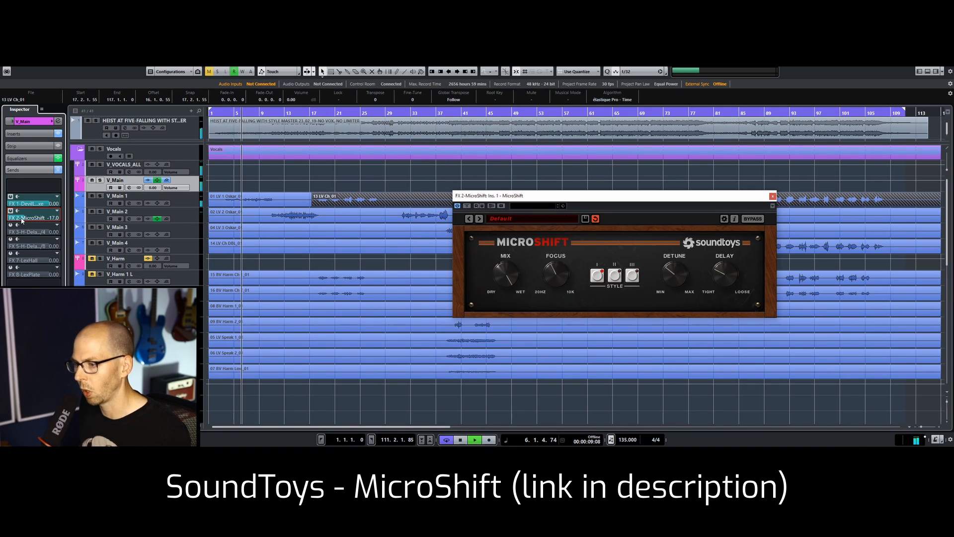
drag(22, 220, 56, 221)
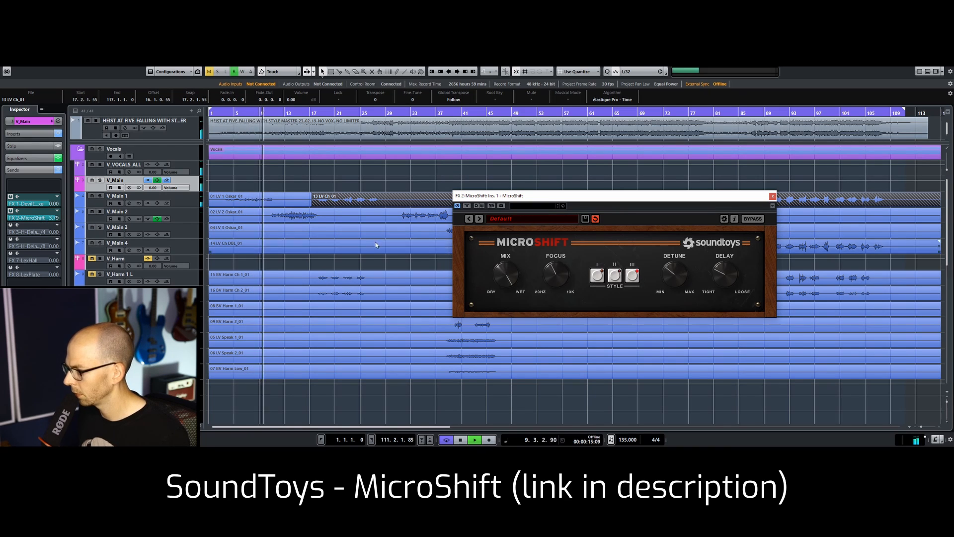
mouse_move(42, 222)
mouse_down()
mouse_move(19, 223)
mouse_move(50, 221)
mouse_up()
key(space)
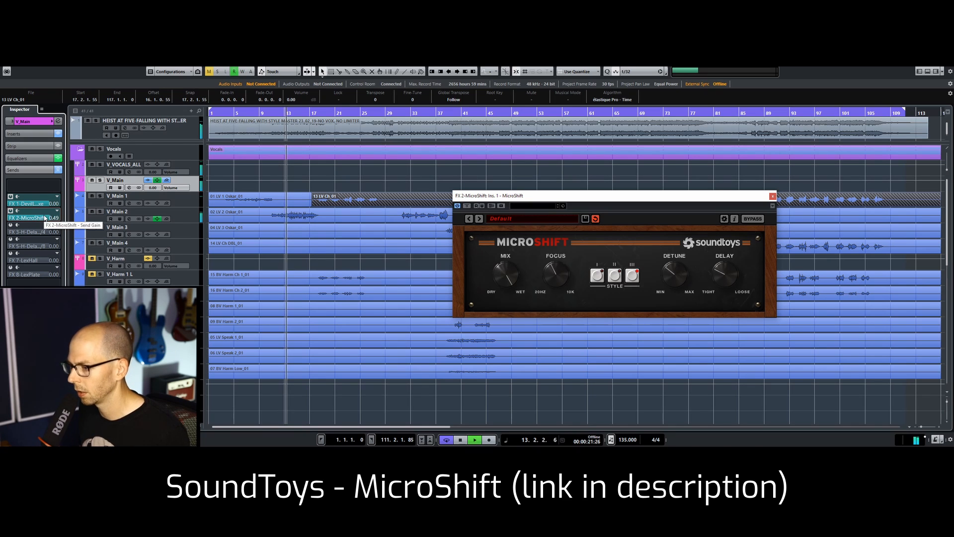
scroll(49, 219, down, 5)
scroll(49, 220, down, 6)
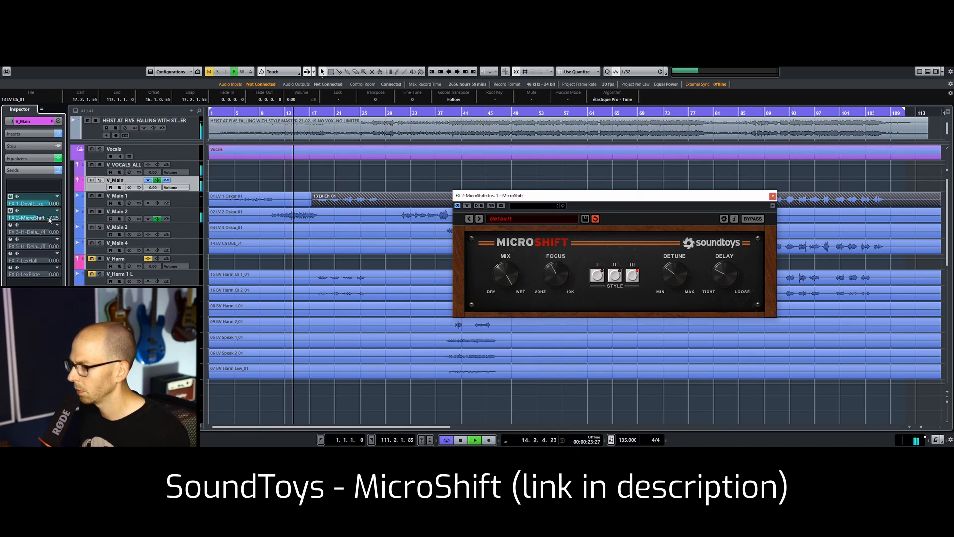
scroll(49, 220, down, 2)
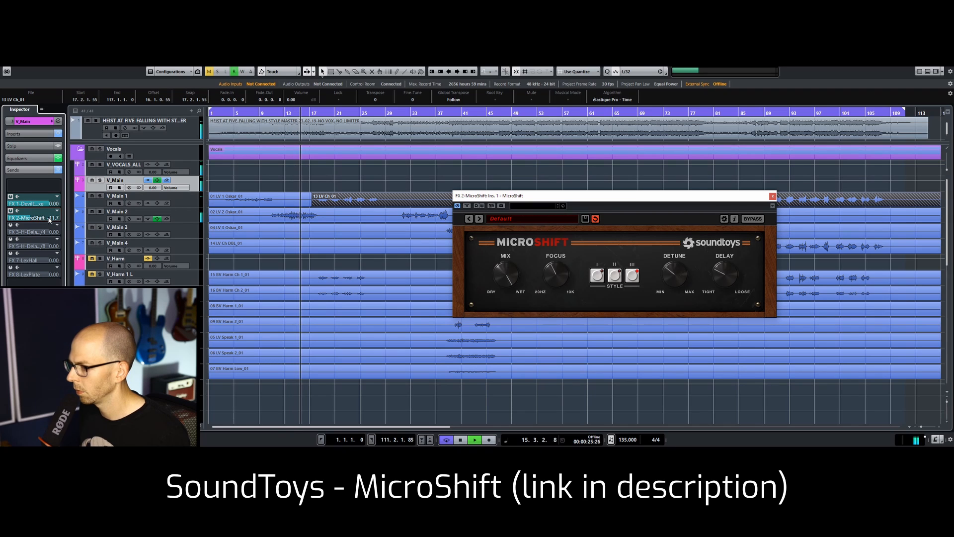
scroll(49, 219, down, 1)
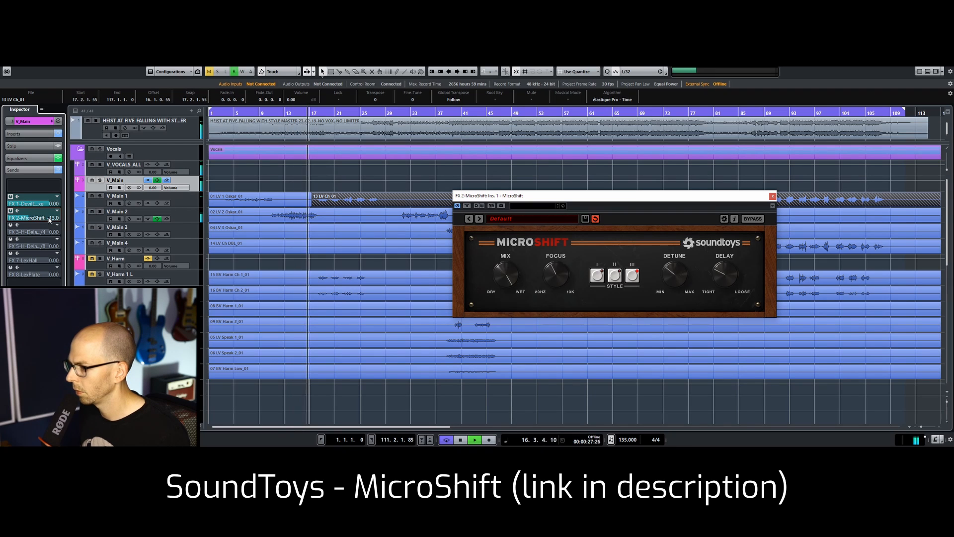
click(771, 197)
Step: Activate V_Main's FX 3 H-Delay 1/4 send at -4.95 and return the playhead to bar 4
click(10, 224)
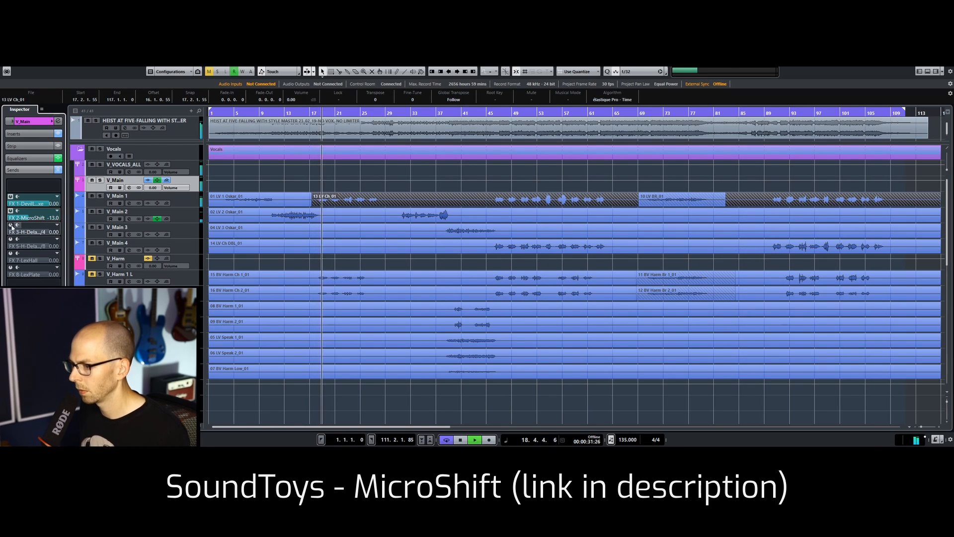
click(260, 112)
click(227, 111)
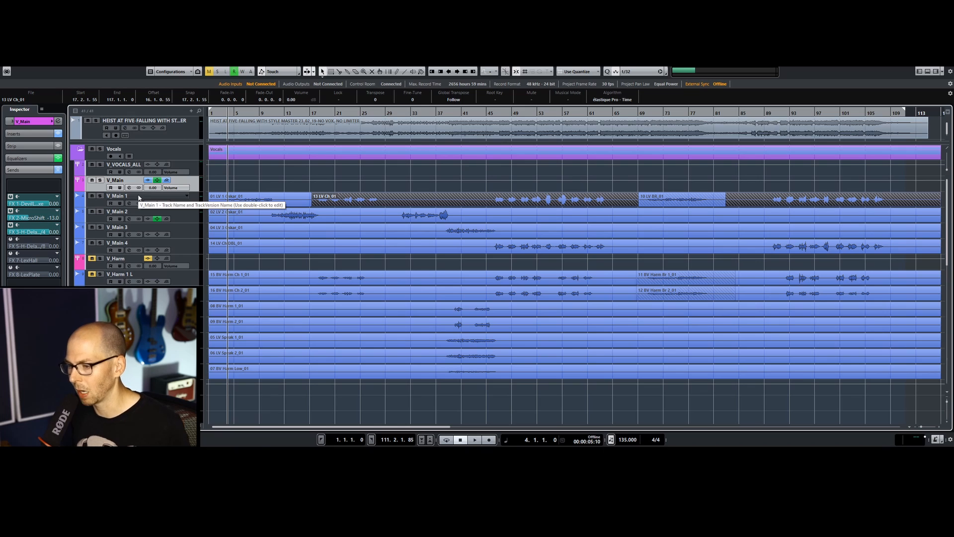
click(44, 232)
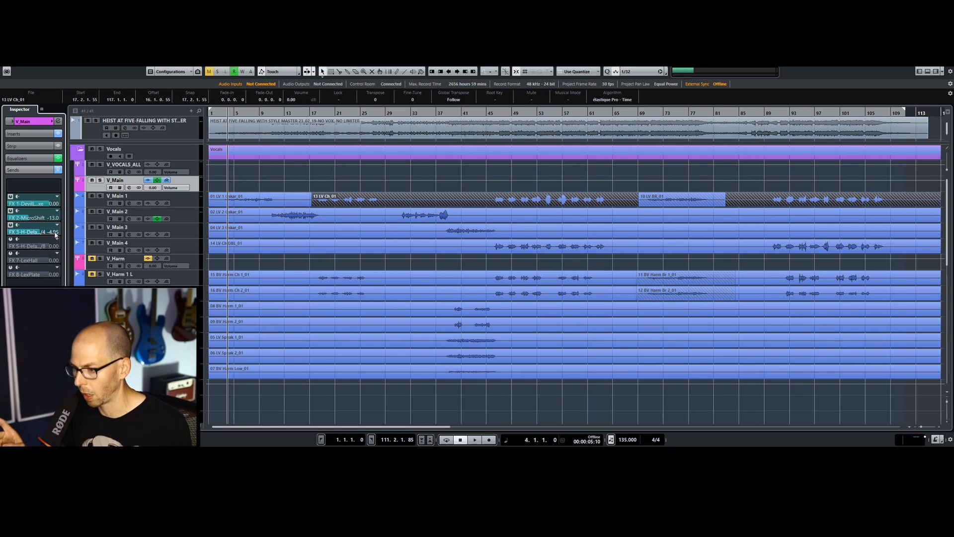
Step: Open the FX 6 StereoDelay WIDE plugin from V_Main's sends, review its delay settings, and close it
right_click(26, 247)
click(45, 249)
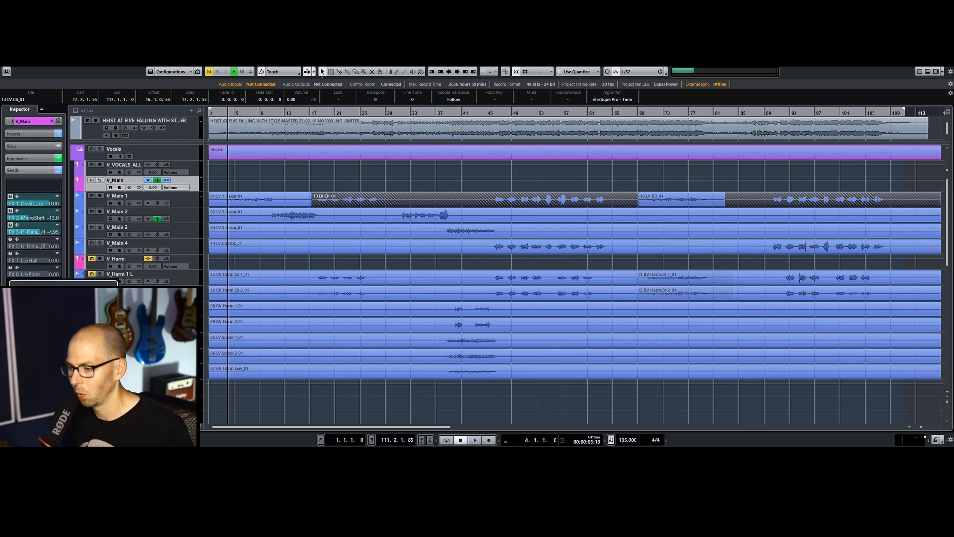
click(11, 282)
double_click(31, 288)
drag(381, 293, 355, 235)
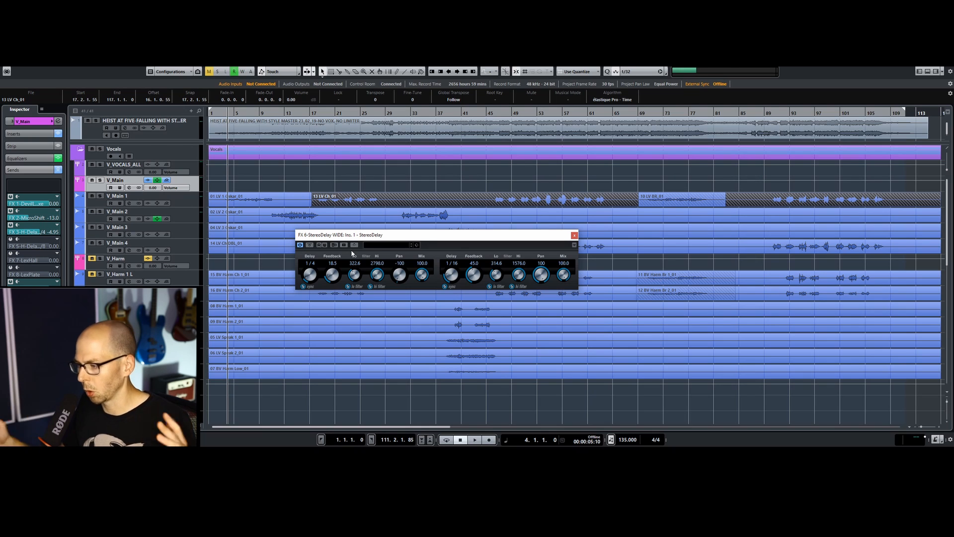
click(574, 237)
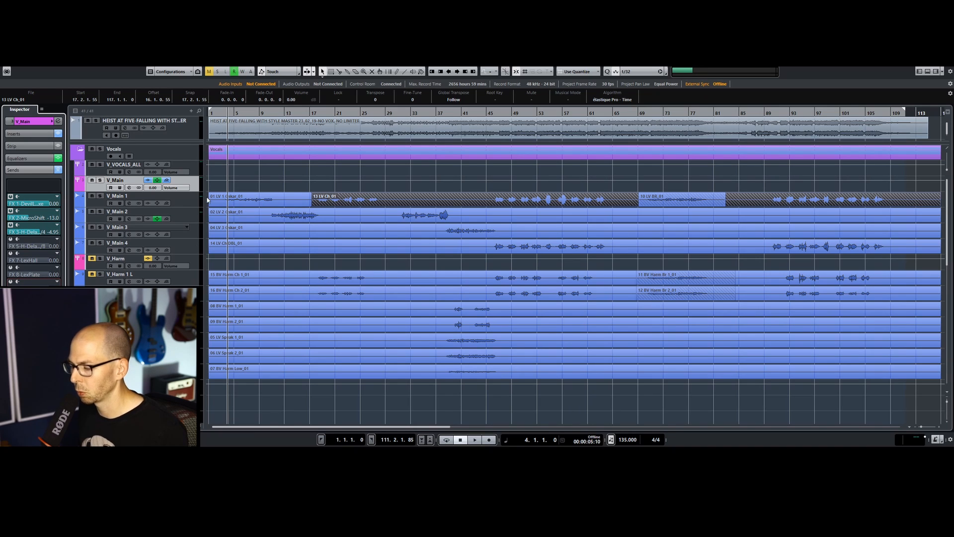
Step: Lower V_Main's FX 3 H-Delay send to -10.6 during playback and open the H-Delay plugin editor
key(space)
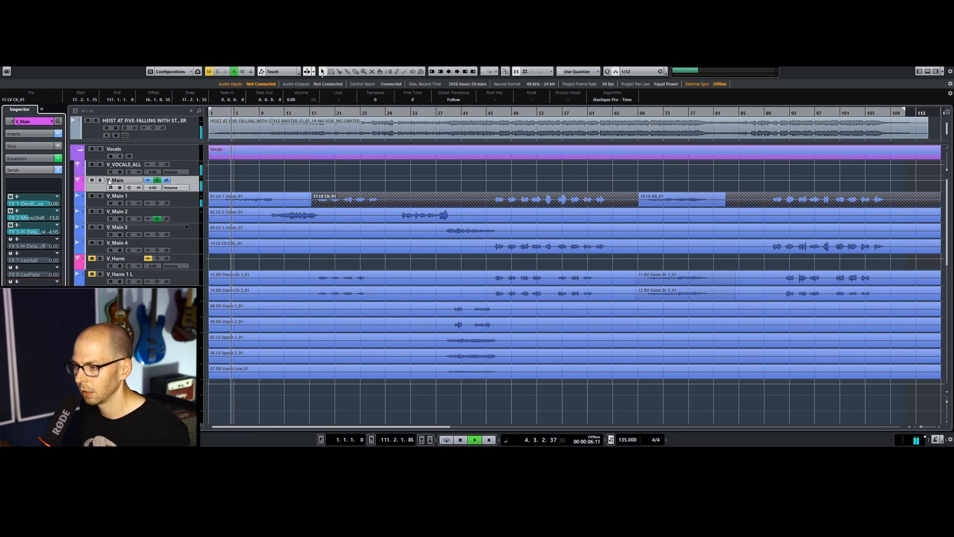
right_click(36, 232)
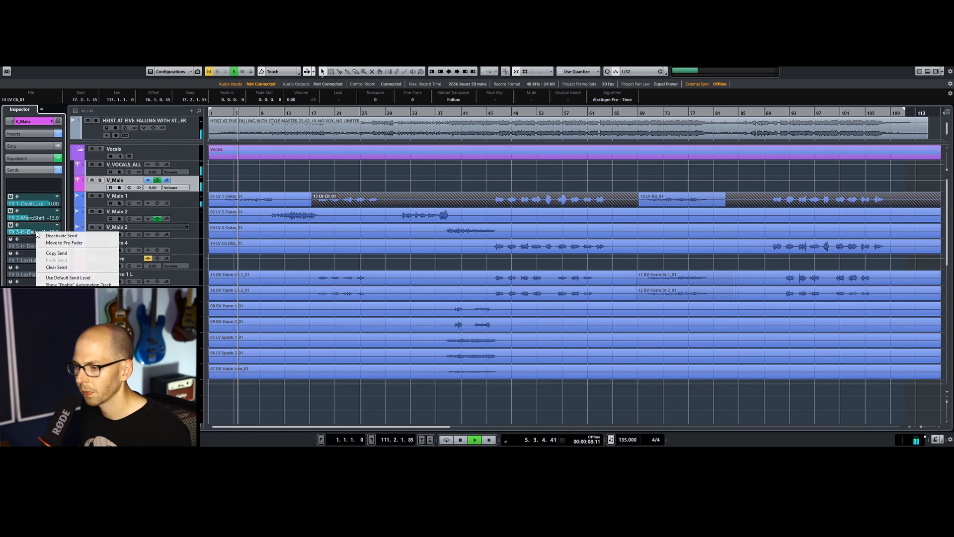
click(75, 303)
Step: Stop playback, set the H-Delay's delay time to a 1/4 triplet, and audition it
key(space)
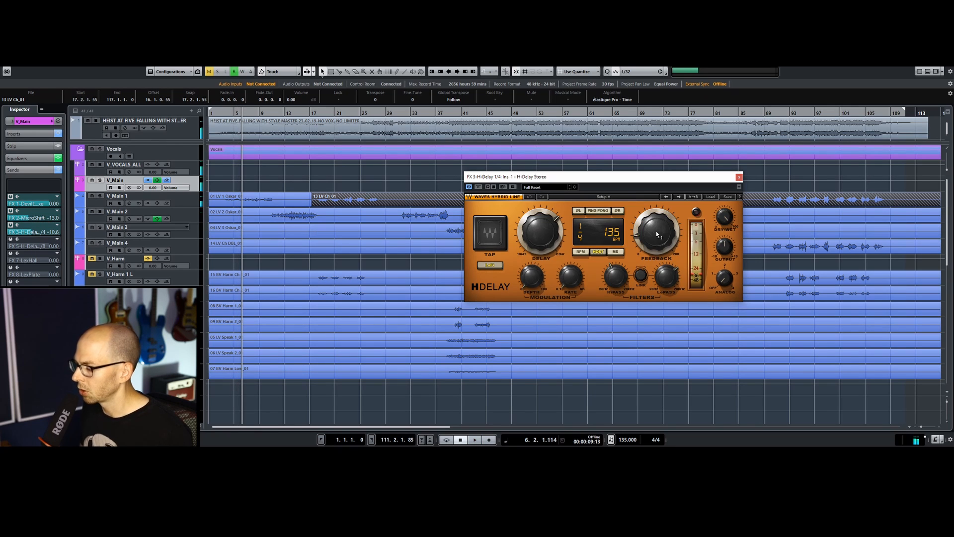
drag(549, 236, 549, 241)
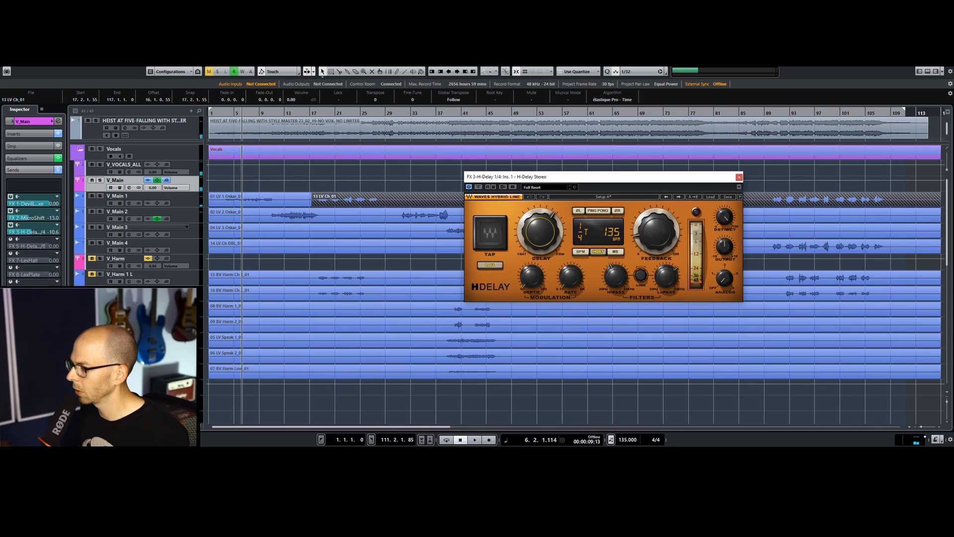
key(space)
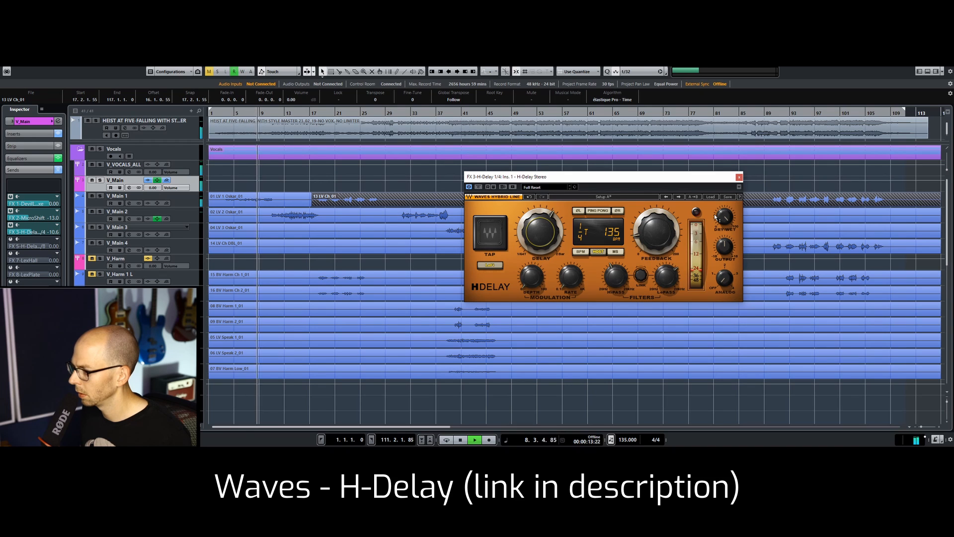
Step: Set the H-Delay's delay time to a dotted 1/4 note and audition it from around bar 4
scroll(545, 244, up, 3)
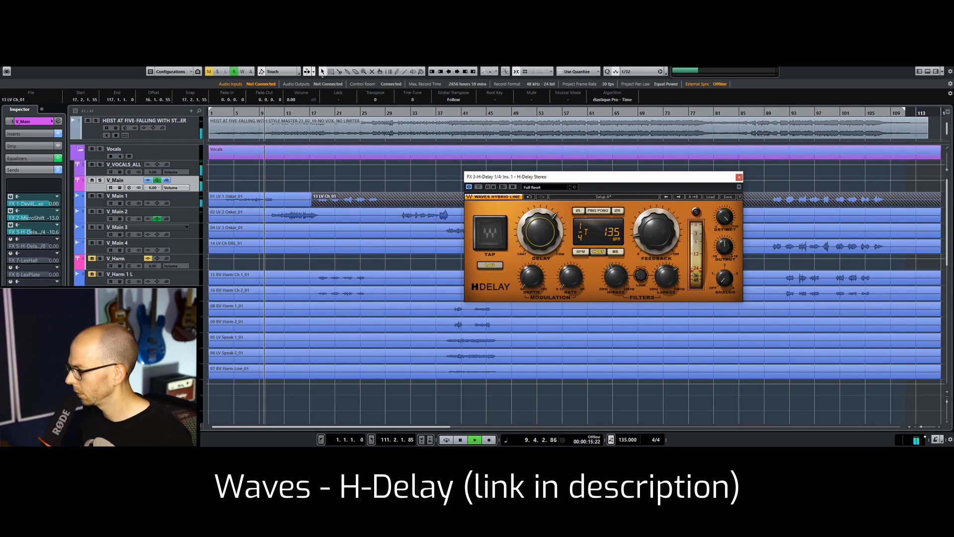
key(space)
click(230, 111)
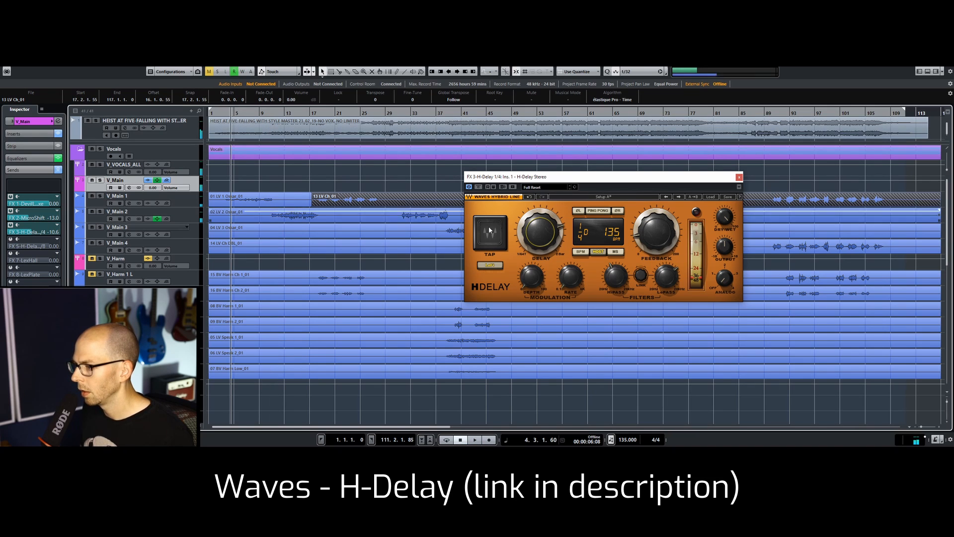
key(space)
key(space)
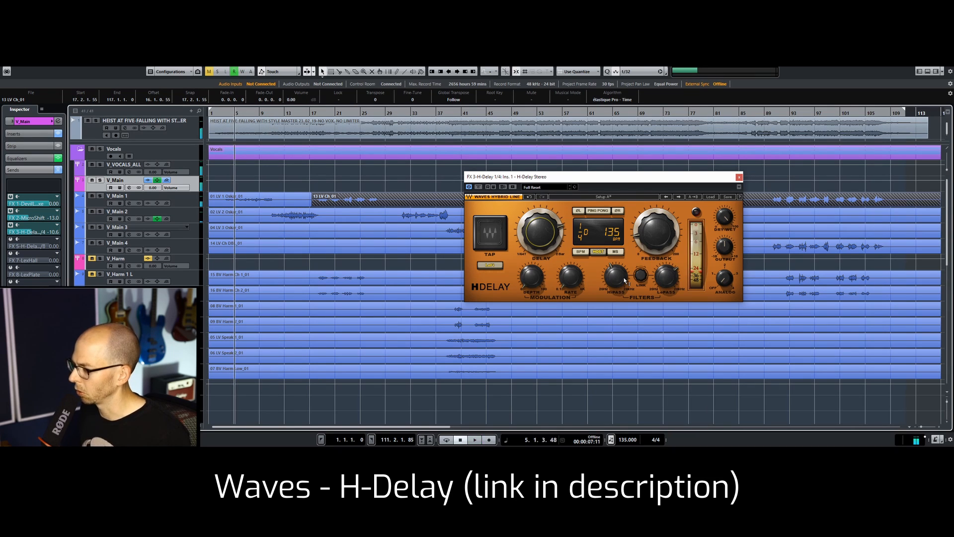
Step: Adjust the H-Delay's high-pass and low-pass filters and solo the V_VOCALS_ALL group
mouse_move(625, 284)
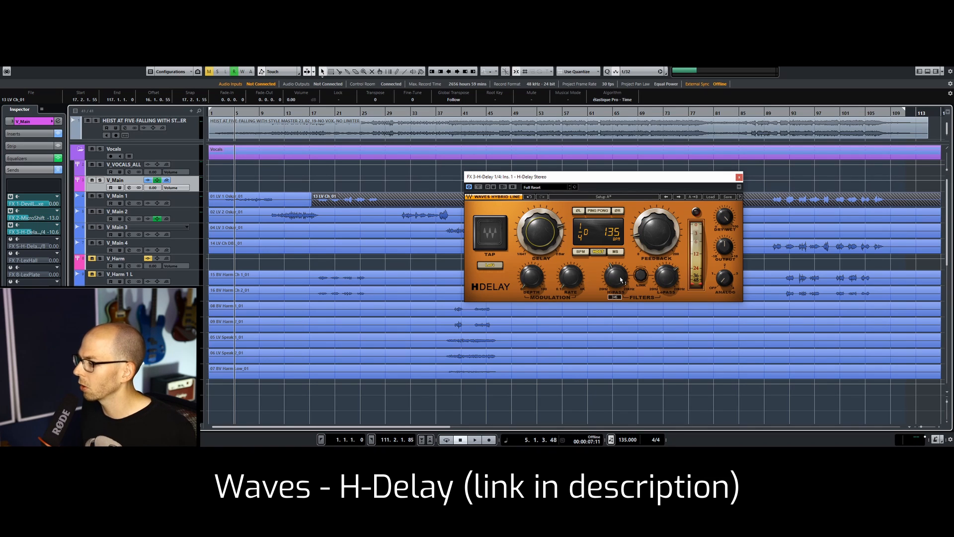
drag(622, 280, 621, 308)
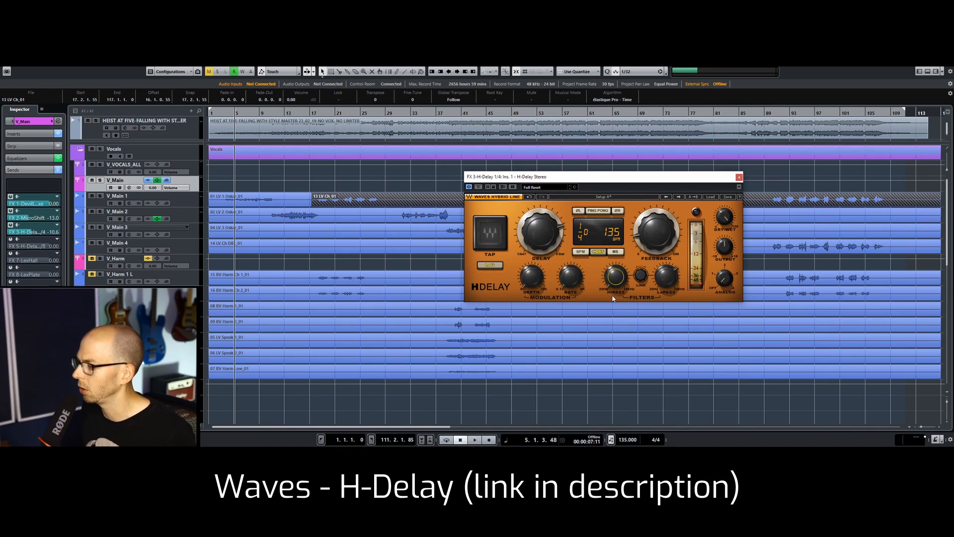
click(100, 165)
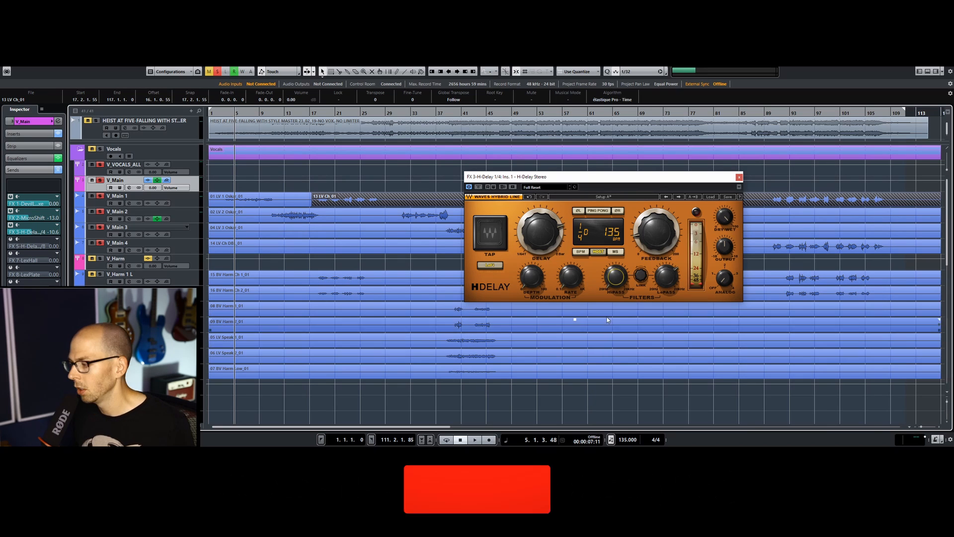
click(609, 281)
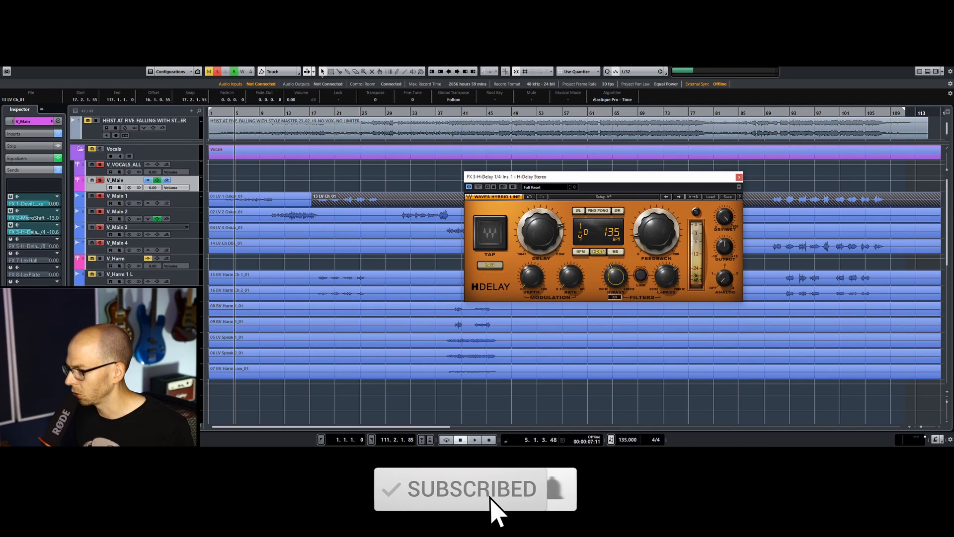
drag(624, 284, 620, 281)
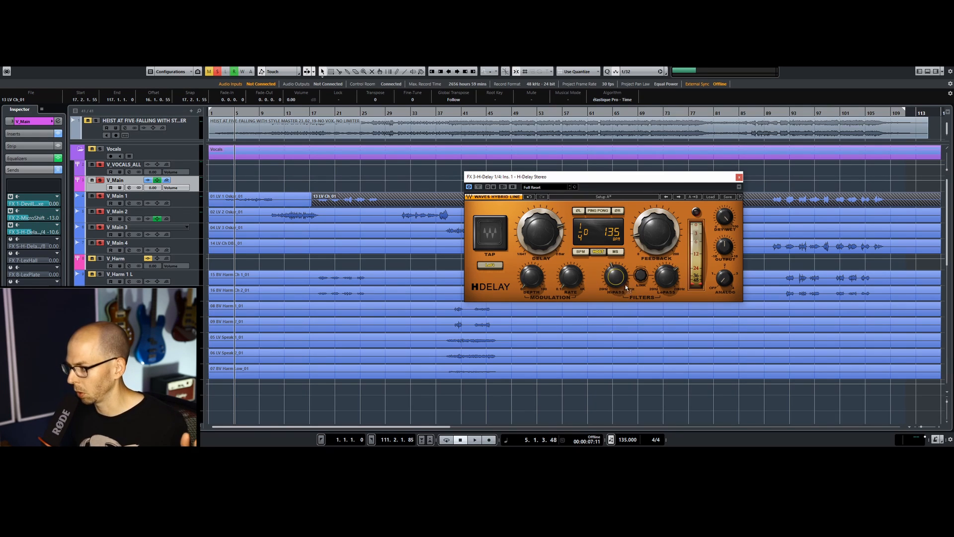
drag(657, 280, 657, 276)
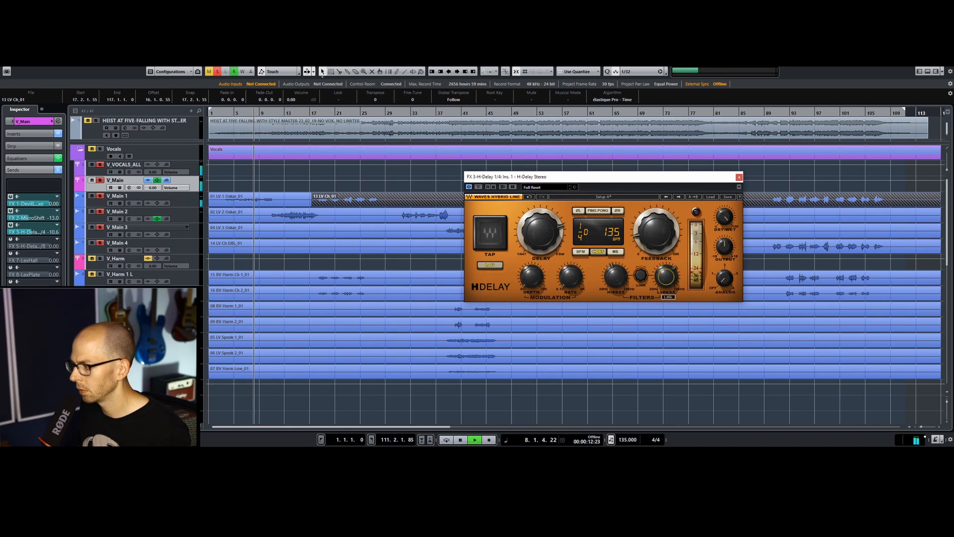
Step: Set the H-Delay's delay time to 1/8 during playback and stop playback
scroll(562, 222, down, 4)
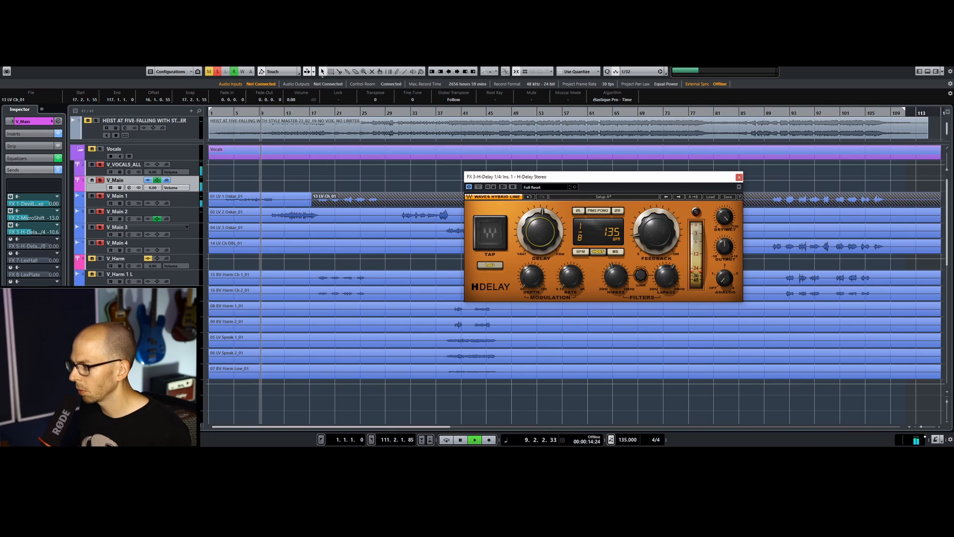
mouse_move(663, 231)
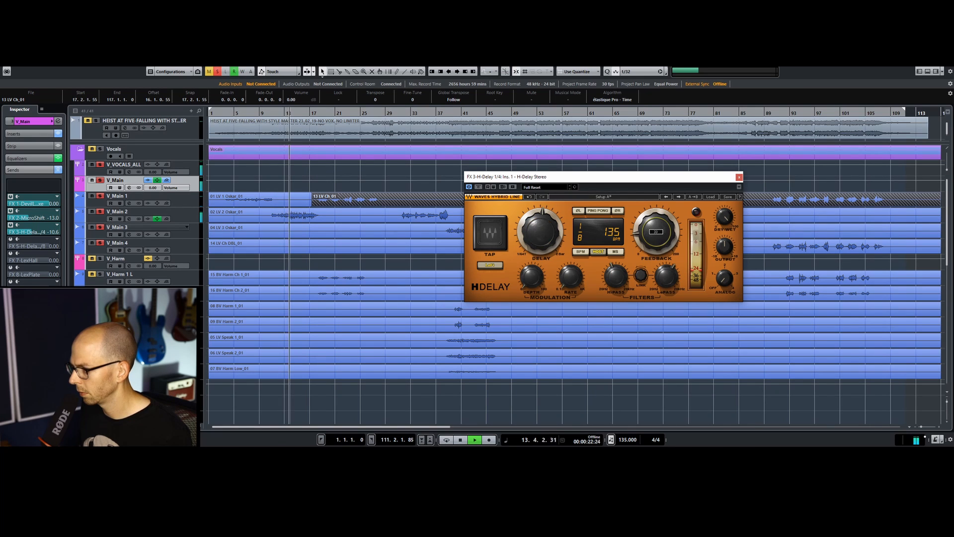
mouse_move(671, 280)
key(space)
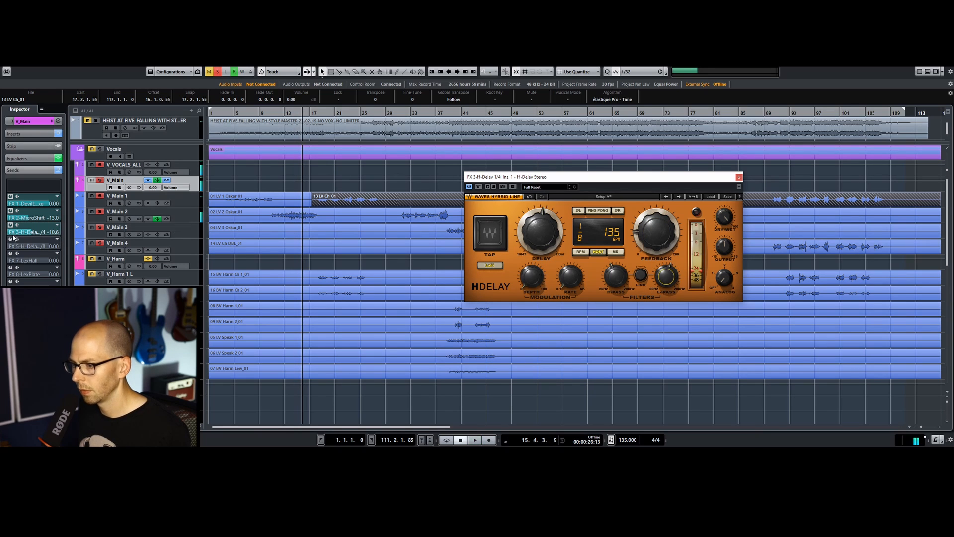
right_click(39, 233)
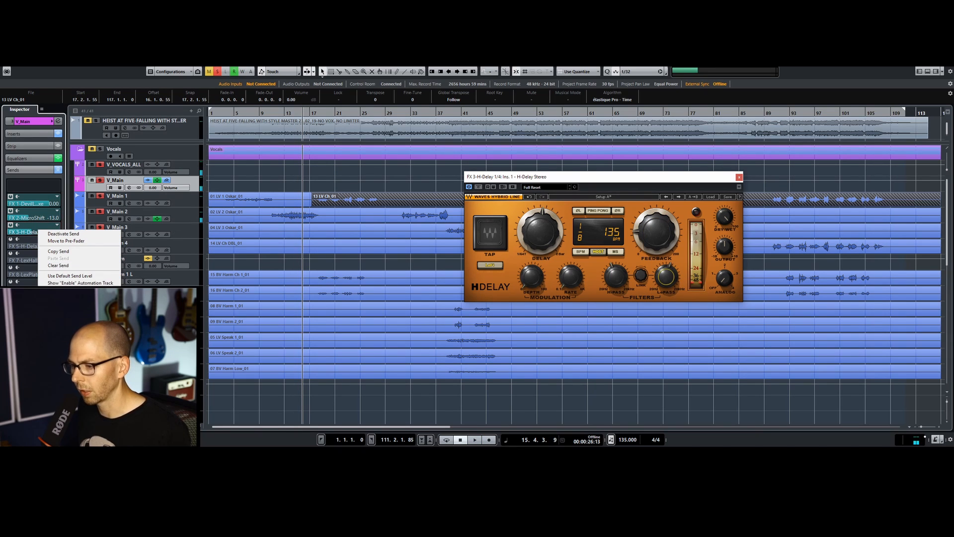
click(280, 410)
Step: Select the FX 3-H-Delay 1/4 track and insert the LexPlate reverb in its third insert slot
scroll(280, 409, down, 5)
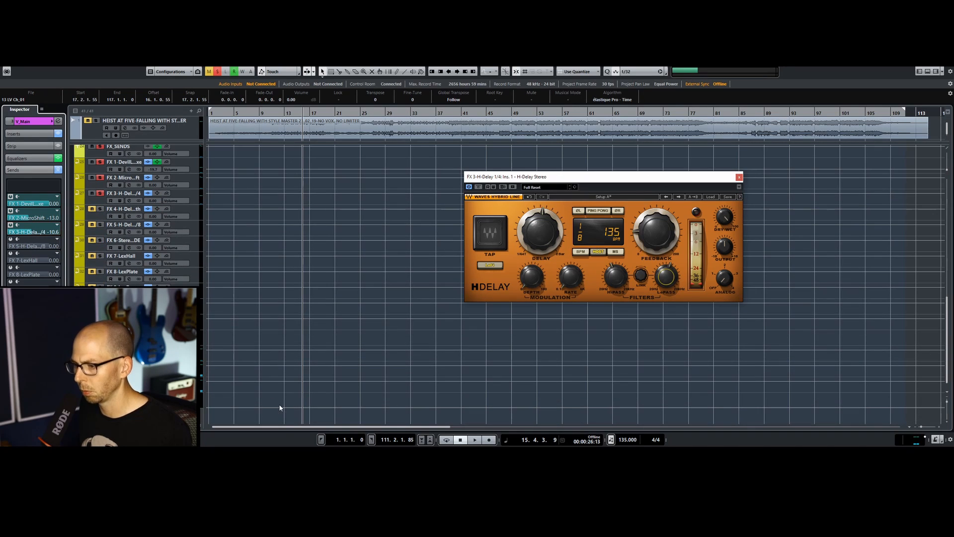
click(191, 194)
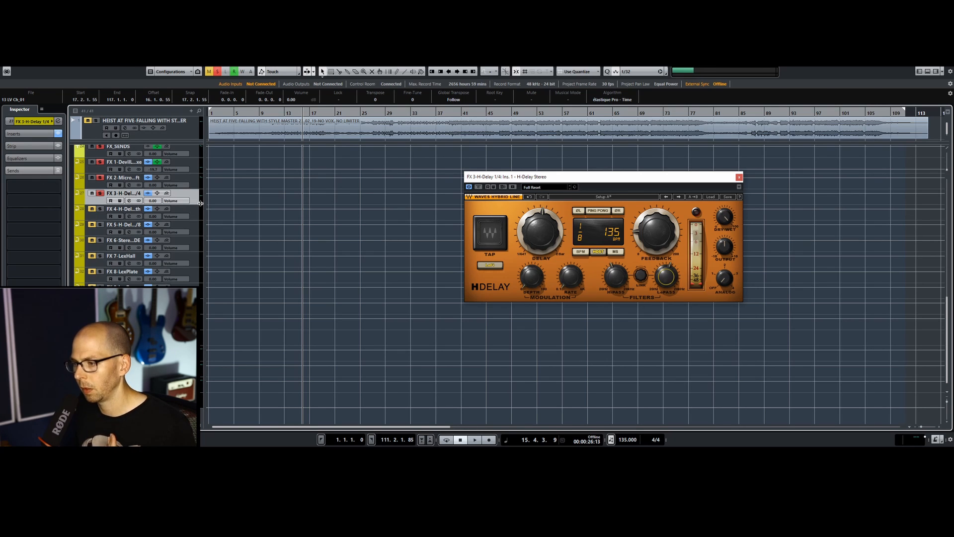
click(40, 134)
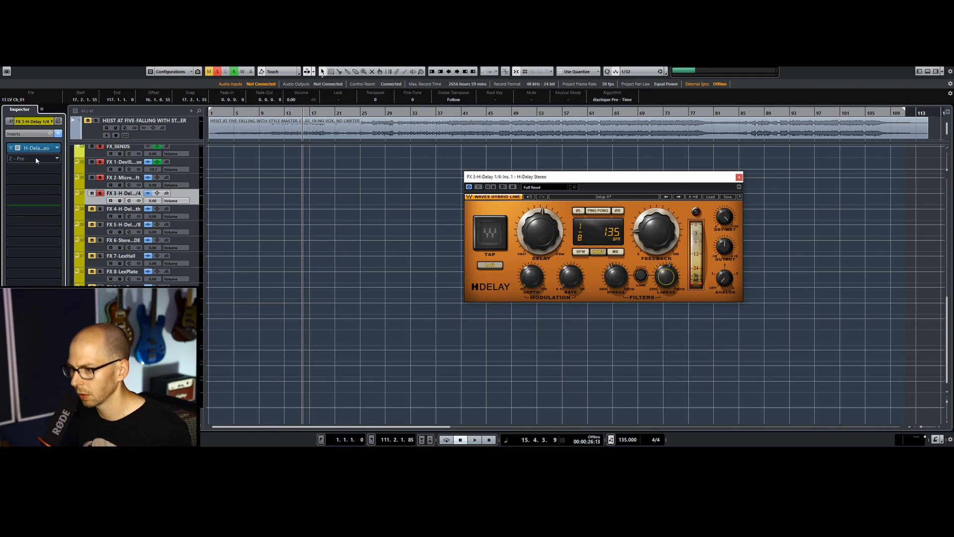
click(36, 159)
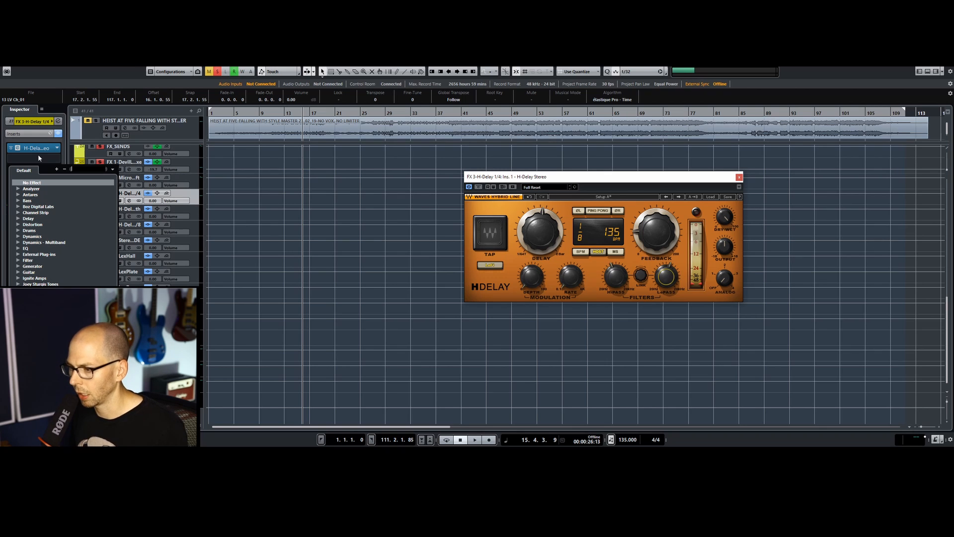
text(lex)
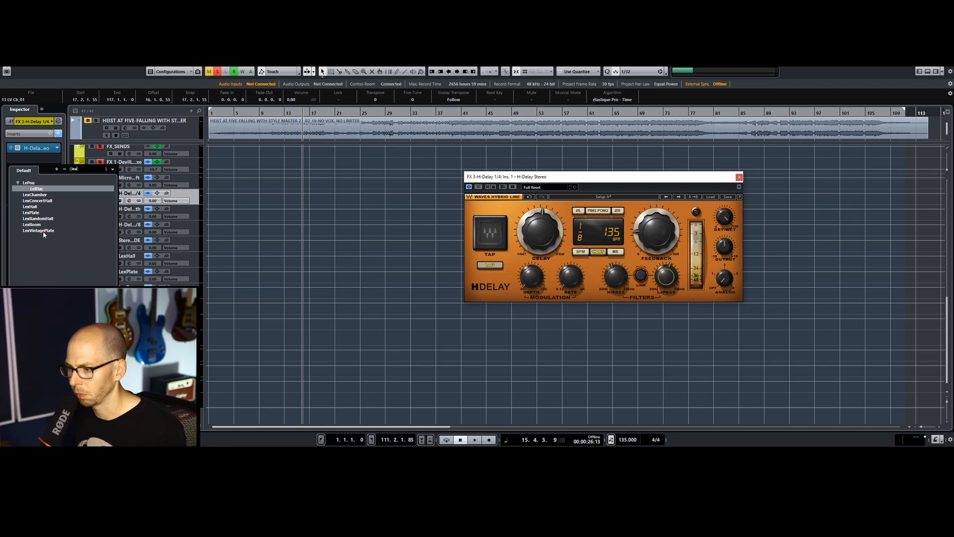
click(40, 214)
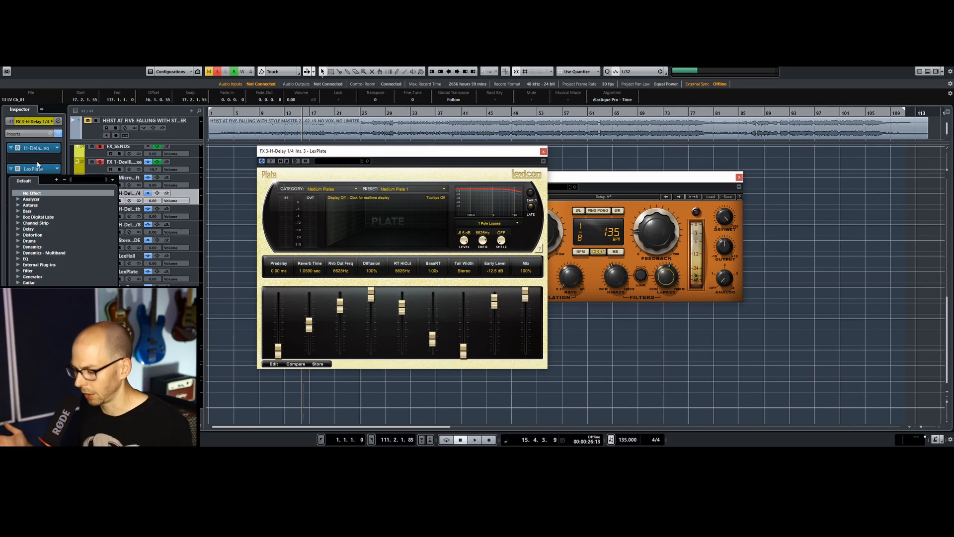
Step: Insert the LittlePlate reverb in the FX 3 track's fourth slot, close the LexPlate editor, and bring the LittlePlate editor fully into view
text(little)
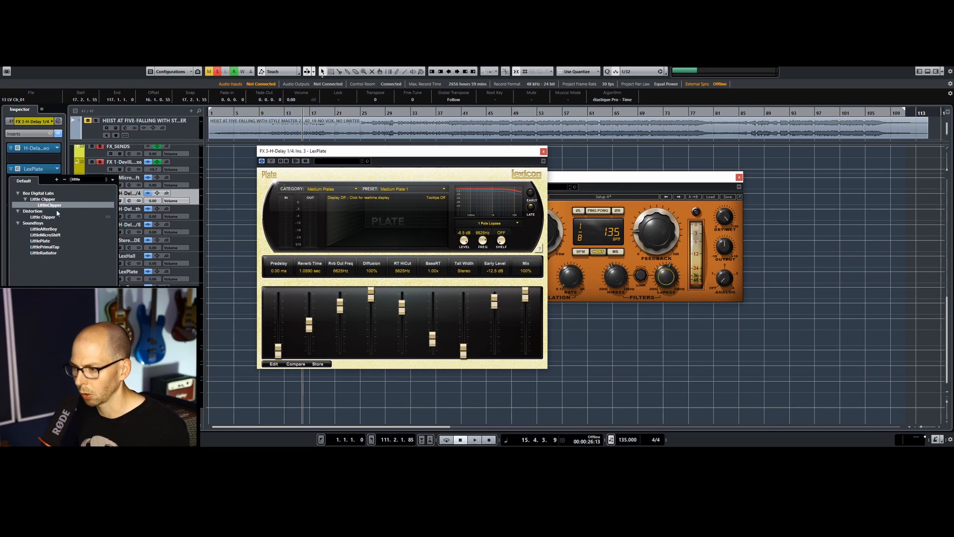
click(47, 247)
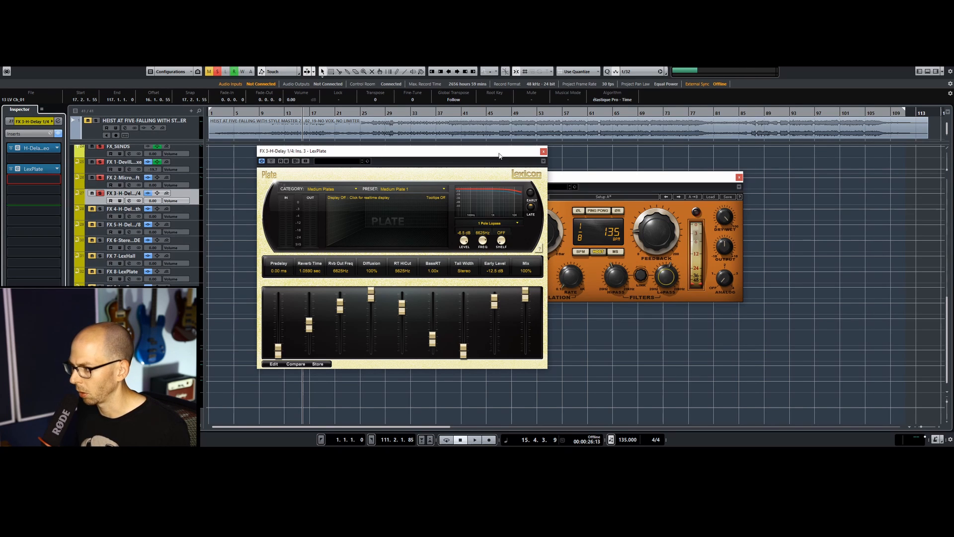
click(545, 152)
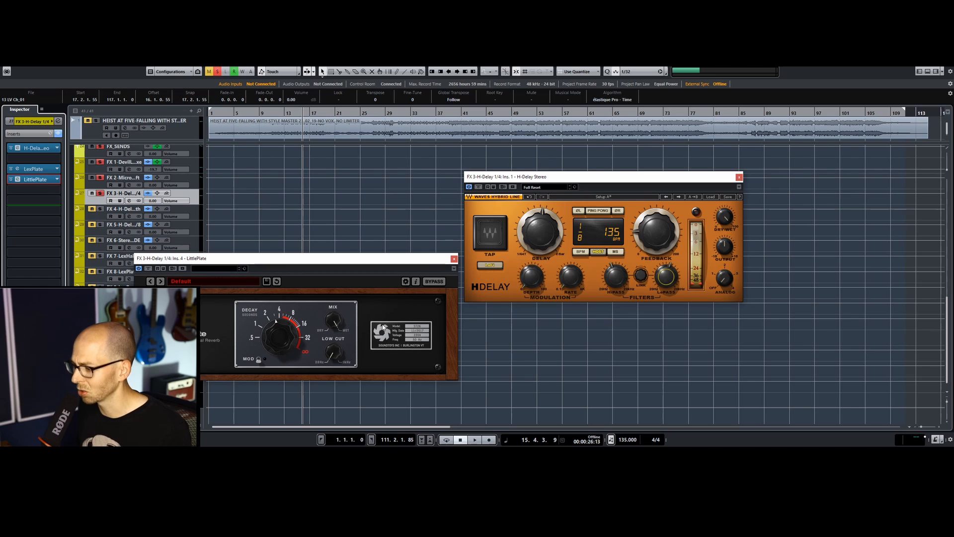
drag(390, 264, 535, 197)
Step: Shorten the LittlePlate's decay and adjust its mix and low cut on the FX 3 track
drag(433, 258, 413, 269)
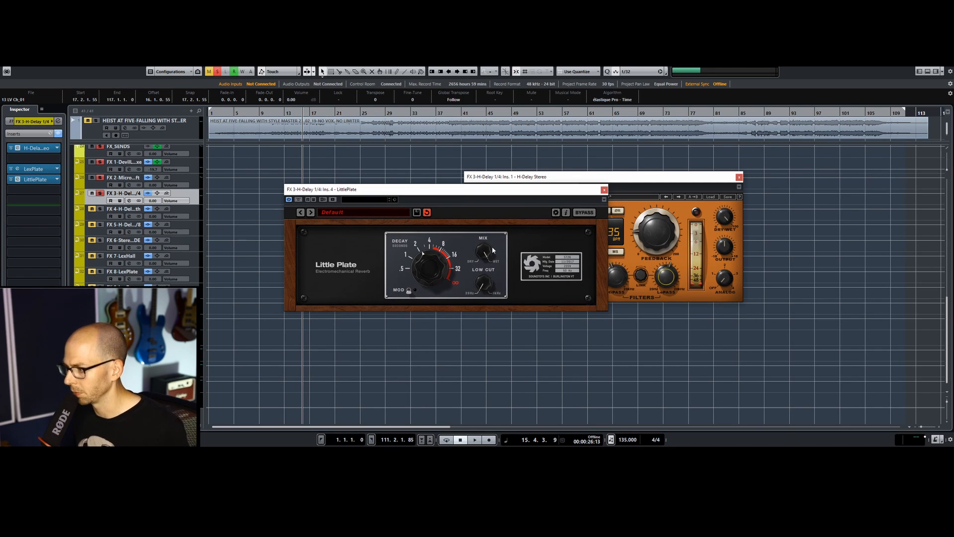
drag(488, 253, 502, 398)
drag(483, 286, 483, 268)
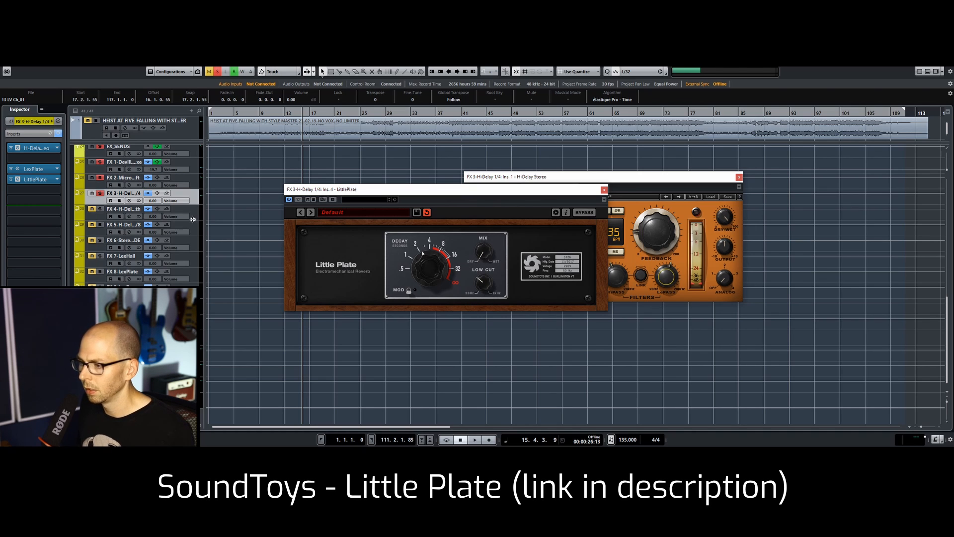
drag(486, 194, 420, 230)
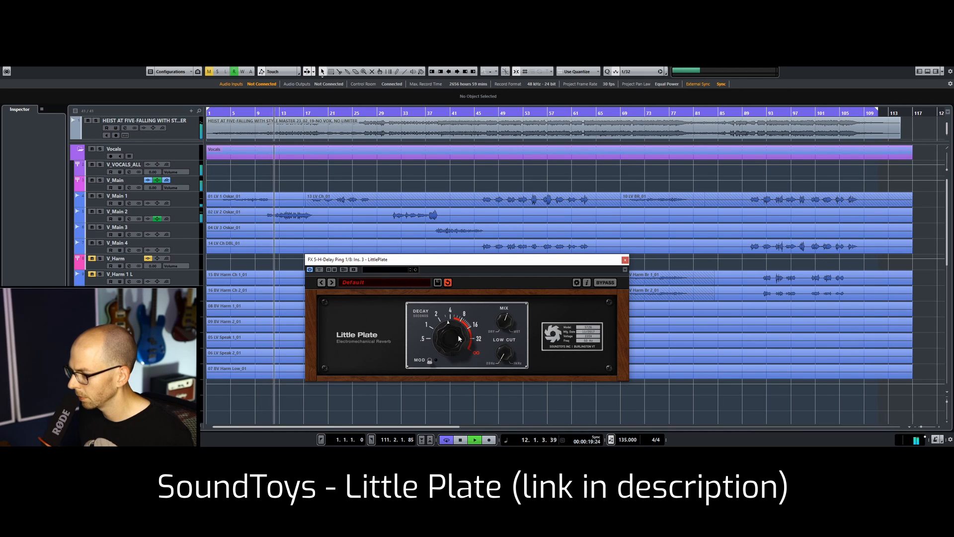
Step: Adjust the low cut and shorten the decay of FX 5-H-Delay Ping 1/8's LittlePlate during playback, stop playback, and close the plugin
drag(507, 355, 454, 339)
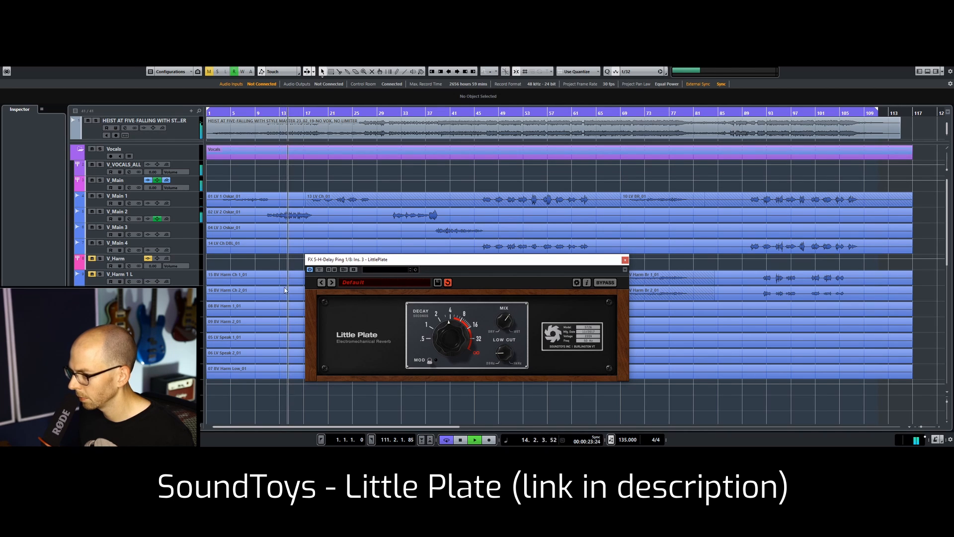
key(space)
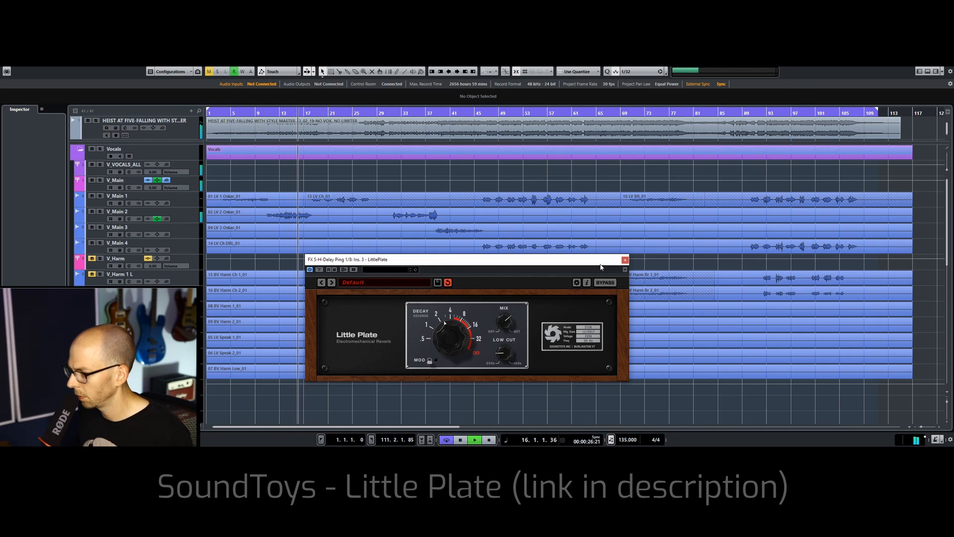
key(space)
click(624, 260)
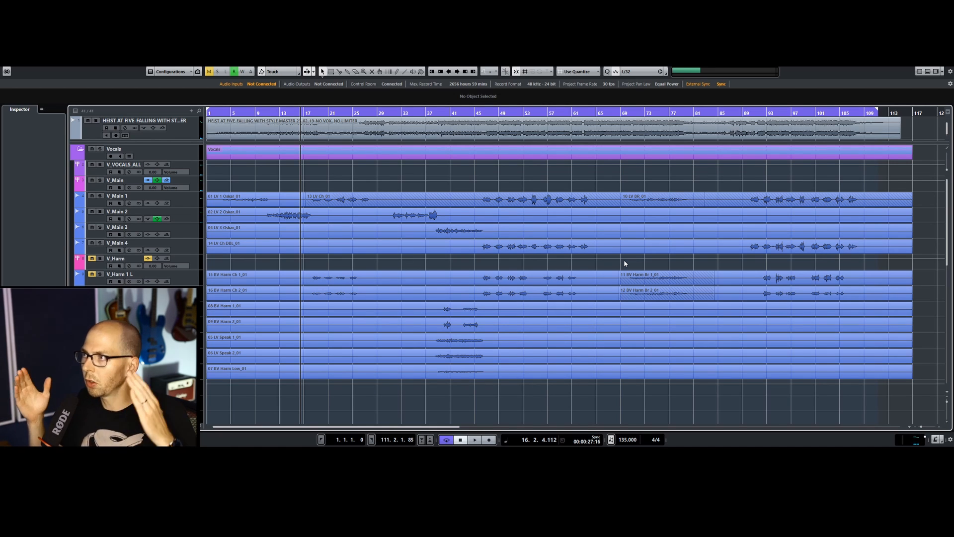
Step: Audition the vocals briefly from bar 16 and select the V_Main group to show its sends
key(space)
scroll(386, 338, down, 3)
scroll(386, 339, up, 3)
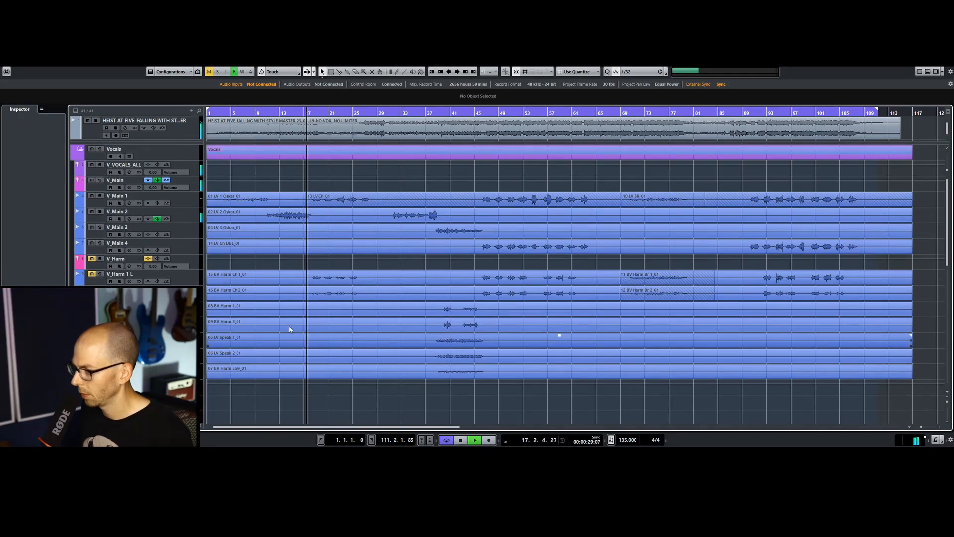
key(space)
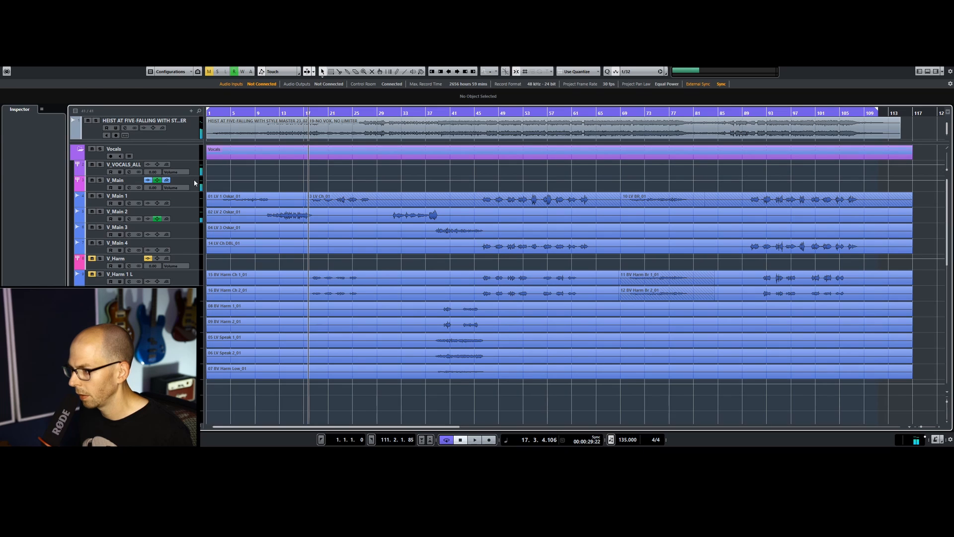
click(195, 183)
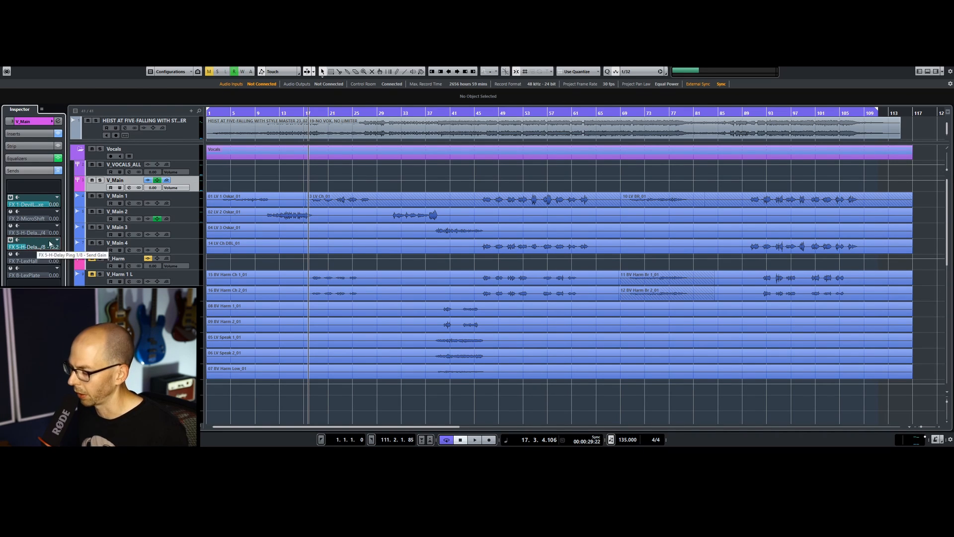
Step: Play the song from near bar 1 and fine-tune V_Main's FX 5-H-Delay Ping 1/8 send by ear, settling at -15.2
drag(263, 111, 213, 113)
key(space)
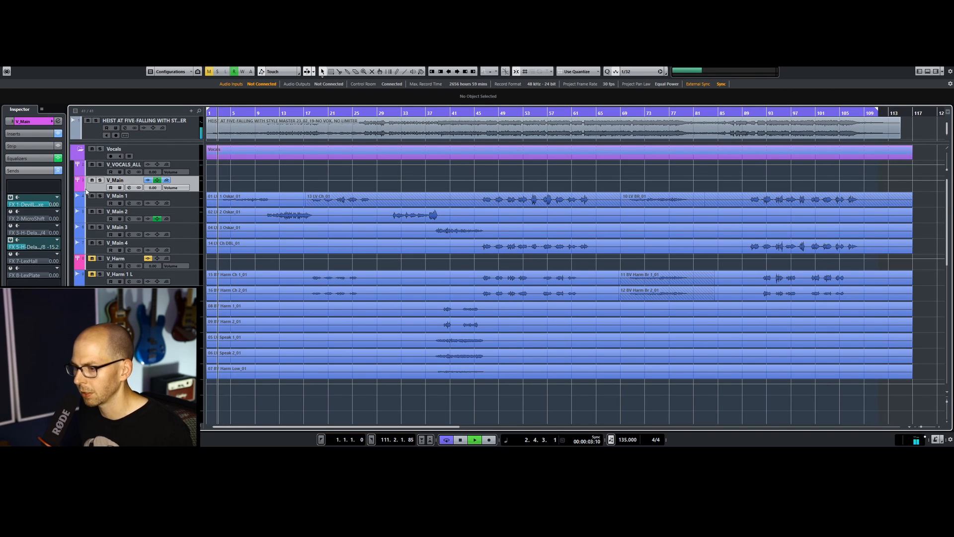
scroll(21, 249, up, 3)
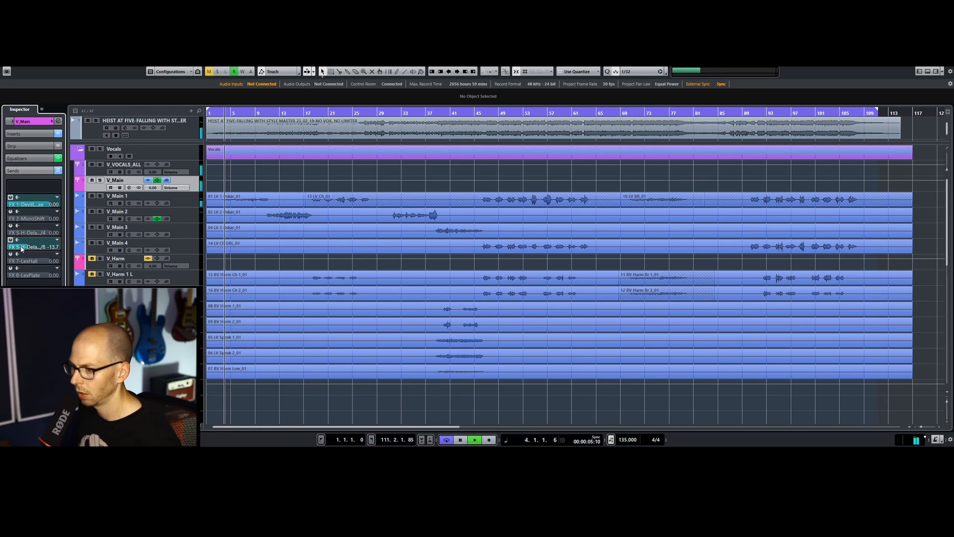
scroll(21, 248, down, 1)
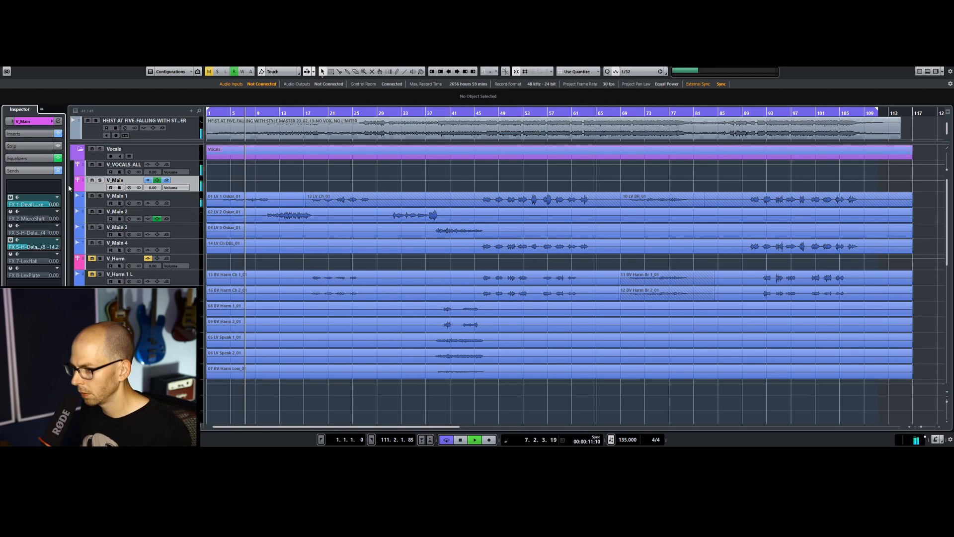
scroll(45, 247, down, 1)
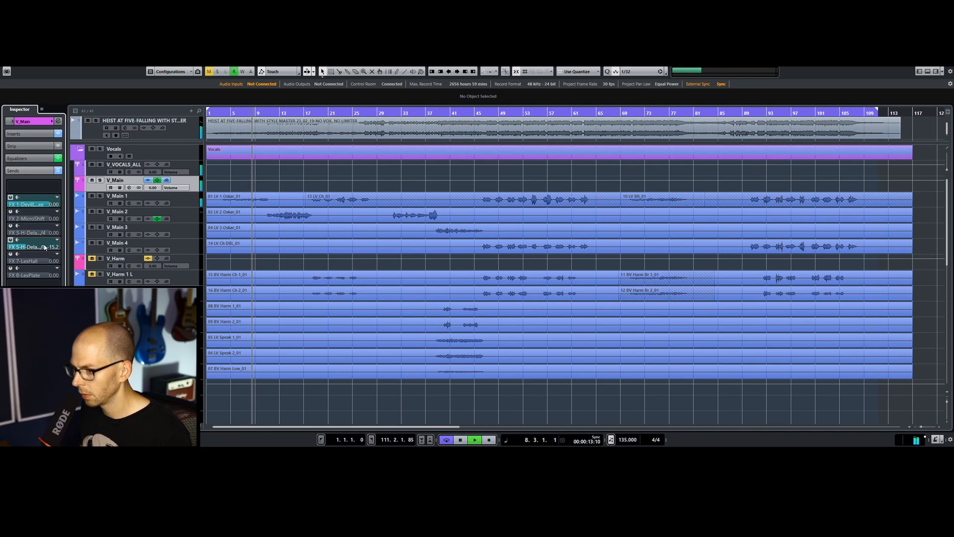
Step: Leave the FX 5-H-Delay Ping 1/8 send at -16.8, enable V_Main's FX 2-MicroShift send at -14.1, and audition the combination
key(space)
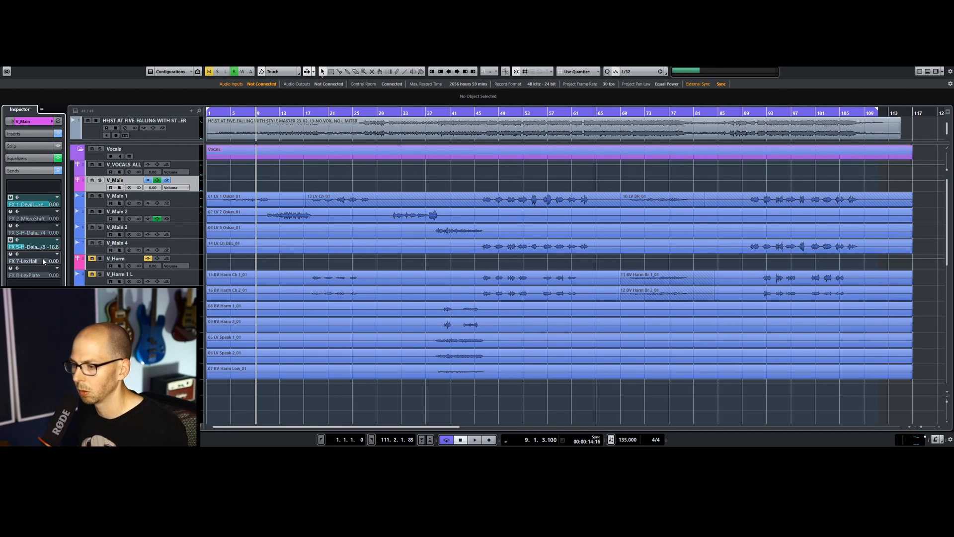
click(13, 216)
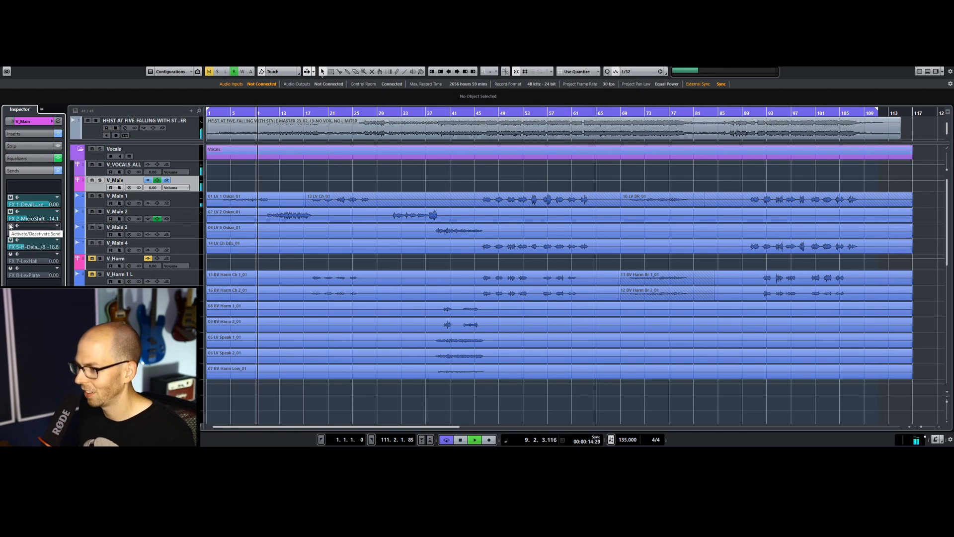
key(space)
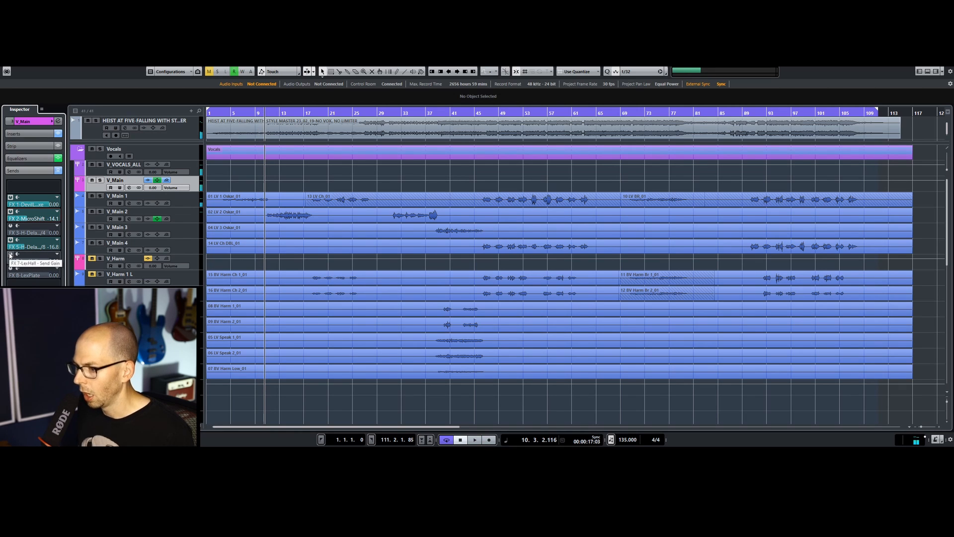
Step: Enable V_Main's FX 7-LexHall send, open the LexHall reverb, lower its BassRT to 1.40x during playback, and close the plugin
click(10, 255)
right_click(24, 257)
click(44, 301)
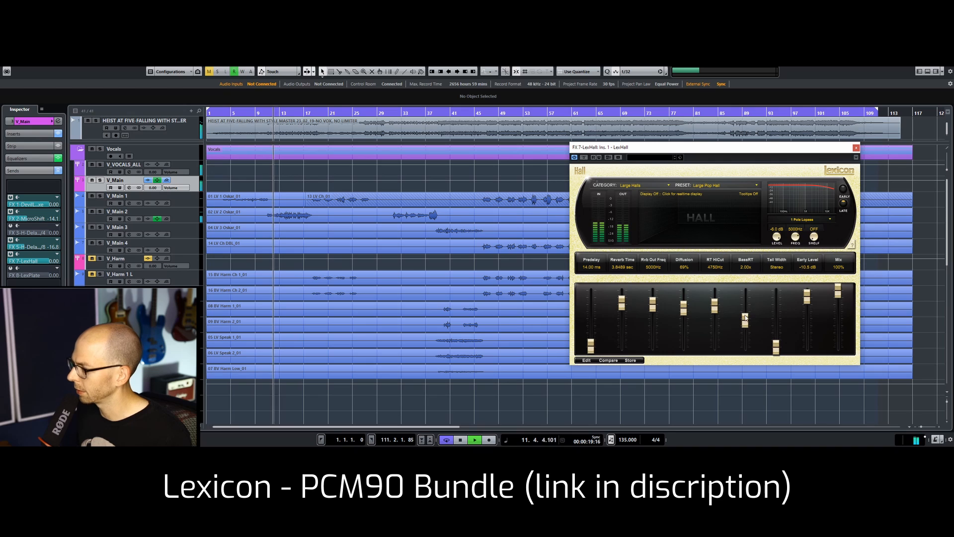
drag(745, 321, 745, 334)
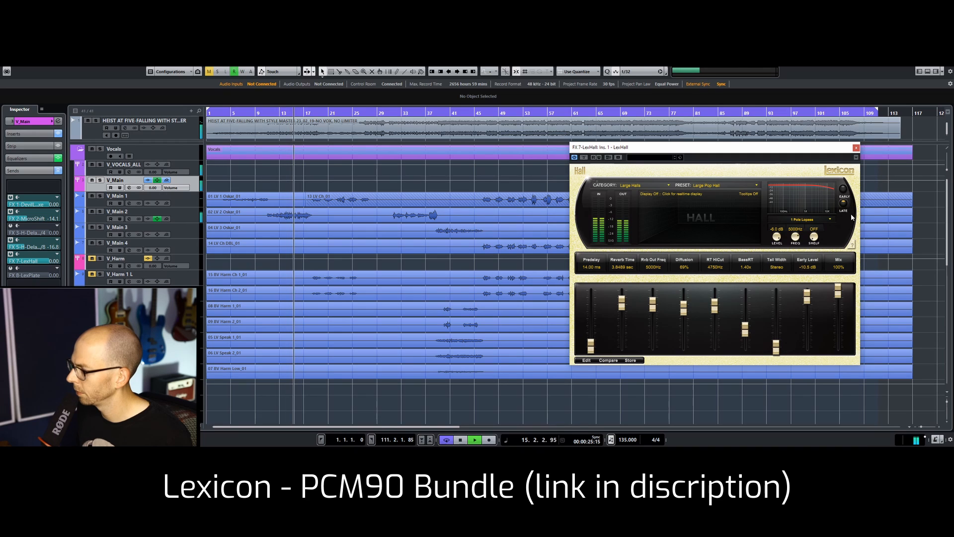
key(space)
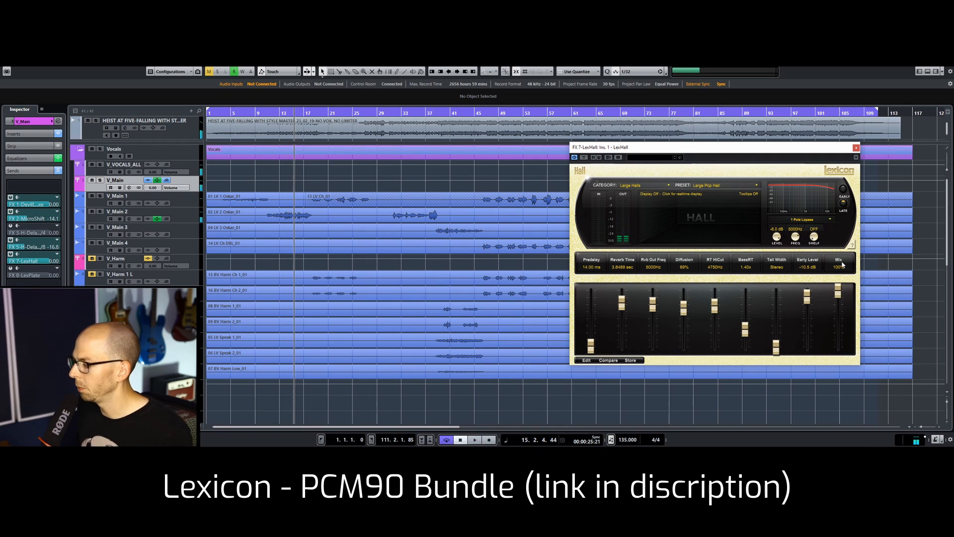
click(856, 147)
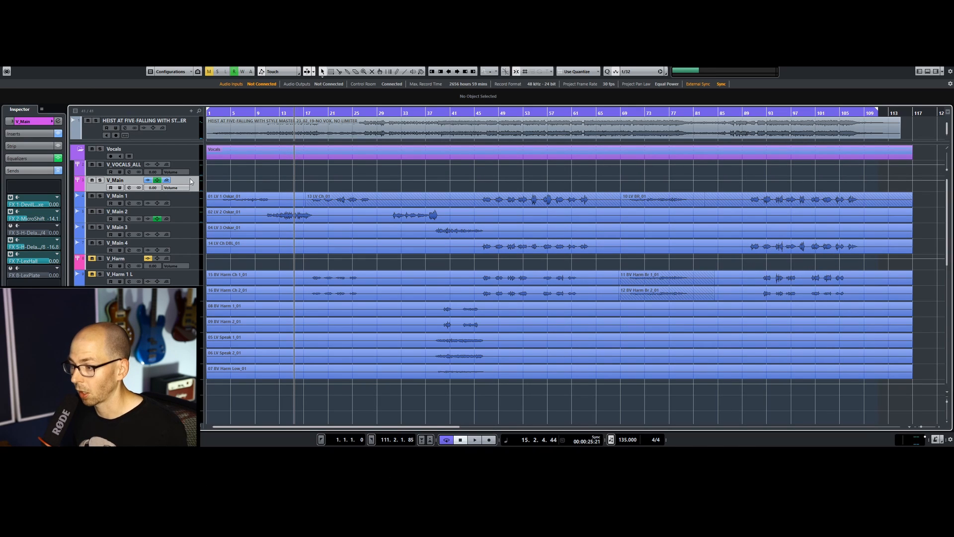
Step: Solo V_Main and turn its FX 7-LexHall send down by ear to -19.7 during a short playback
drag(27, 261, 25, 261)
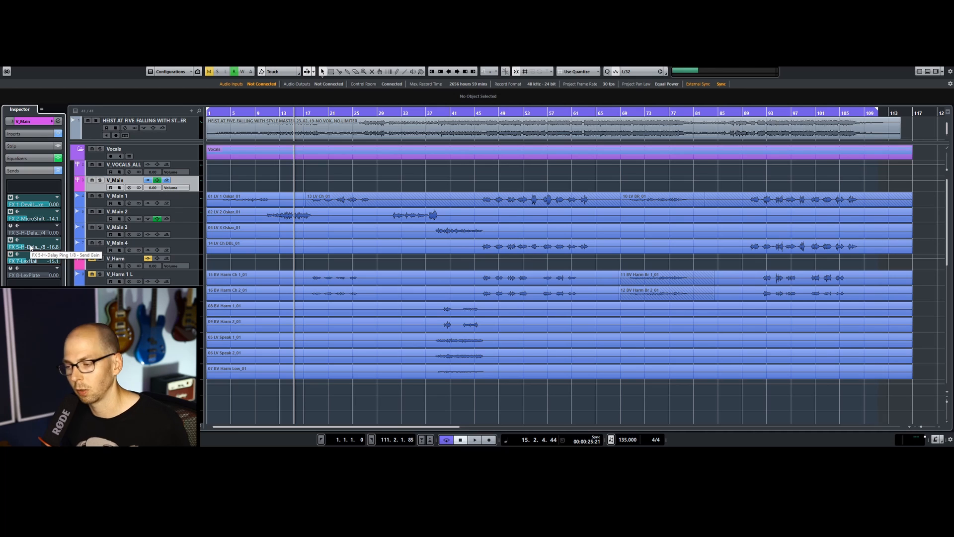
scroll(40, 259, up, 3)
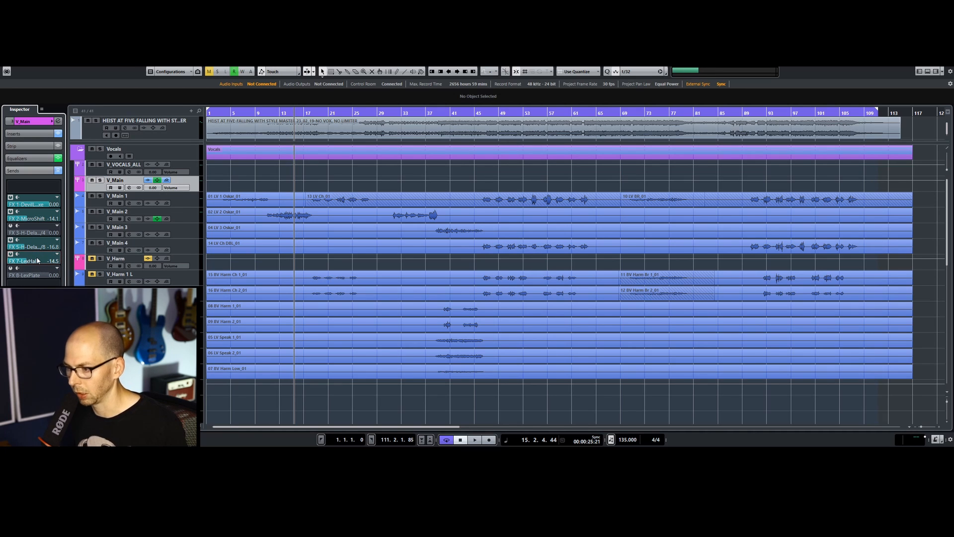
click(100, 179)
key(space)
scroll(37, 265, down, 5)
key(space)
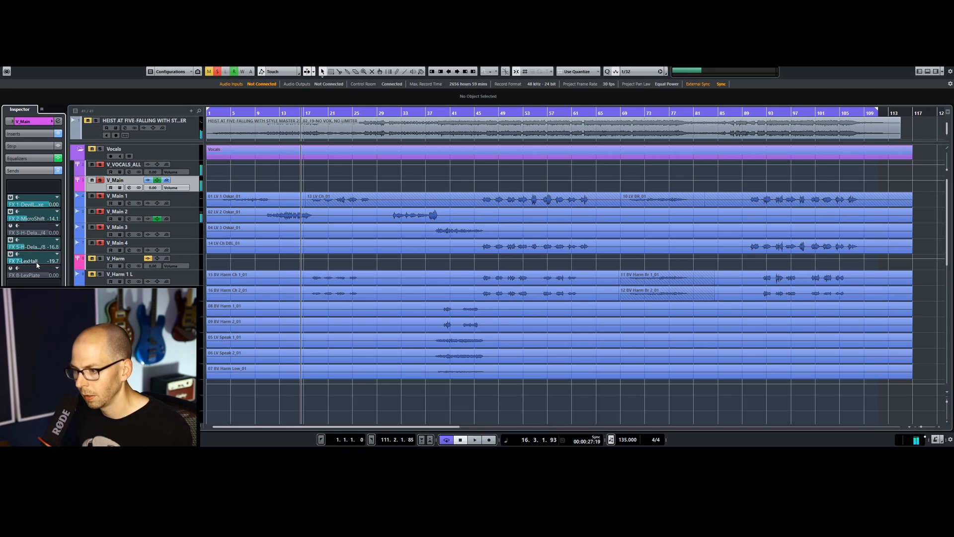
Step: Deactivate V_Main's FX 5-H-Delay Ping 1/8 send and play from bar 10 while raising the FX 7-LexHall send to -9.05
click(11, 240)
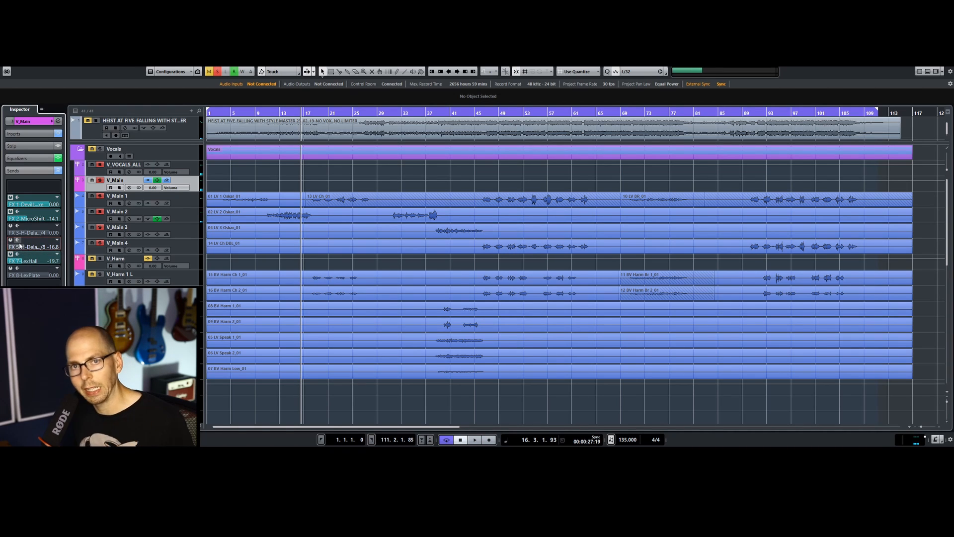
click(264, 112)
key(space)
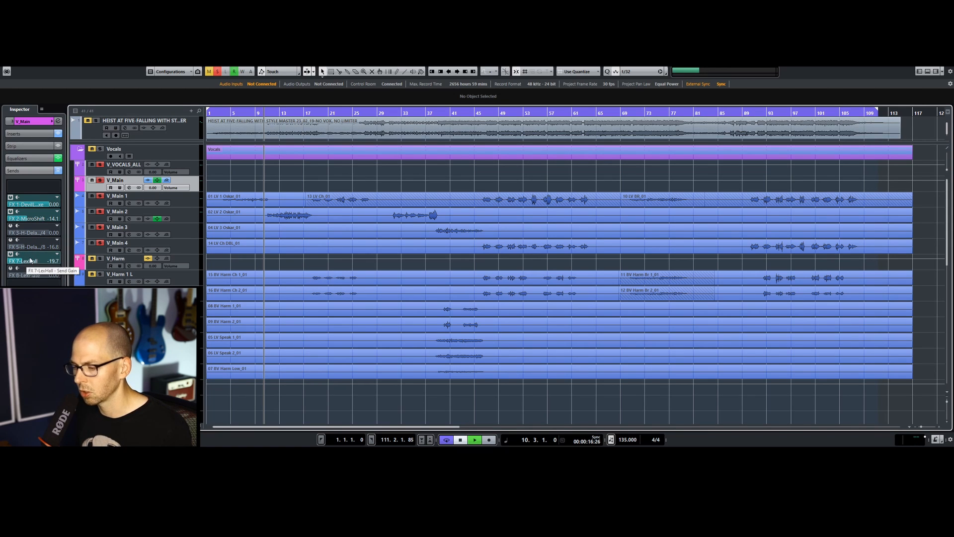
drag(33, 262, 34, 262)
scroll(34, 262, up, 10)
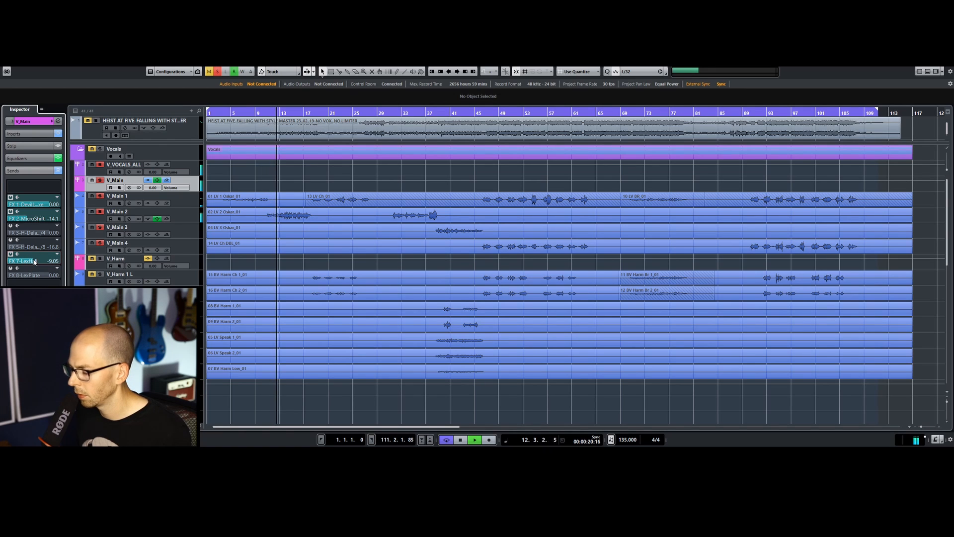
key(space)
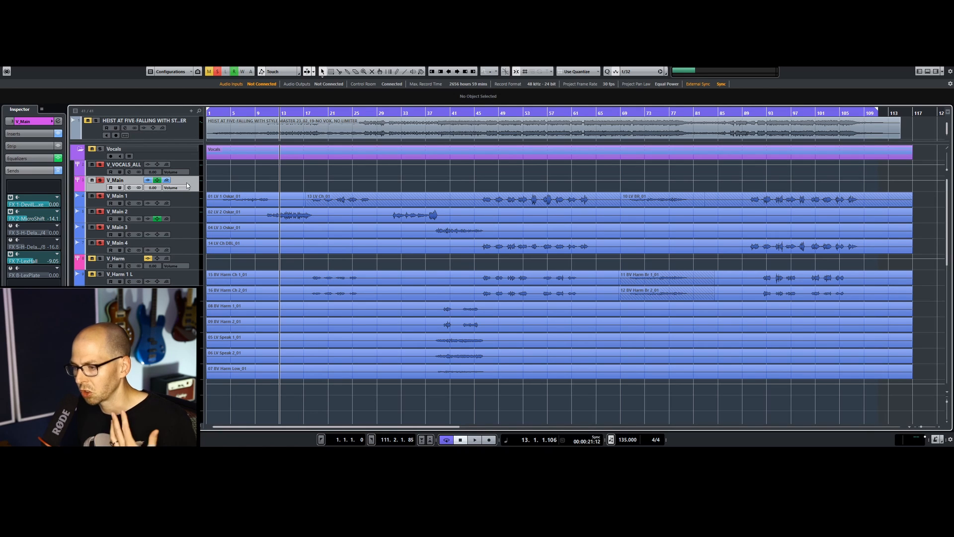
Step: Open the LexHall reverb from V_Main's FX 7 send to examine its settings
right_click(38, 262)
click(59, 305)
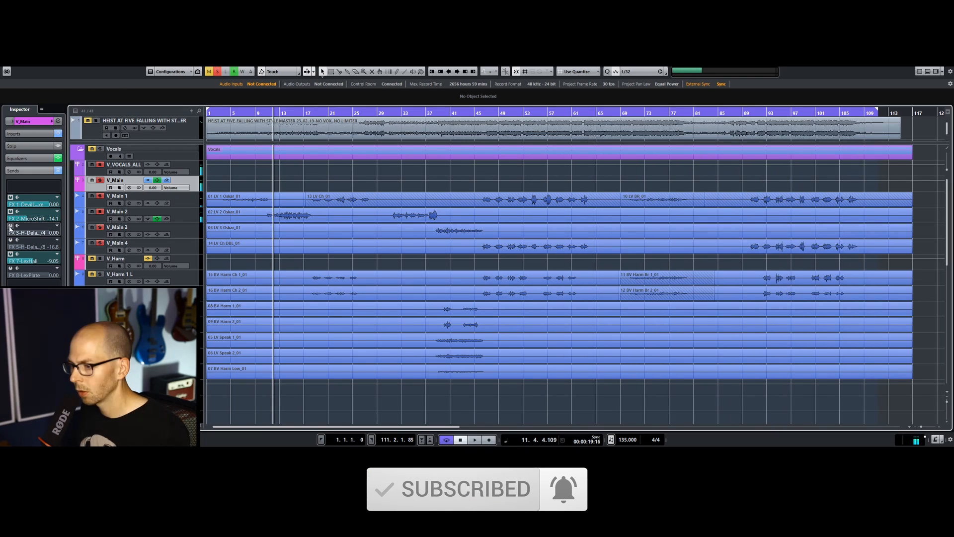
Step: Reactivate V_Main's FX 5-H-Delay Ping 1/8 send, keep the FX 3 delay send off, and audition the delay with the hall reverb
click(10, 227)
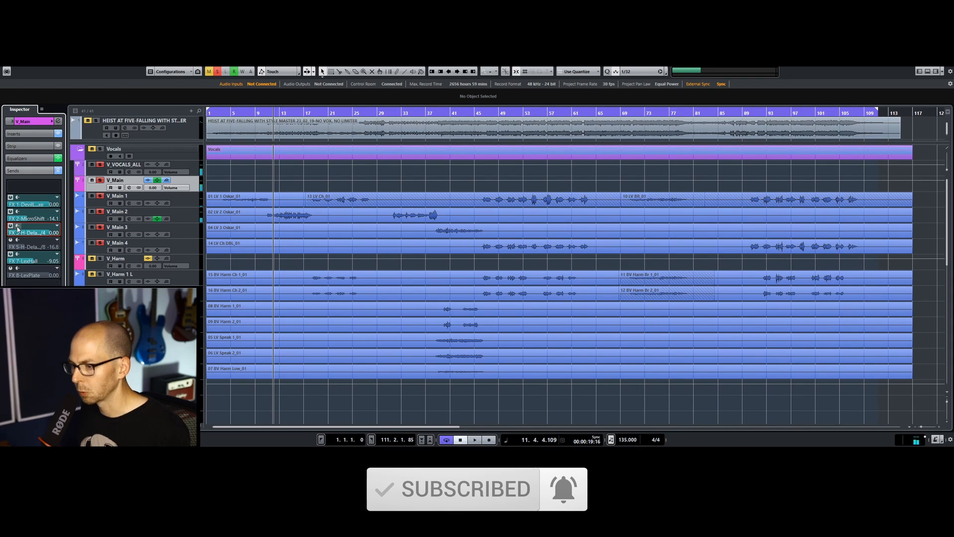
click(10, 226)
click(11, 240)
key(space)
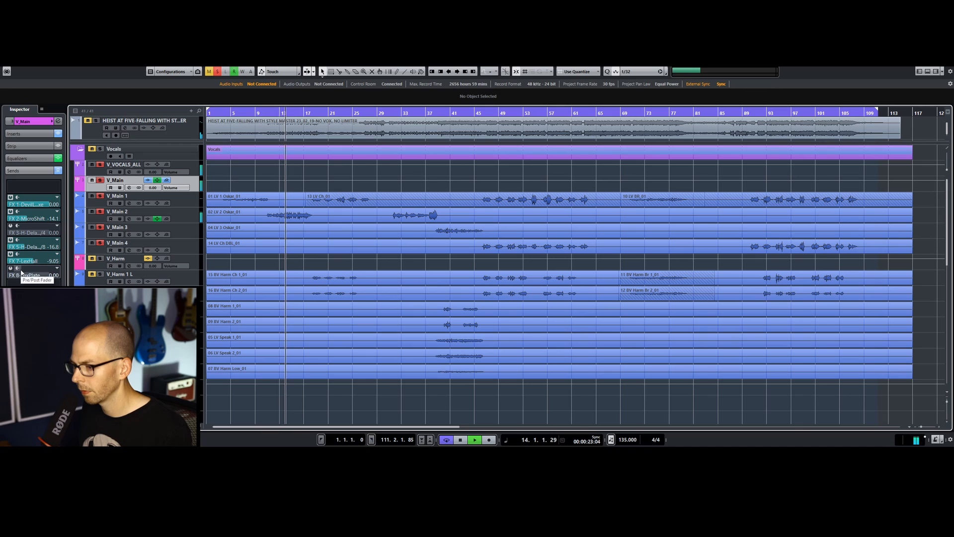
key(space)
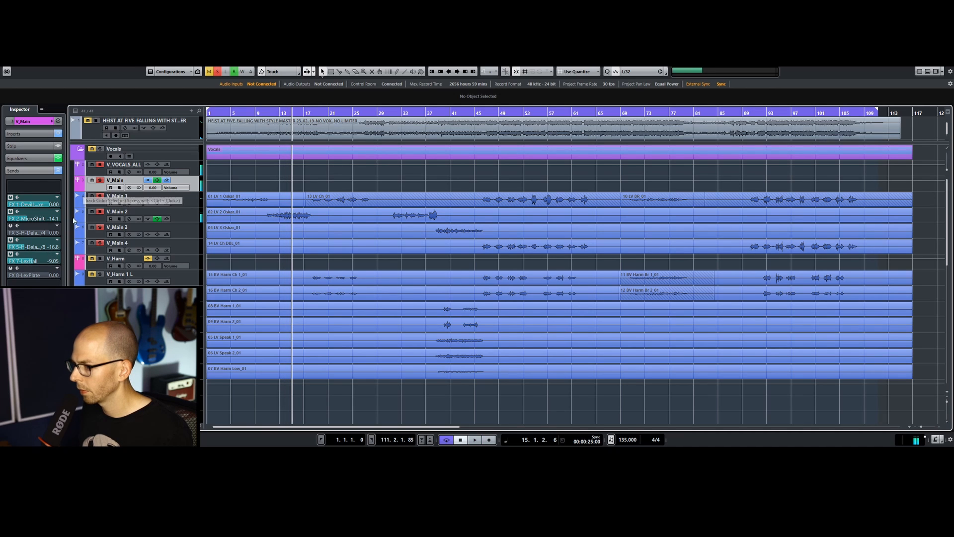
click(10, 226)
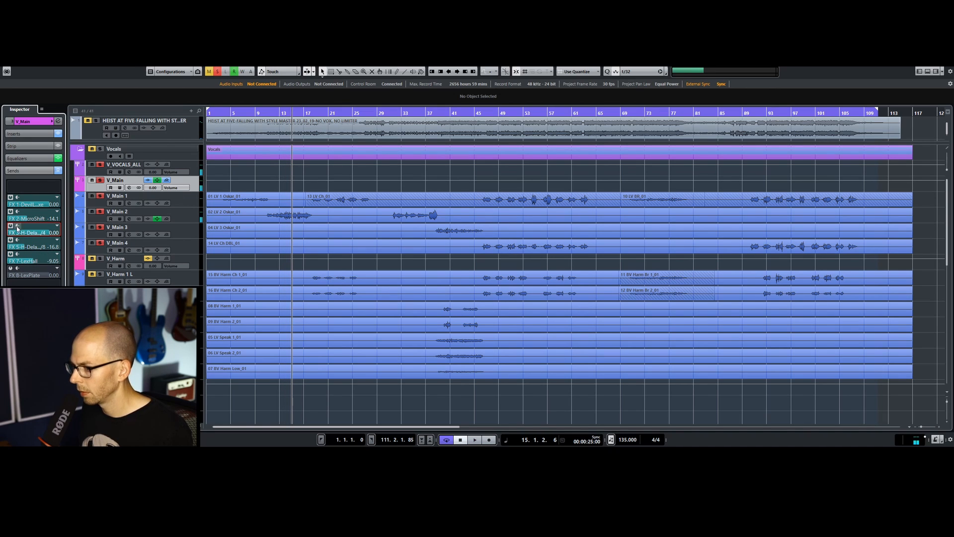
right_click(37, 235)
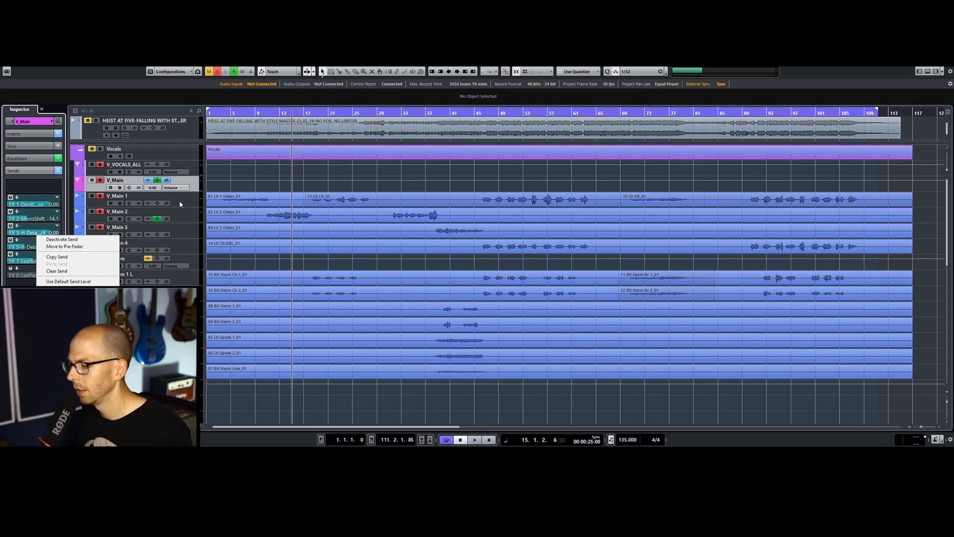
click(196, 188)
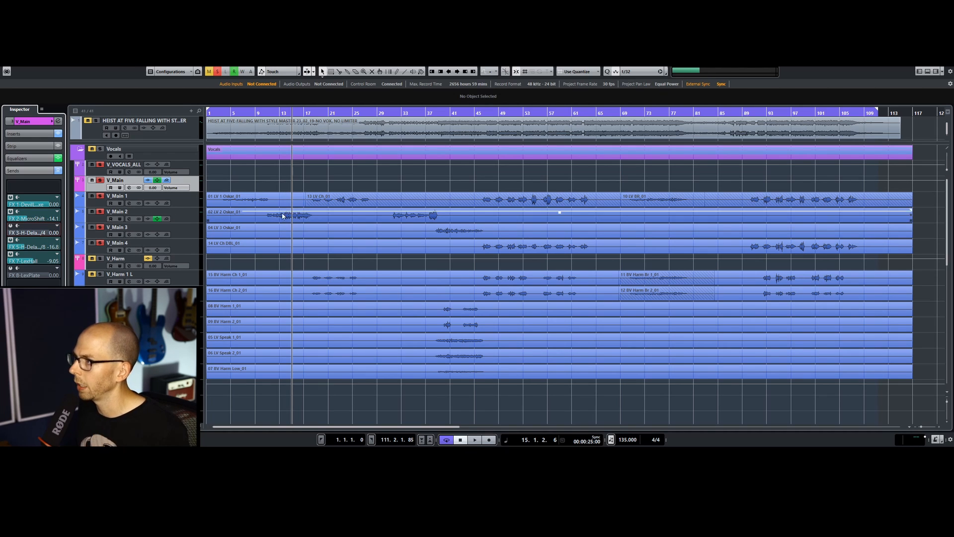
Step: Play the full mix from bar 3 and raise the instrumental audio event's volume to 5.00
drag(226, 111, 219, 105)
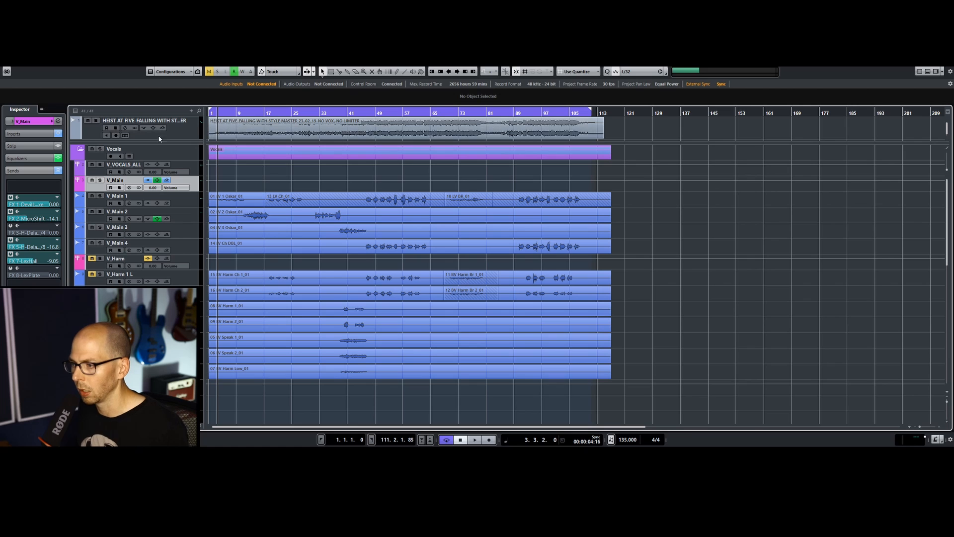
key(space)
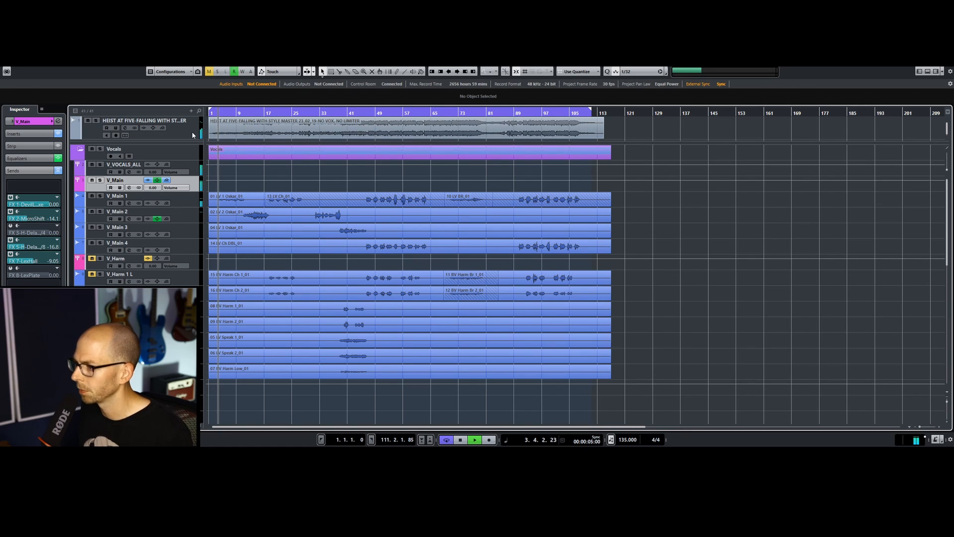
click(192, 131)
click(210, 132)
scroll(294, 101, up, 3)
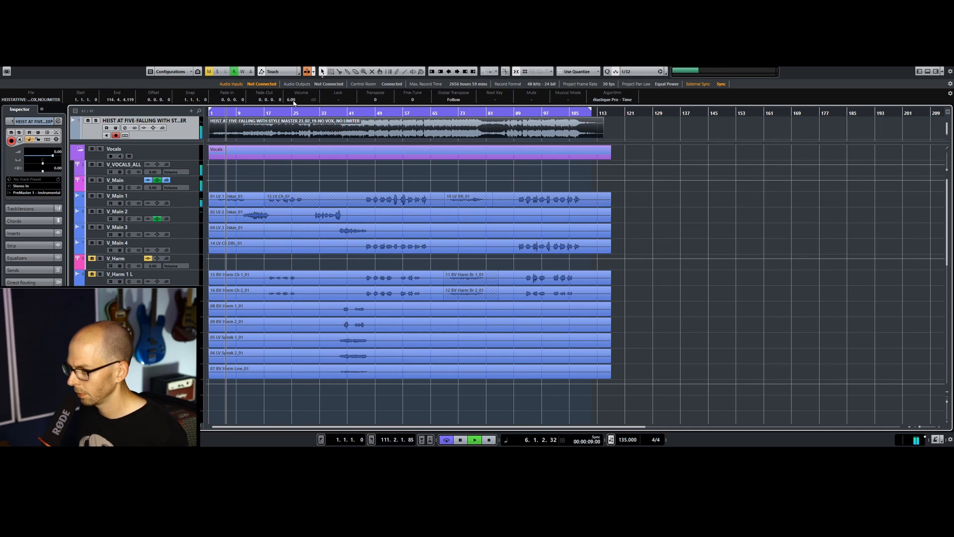
scroll(293, 103, down, 1)
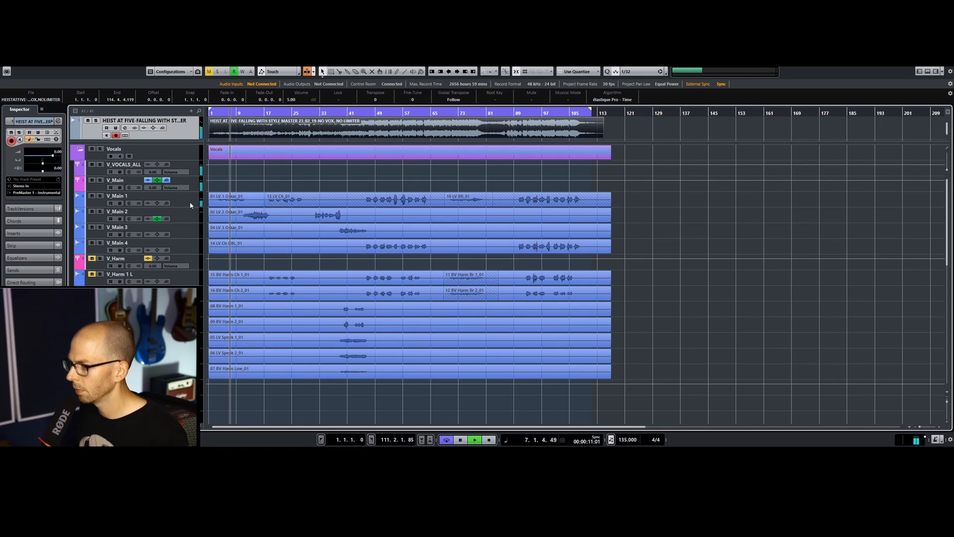
Step: Rebalance V_Main's sends during playback: FX 2-MicroShift to -13.1, FX 5-H-Delay Ping 1/8 to -14.2, and FX 7-LexHall to -14.5
click(190, 191)
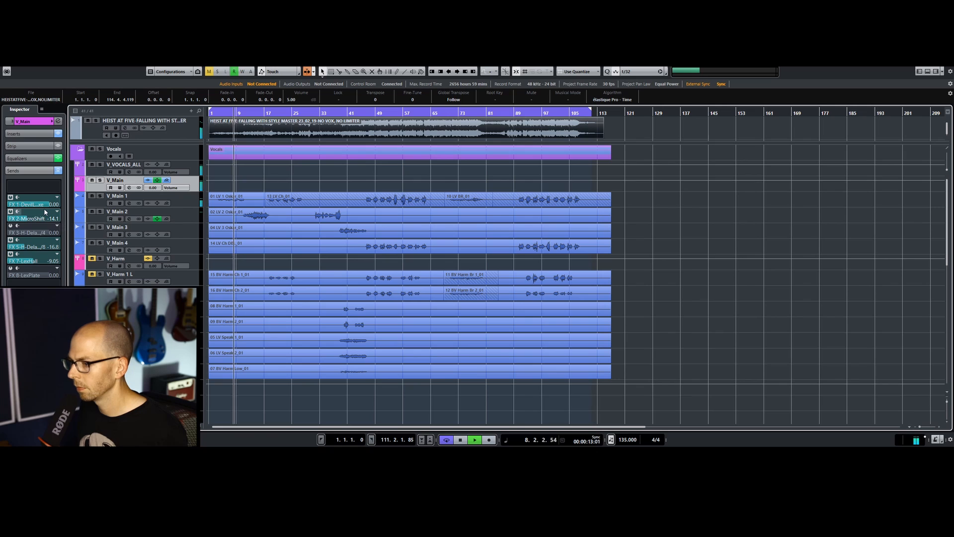
scroll(39, 249, down, 2)
scroll(40, 259, down, 4)
scroll(40, 256, down, 2)
scroll(43, 244, up, 1)
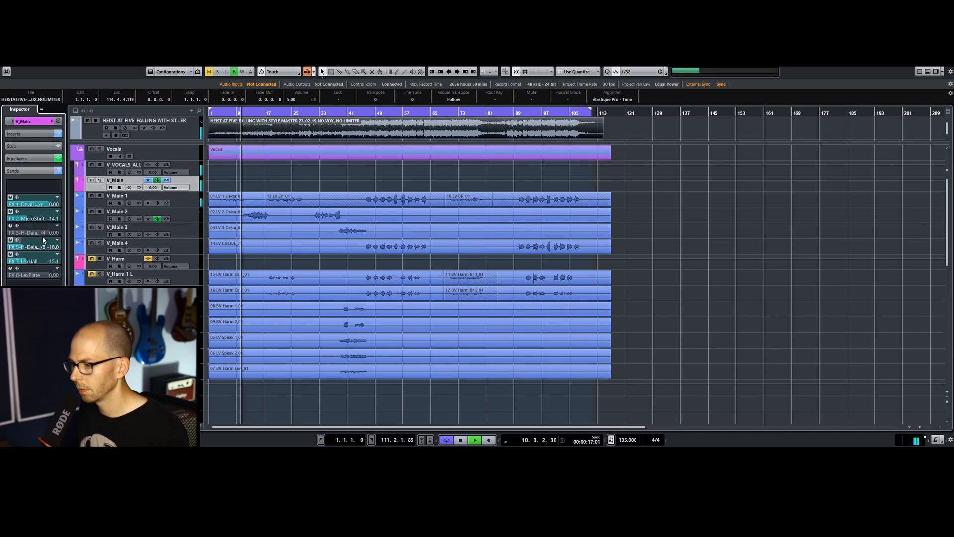
scroll(43, 214, up, 1)
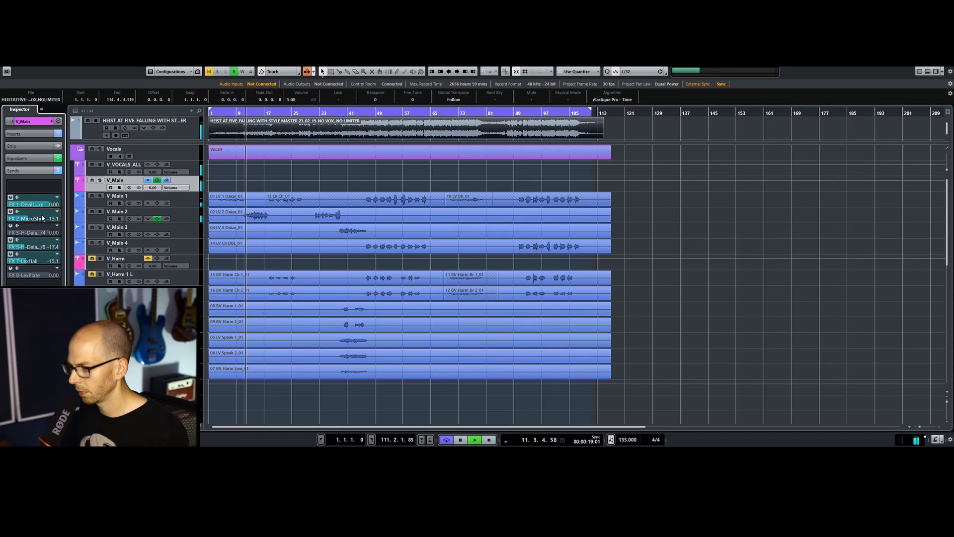
scroll(45, 252, up, 1)
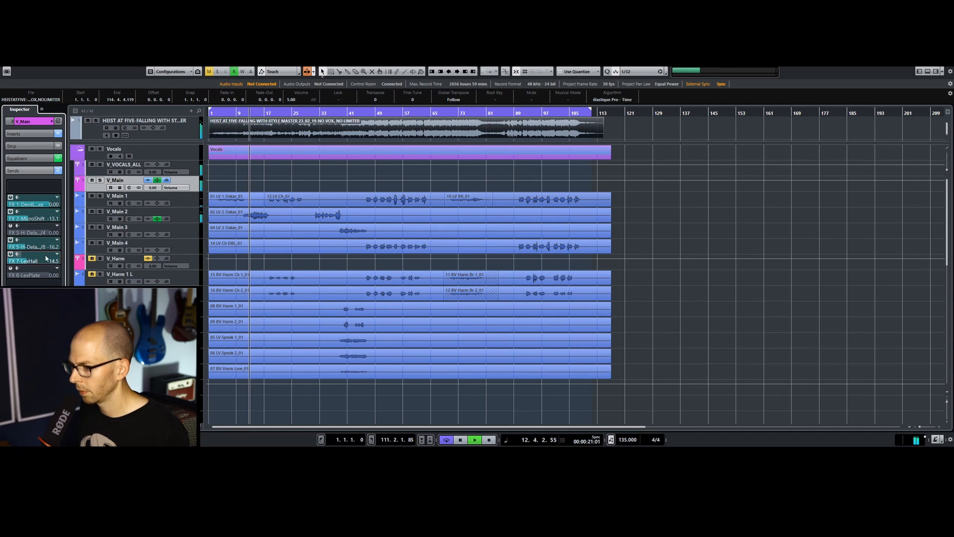
scroll(47, 251, up, 1)
scroll(48, 250, up, 1)
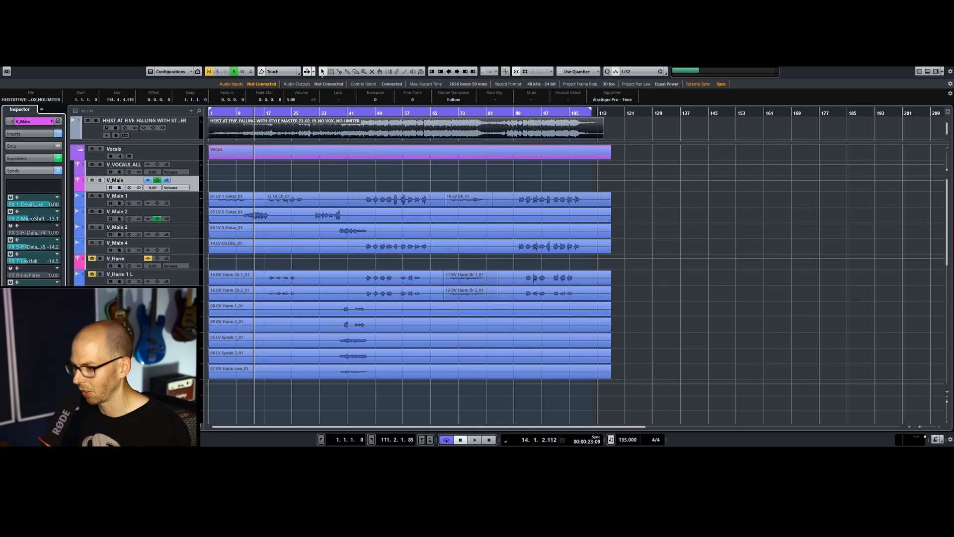
Step: Solo V_Main to audition the lead vocals with their effects alone, stop playback, and release the solo on V_VOCALS_ALL
click(99, 180)
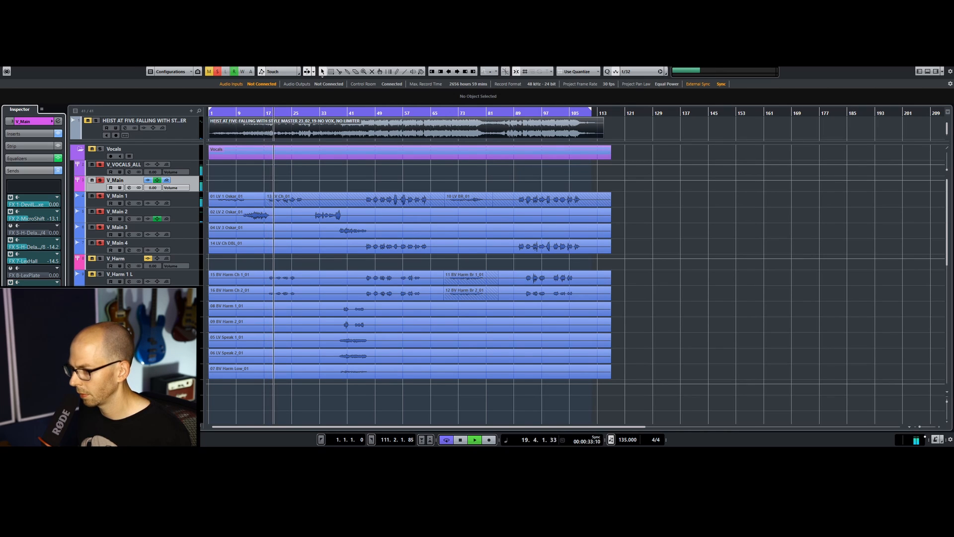
key(space)
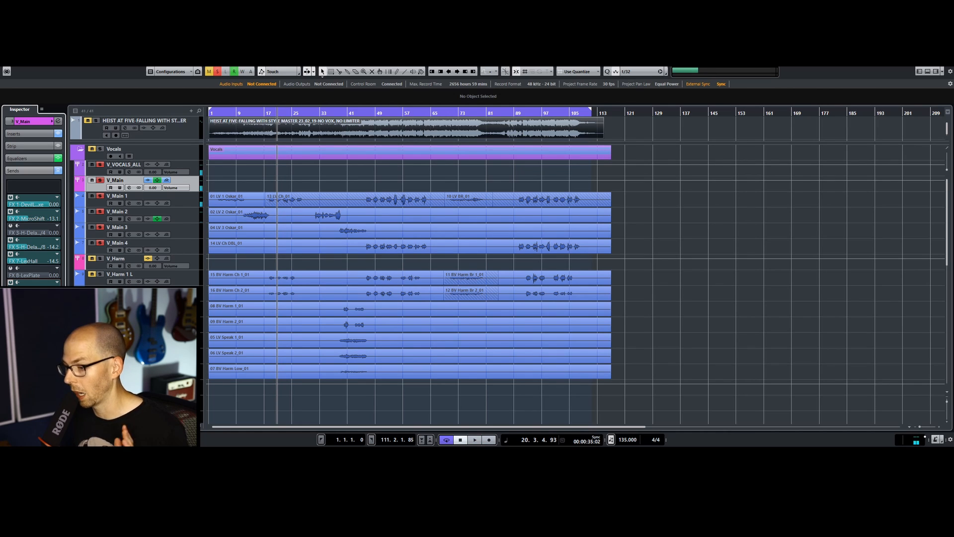
click(100, 165)
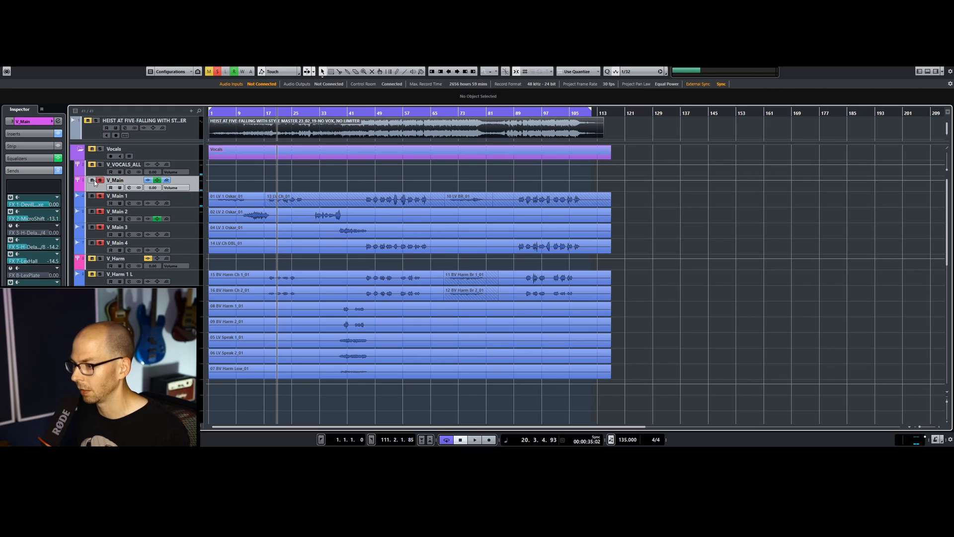
Step: Play the full mix from around bar 10 and lower V_Main's FX 7-LexHall send to -15.1, stopping playback at the end
click(242, 112)
key(space)
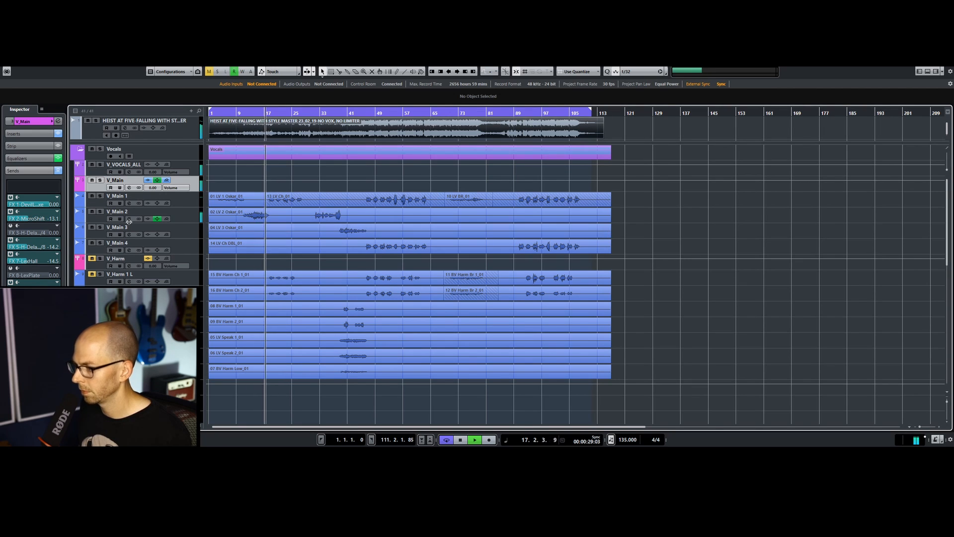
drag(41, 261, 39, 261)
key(space)
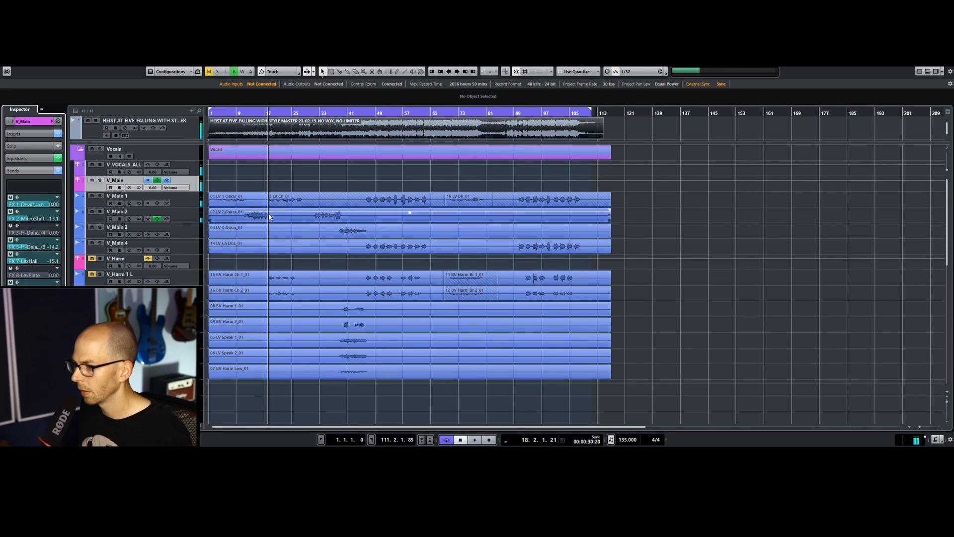
Step: Play the full mix from around bar 11 to check the main vocals against the instrumental
click(244, 112)
scroll(293, 286, down, 5)
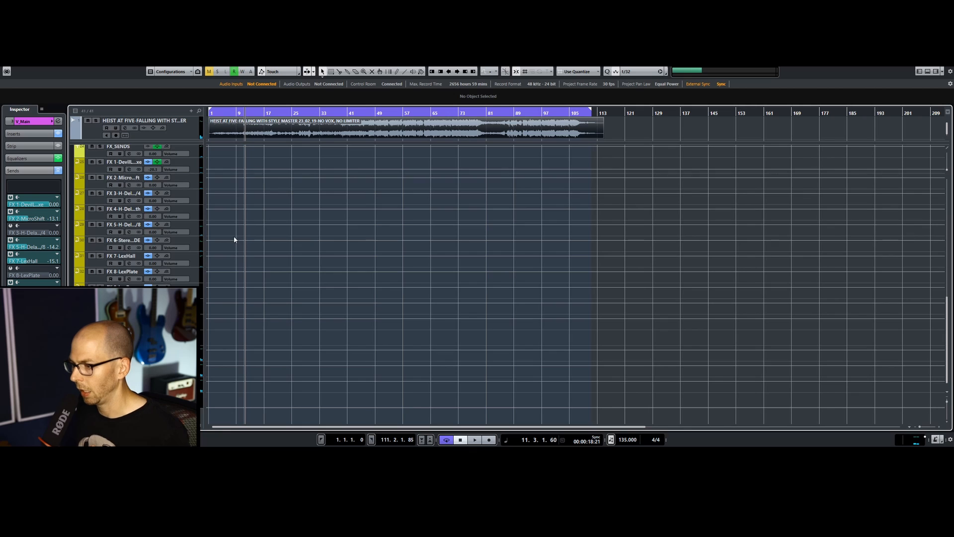
scroll(234, 239, up, 5)
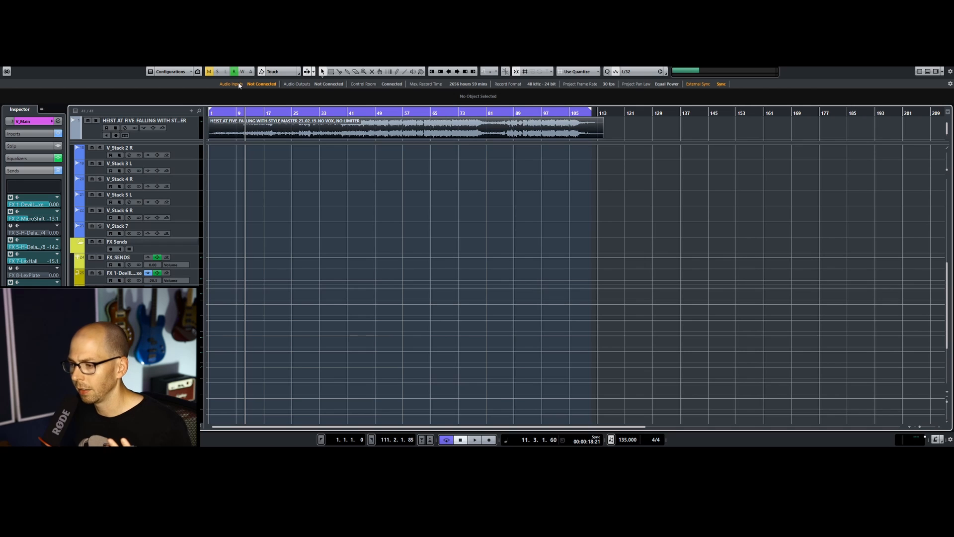
scroll(243, 207, up, 5)
key(space)
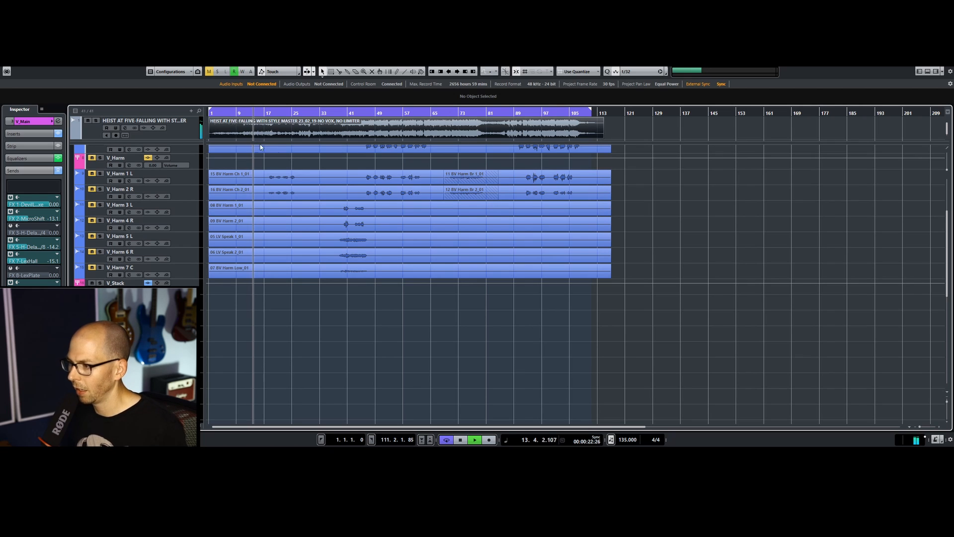
scroll(279, 164, down, 5)
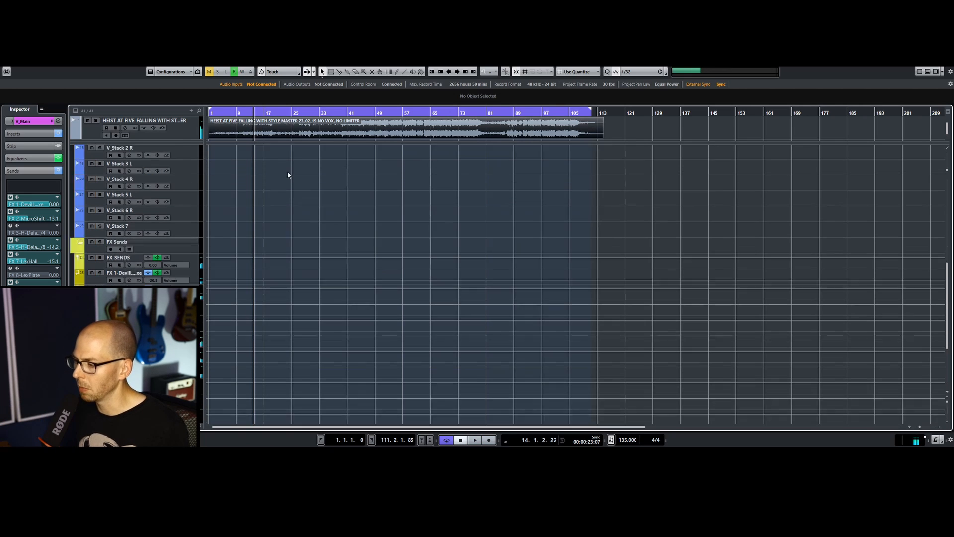
Step: Solo FX 7-LexHall and cut its EQ by 6.1 dB at 225.9 Hz with a Q of 4.2, releasing the solo at the end
scroll(223, 207, up, 2)
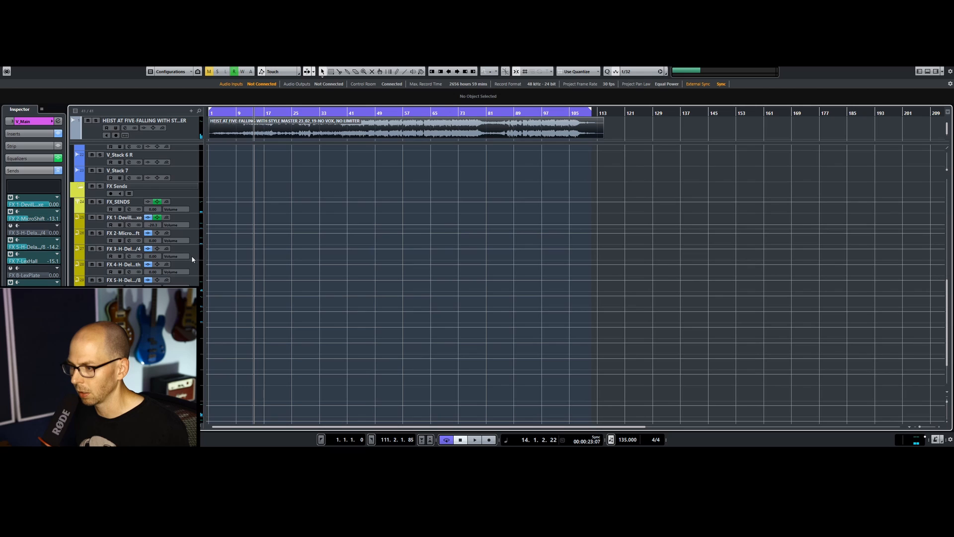
click(195, 258)
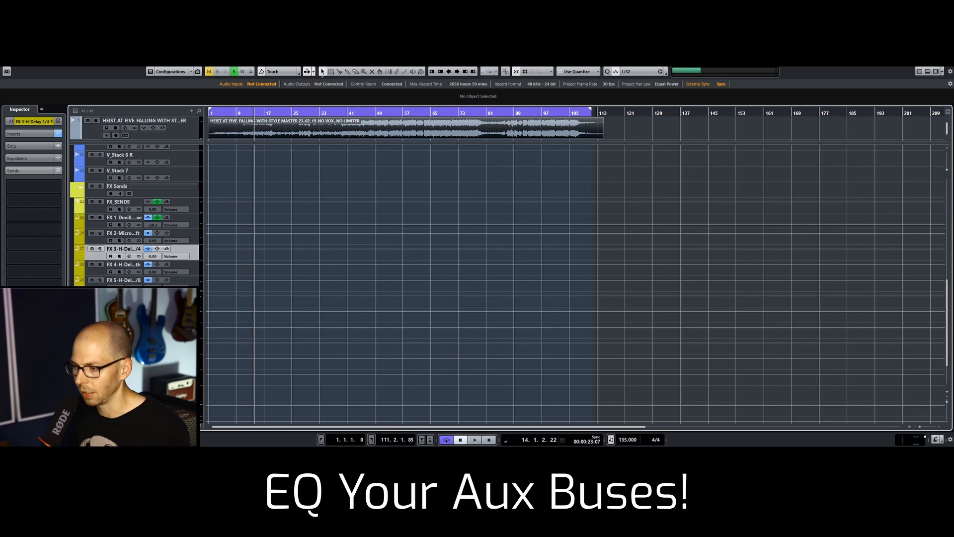
click(149, 316)
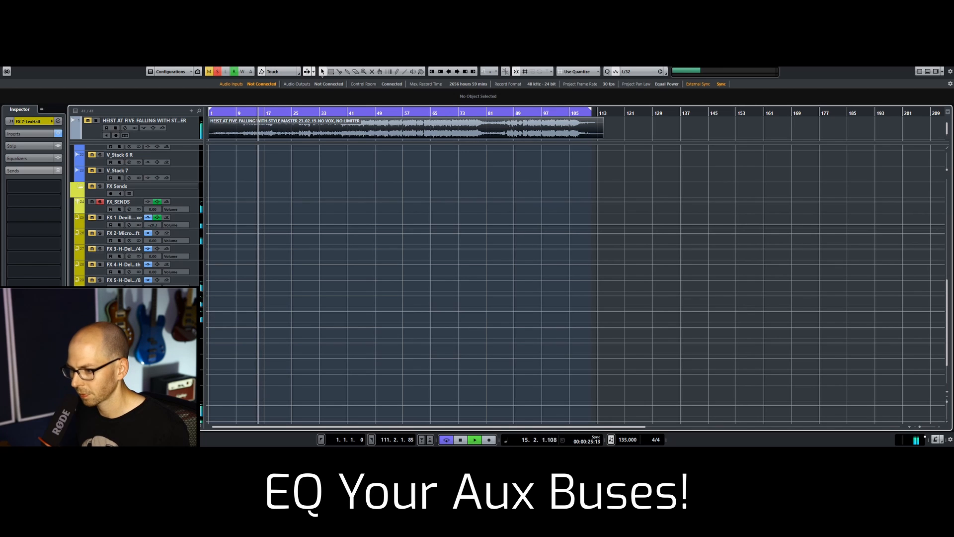
click(30, 158)
click(100, 202)
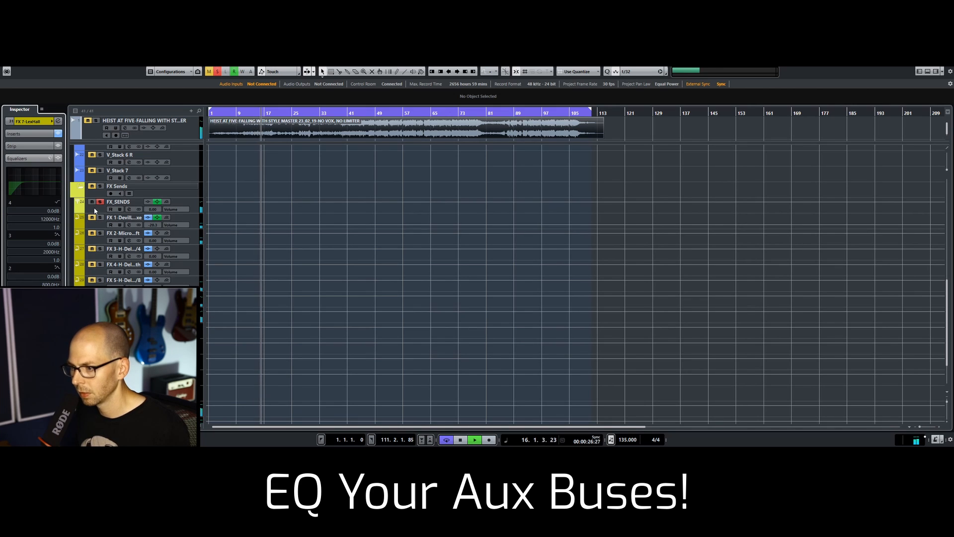
click(58, 121)
drag(657, 231, 632, 241)
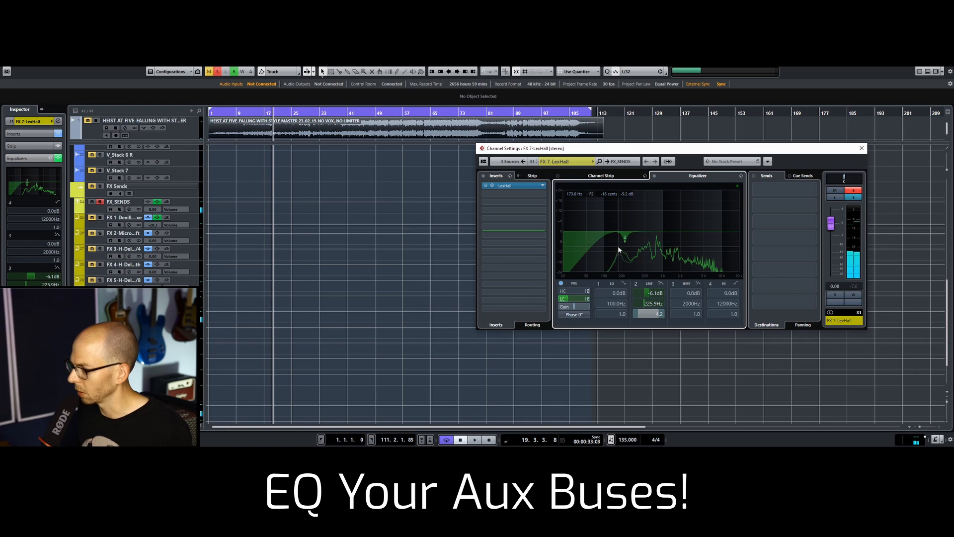
click(862, 148)
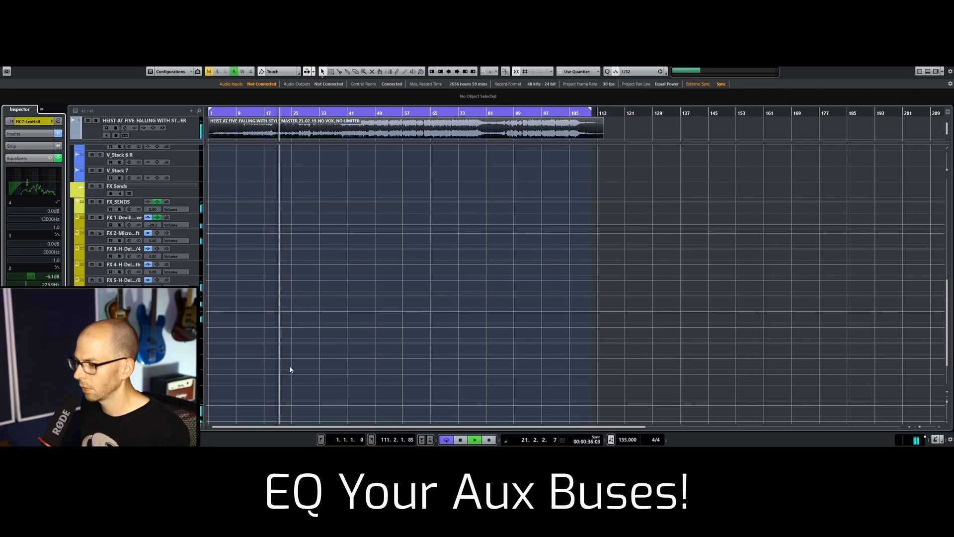
Step: Show V_Main's insert effects during playback and open its C6 Stereo plug-in
scroll(279, 363, up, 8)
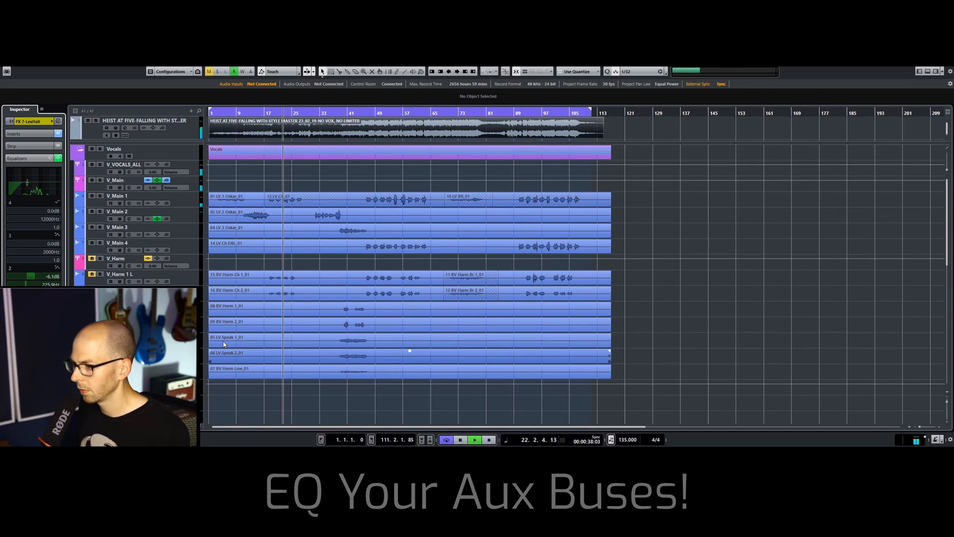
click(184, 184)
click(27, 133)
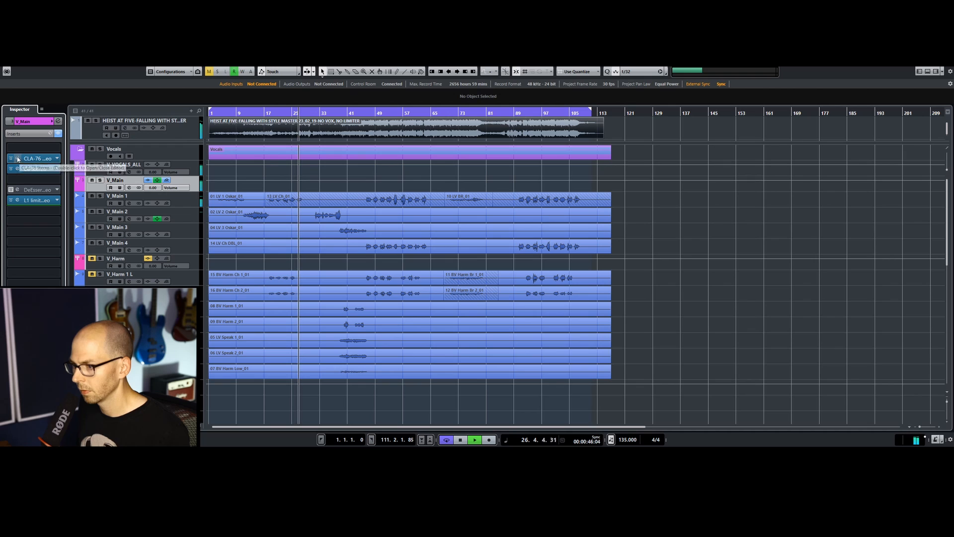
click(17, 169)
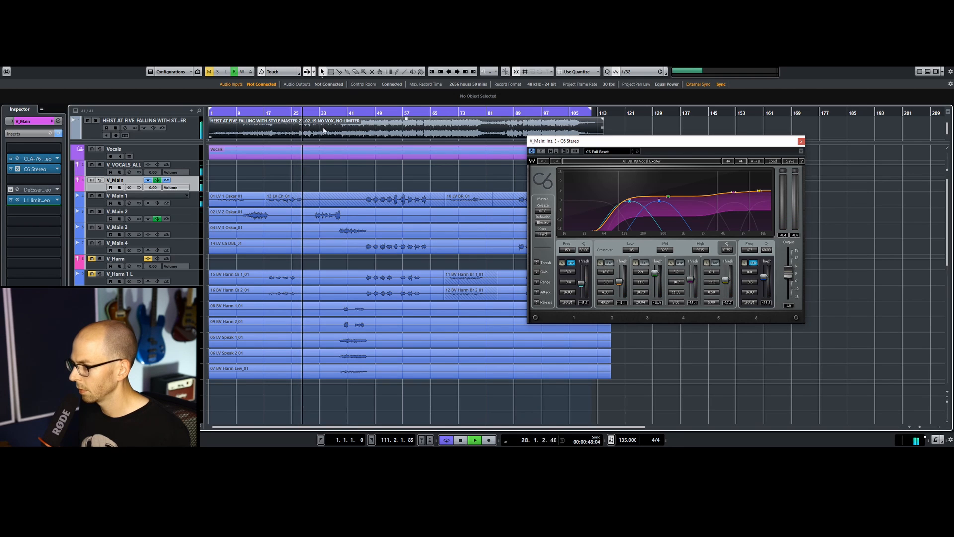
Step: Turn on the Overview Line in the window layout and play from around bar 38 with the timeline zoomed in
click(937, 71)
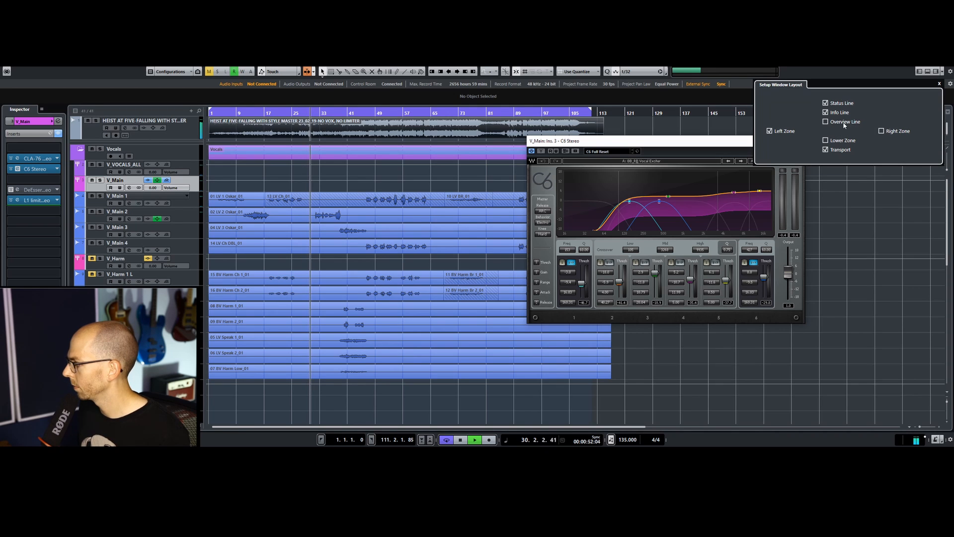
click(826, 122)
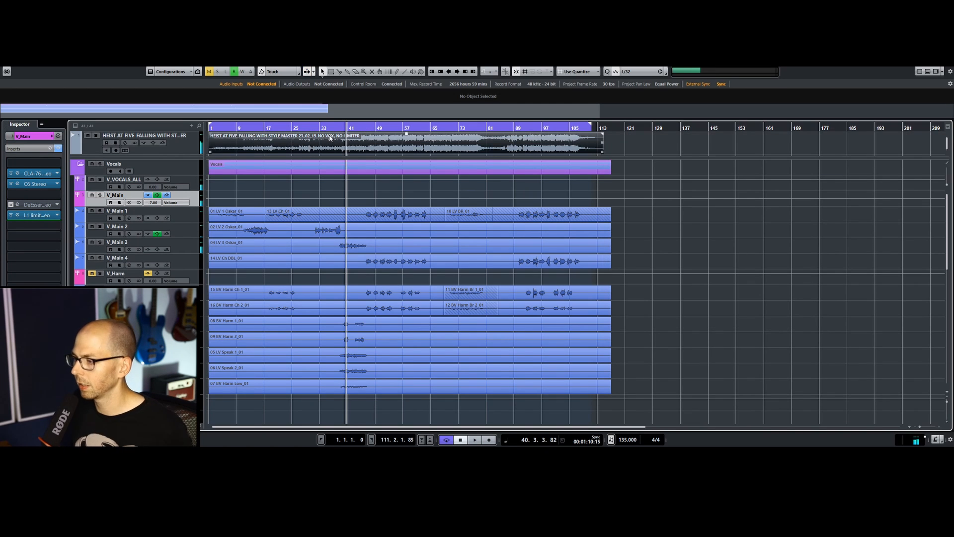
drag(335, 127, 342, 219)
key(space)
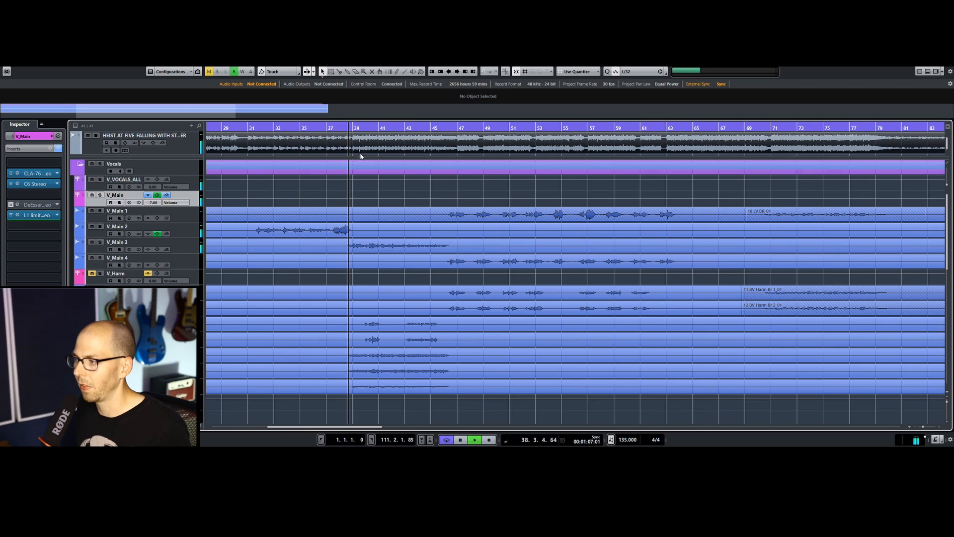
Step: Add V_Main volume automation just before bar 39, holding -7.00 up to a step that rises to -0.23
click(351, 202)
key(space)
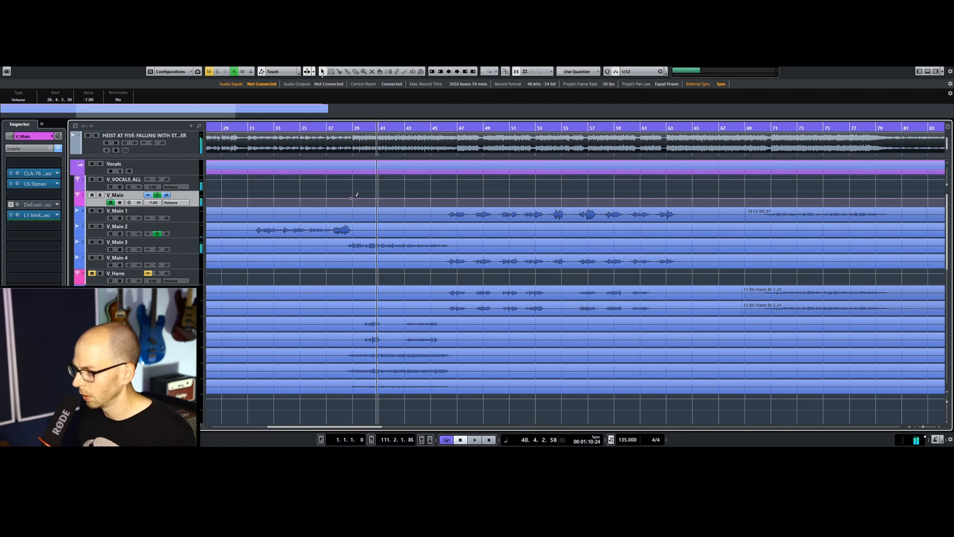
drag(356, 195, 352, 193)
key(space)
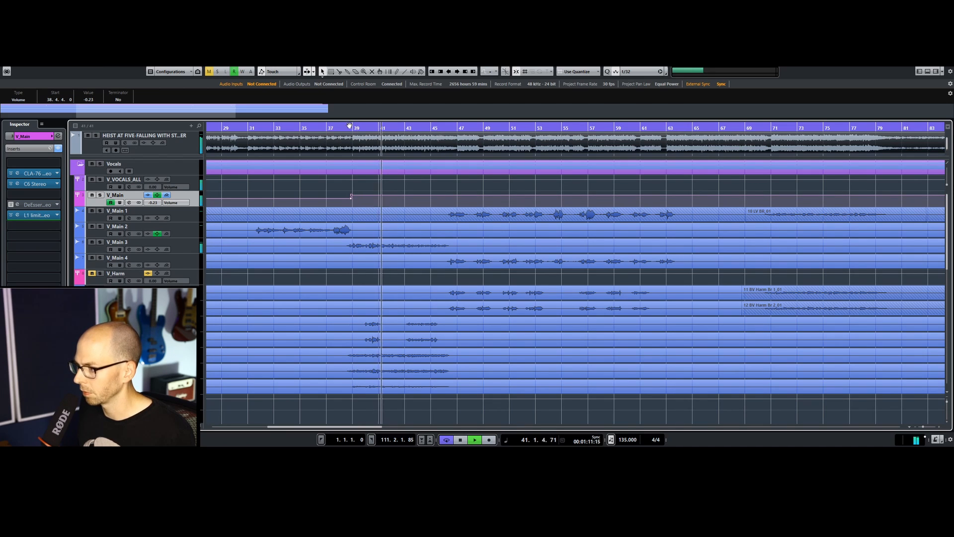
Step: Replay from around bar 38, lower V_Main's raised volume automation to -1.08, and add a point at bar 46
click(339, 128)
drag(352, 196, 351, 197)
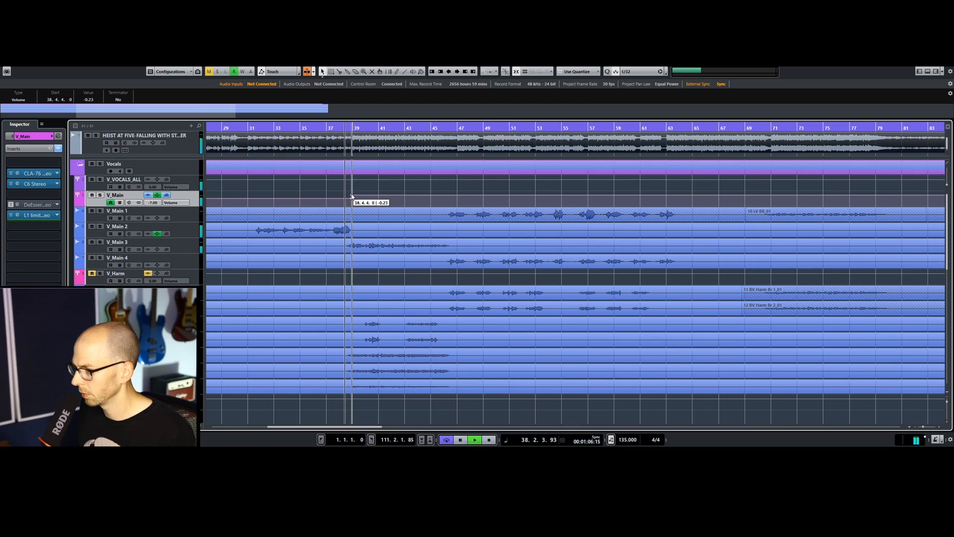
scroll(93, 102, down, 2)
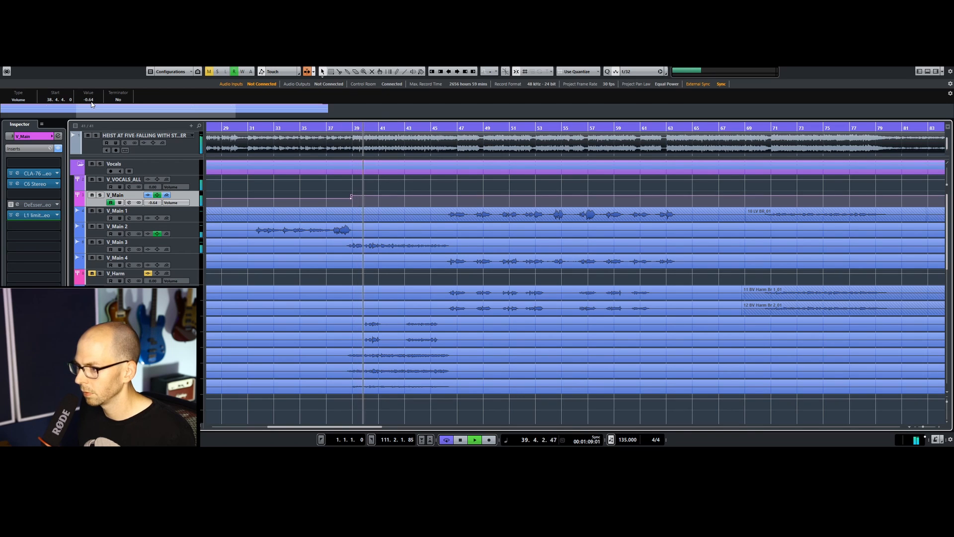
click(351, 199)
click(447, 198)
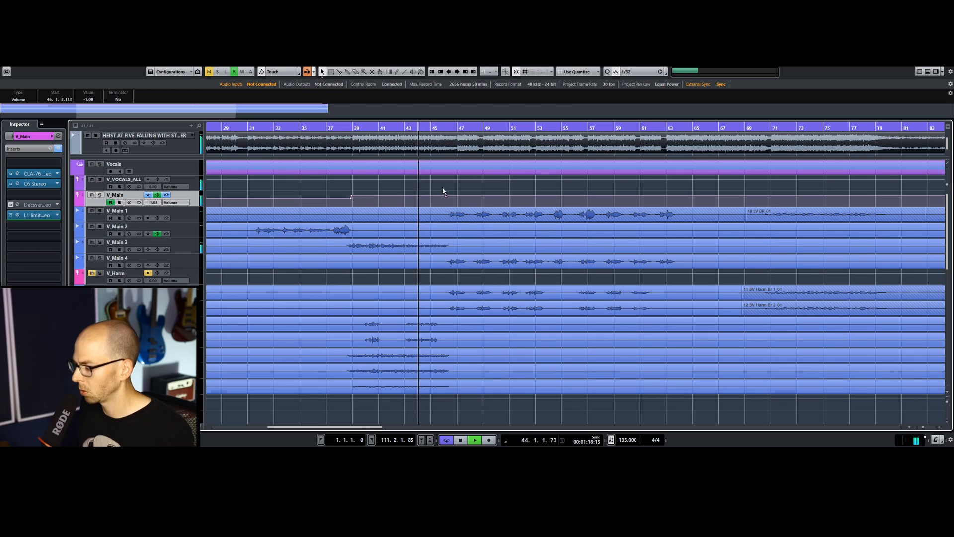
Step: Deepen the range of band 3 in V_Main's C6 Stereo during playback, close the plug-in, and stop playback
click(35, 183)
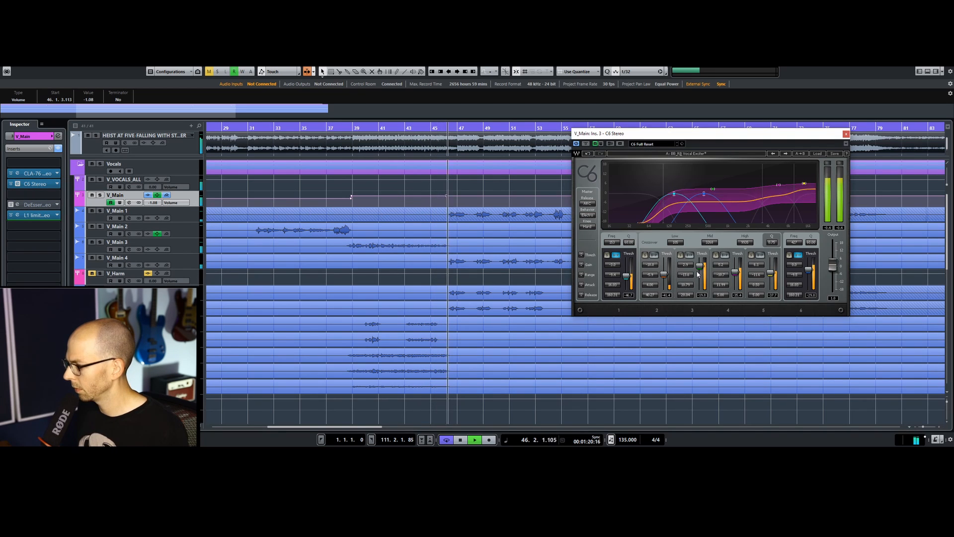
drag(686, 275, 686, 281)
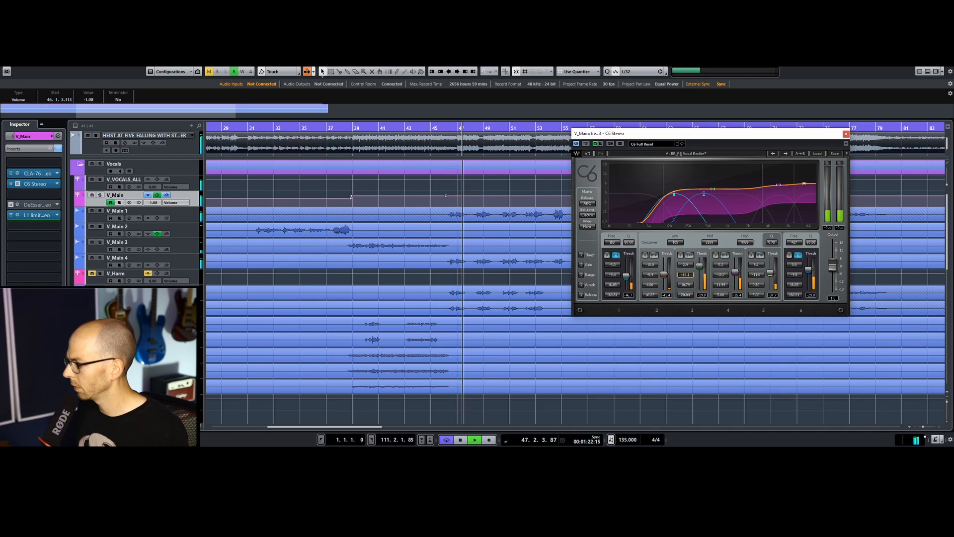
click(846, 135)
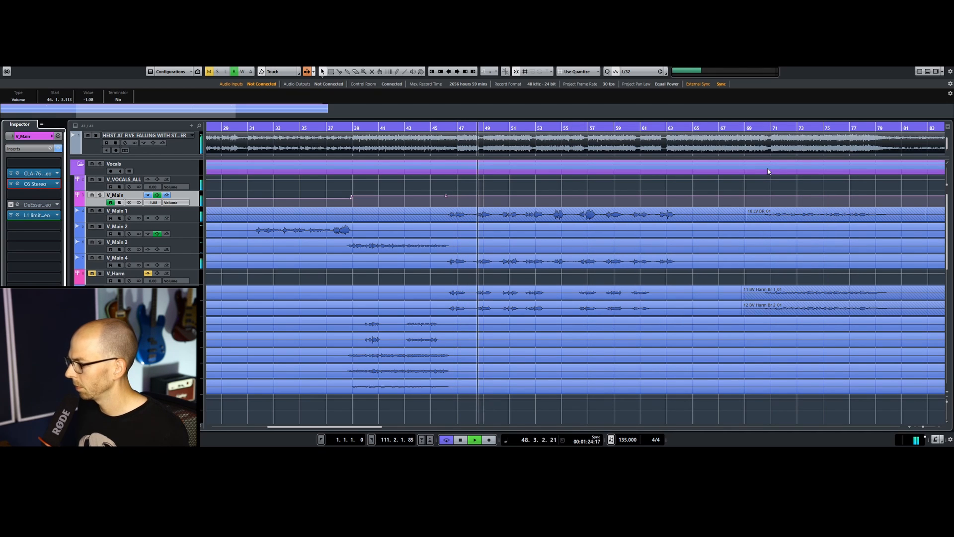
key(space)
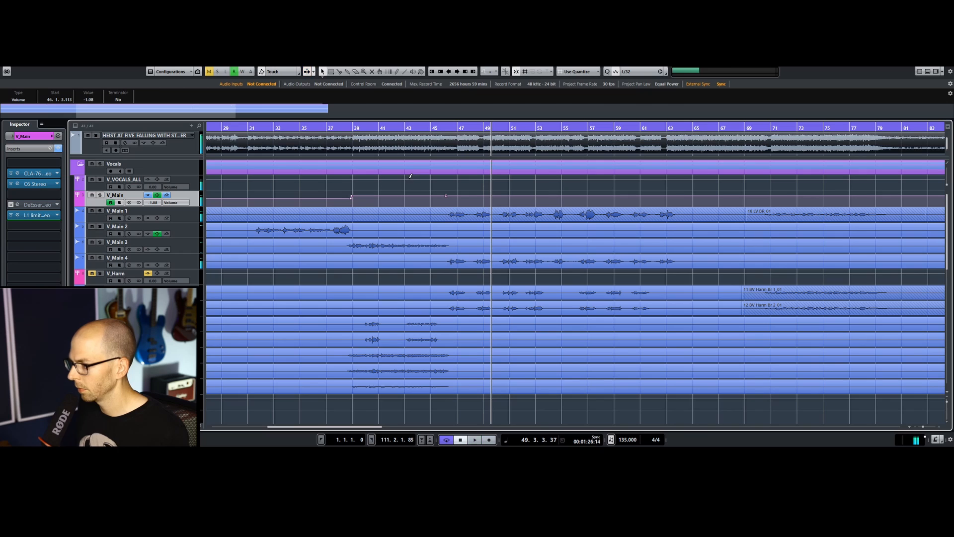
Step: Add another V_Main volume automation point at 46.2 and raise its value to -0.23
drag(447, 195, 449, 195)
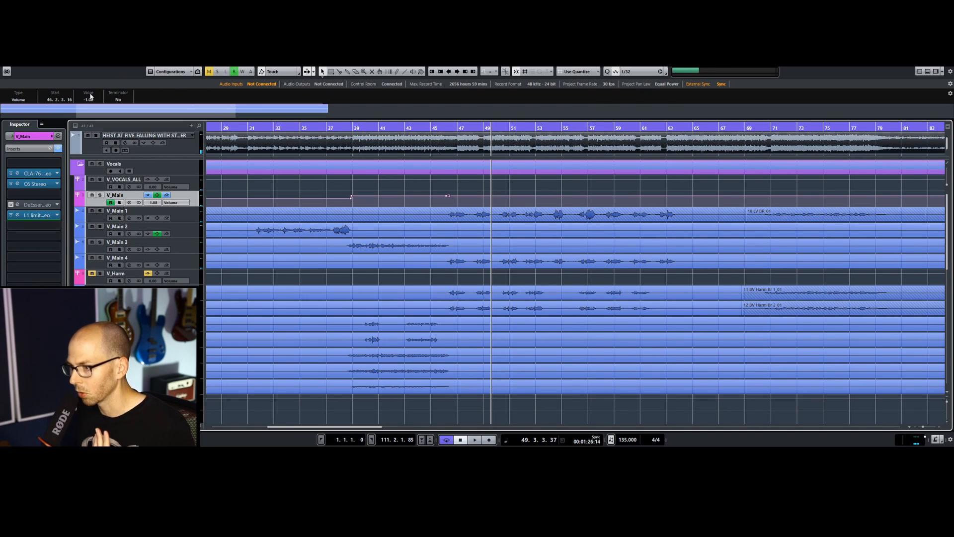
scroll(91, 102, up, 2)
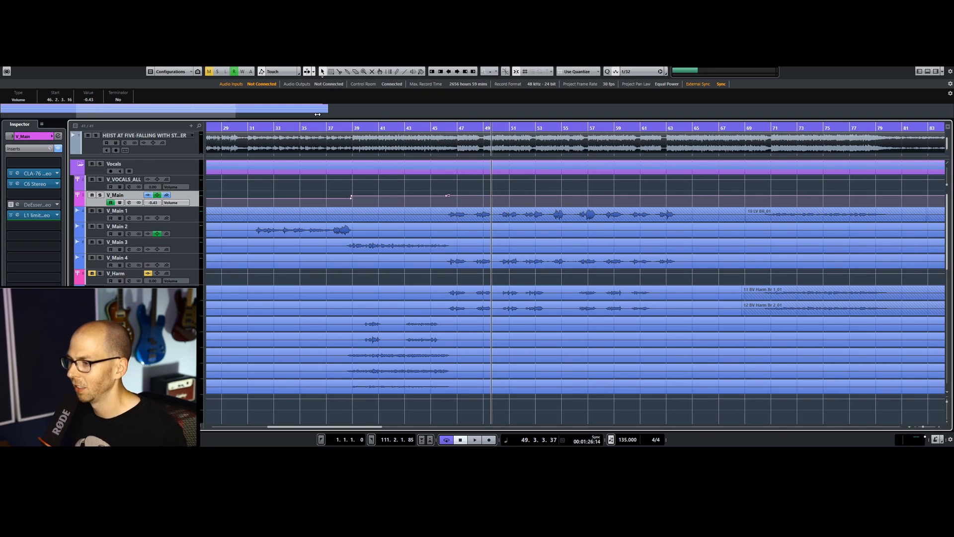
scroll(99, 103, up, 2)
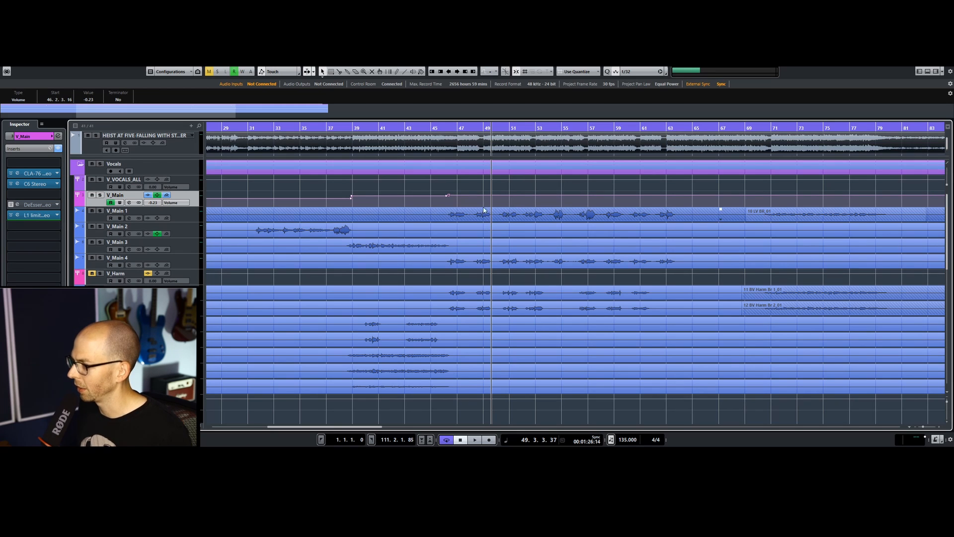
Step: Play from just before bar 46, unmute the V_Harm group, and briefly solo it to audition the harmonies
click(441, 128)
key(space)
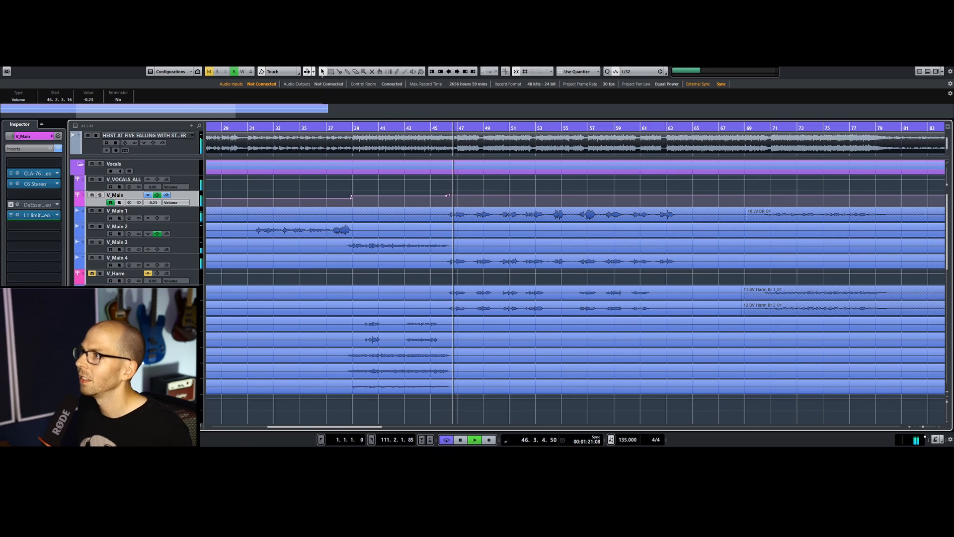
click(93, 274)
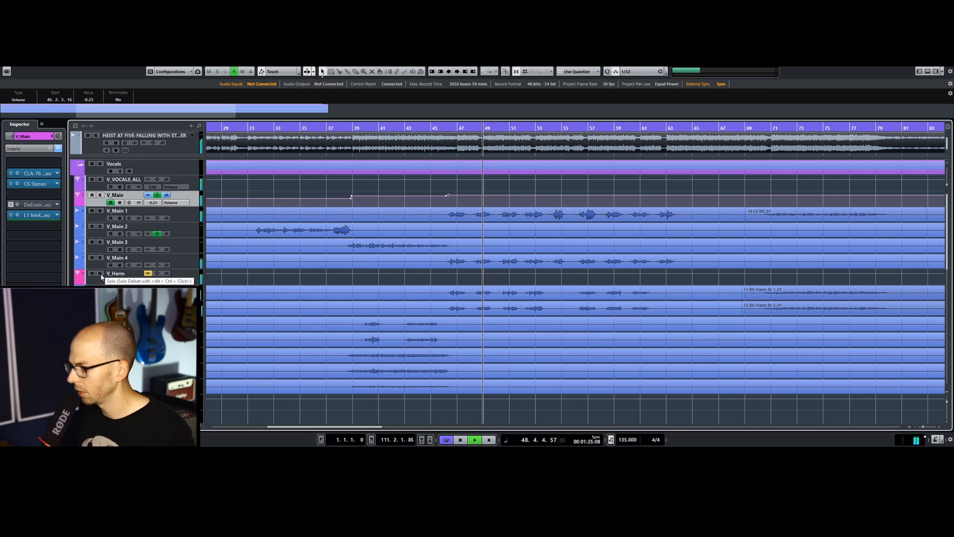
click(100, 274)
click(100, 273)
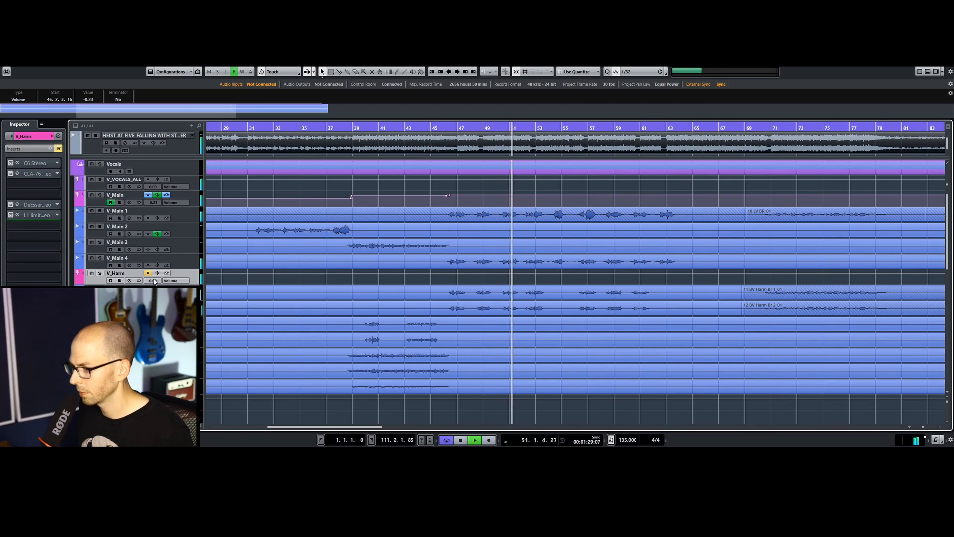
Step: Activate V_Harm's FX 2-MicroShift send and set it to 0.43 while soloing the harmonies
click(27, 149)
click(27, 184)
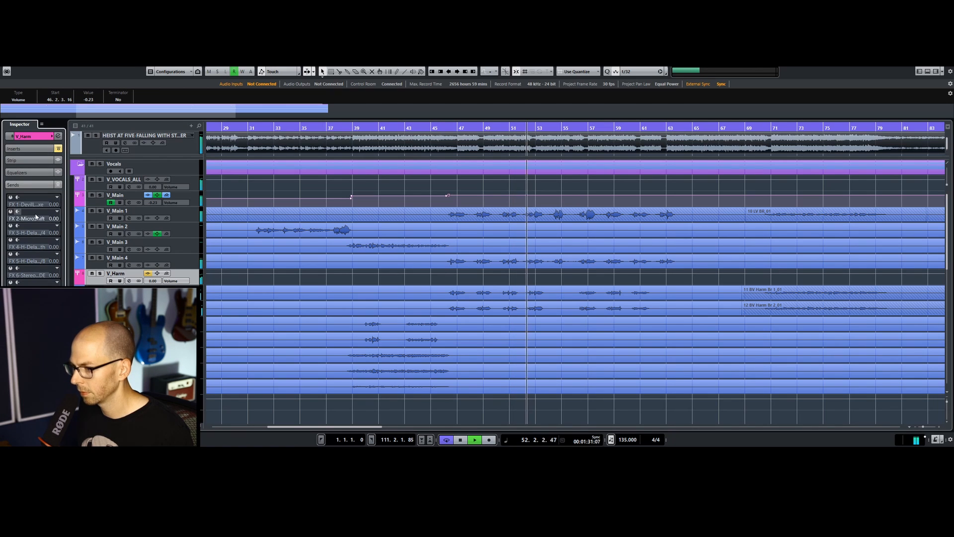
click(10, 212)
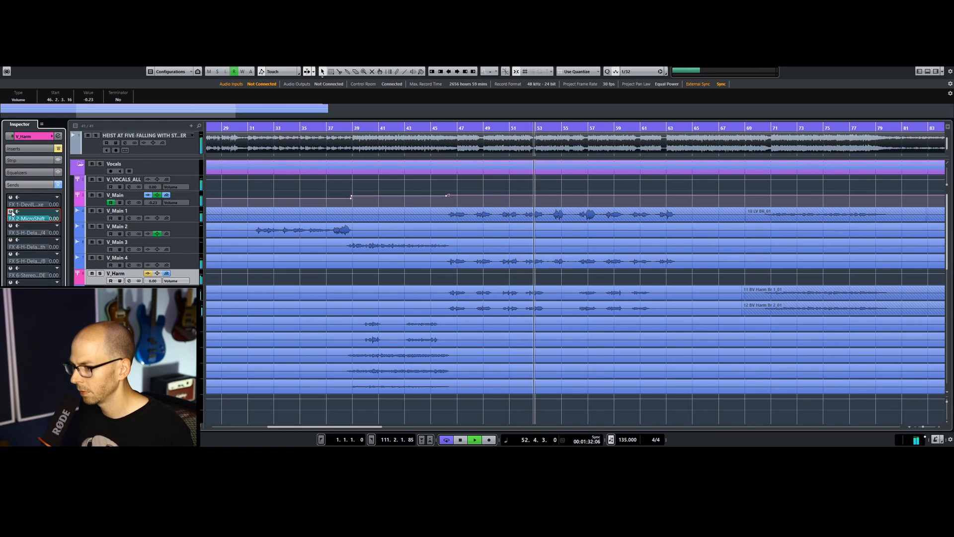
click(100, 274)
click(40, 217)
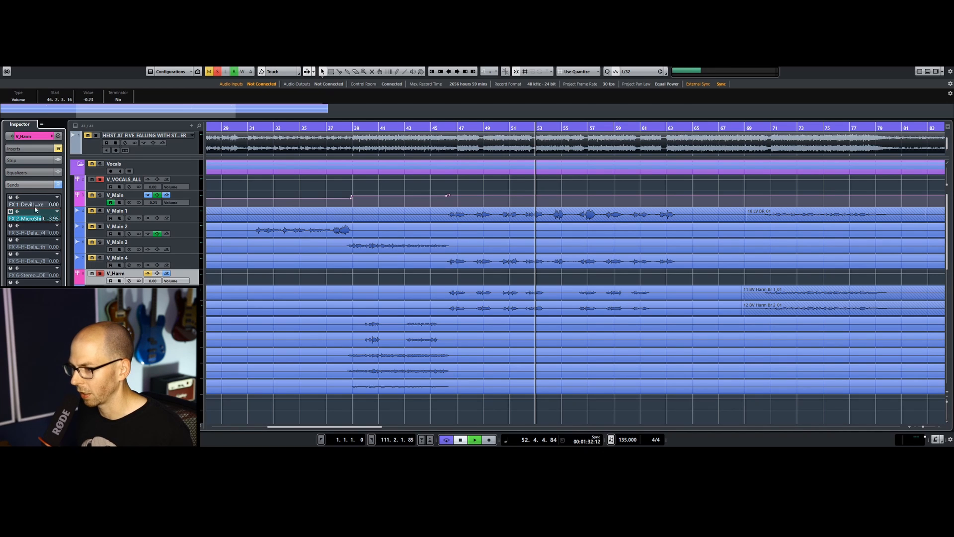
mouse_move(39, 221)
mouse_down()
mouse_move(16, 220)
mouse_move(50, 219)
mouse_up()
click(47, 219)
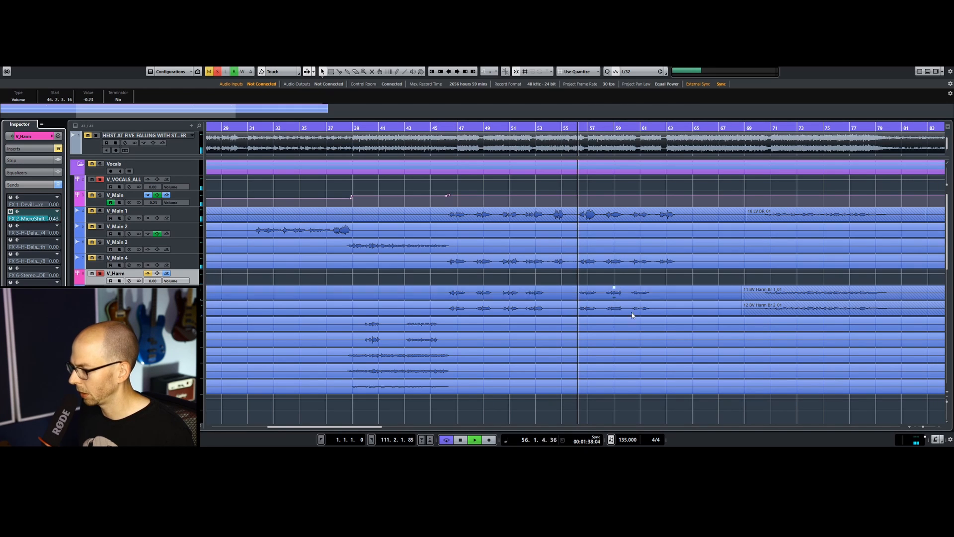
Step: Lower V_Harm's FX 2-MicroShift send to -7.36 and unsolo the group to hear it in the full mix
click(47, 219)
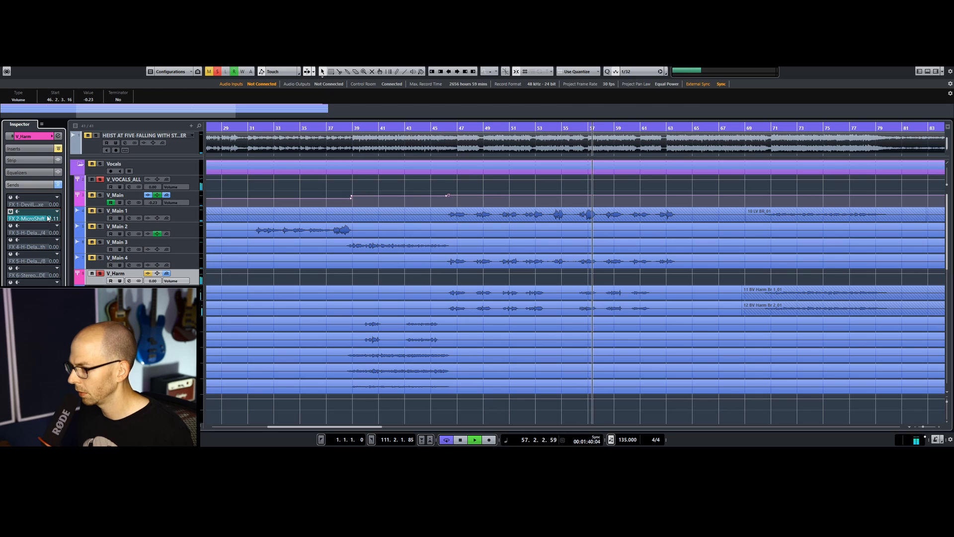
click(101, 274)
drag(49, 218, 36, 219)
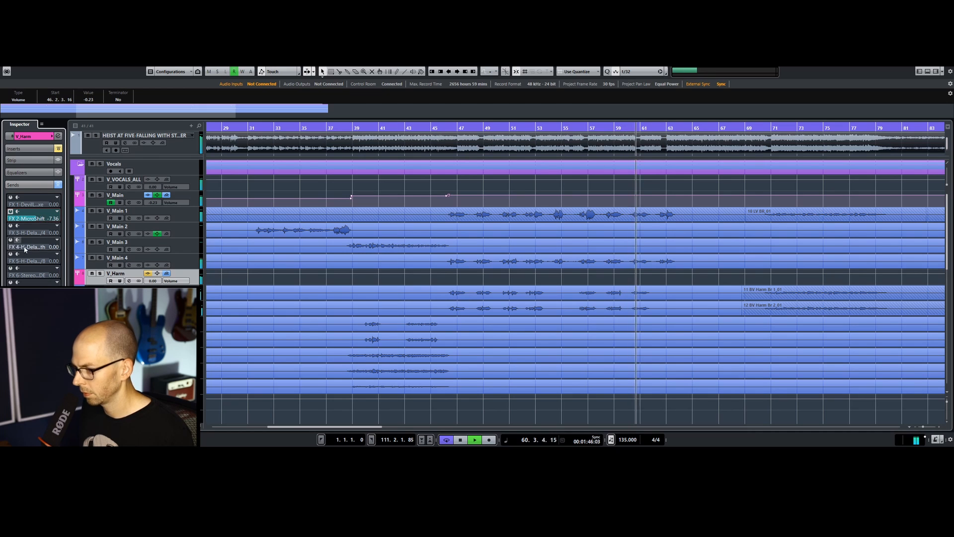
Step: Activate V_Harm's FX 6-StereoDelay WIDE send at -6.37 and briefly view its StereoDelay plug-in
click(32, 274)
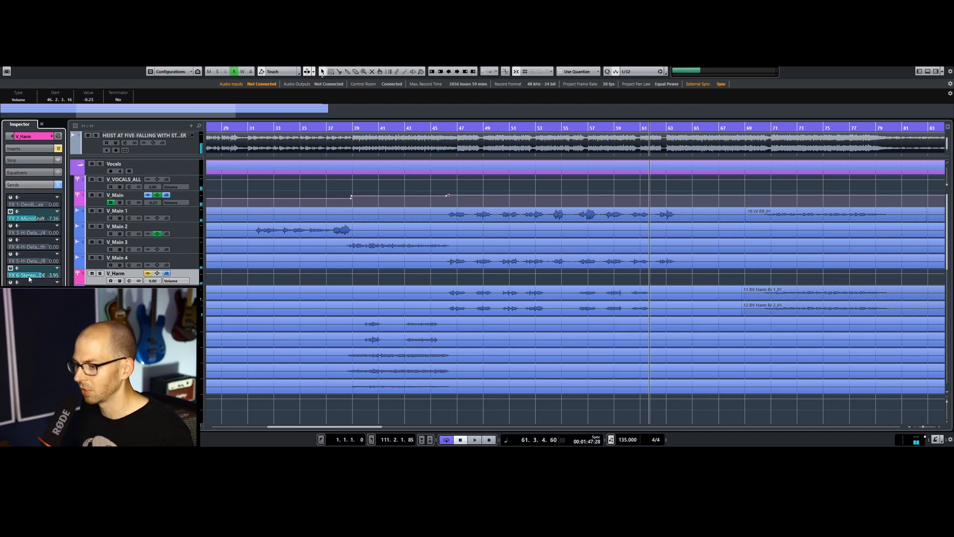
alt+click(31, 274)
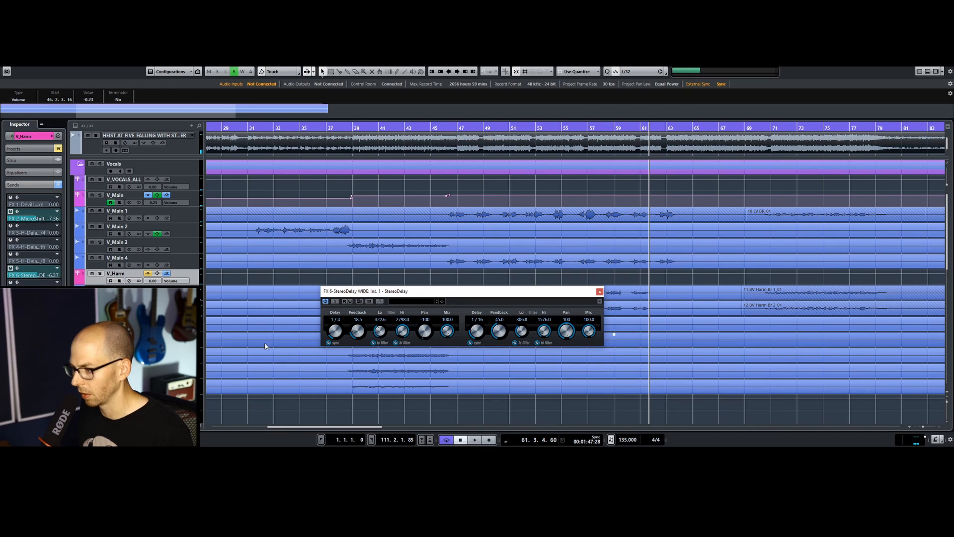
click(600, 293)
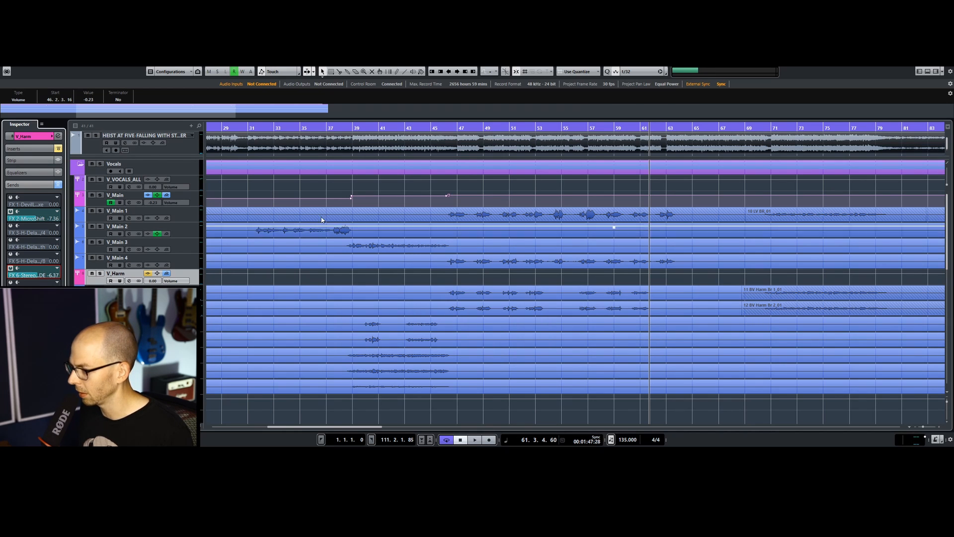
Step: Solo V_Harm, play from around bar 46, and raise its FX 6-StereoDelay WIDE send to -4.27
click(100, 274)
key(space)
click(446, 126)
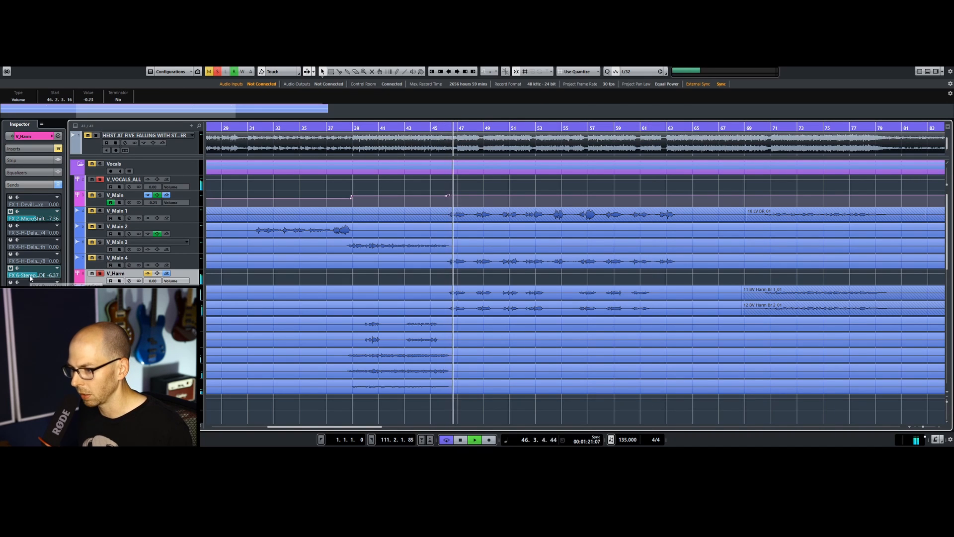
drag(35, 276, 37, 276)
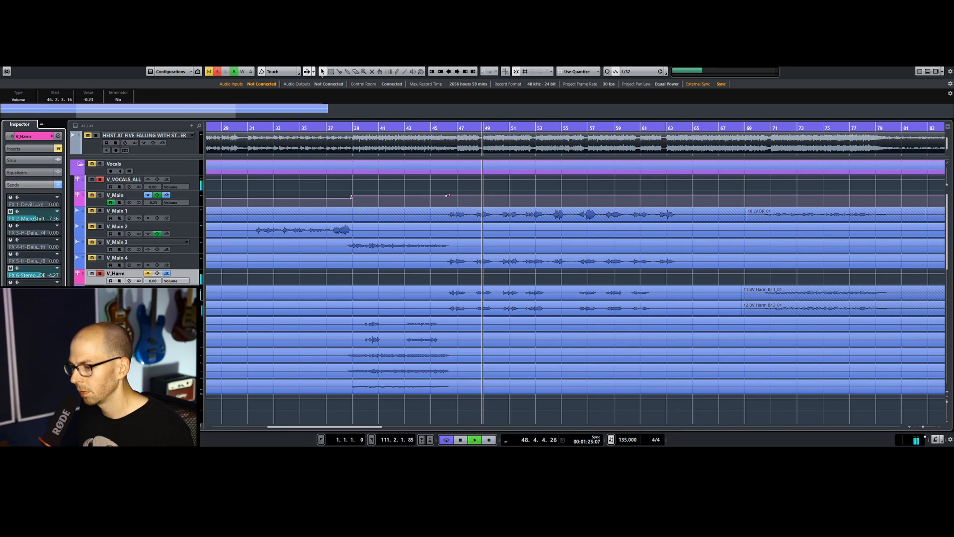
key(space)
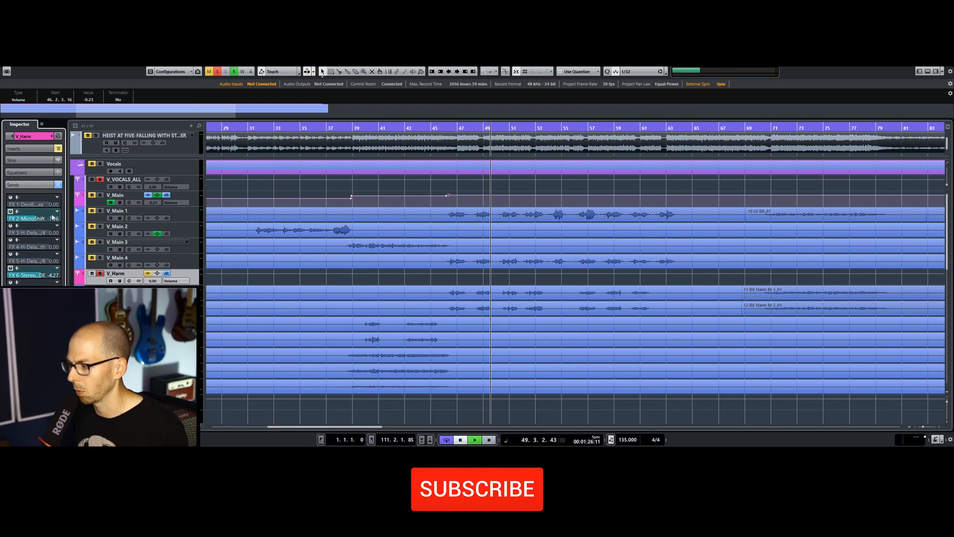
Step: Play with the lead vocals also soloed, activate V_Harm's FX 5 H-Delay send at -15.1, clear all solos, and stop playback
key(space)
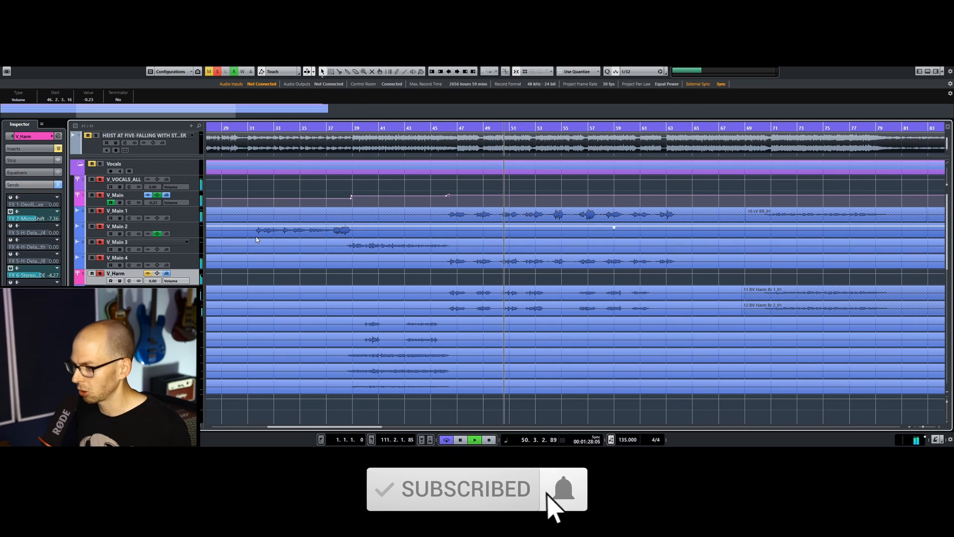
click(10, 254)
drag(32, 262, 26, 262)
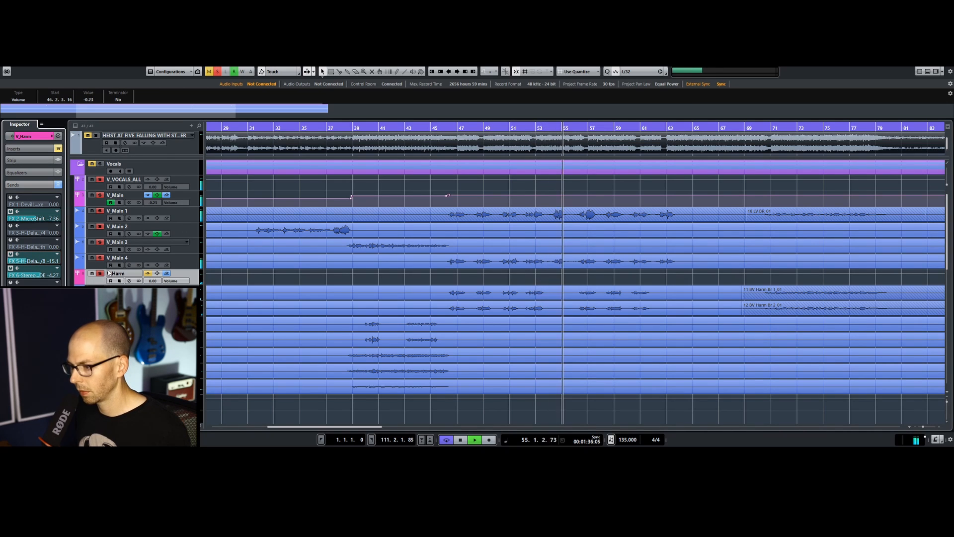
click(217, 71)
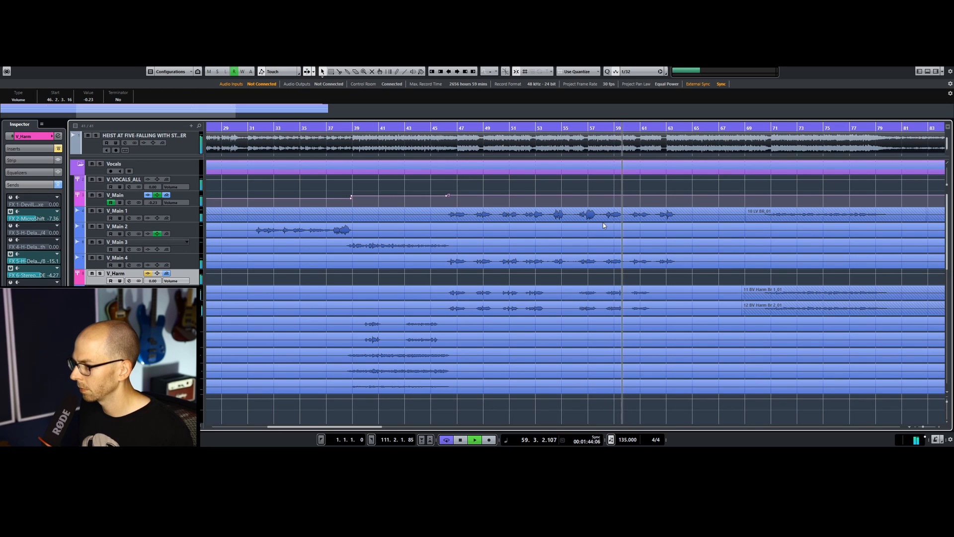
key(space)
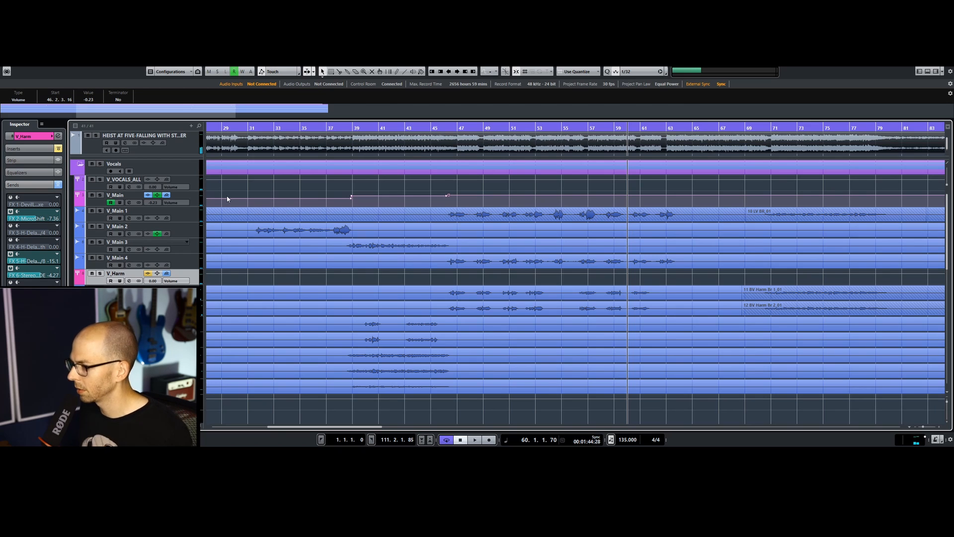
click(190, 262)
right_click(191, 262)
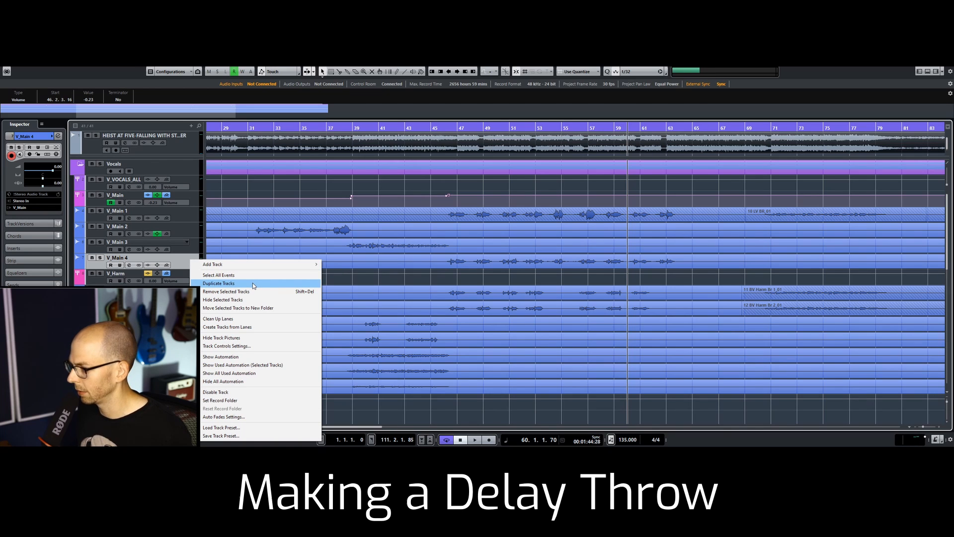
click(182, 212)
Step: Solo the V_Main 1 track and play it from just before bar 57
click(181, 212)
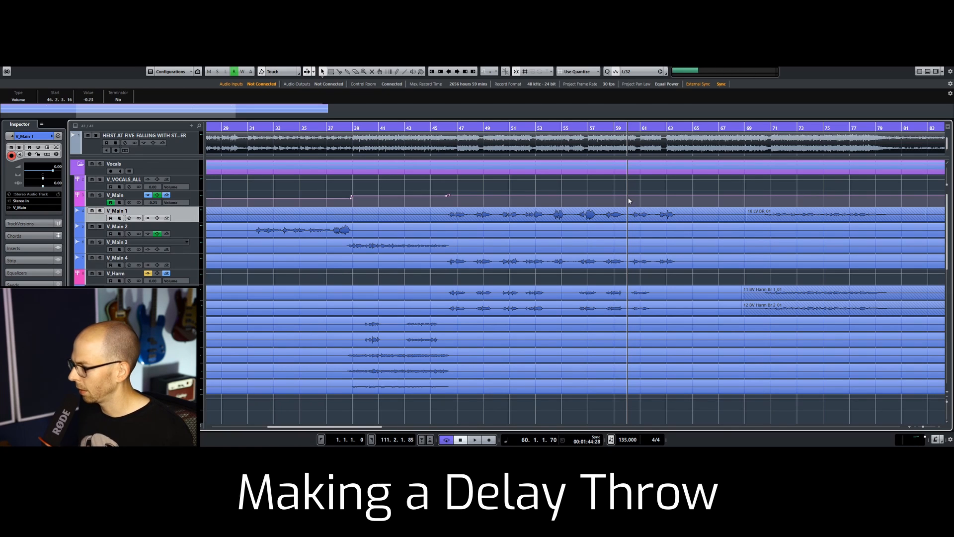
click(566, 213)
key(s)
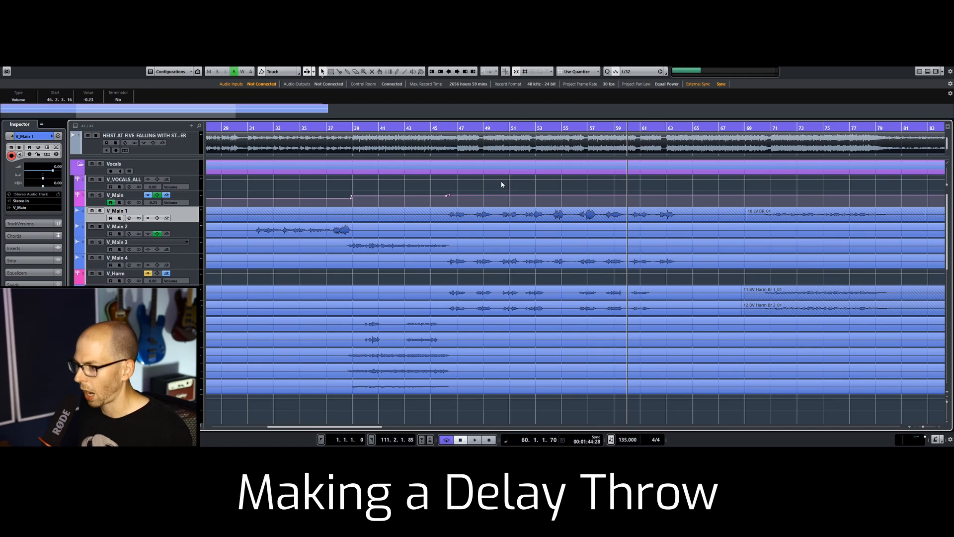
click(581, 128)
key(space)
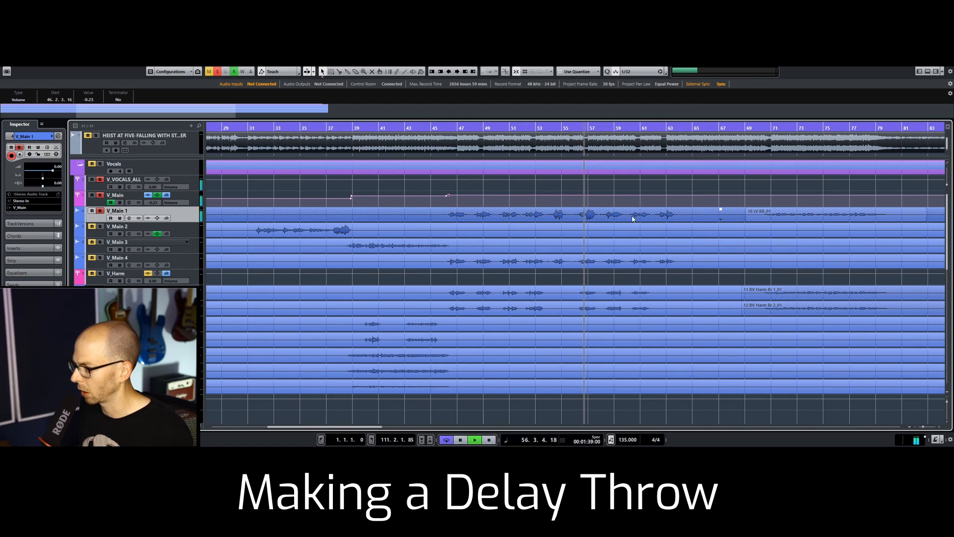
Step: Duplicate the V_Main 1 track and insert H-Delay Stereo on the copy
right_click(181, 214)
click(213, 237)
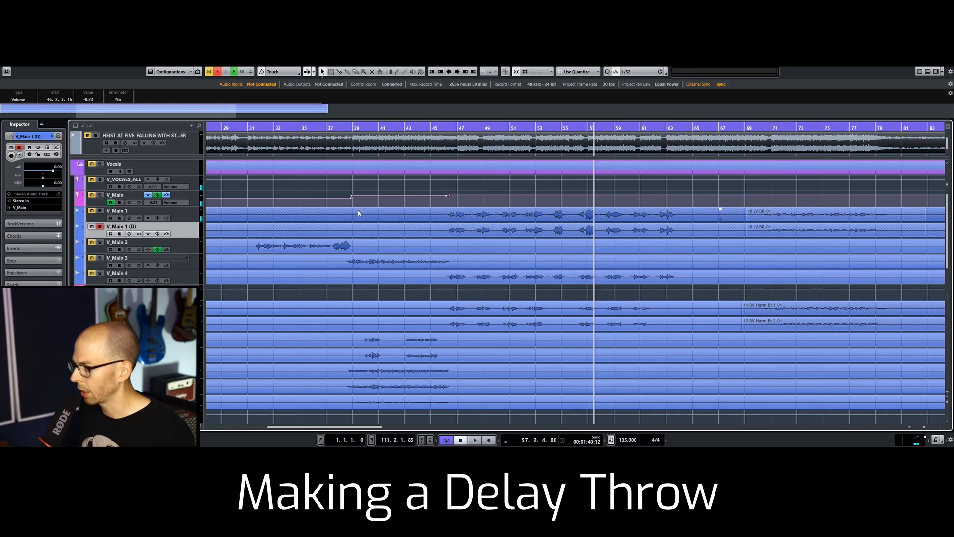
click(39, 249)
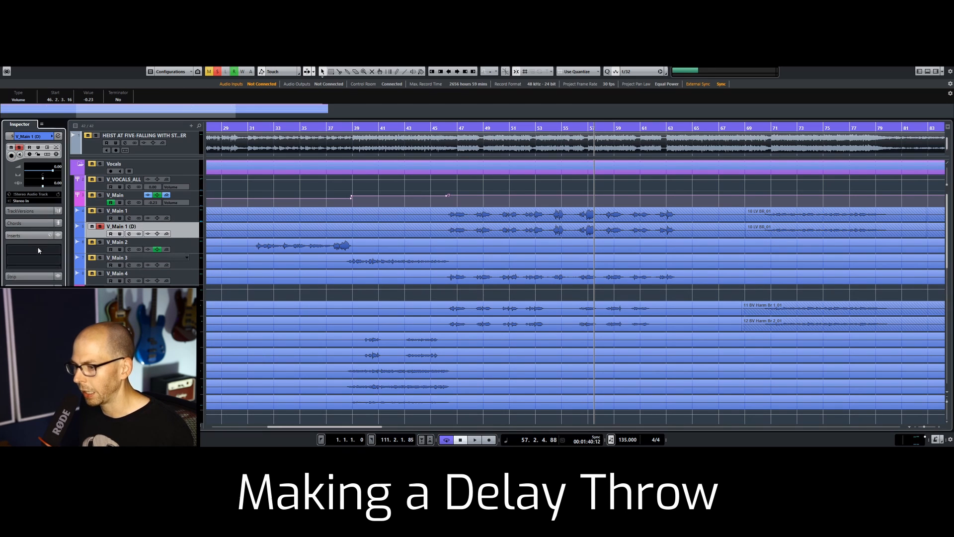
click(28, 216)
text(h-del)
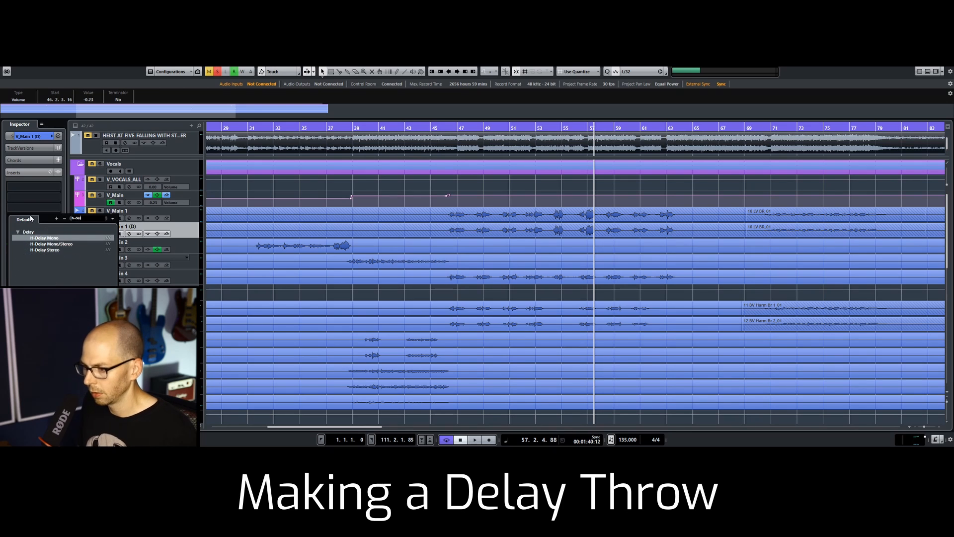
click(56, 250)
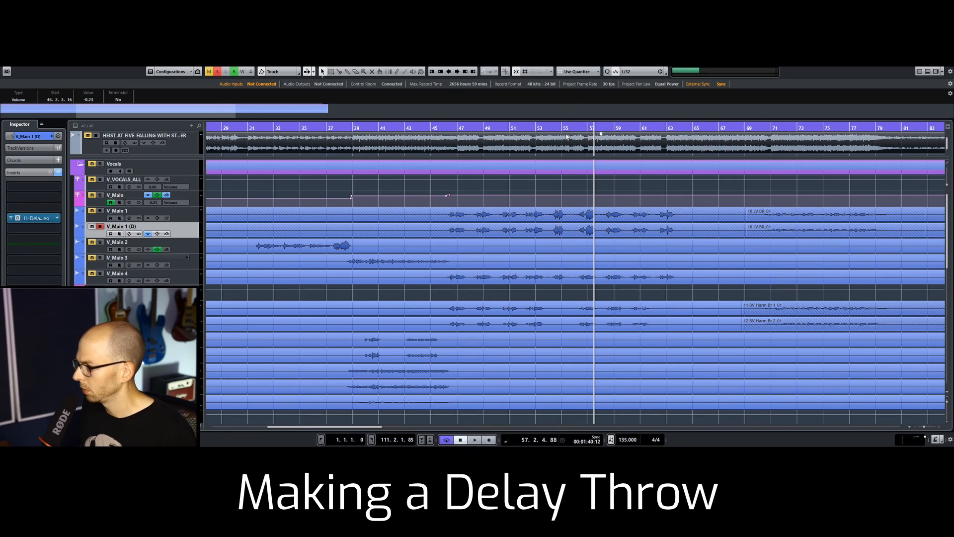
Step: Cut the audio on V_Main 1 (D) from about bar 45 to just before bar 47 using the Range Selection tool
drag(564, 130, 553, 129)
right_click(460, 212)
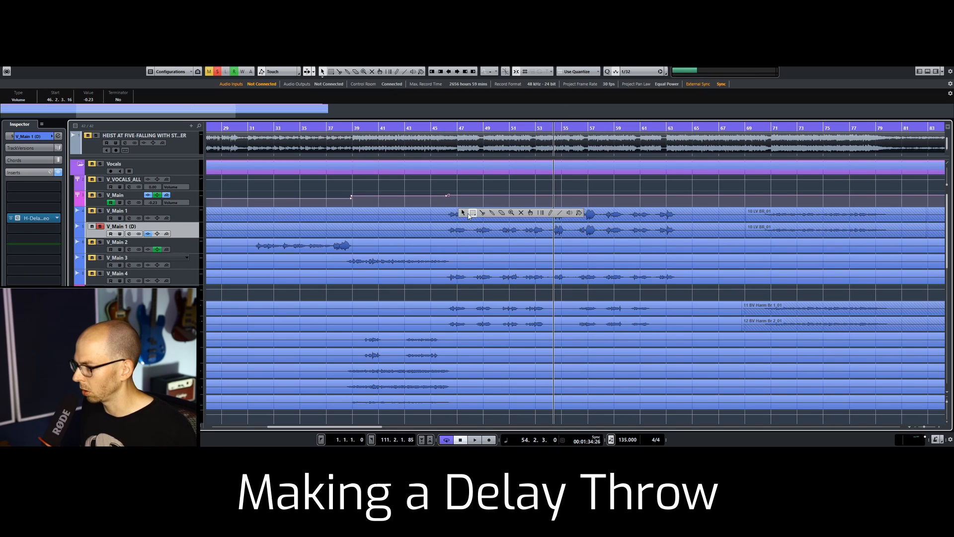
click(472, 214)
key(Delete)
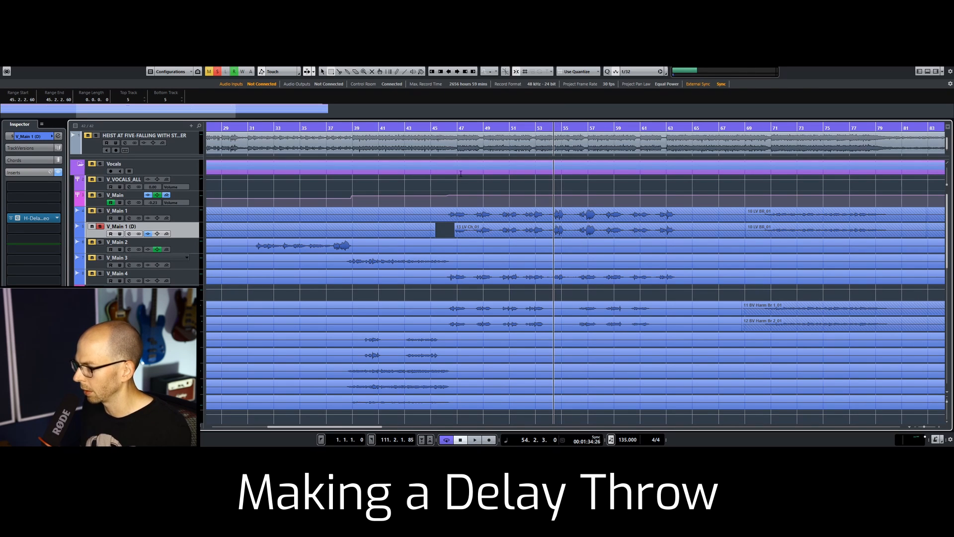
Step: Audition the cut on V_Main 1 (D), extend the gap to just after bar 47, and return to the Object Selection tool
drag(454, 128, 418, 177)
click(504, 246)
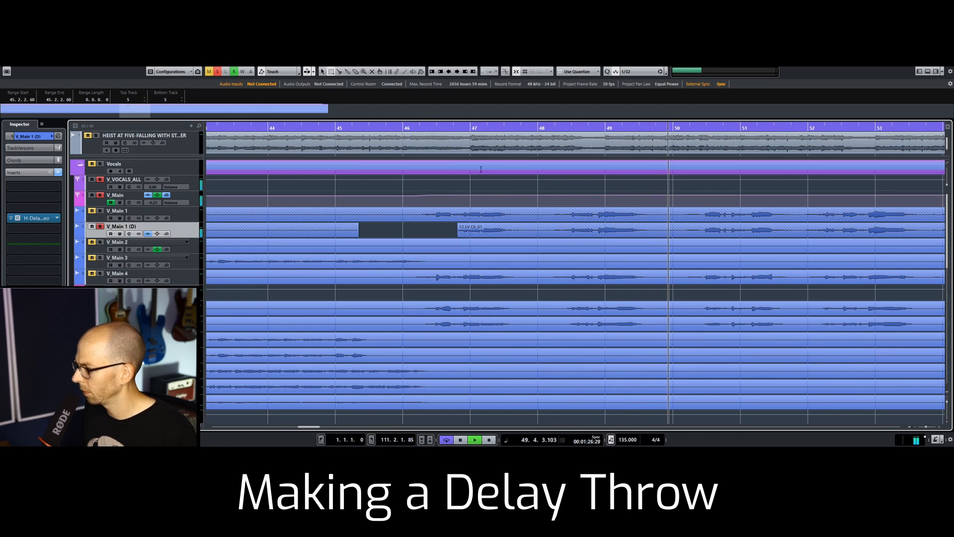
key(space)
key(Delete)
key(1)
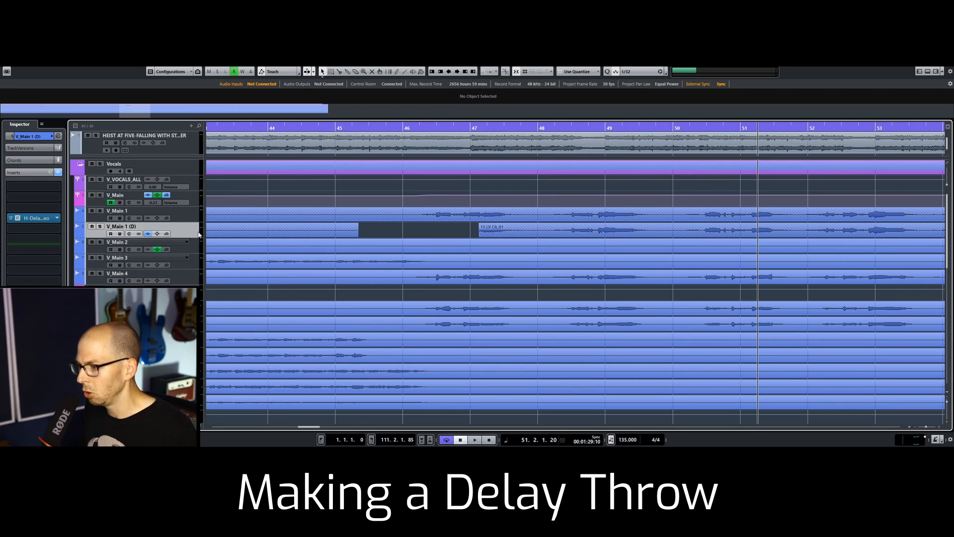
Step: Set V_Main 1 (D)'s volume to -7.00 and play from between bars 45 and 46
click(36, 137)
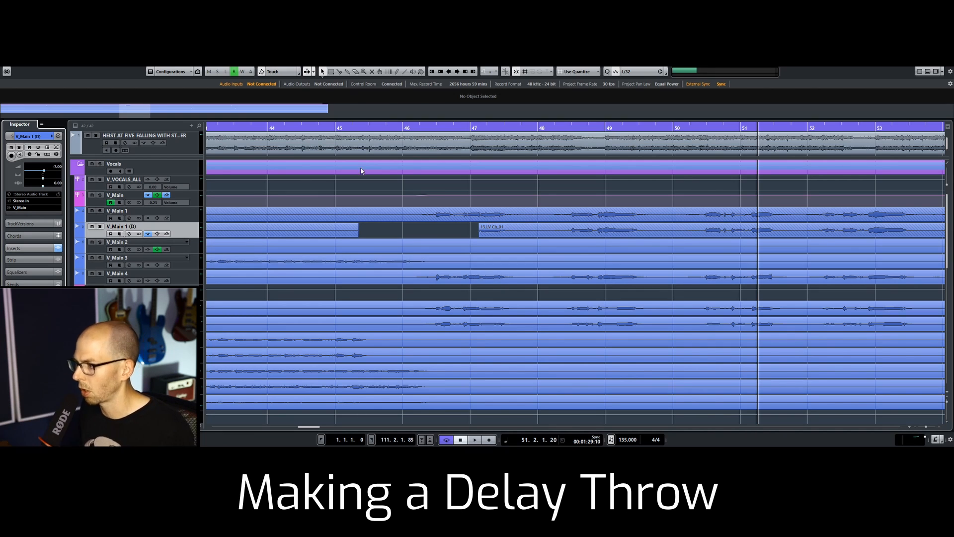
click(379, 128)
key(space)
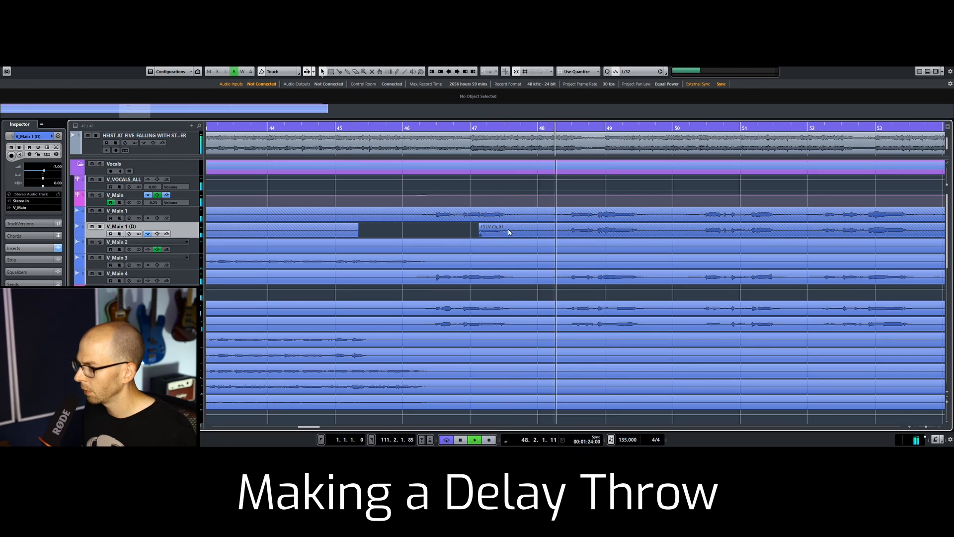
Step: Delete the audio before each phrase ending on V_Main 1 (D) between bars 48 and 53, leaving only short throw segments
click(490, 232)
right_click(561, 229)
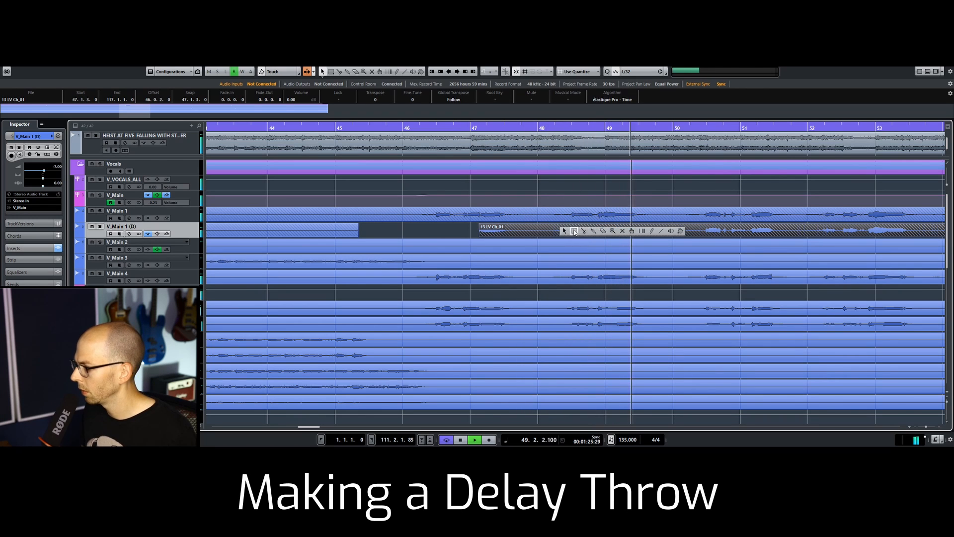
click(573, 230)
key(space)
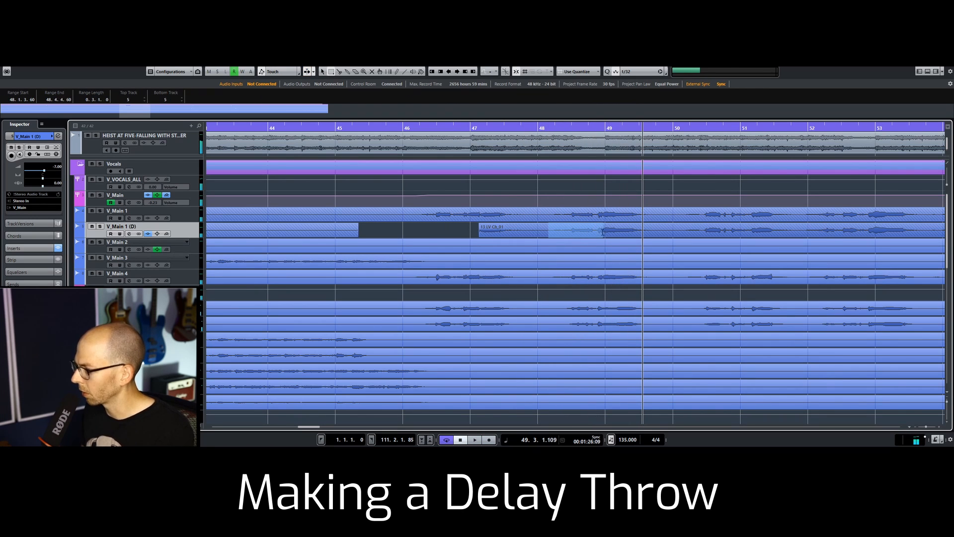
key(Delete)
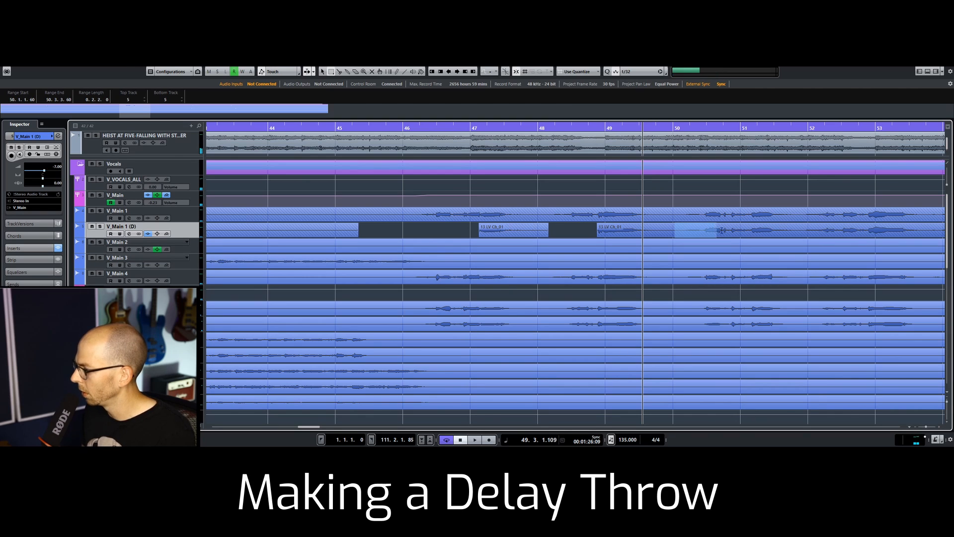
key(Delete)
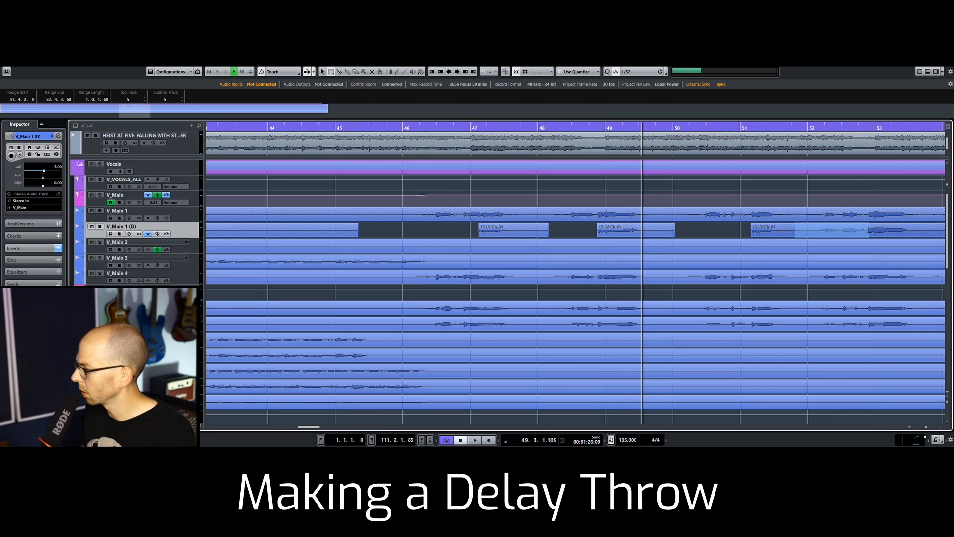
drag(869, 229, 866, 230)
key(Delete)
right_click(809, 230)
click(813, 234)
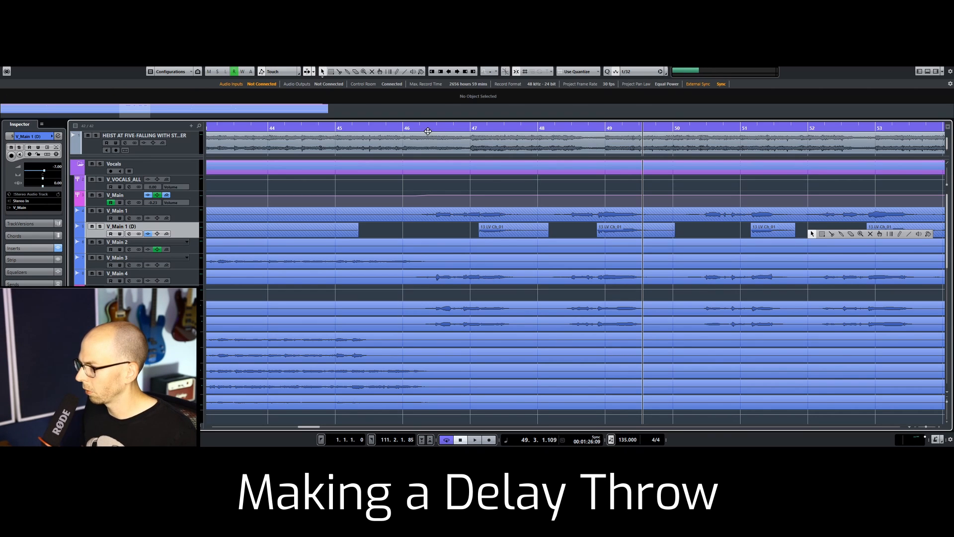
Step: Play the delay throws from between bars 45 and 46 and lower V_Main 1 (D)'s volume to -15.6
click(386, 128)
key(space)
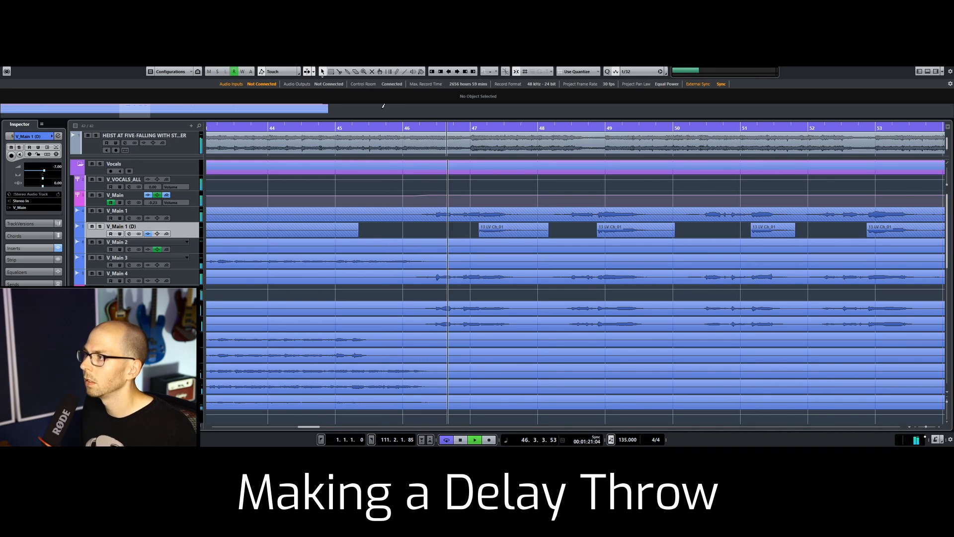
scroll(56, 169, down, 5)
scroll(56, 170, down, 4)
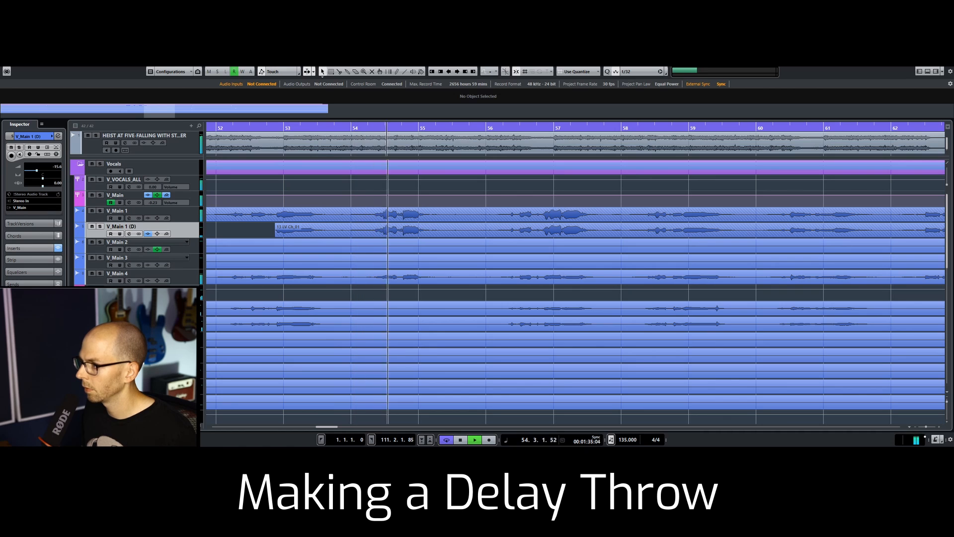
Step: Cut three ranges out of the V_Main 1 (D) vocal: about bars 56.1 to 57.1, 57.4 to 58.3, and 59.4 to just past 61
right_click(354, 262)
click(365, 265)
key(space)
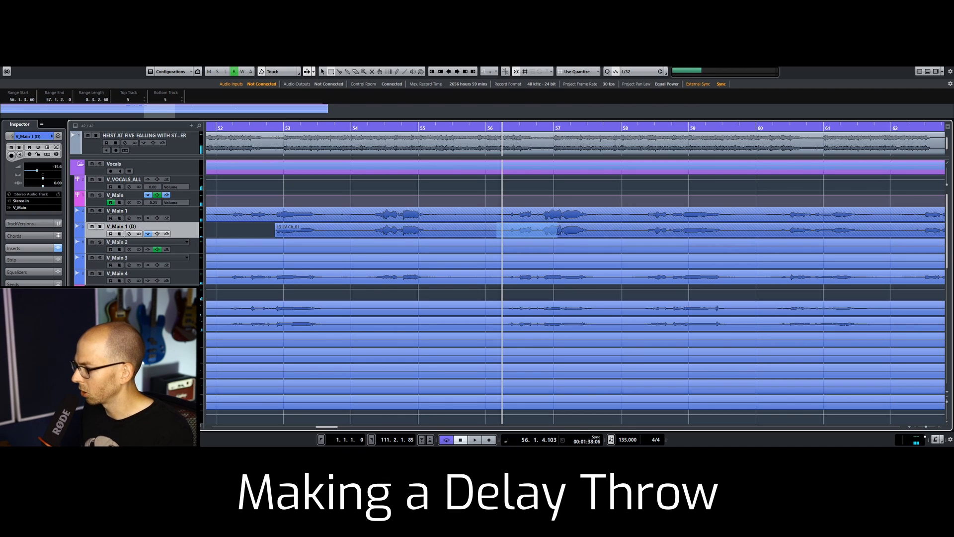
key(Delete)
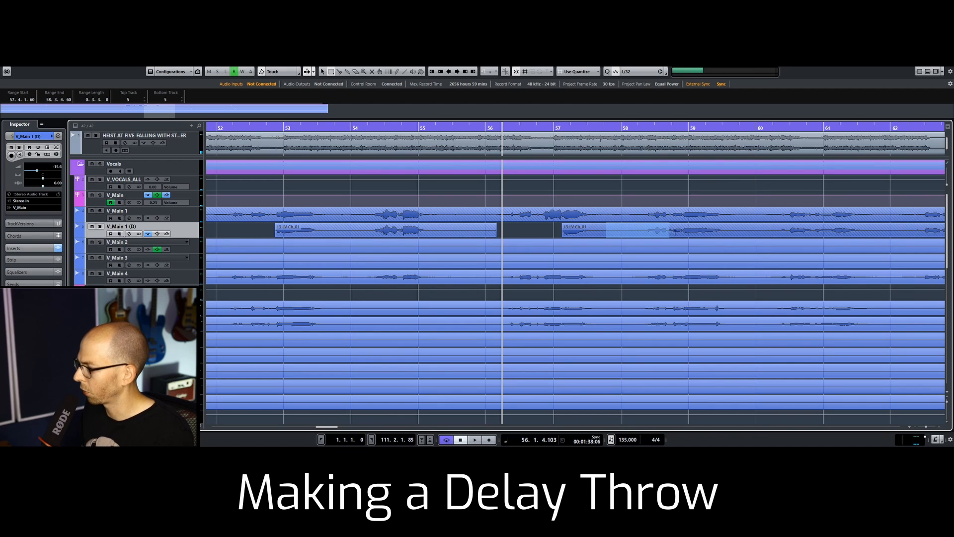
key(Delete)
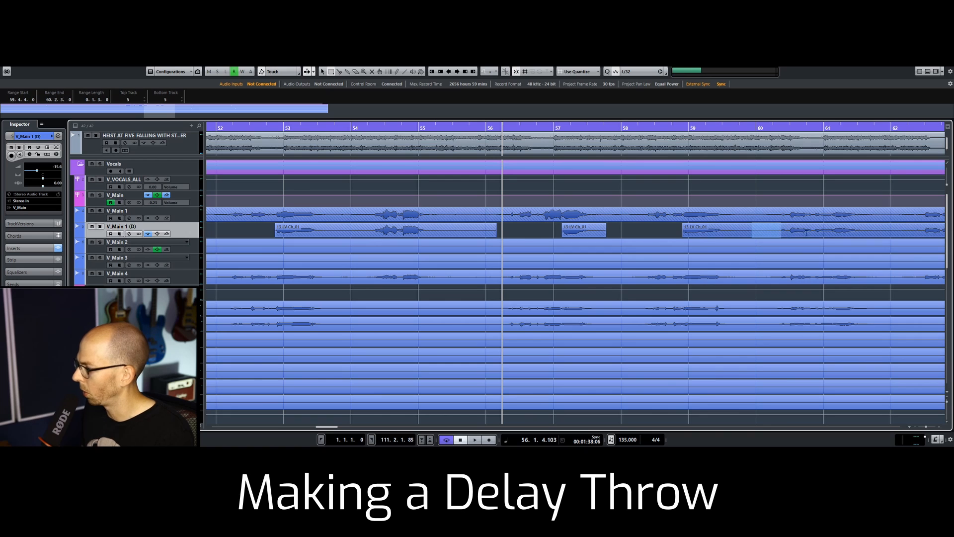
key(Delete)
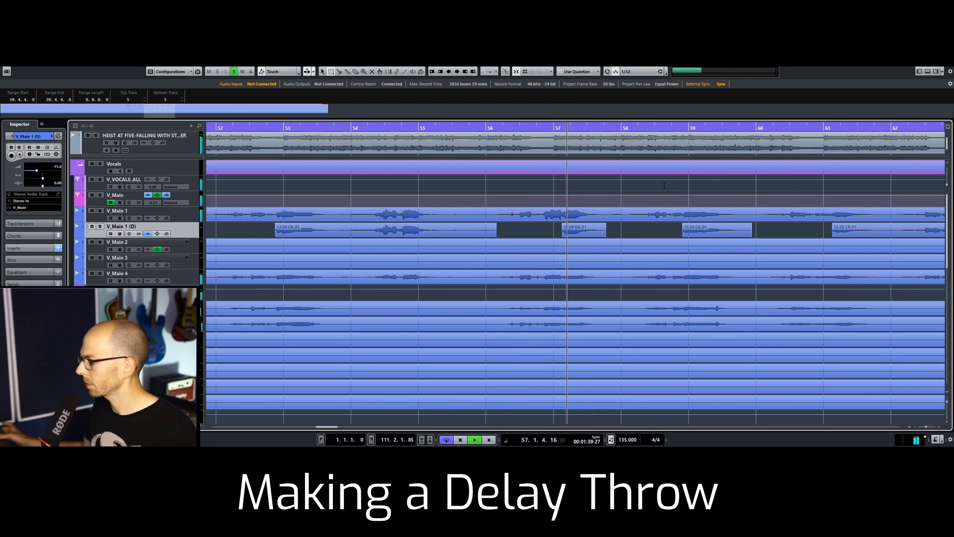
Step: Cut the audio from about bar 61.4 to 63.4 out of V_Main 1 (D) and return to the object selection tool
right_click(479, 261)
click(478, 261)
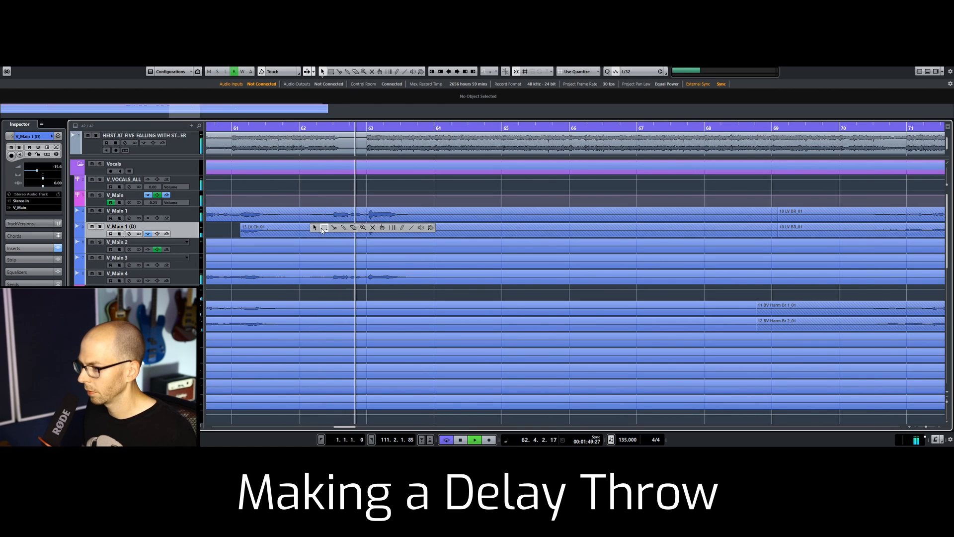
drag(288, 230, 423, 231)
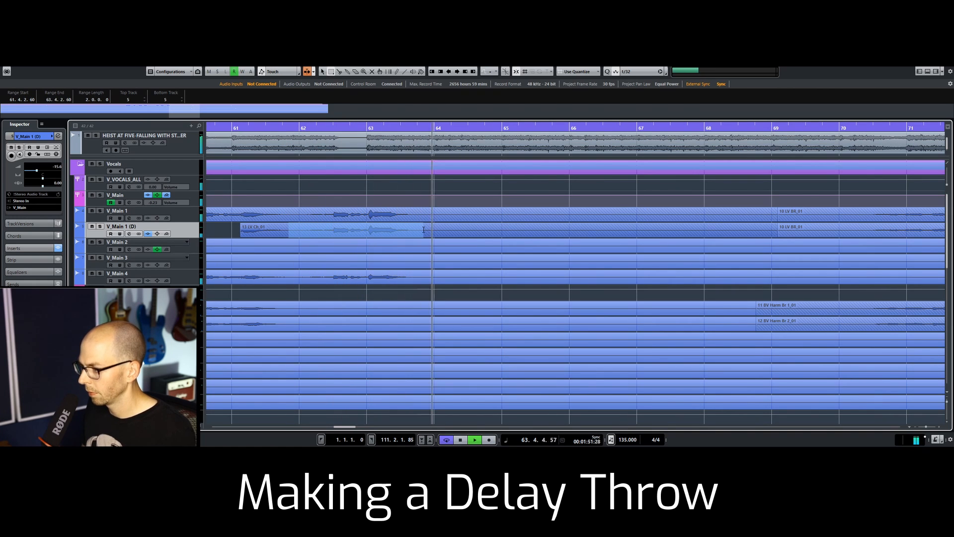
key(Delete)
key(space)
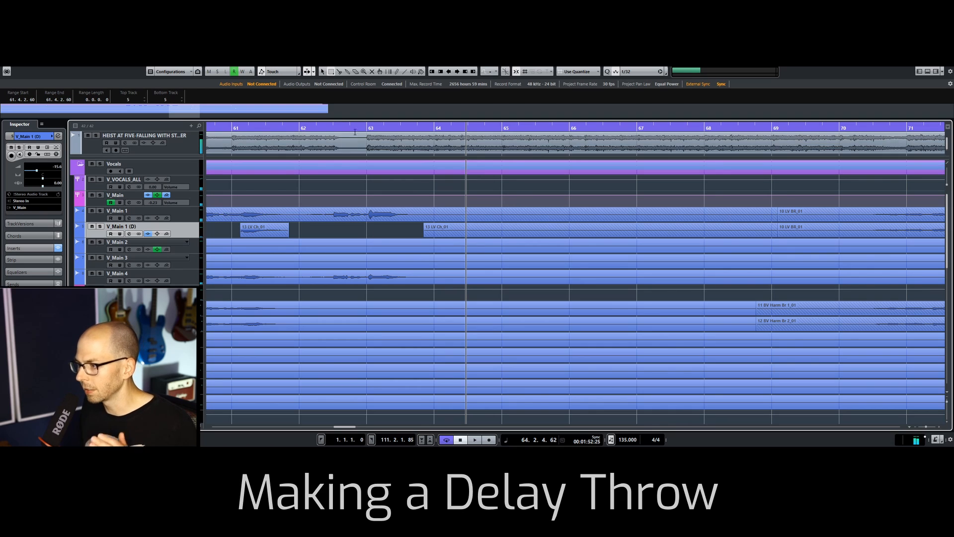
right_click(351, 232)
click(351, 230)
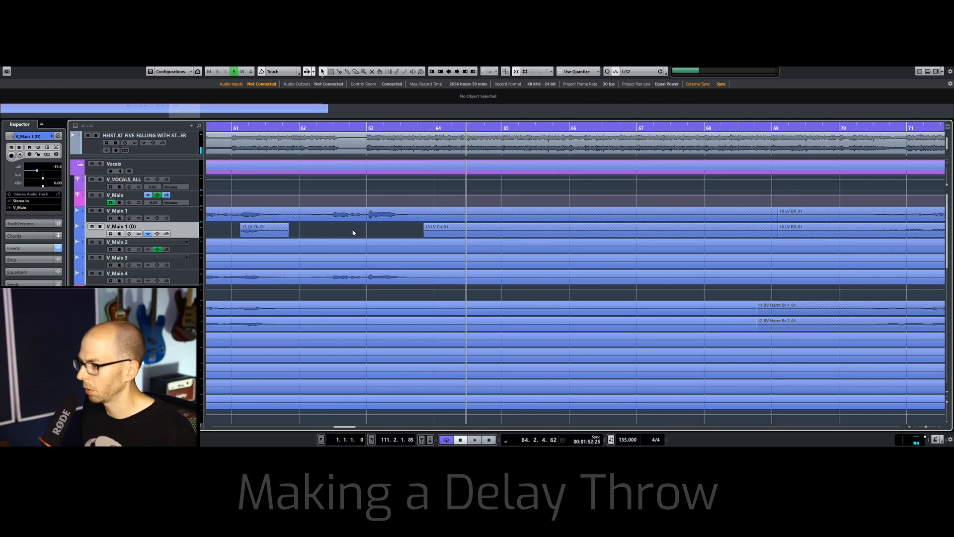
Step: Play the vocals from bar 61.3 past bar 63 to check the edited delay throw
click(277, 128)
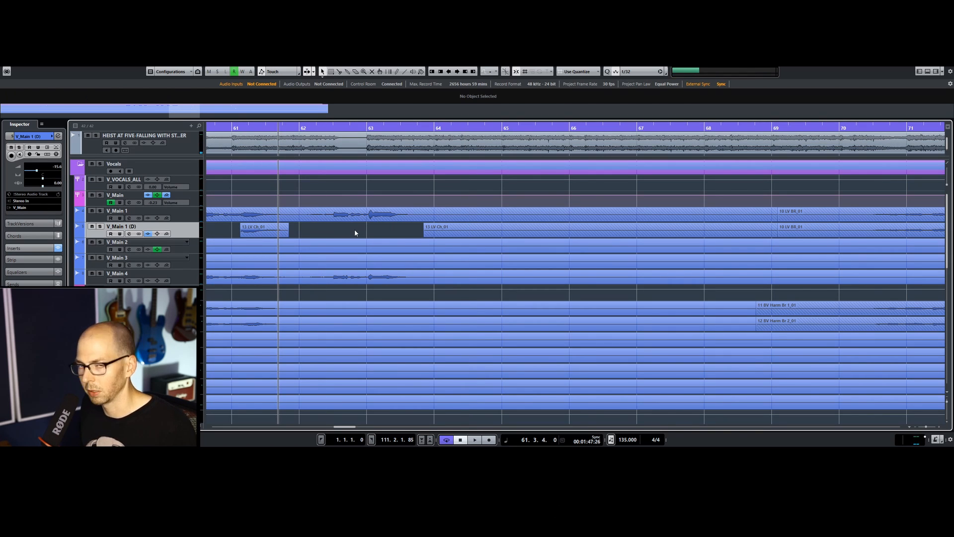
key(space)
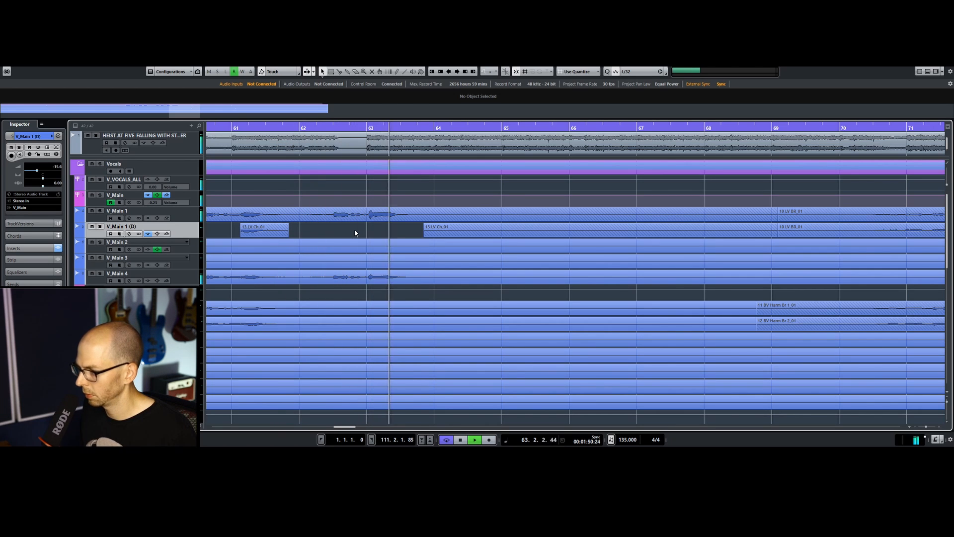
key(space)
Step: Draw a volume automation dip on FX_SENDS from about bar 62.2 to bar 63, down to about -18.5 dB
scroll(338, 213, down, 10)
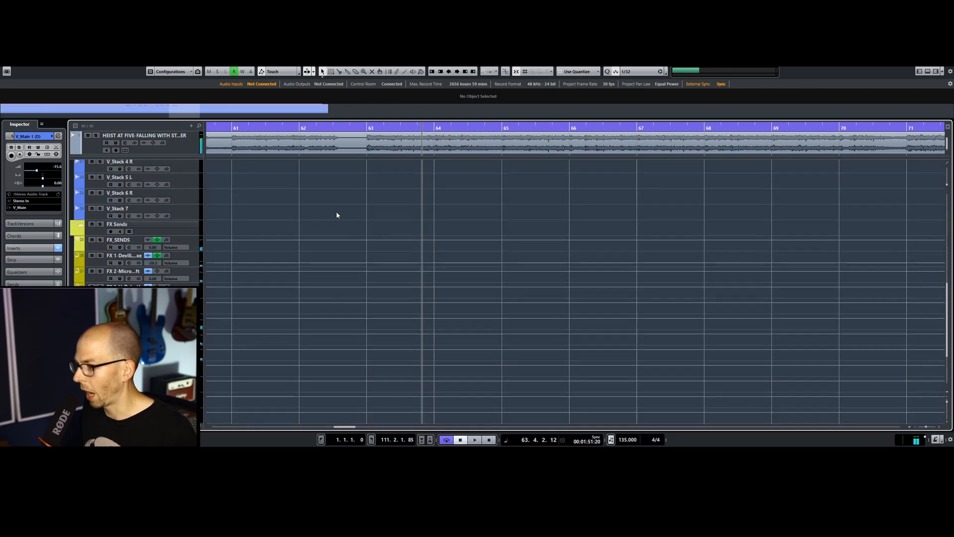
scroll(336, 214, up, 4)
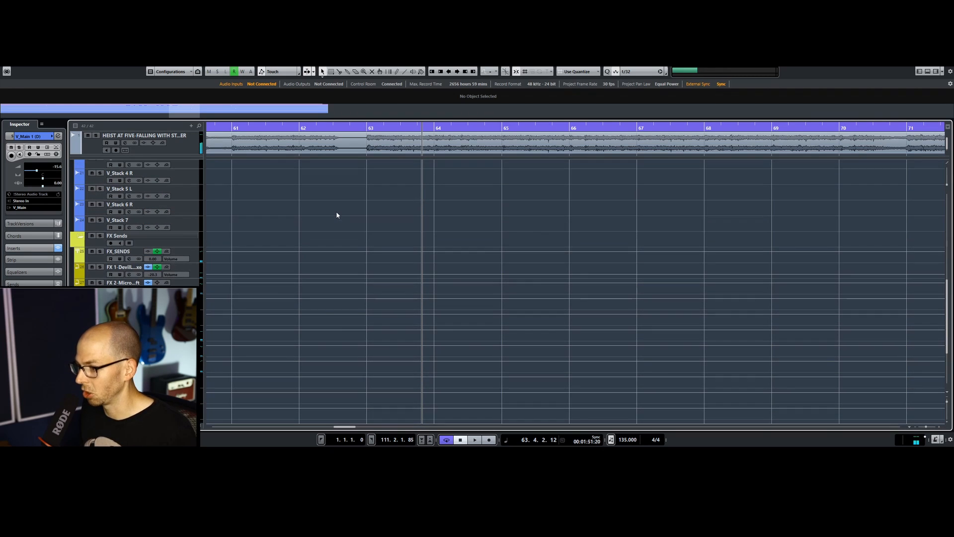
click(195, 254)
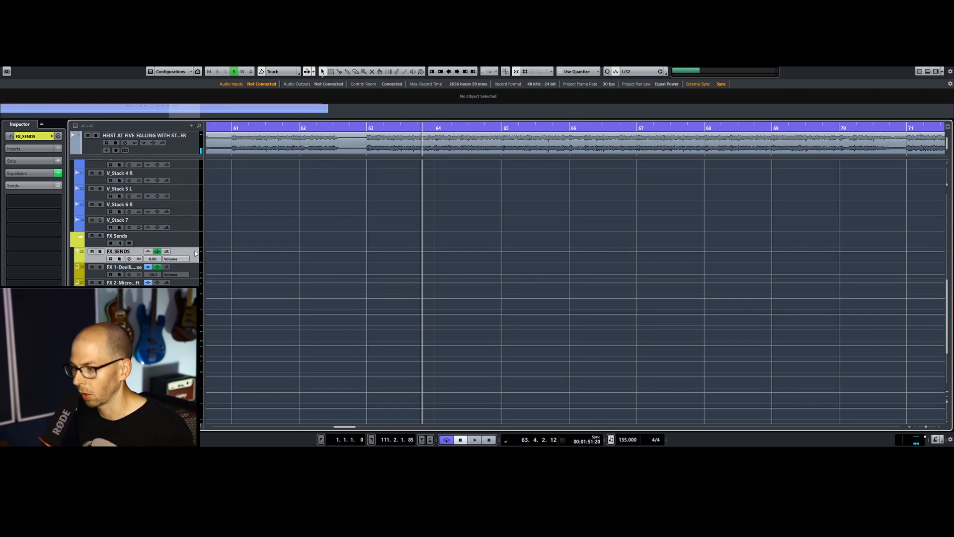
click(323, 251)
click(368, 251)
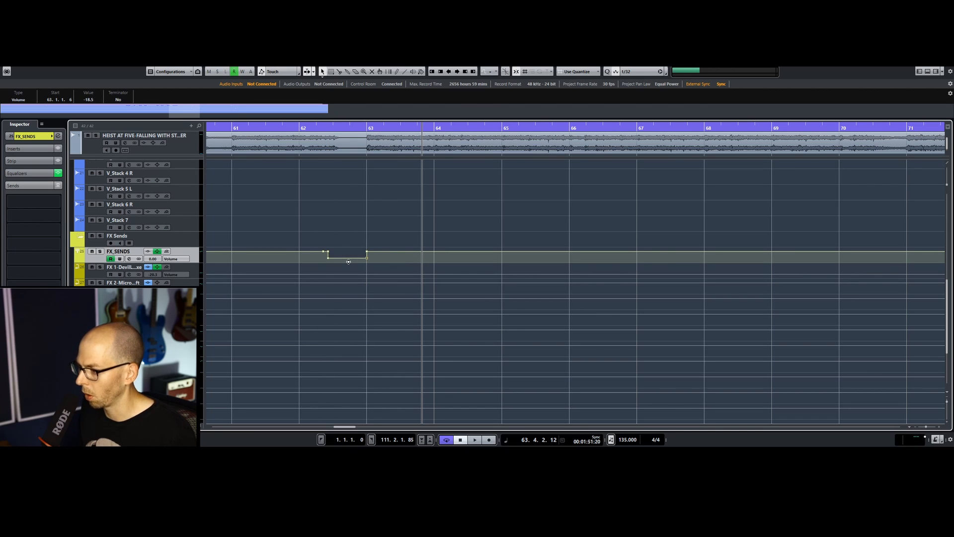
Step: Shift the start of the FX_SENDS volume dip to about 62.3.1 and play the passage from bar 61.2
click(264, 128)
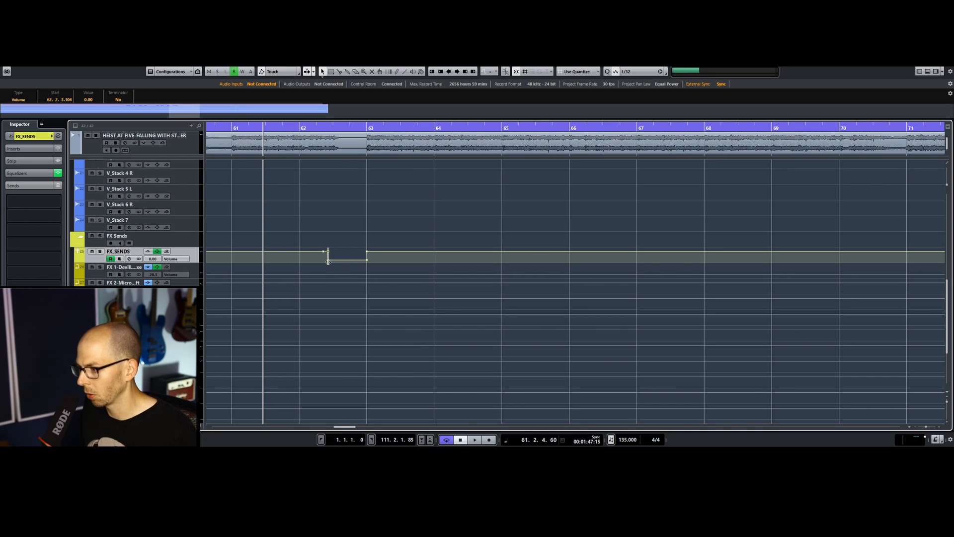
drag(328, 262, 338, 263)
key(space)
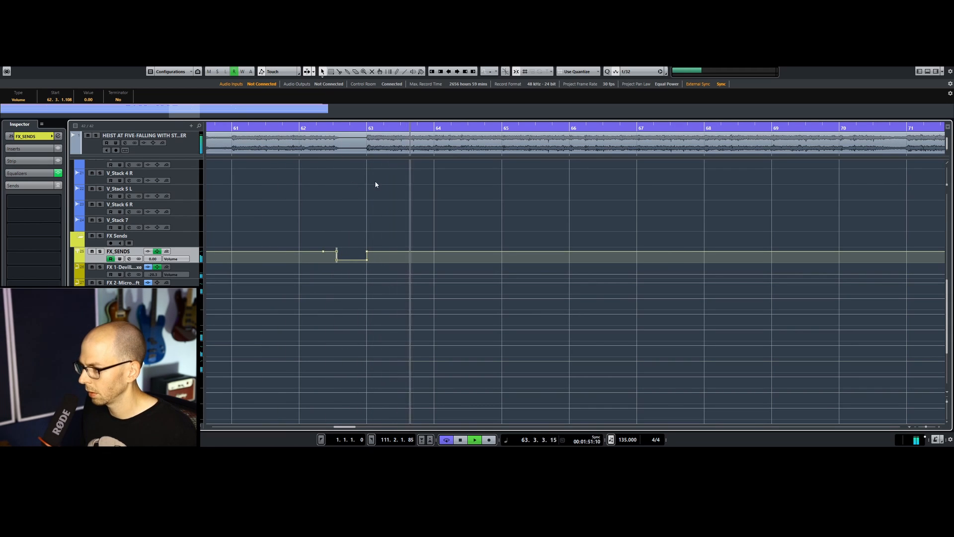
click(413, 223)
Step: Stop playback, select the V_Main group track and show its insert effects
scroll(414, 222, up, 7)
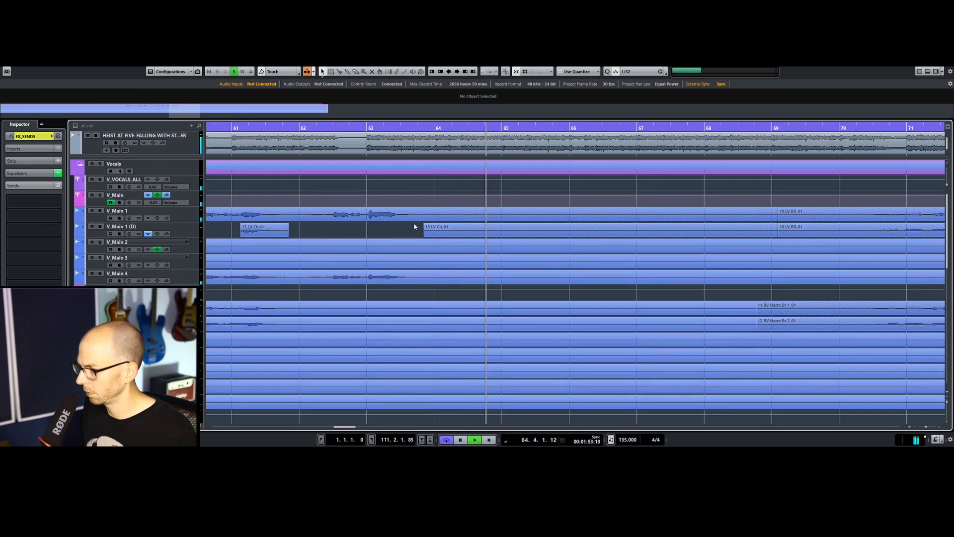
drag(379, 127, 412, 111)
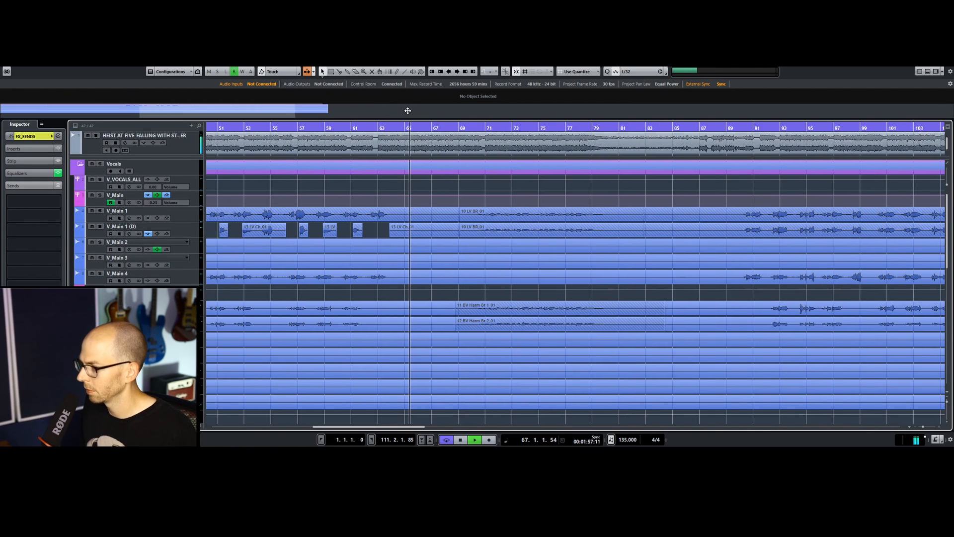
key(space)
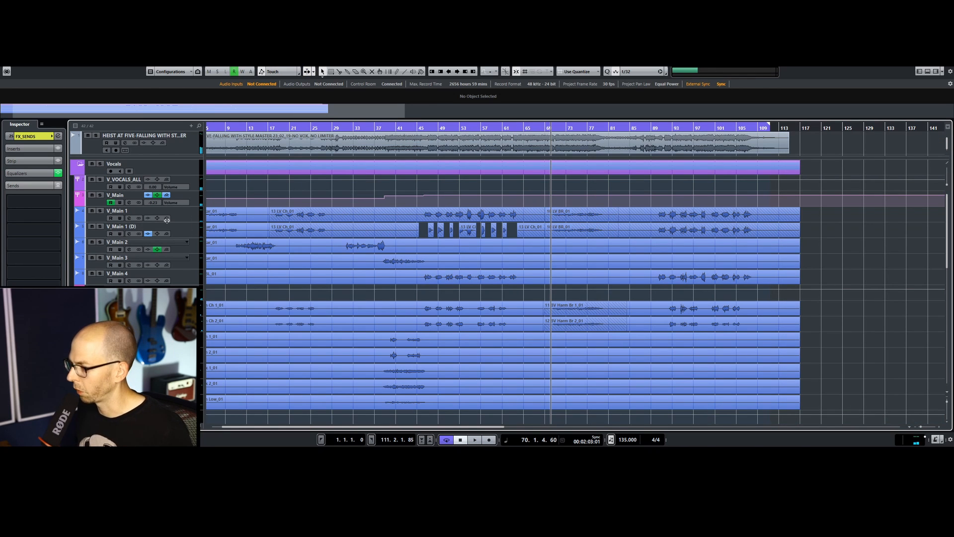
click(193, 202)
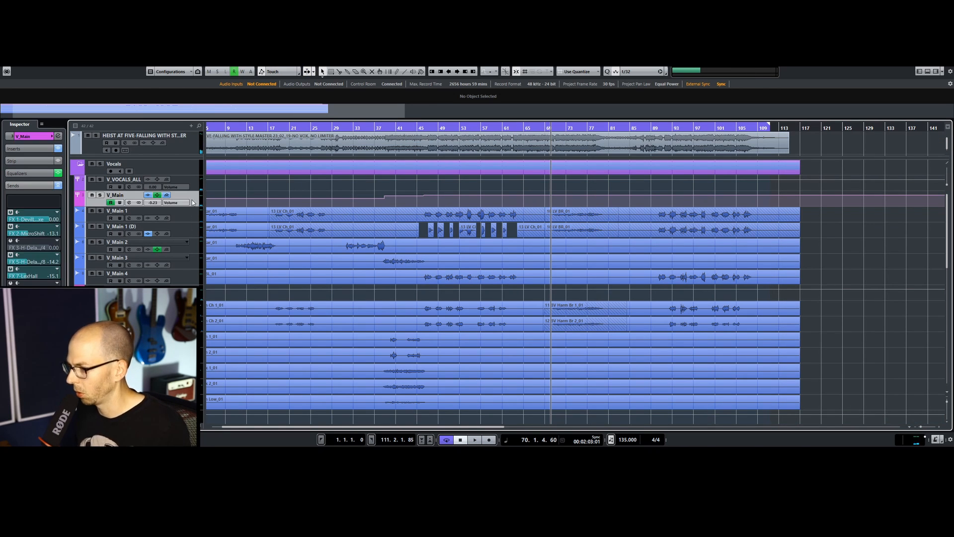
click(22, 148)
click(32, 228)
text(distortion)
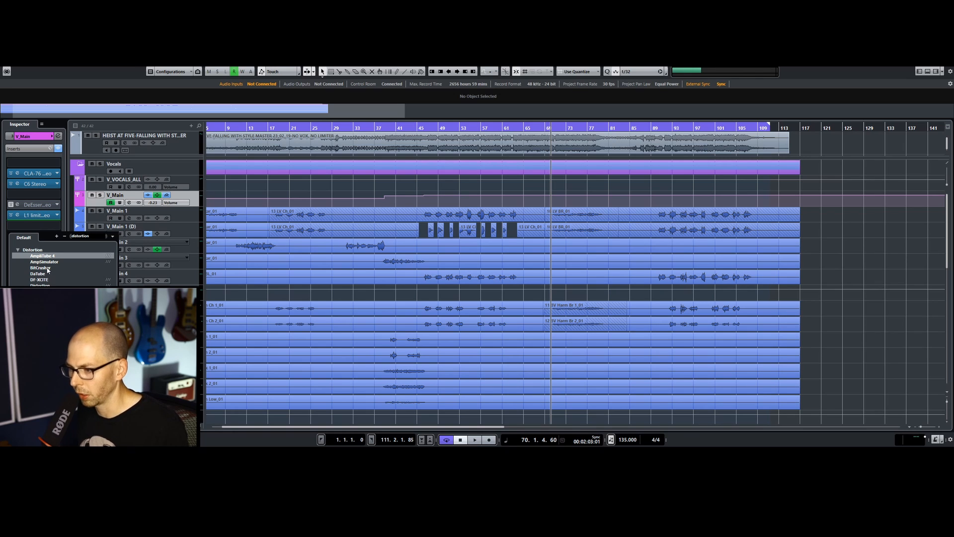
click(21, 226)
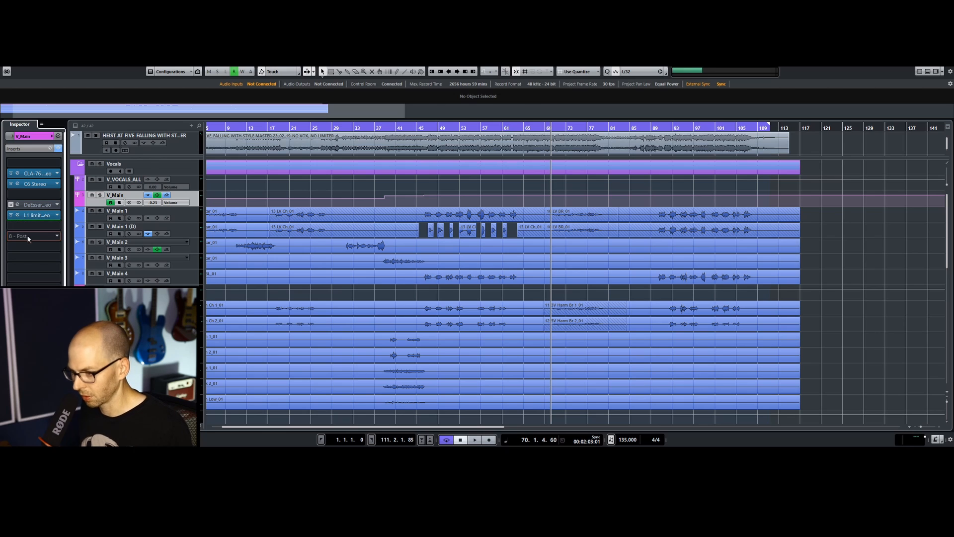
Step: Load BitCrusher into insert slot 8 of V_Main and place its settings window over the arrangement
click(18, 237)
text(bit)
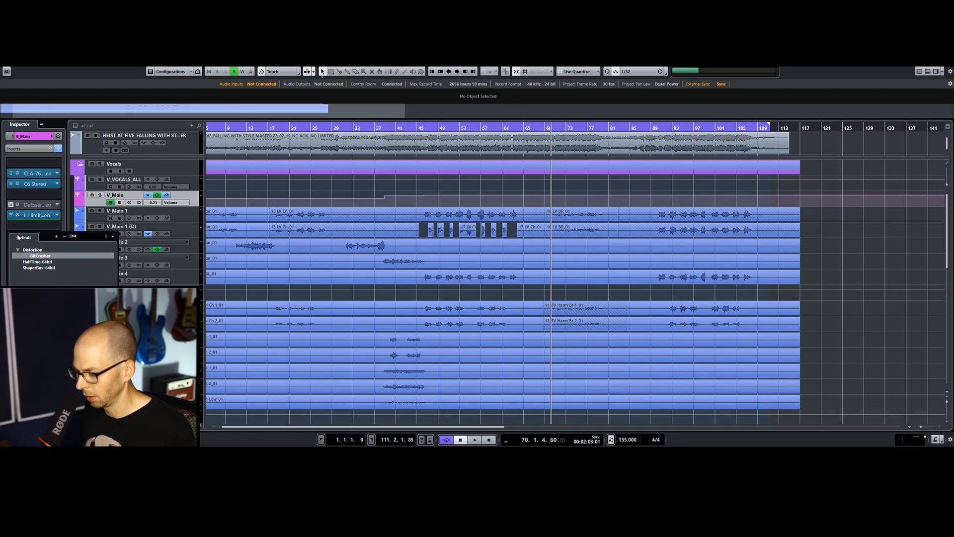
key(Return)
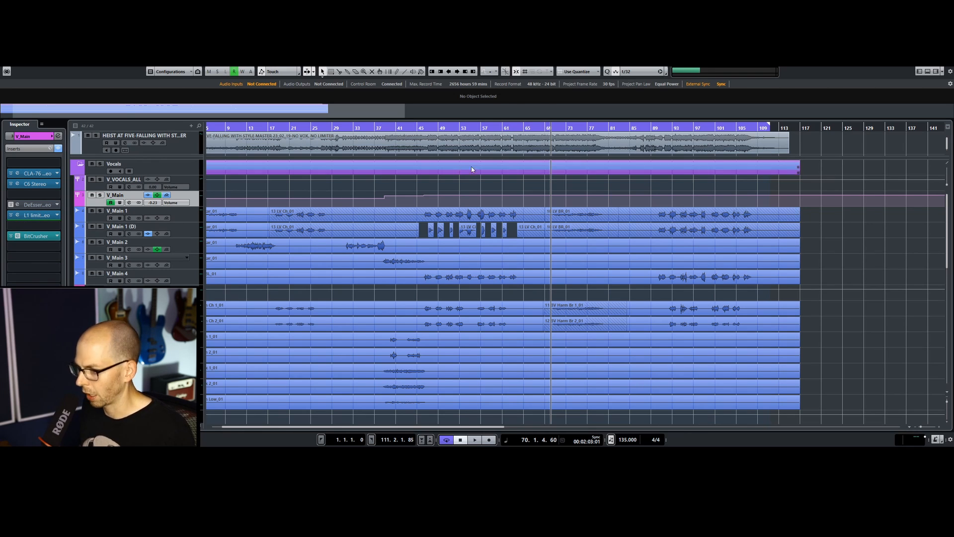
click(18, 236)
drag(708, 70, 712, 230)
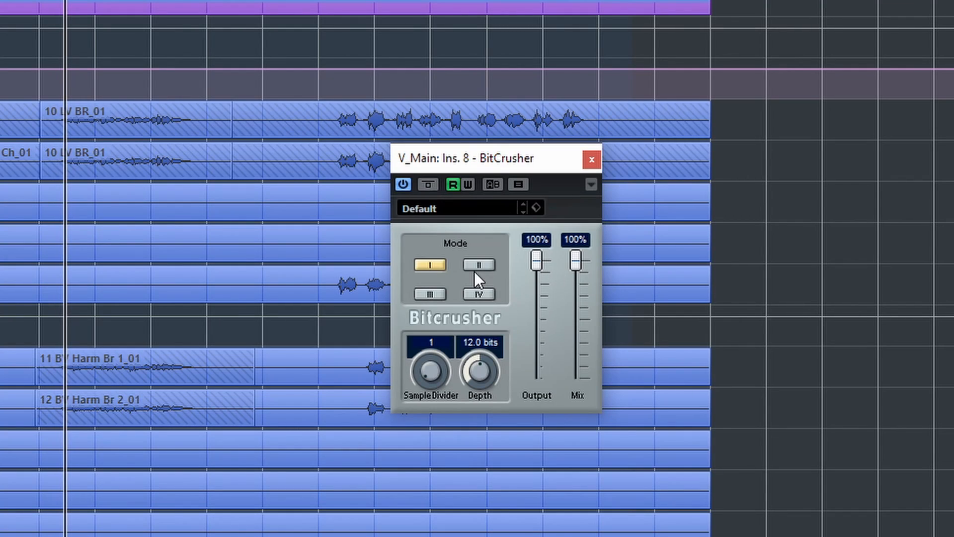
Step: Try BitCrusher modes II and III with Sample Divider at 21 and Depth between 5.5 and 16 bits
scroll(488, 380, down, 1)
drag(488, 380, 487, 408)
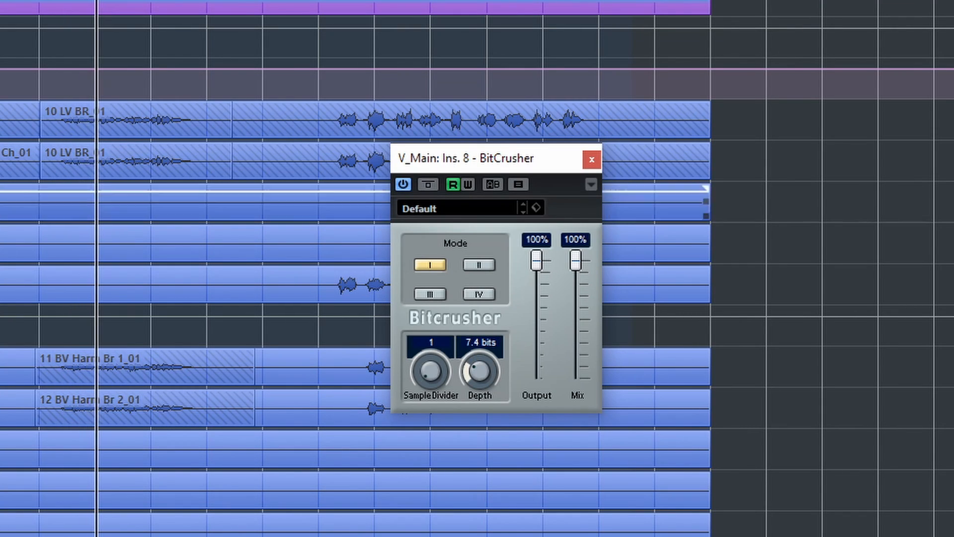
mouse_move(488, 362)
mouse_down()
mouse_move(482, 399)
mouse_move(454, 393)
mouse_move(483, 366)
mouse_move(482, 347)
mouse_up()
drag(430, 366, 430, 275)
click(479, 265)
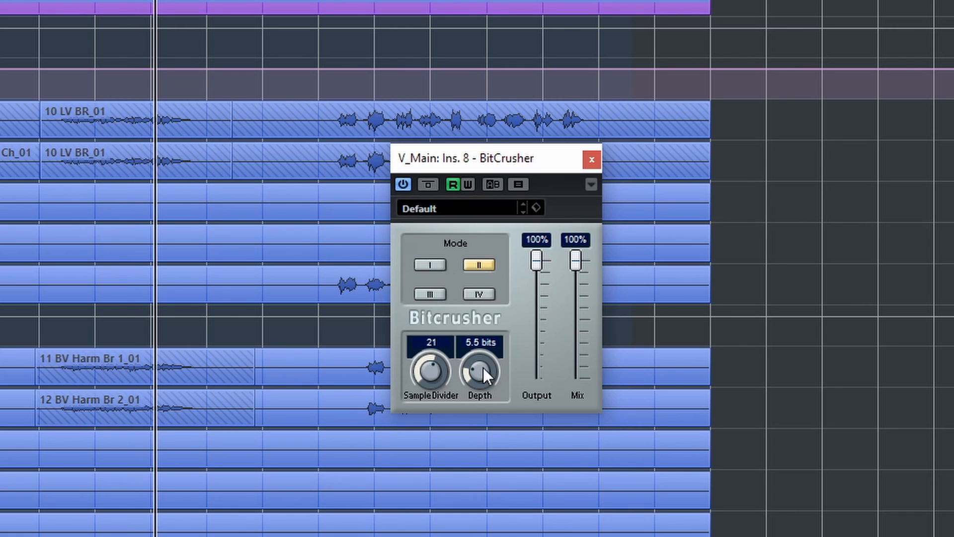
click(430, 294)
drag(492, 369, 484, 285)
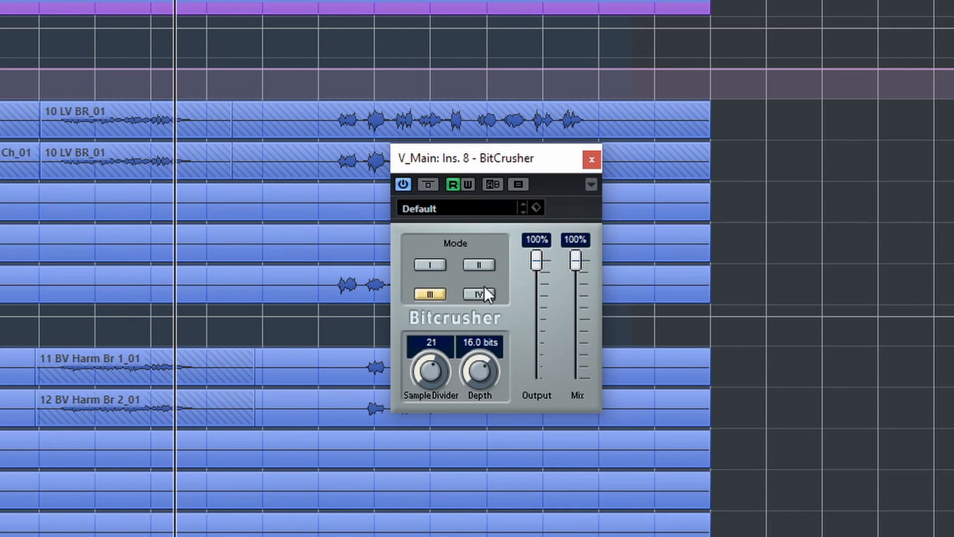
Step: Set BitCrusher to mode IV with Sample Divider 6 and Depth about 12.7 bits, and close its window
click(480, 294)
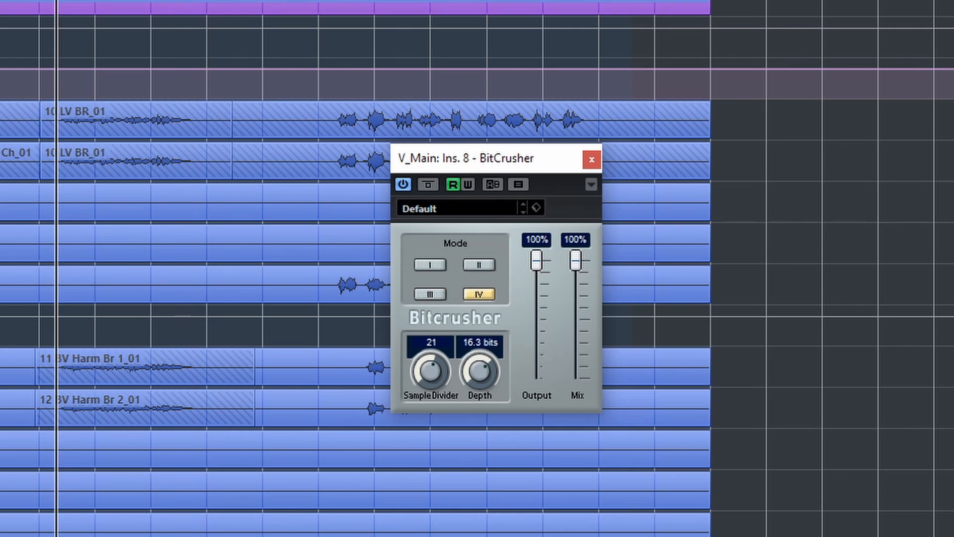
drag(437, 369, 448, 446)
drag(438, 377, 479, 391)
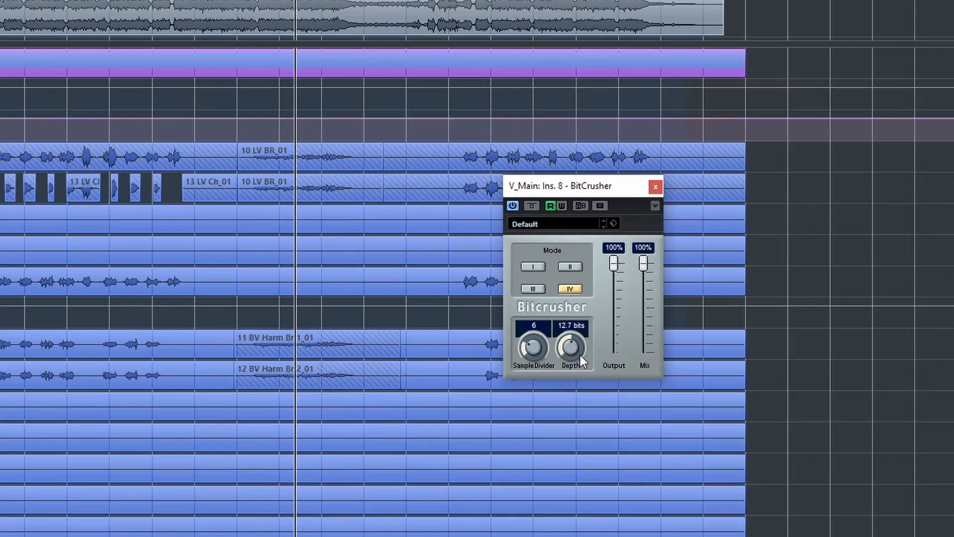
drag(486, 370, 485, 363)
click(756, 229)
Step: Raise the V_Main volume automation to about 4.14 dB over the bridge, from about bar 67 to bar 82
click(100, 179)
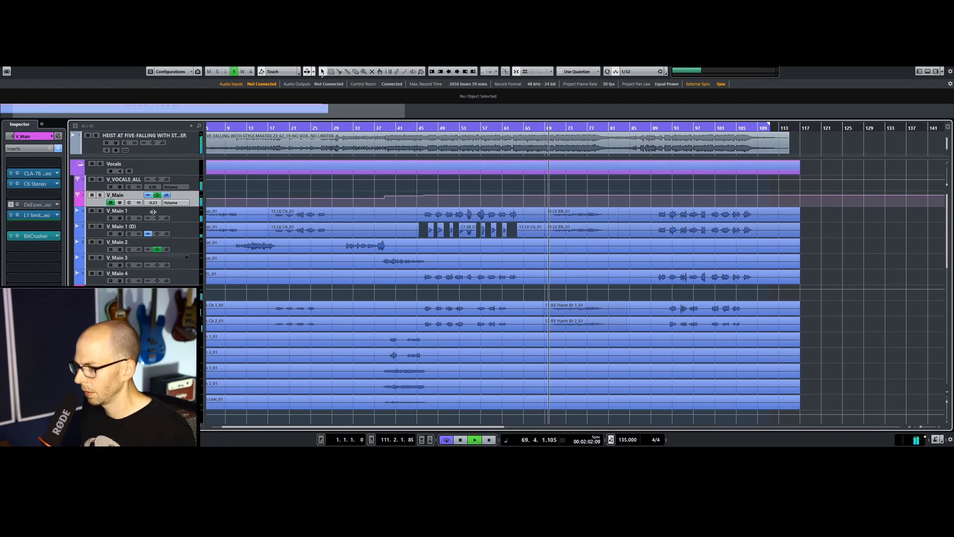
click(618, 197)
drag(580, 199, 571, 201)
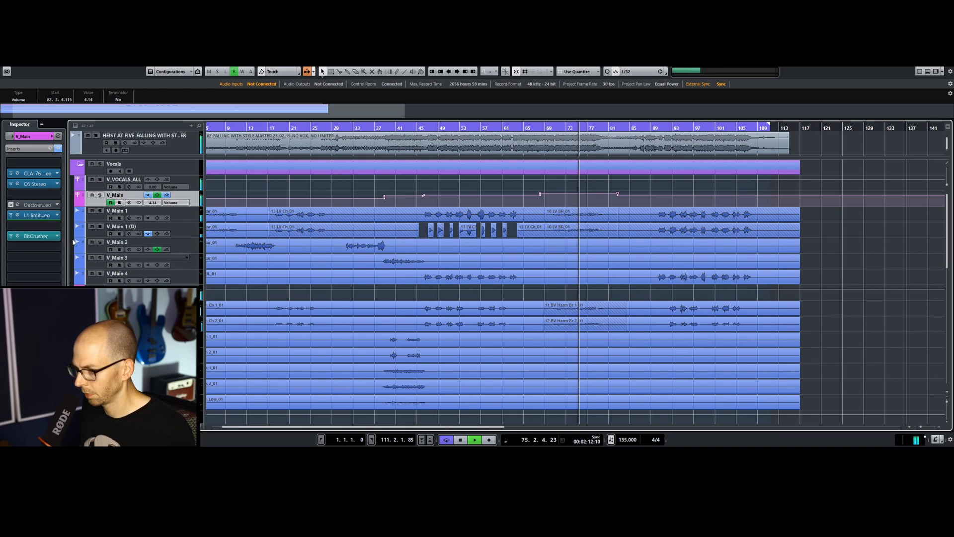
Step: Pull the FX 1 send's volume automation down to -oo from about bar 68 to bar 82, and start playback at bar 68
scroll(462, 358, down, 10)
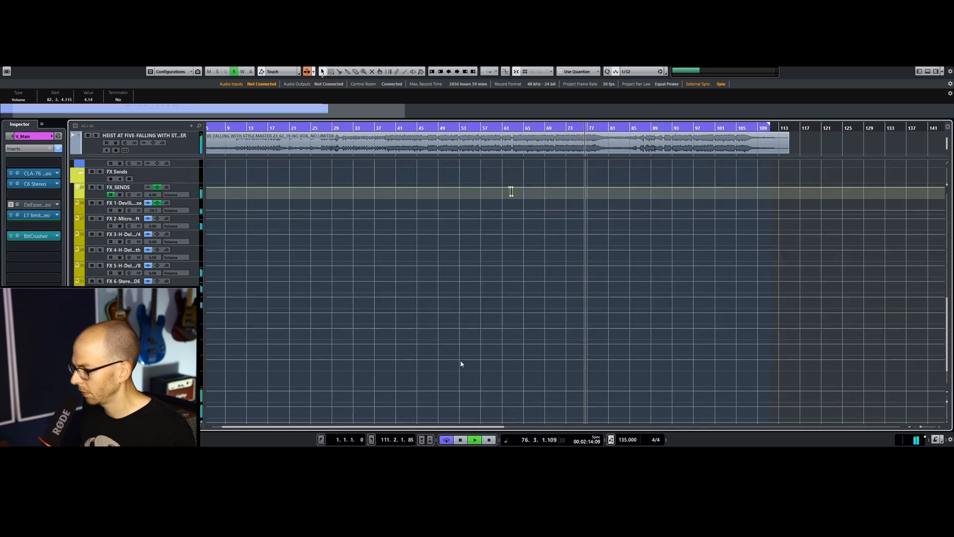
scroll(463, 357, up, 5)
key(space)
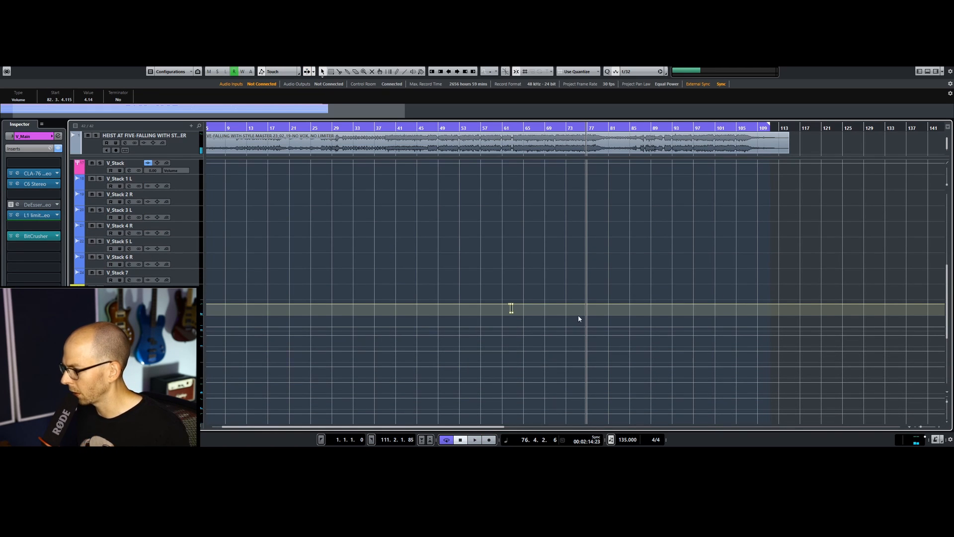
scroll(547, 249, down, 3)
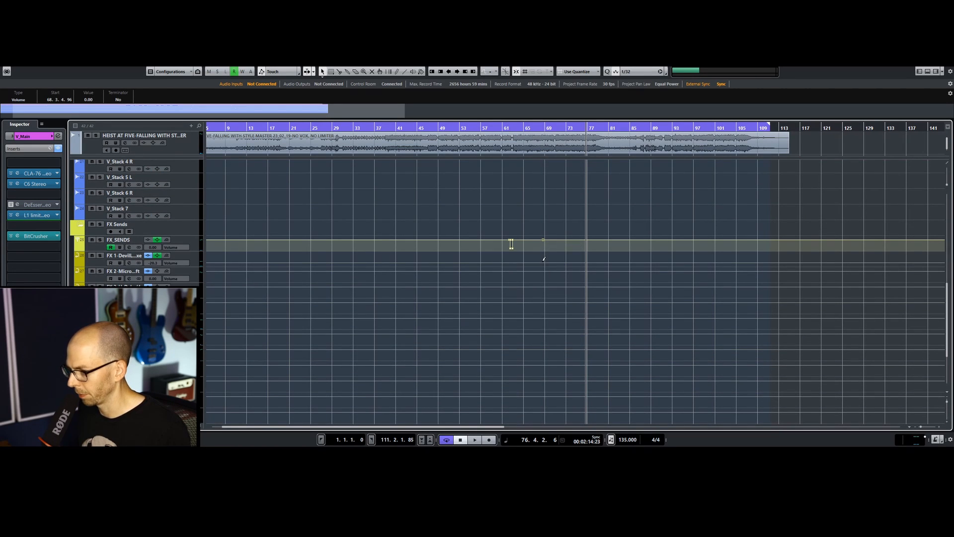
click(543, 259)
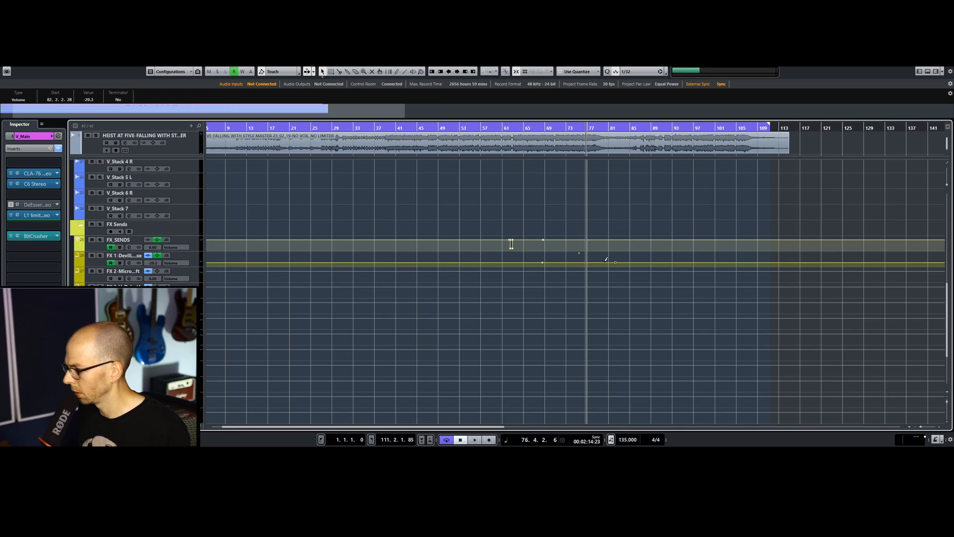
click(541, 125)
click(540, 129)
key(space)
Step: Delete the bridge clip 10 LV BR_01 from V_Main 1 (D) and select the matching clip on V_Main 1
scroll(605, 308, up, 10)
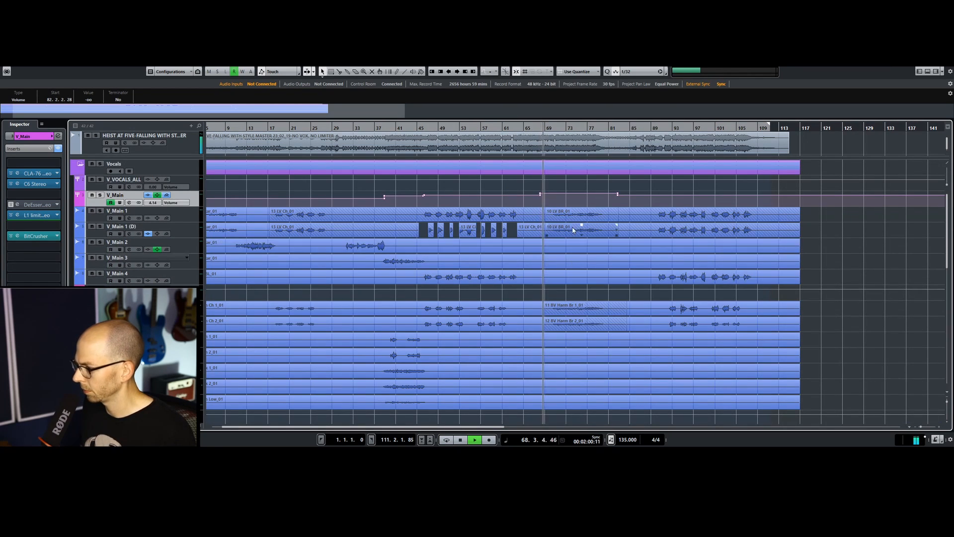
click(592, 214)
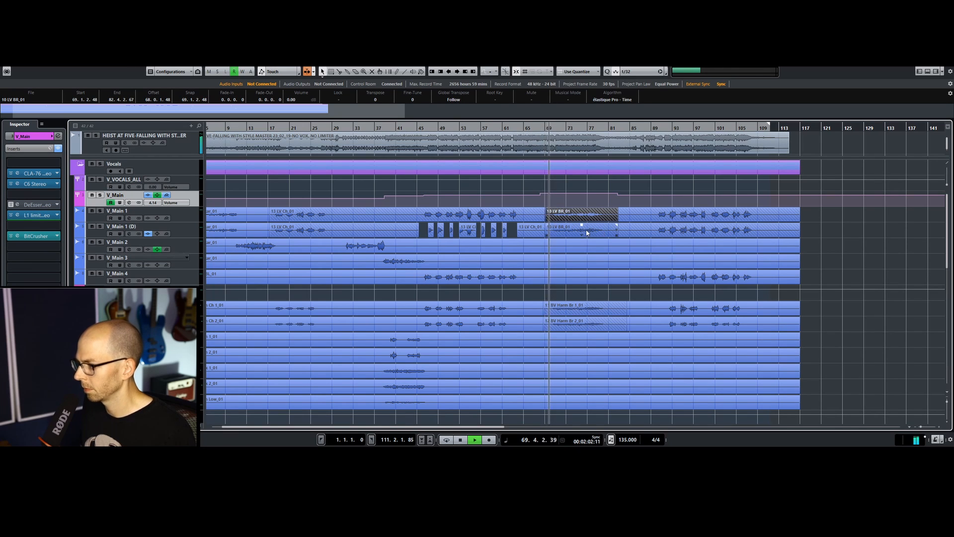
click(557, 235)
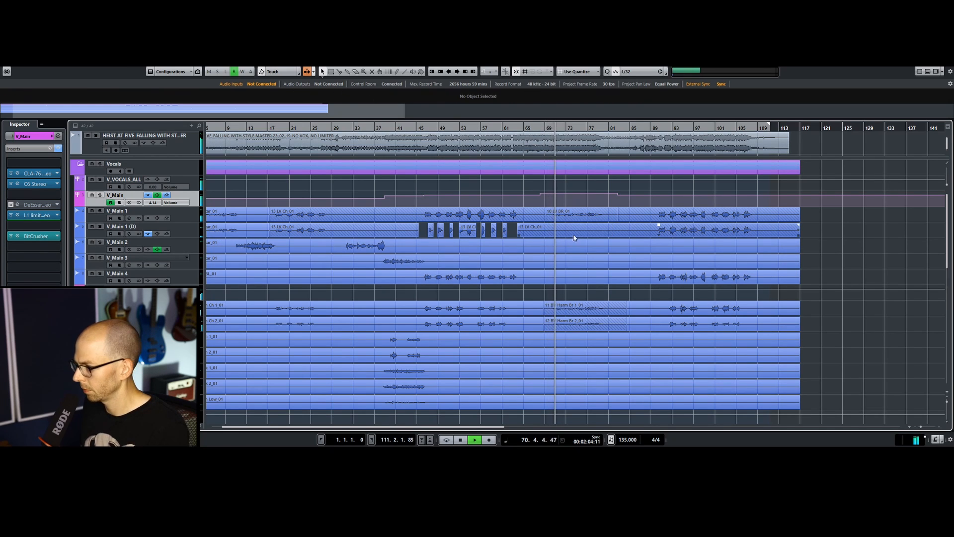
drag(557, 237, 567, 216)
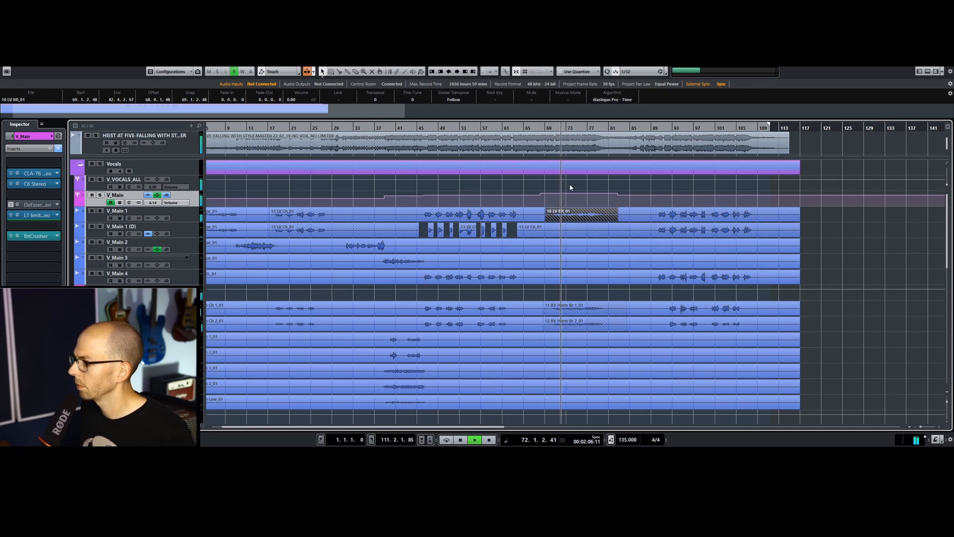
Step: Raise the V_Main volume automation over the bridge to 6.02 dB, stop playback and return to the song's opening bars
drag(578, 192, 579, 191)
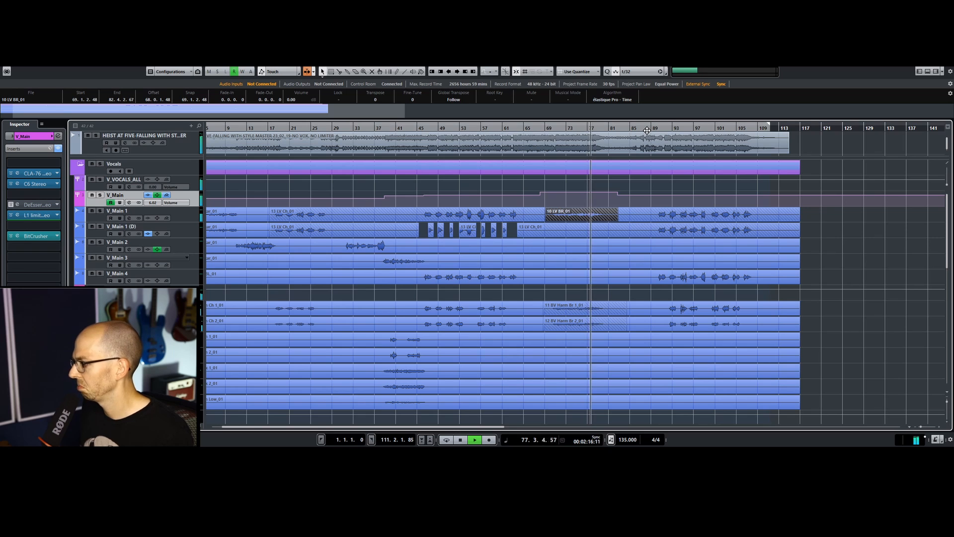
key(space)
drag(513, 127, 227, 159)
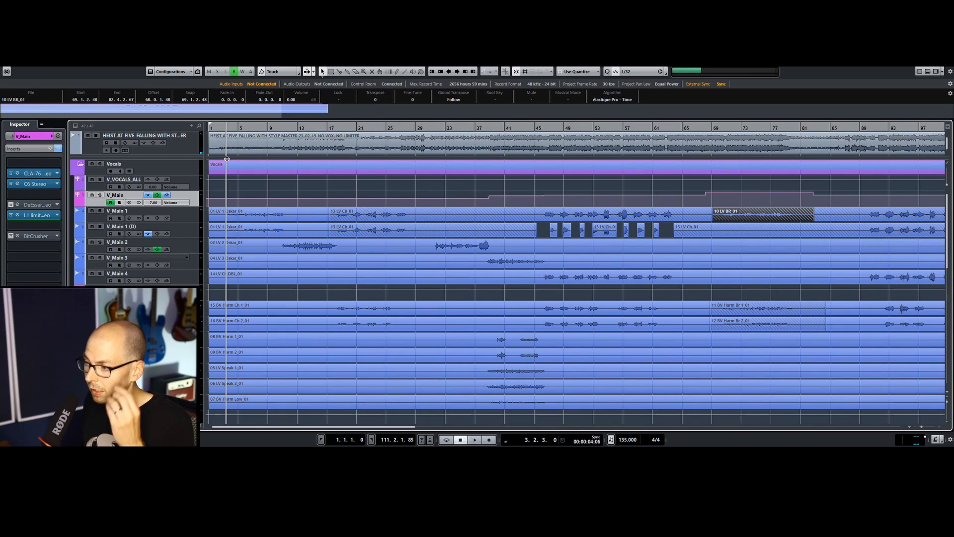
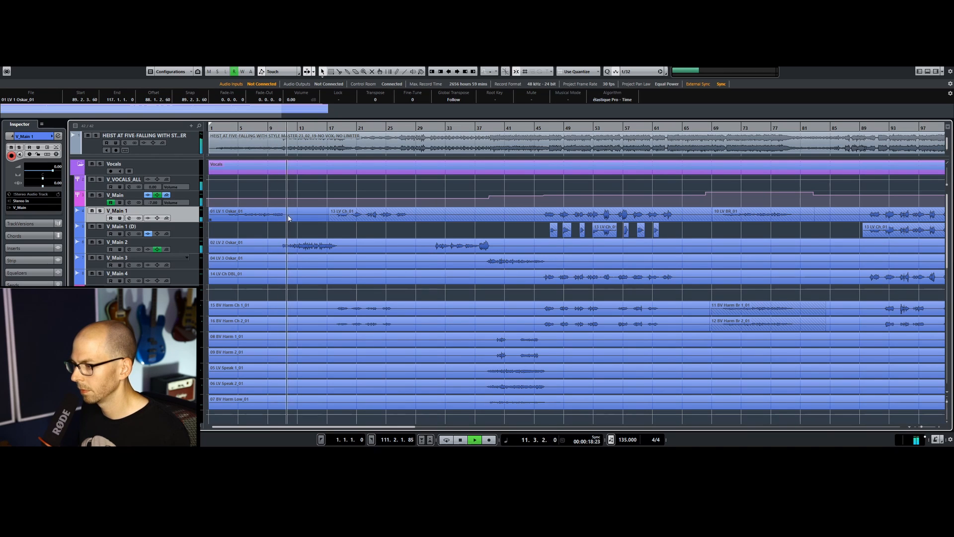
Step: Raise the V_Main volume automation to about -3.65 dB from about bar 11 to bar 18 and play the section back
key(space)
mouse_move(289, 196)
drag(287, 128, 274, 195)
click(273, 195)
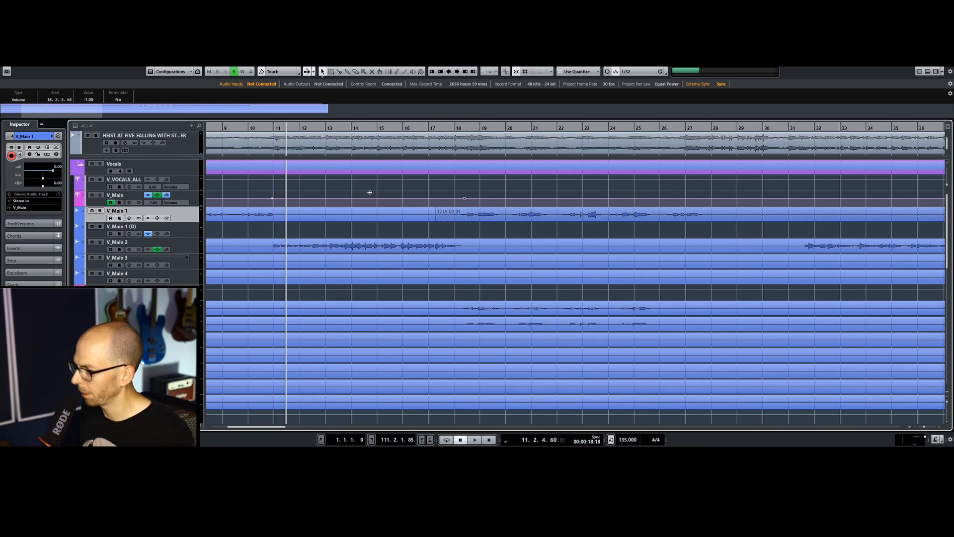
drag(368, 193, 369, 192)
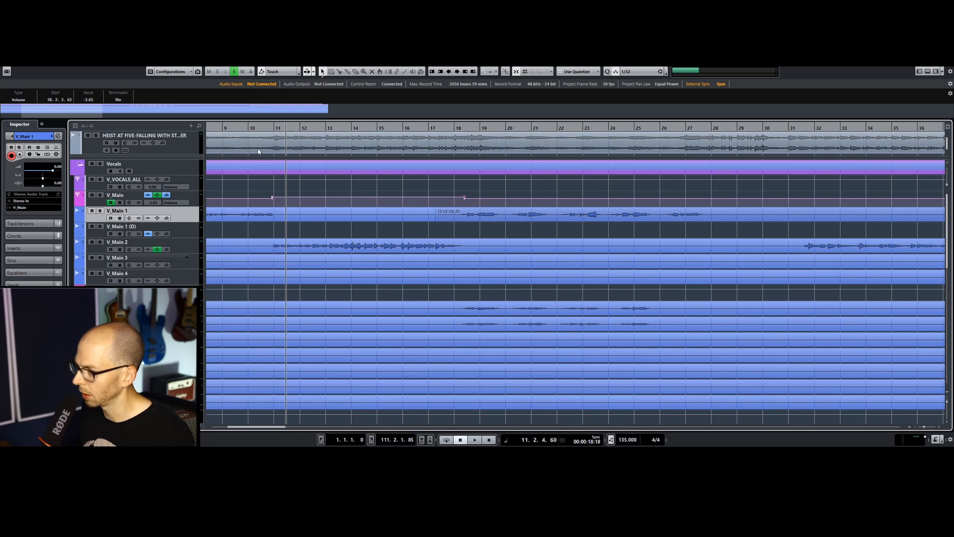
click(269, 126)
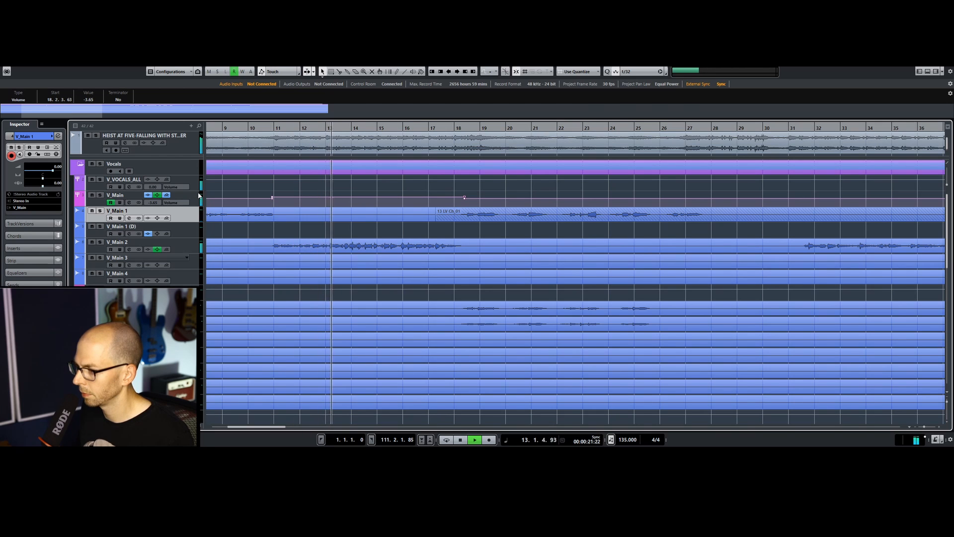
key(space)
drag(288, 126, 282, 123)
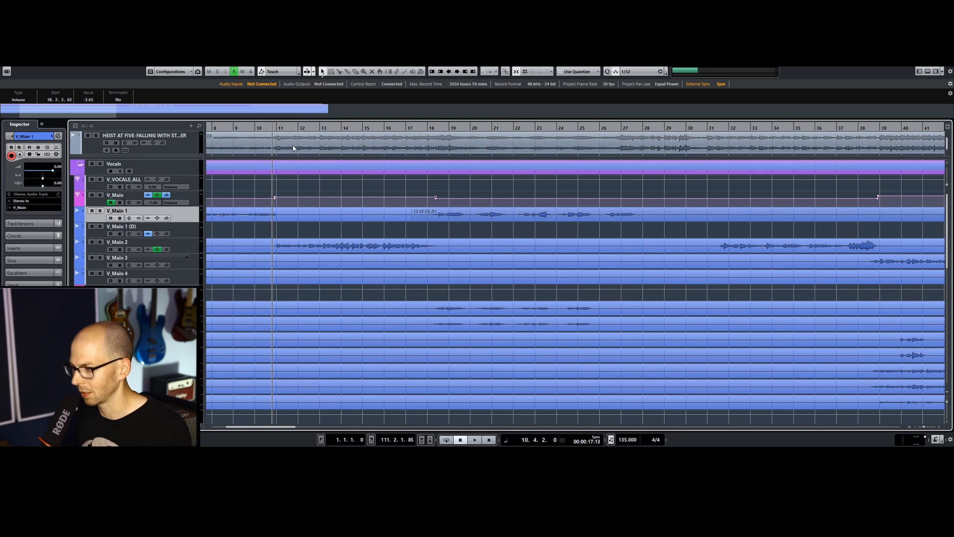
key(space)
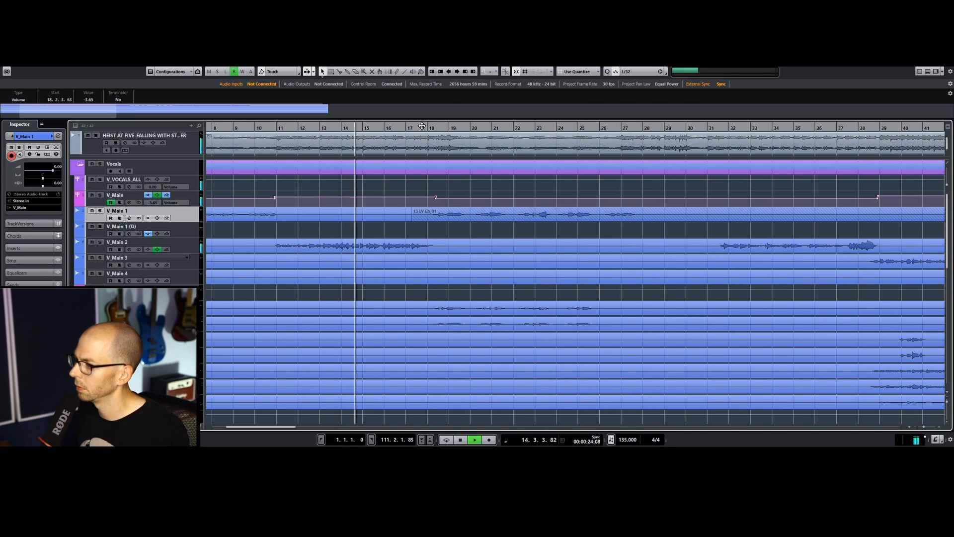
key(space)
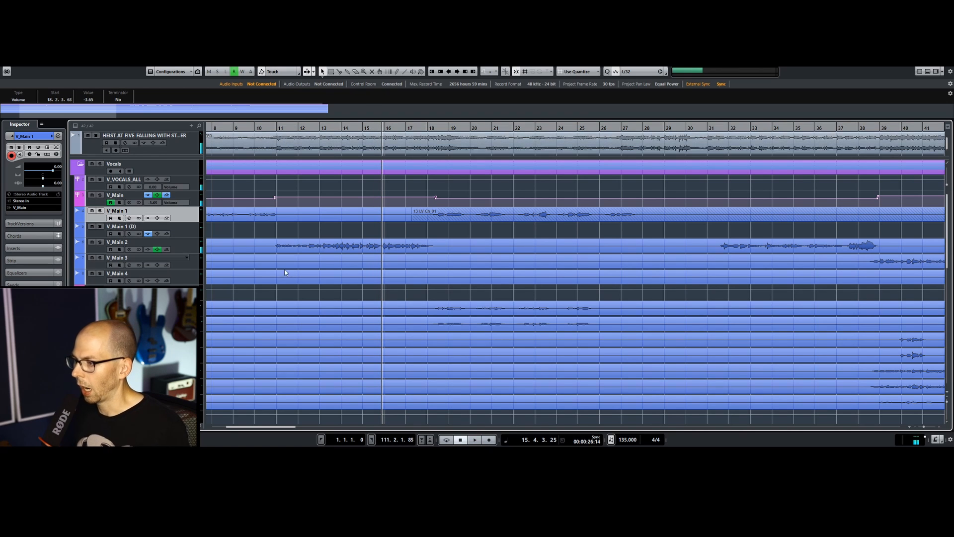
Step: Select the instrumental master track and place its Channel Settings window over the arrangement, with the playhead at about bar 10
click(352, 245)
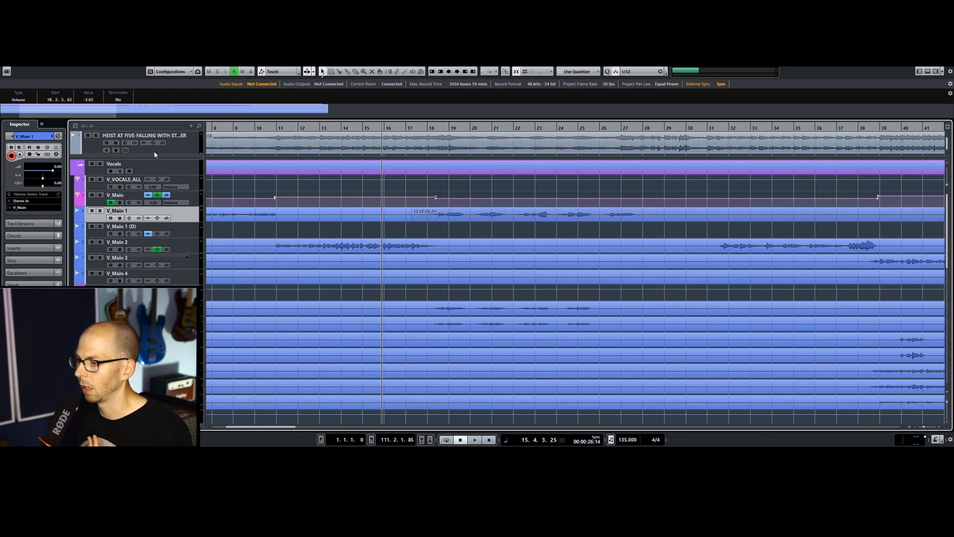
click(176, 150)
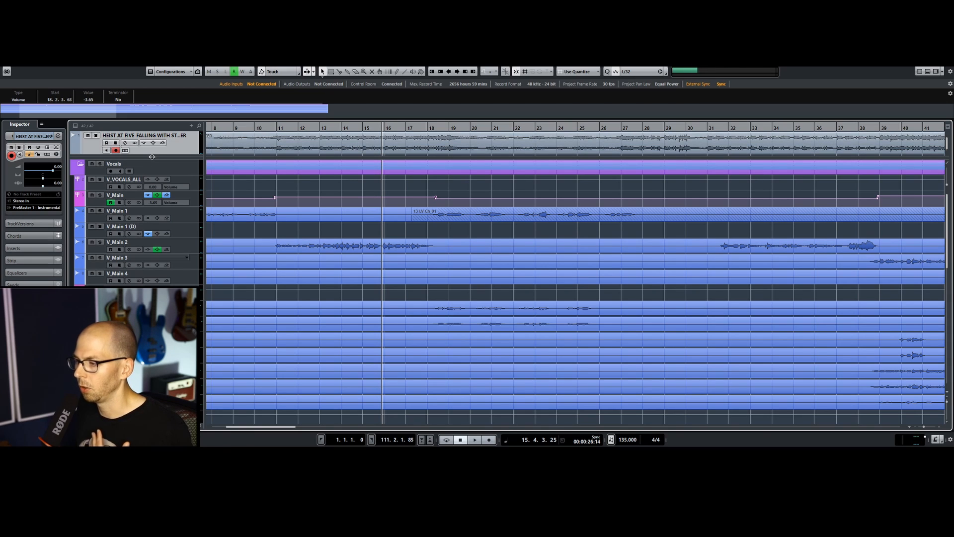
drag(281, 129, 267, 129)
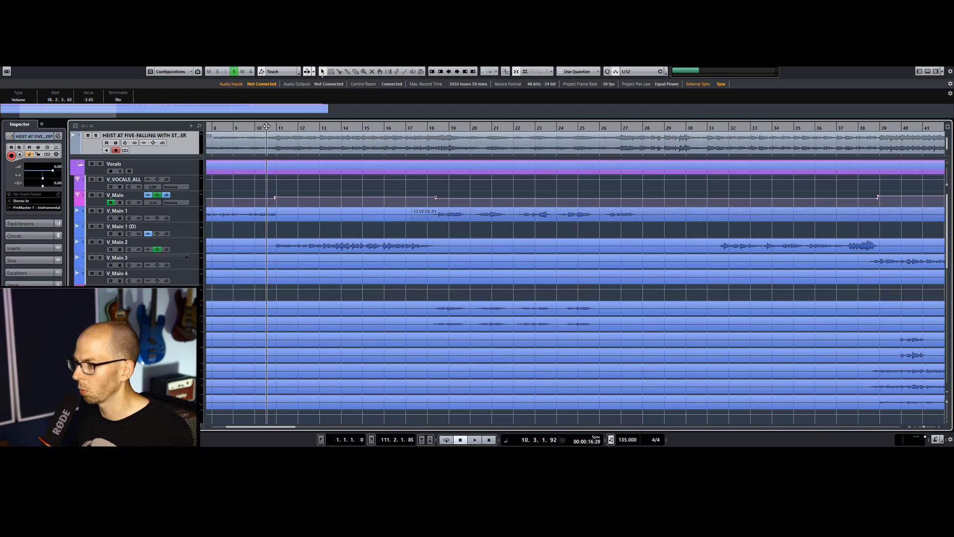
click(28, 273)
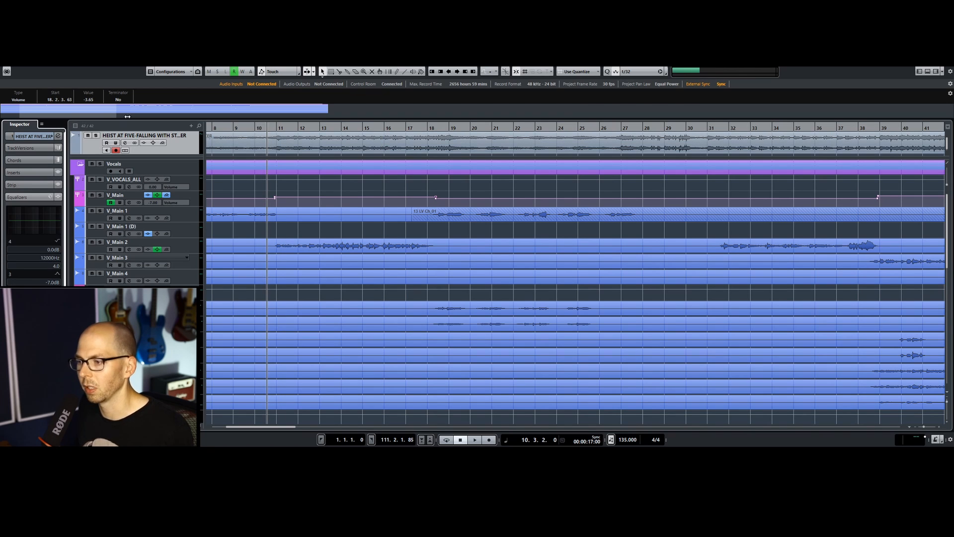
click(58, 136)
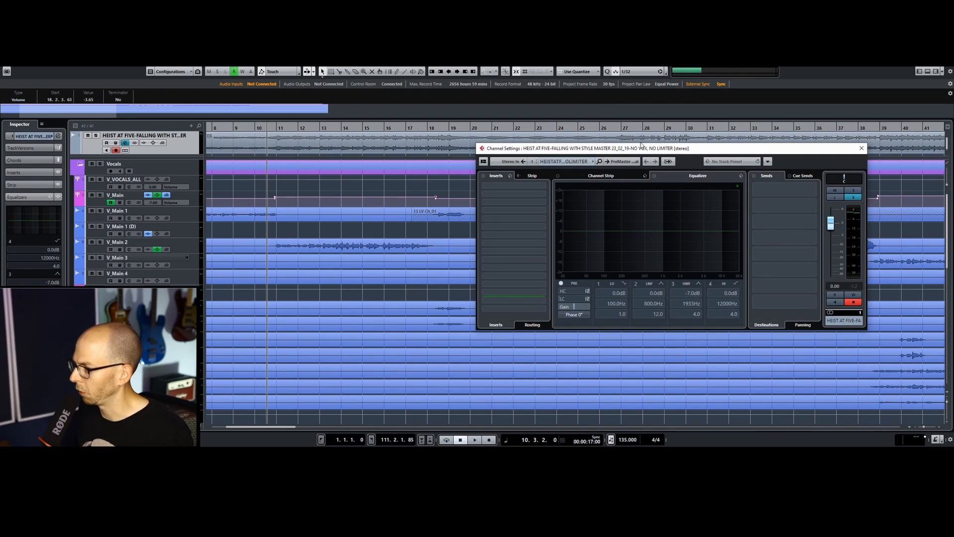
click(642, 148)
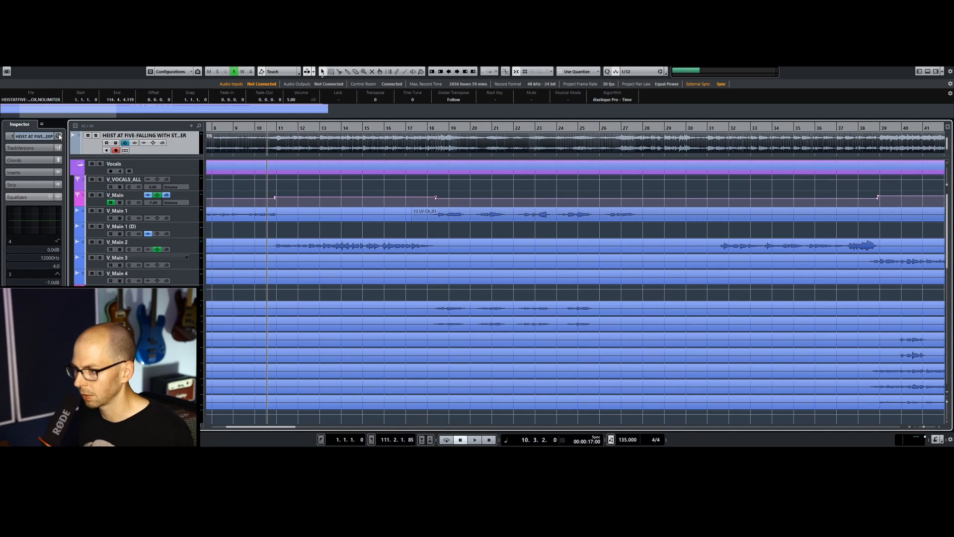
click(125, 143)
drag(593, 148, 583, 174)
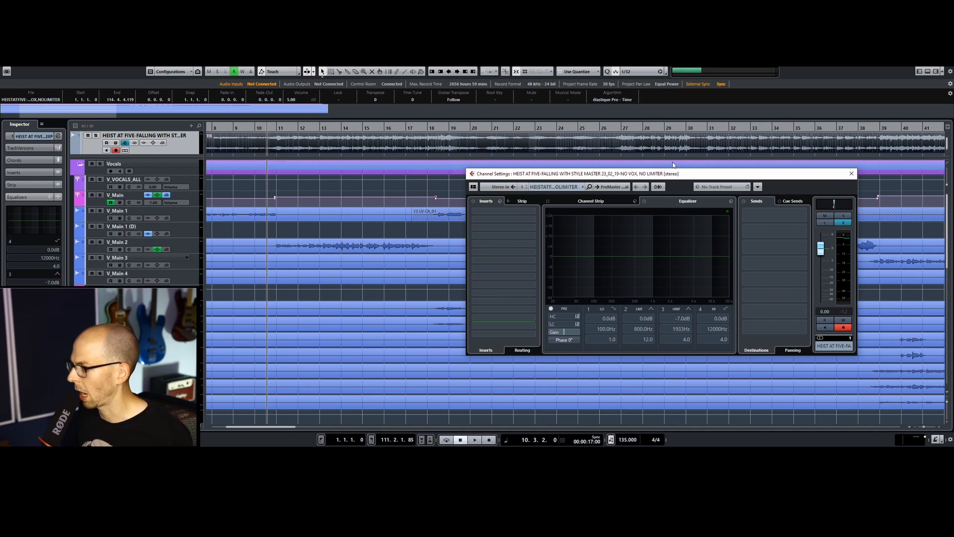
Step: Sweep a strong boost on EQ band 3 of the instrumental during playback, ending at about 423.3 Hz and 23.3 dB
drag(658, 257, 656, 248)
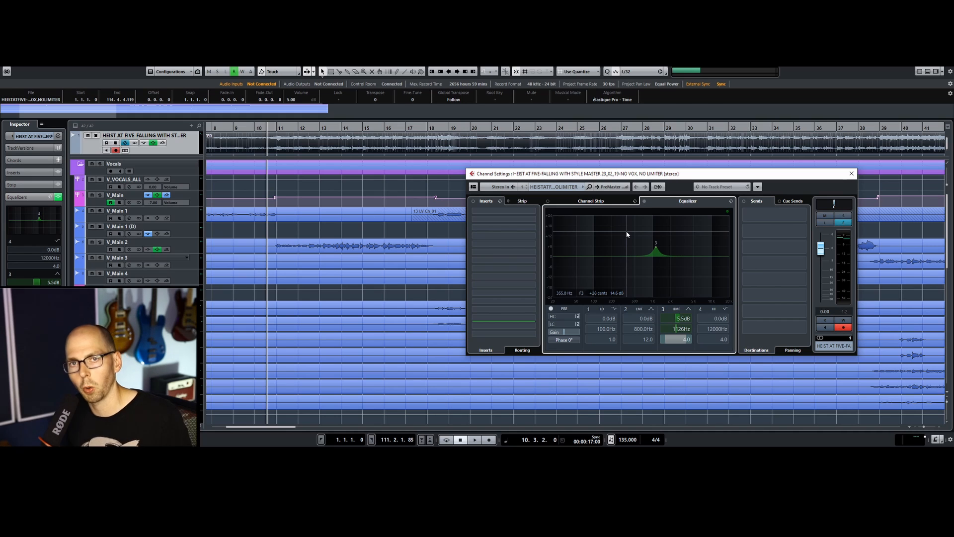
key(space)
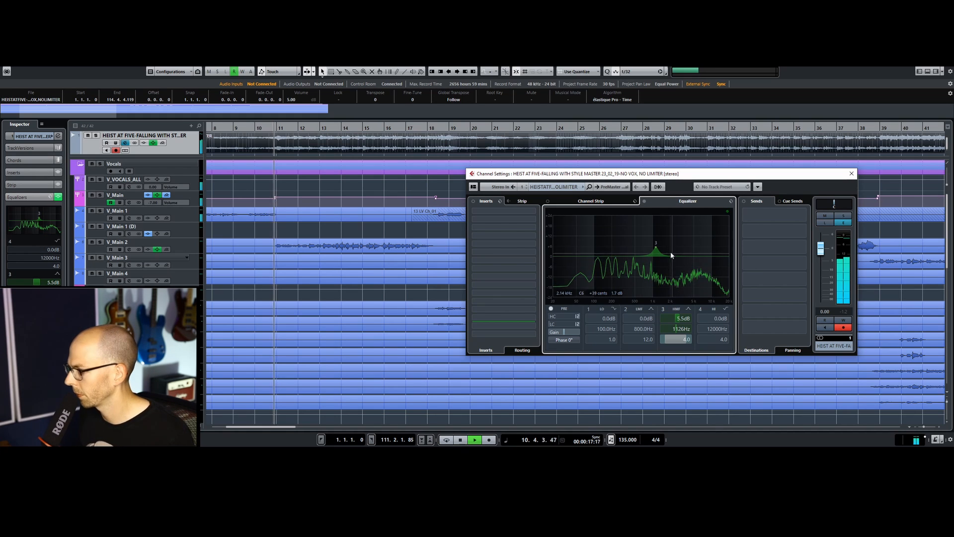
drag(660, 248, 652, 225)
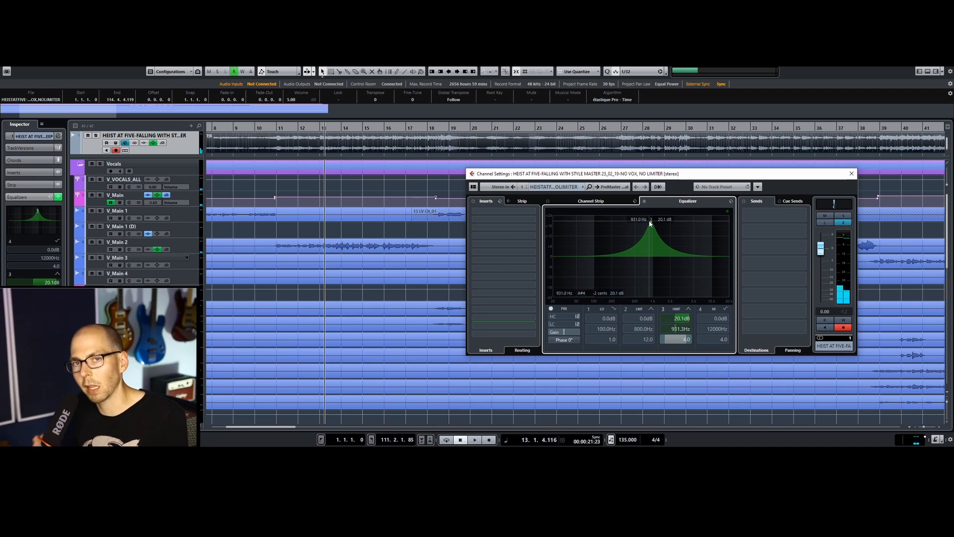
drag(650, 225, 632, 221)
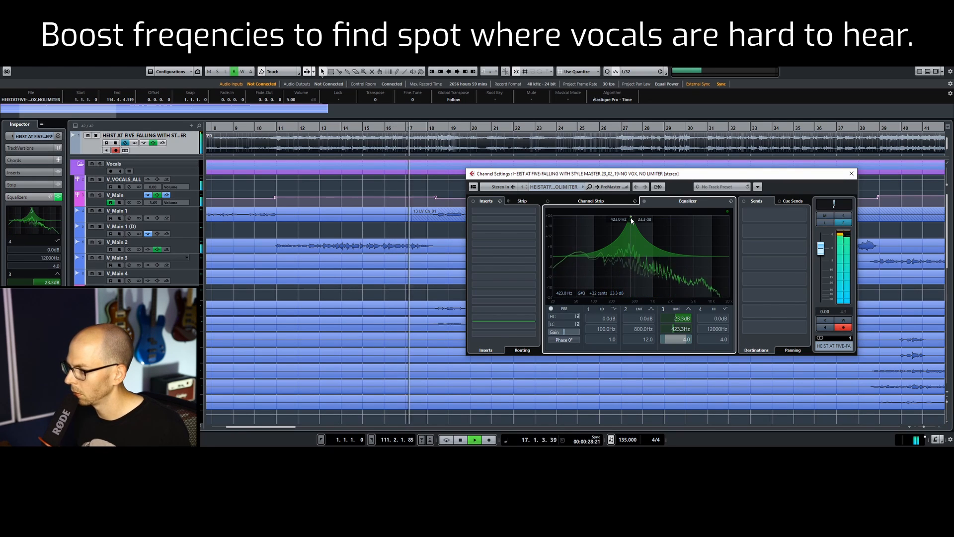
Step: Cut EQ band 3 of the instrumental to -8.1 dB at 423.3 Hz, close the channel window and play back from bar 11
drag(631, 220, 636, 273)
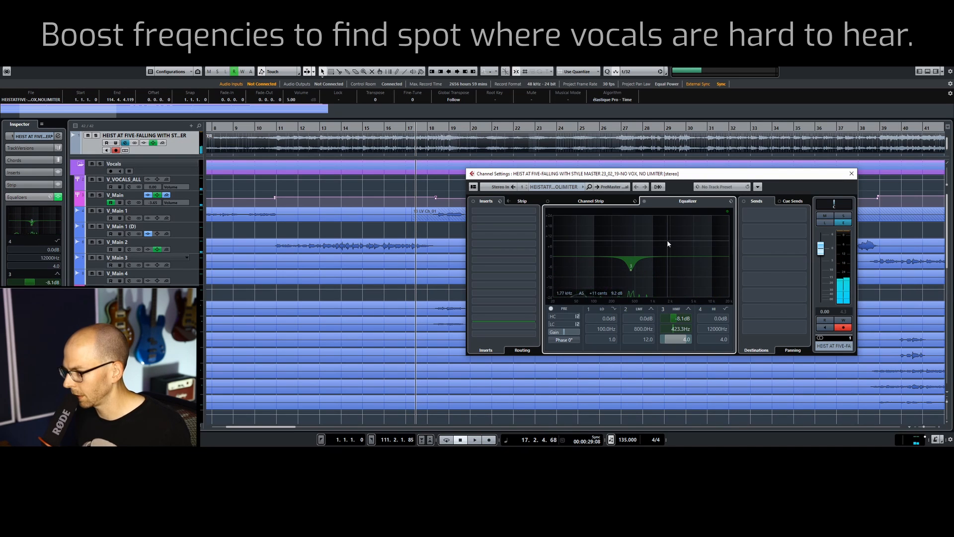
click(279, 128)
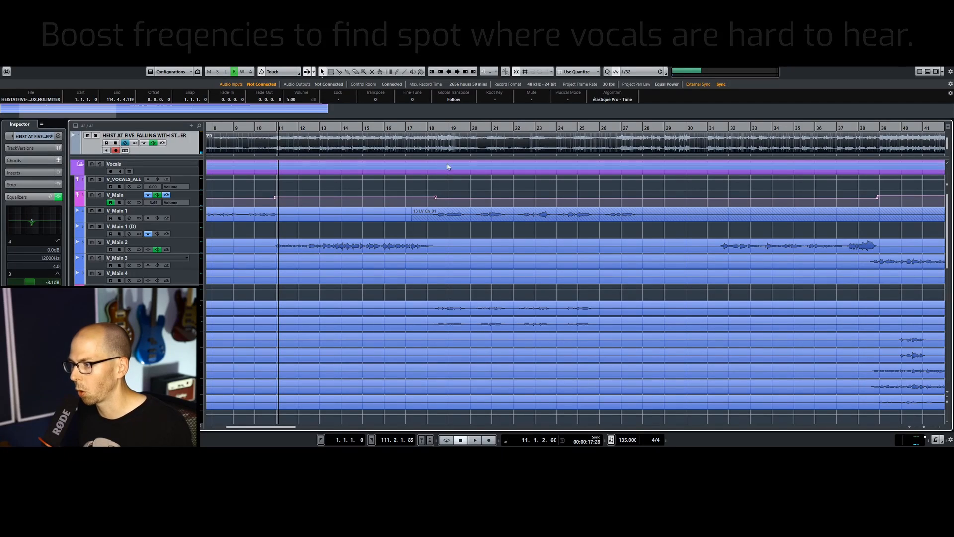
key(space)
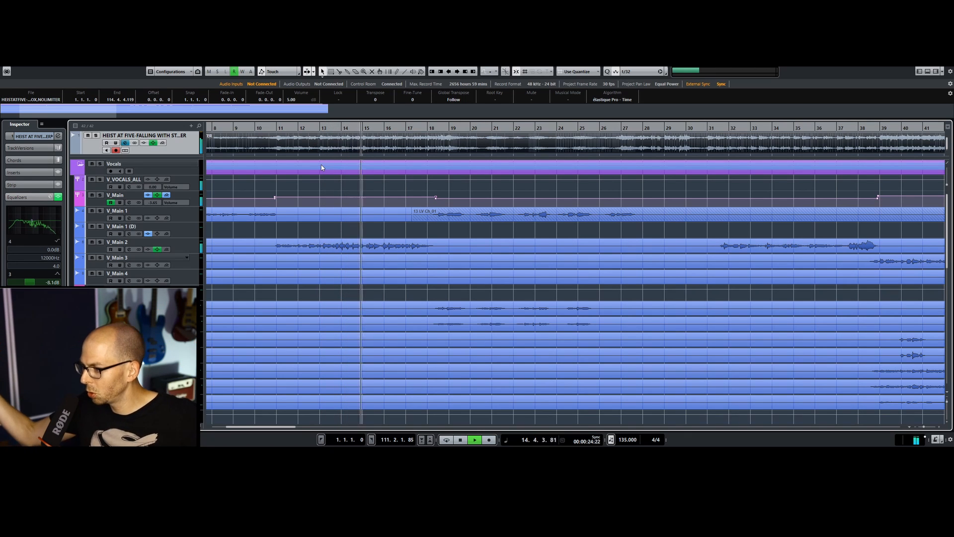
key(space)
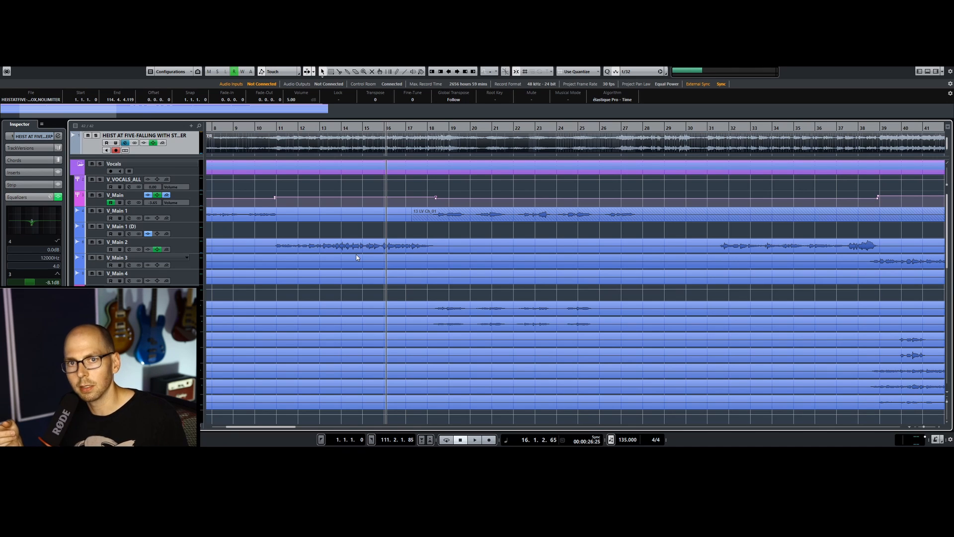
click(392, 243)
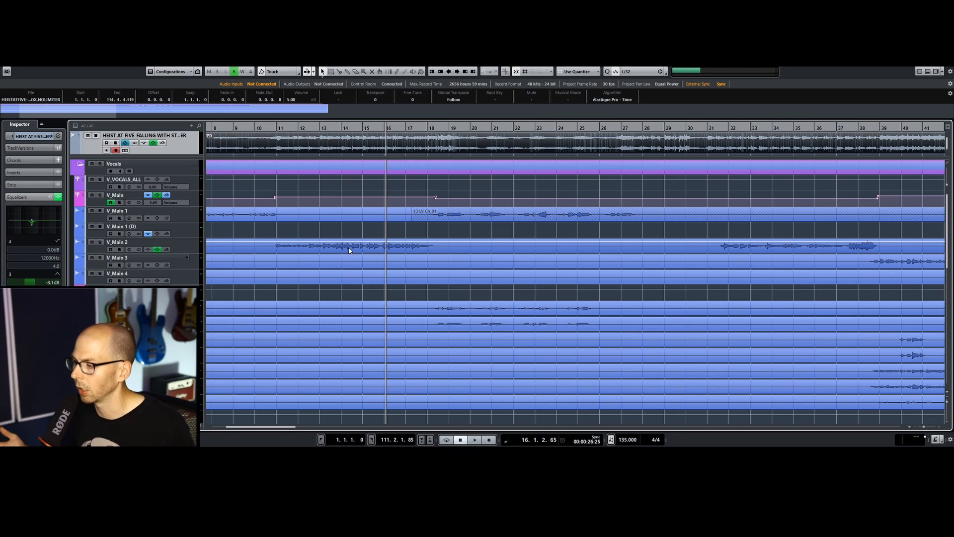
click(341, 228)
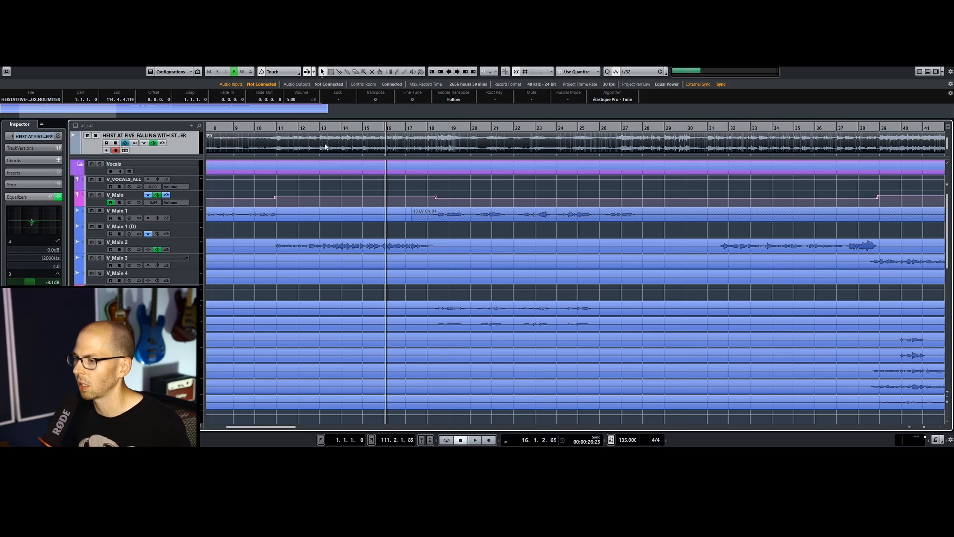
click(305, 129)
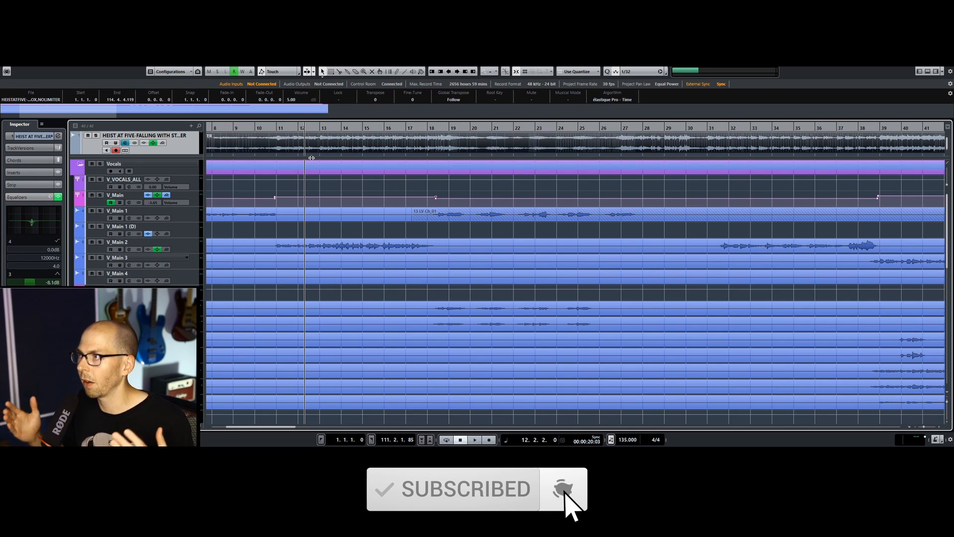
Step: Play back the mix from about bar 12 and check the instrumental's EQ curve in its Channel Settings window
key(space)
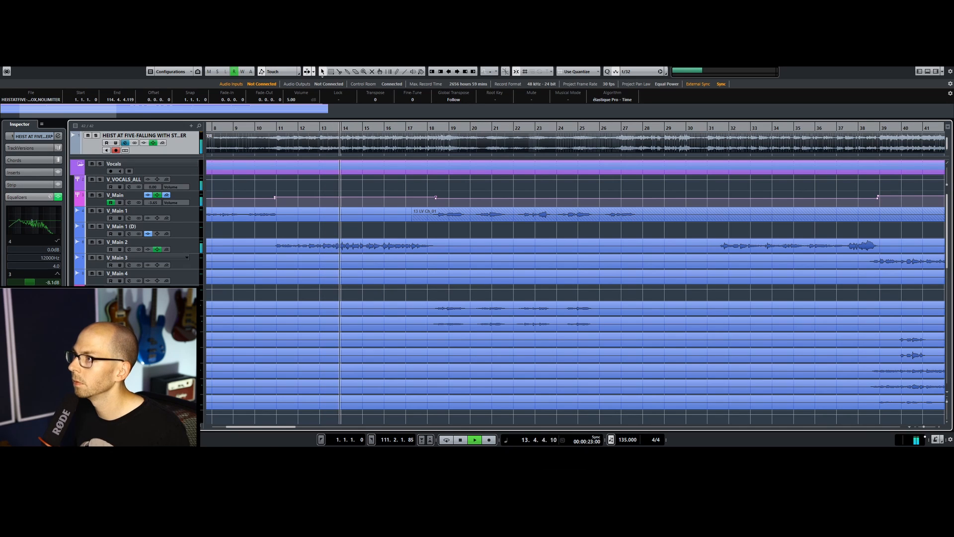
key(space)
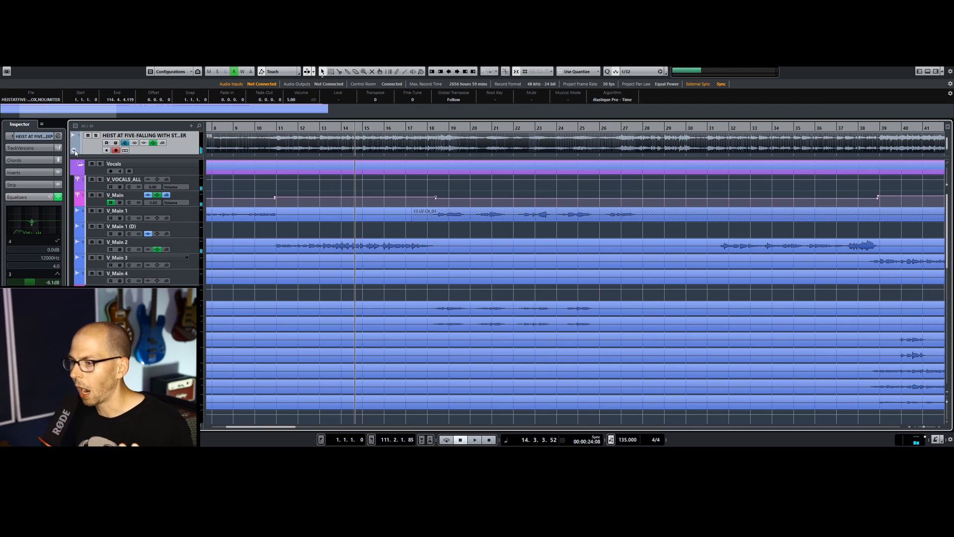
click(58, 136)
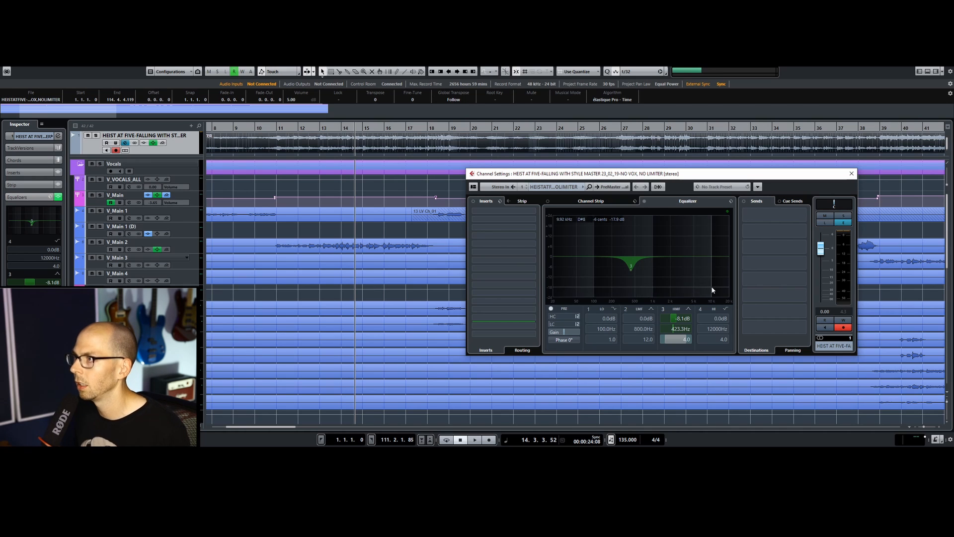
key(space)
click(852, 173)
key(space)
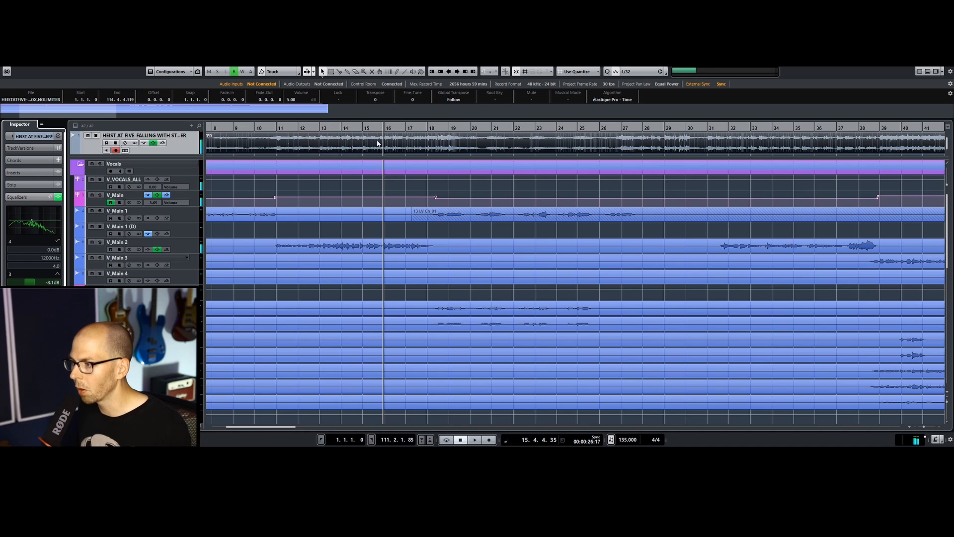
Step: Solo the instrumental track during playback from about bar 16 and open its Channel Settings window
click(57, 136)
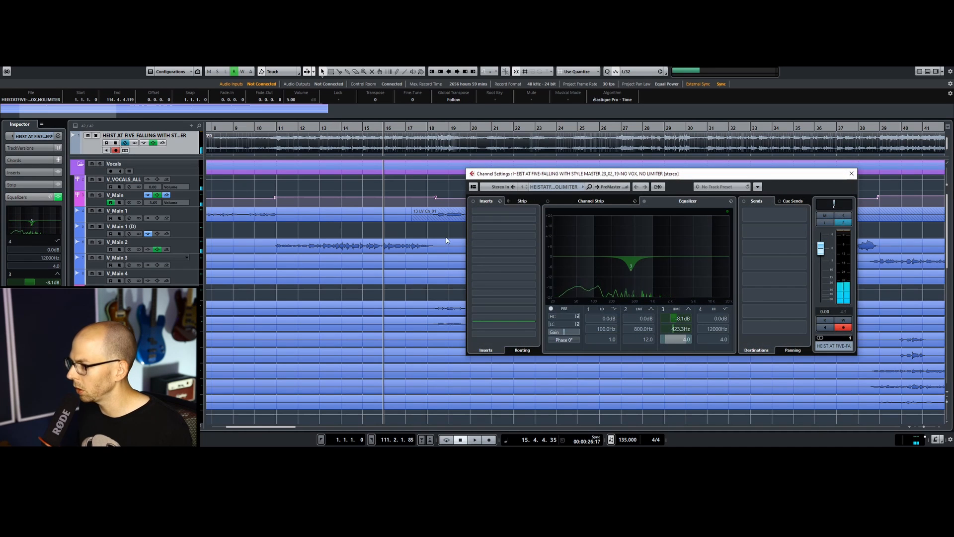
key(space)
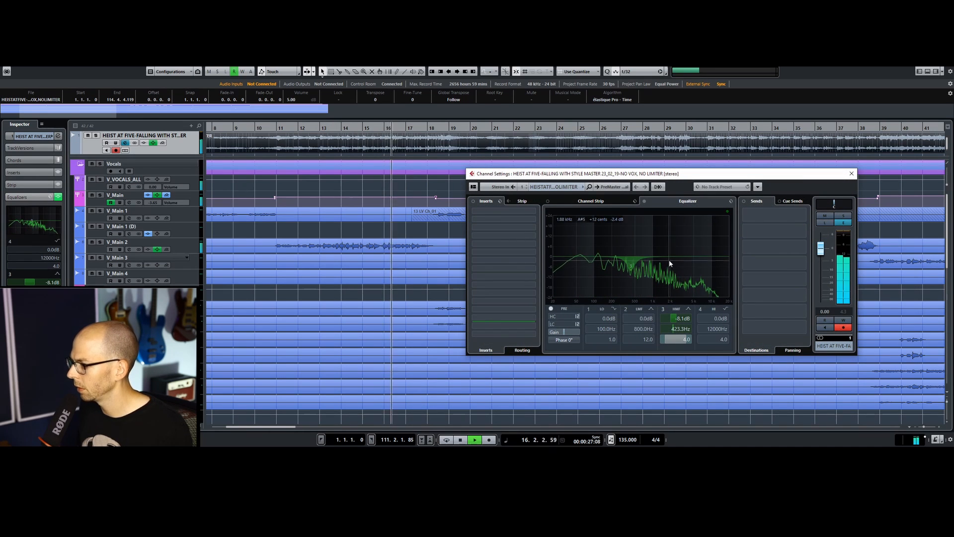
click(58, 135)
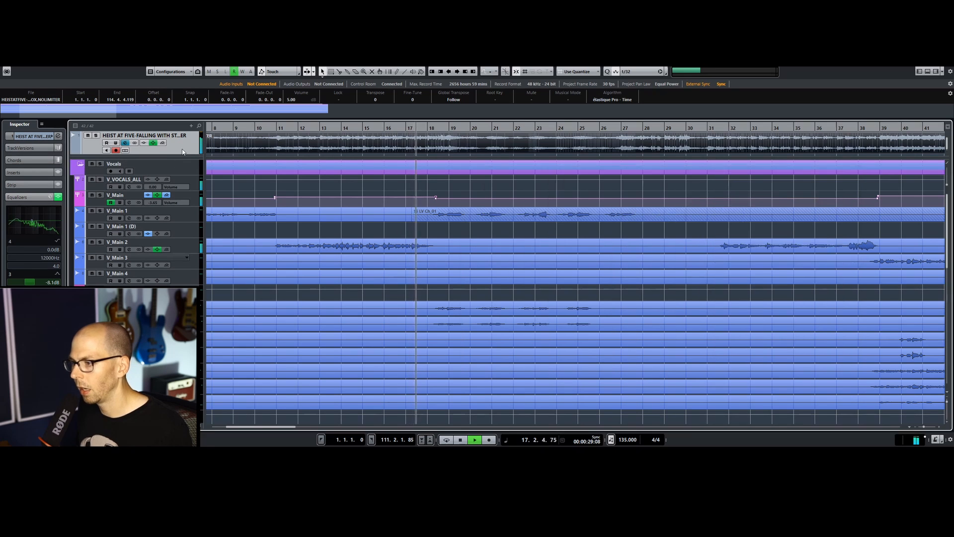
key(s)
click(58, 136)
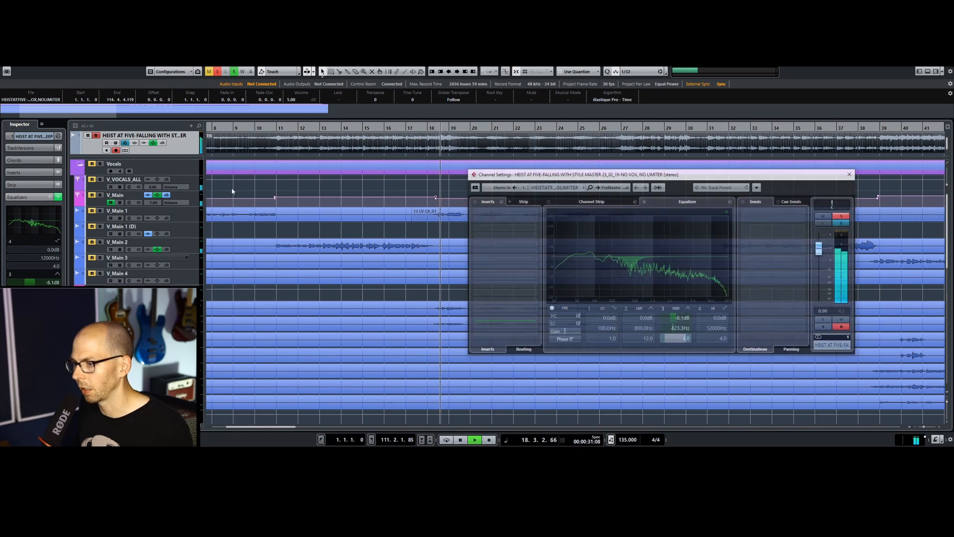
Step: Enable EQ band 2 of the instrumental at about 3896 Hz and 1.1 dB and replay from about bar 15
key(space)
click(627, 309)
drag(647, 256, 689, 257)
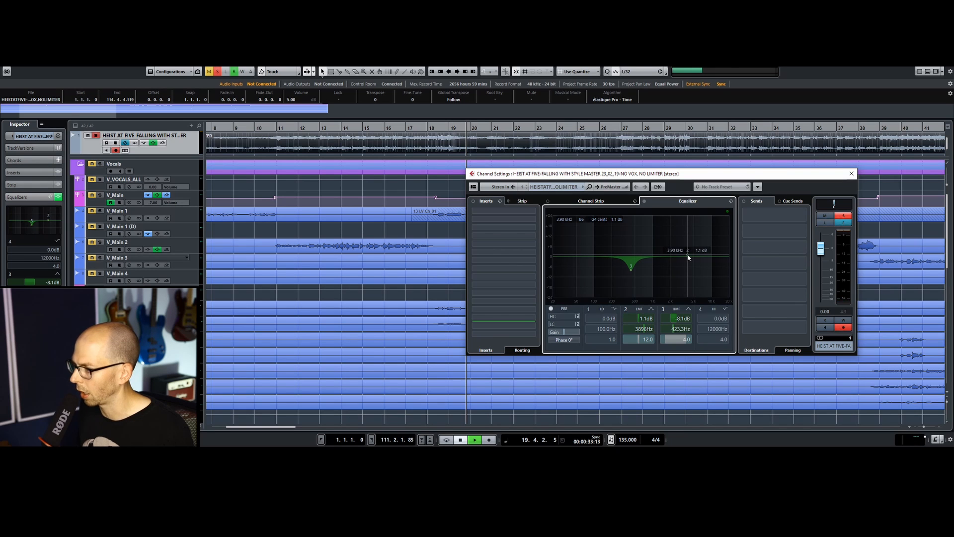
key(space)
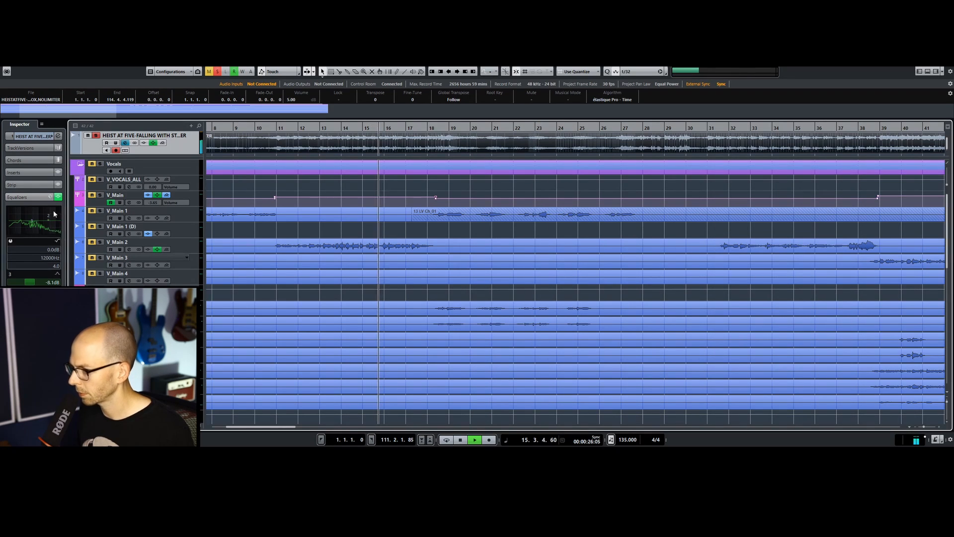
click(58, 135)
key(space)
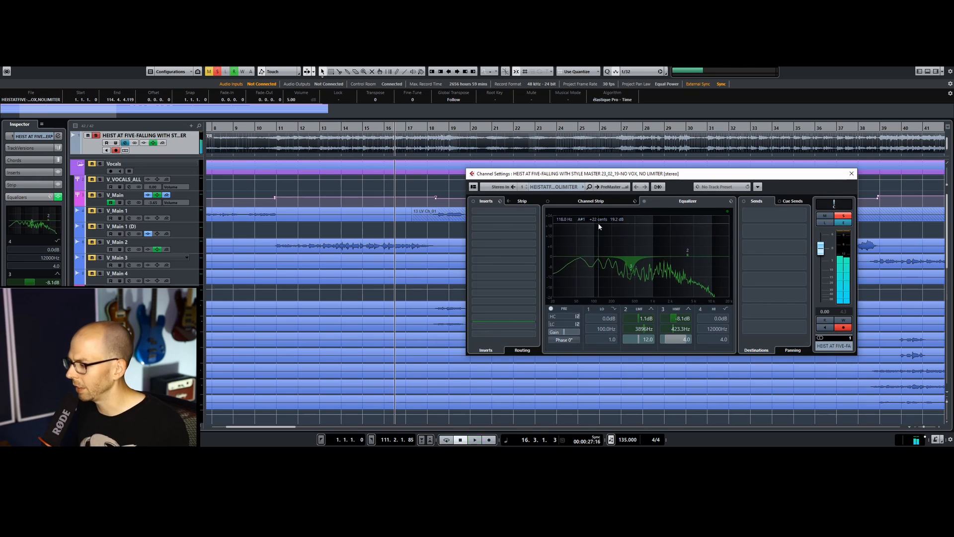
key(space)
Step: Sweep a strong boost on EQ band 2 of the soloed instrumental during playback, ending at about 1062 Hz and 18.1 dB
drag(689, 256, 671, 225)
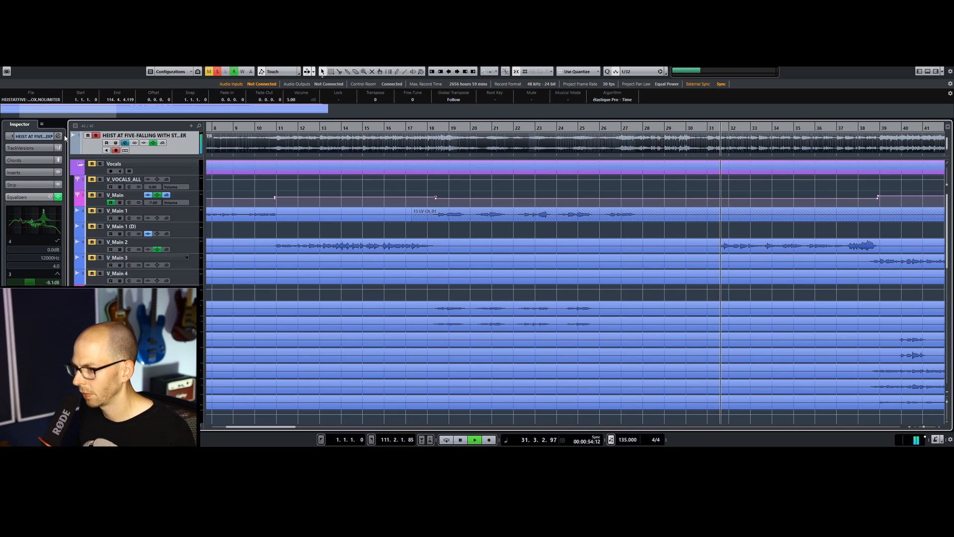
click(58, 136)
mouse_move(670, 225)
mouse_down()
mouse_move(672, 251)
mouse_move(681, 252)
mouse_move(677, 230)
mouse_move(650, 230)
mouse_move(655, 222)
mouse_up()
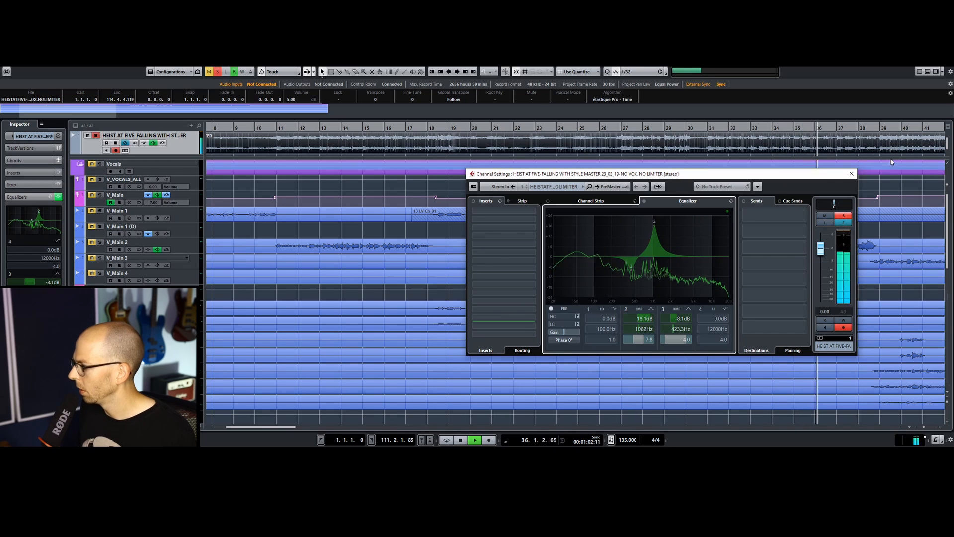
click(852, 174)
click(58, 136)
click(852, 173)
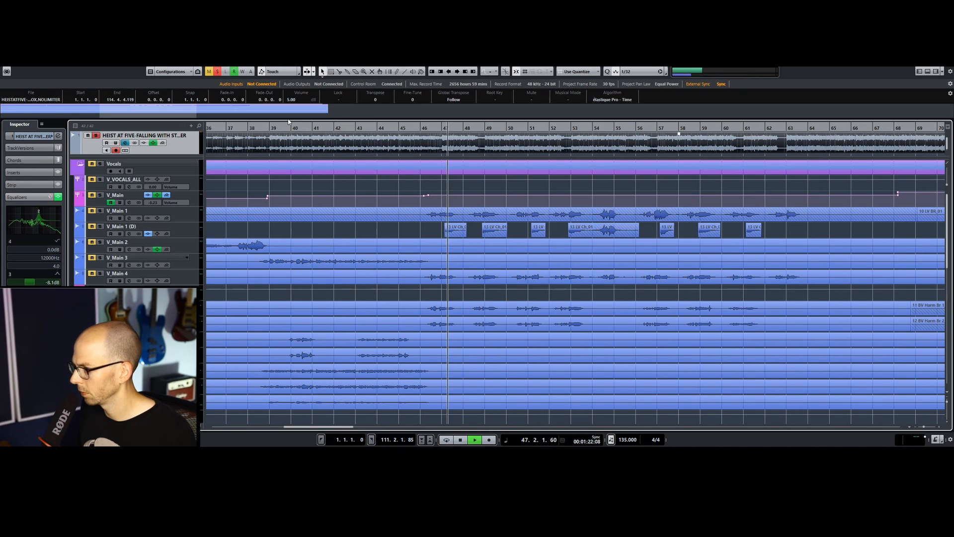
click(59, 135)
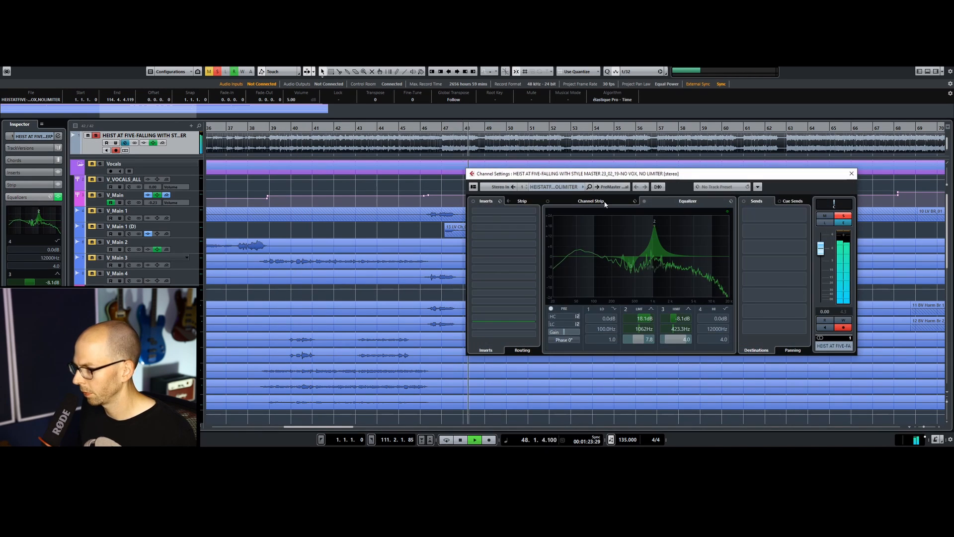
Step: Cut EQ band 2 of the instrumental to -6.3 dB at 2079 Hz with a Q of 6.7 and close the channel window
drag(654, 222, 690, 267)
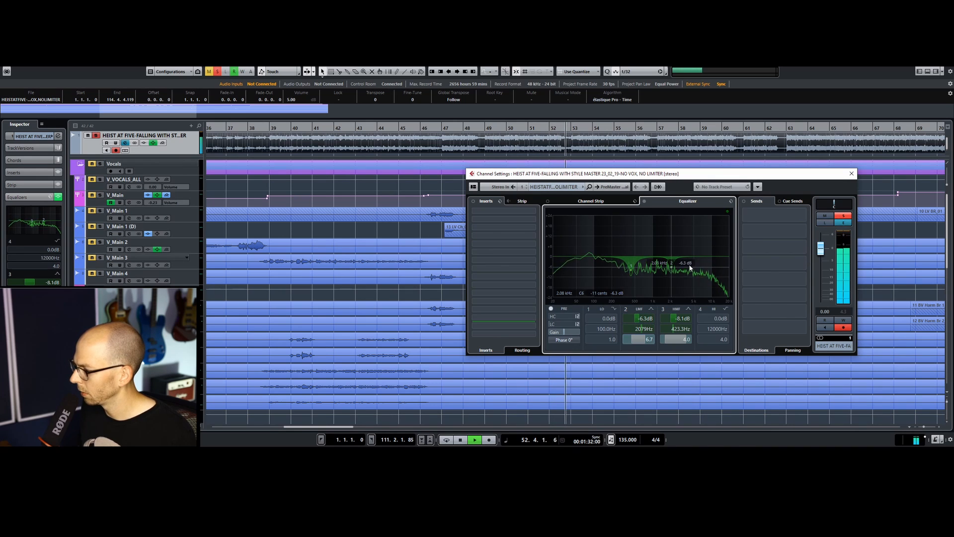
key(space)
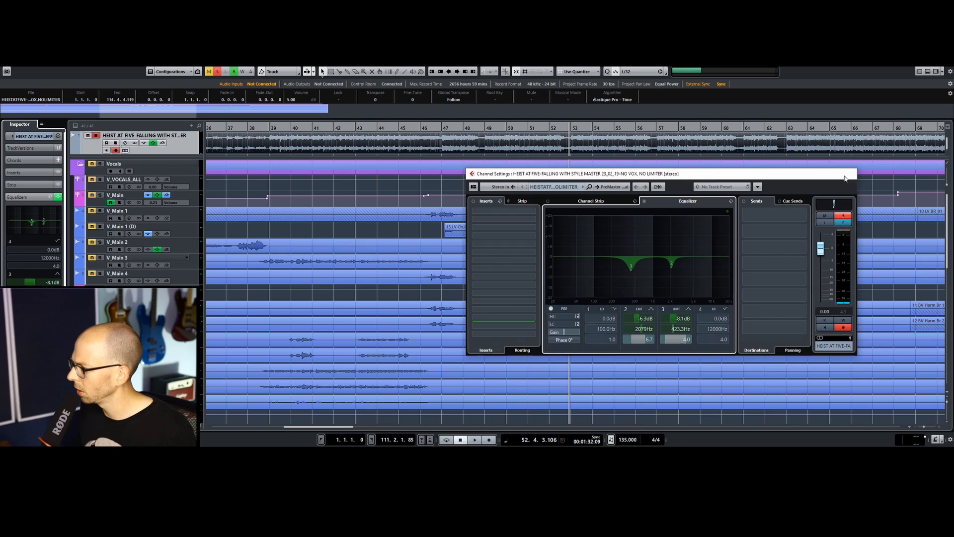
click(852, 174)
Step: Unsolo the instrumental track and play the full mix from about bar 19
drag(341, 129, 265, 135)
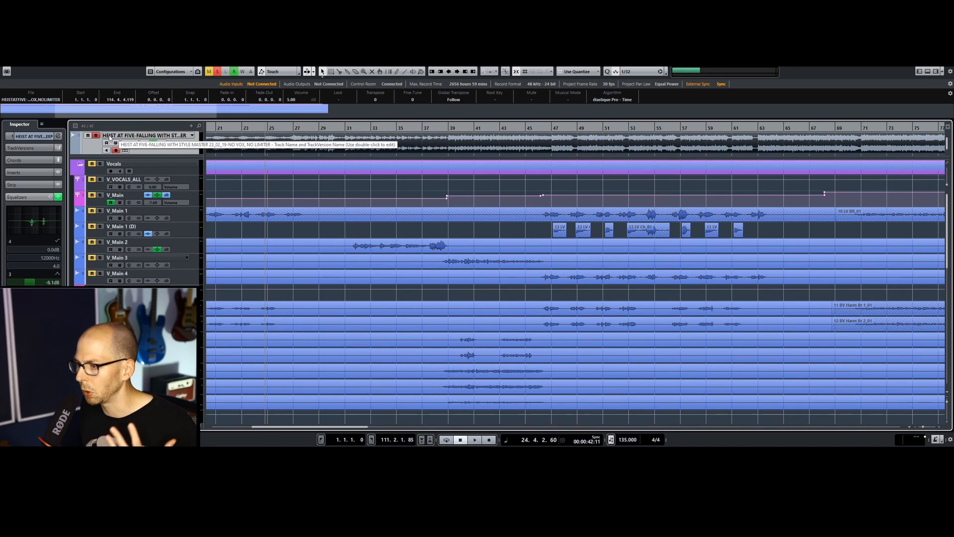
click(97, 136)
drag(222, 127, 322, 109)
click(329, 127)
key(space)
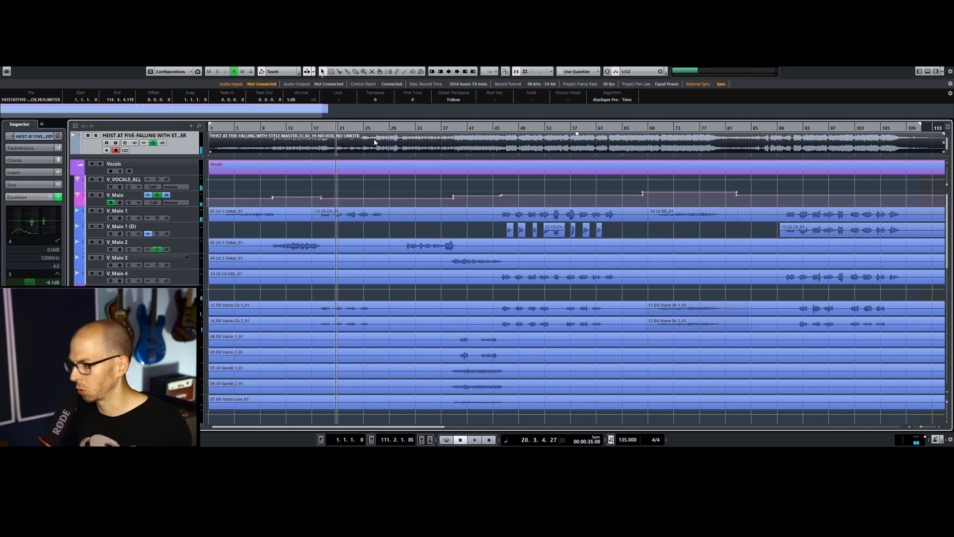
Step: Select the V_Harm group track and solo V_VOCALS_ALL to hear the vocals on their own
click(194, 198)
click(193, 294)
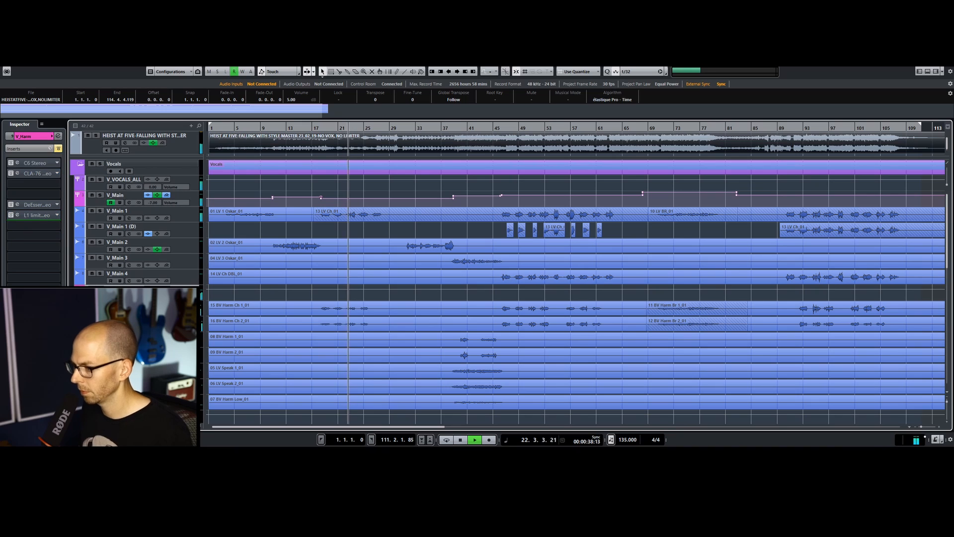
click(100, 179)
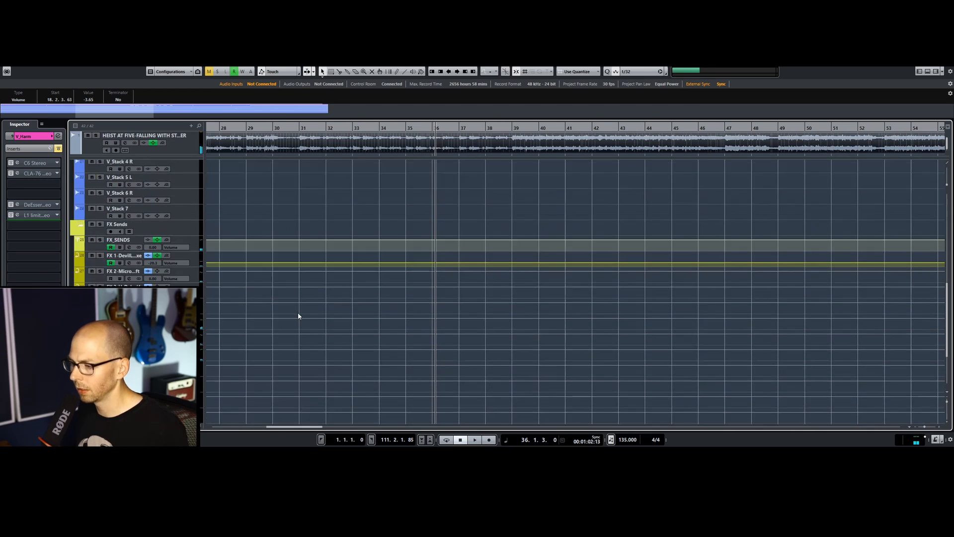
Step: Check the inserts of the FX 2 to FX 5 send channels and open the Channel Settings of FX 5-H-Delay Ping 1/8
scroll(297, 312, down, 3)
click(193, 248)
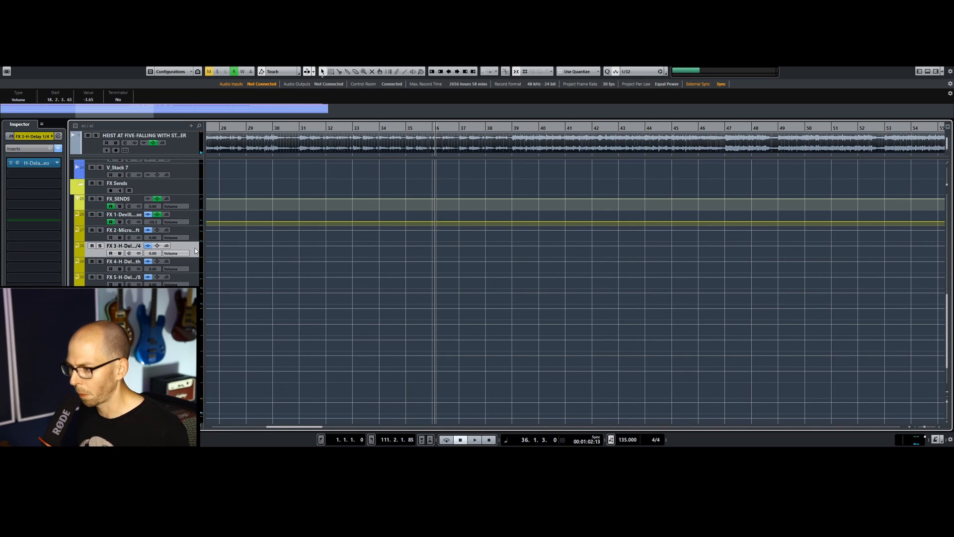
click(194, 236)
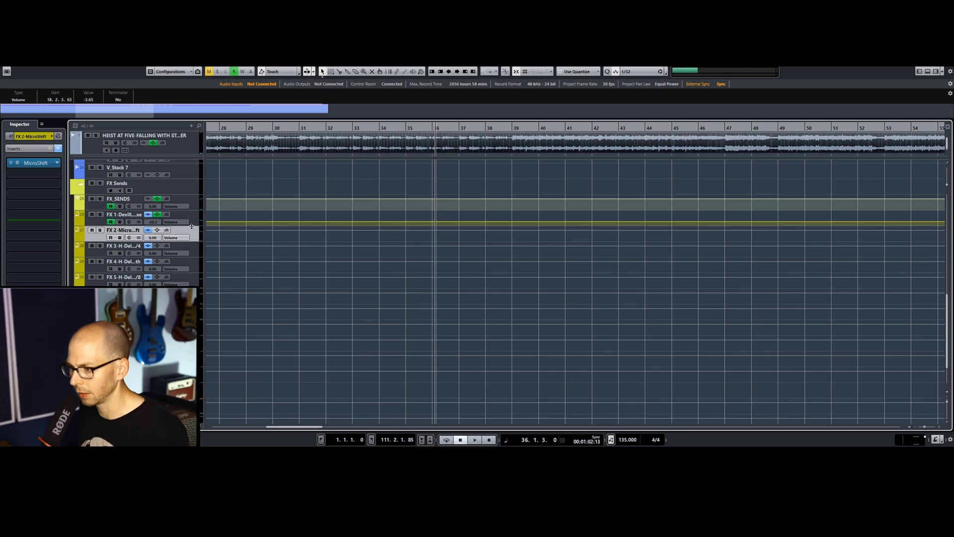
click(194, 255)
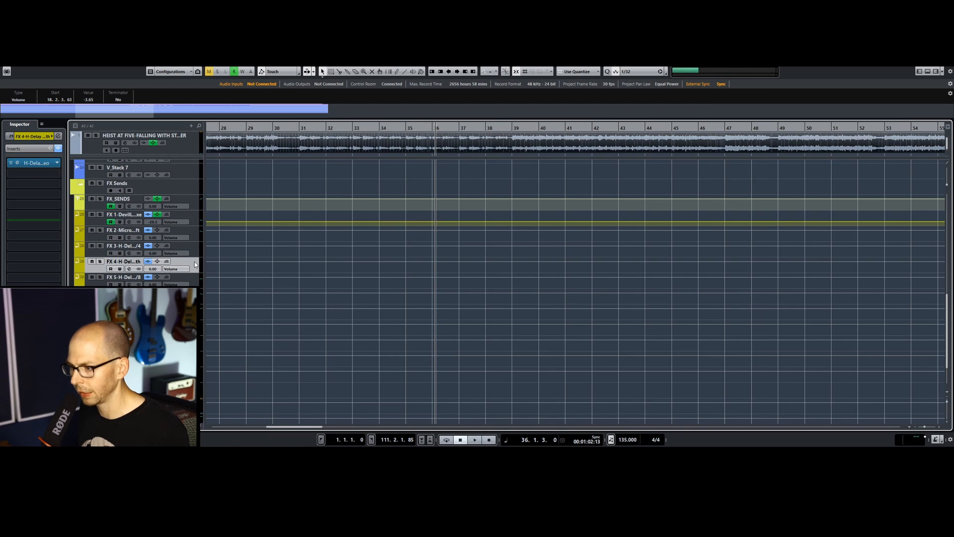
click(193, 278)
drag(51, 175, 23, 227)
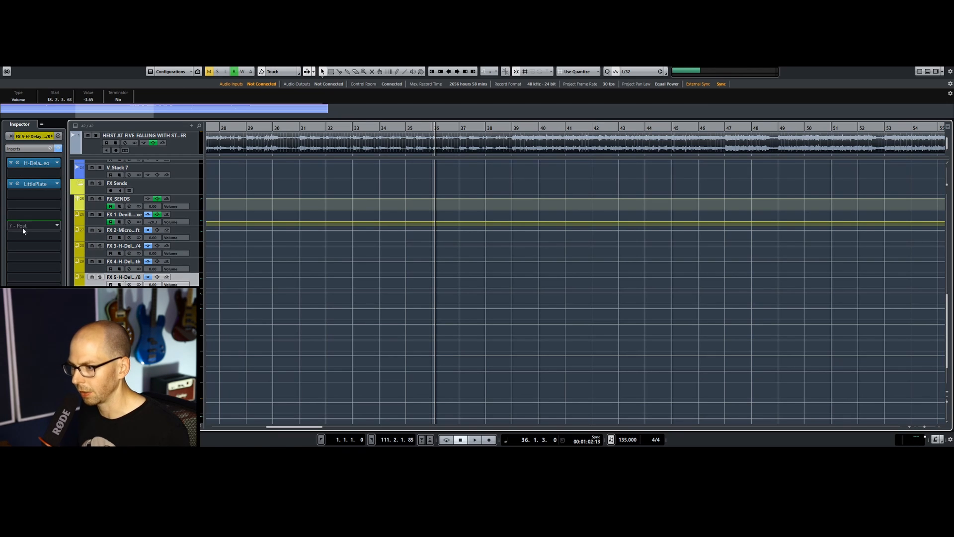
click(48, 149)
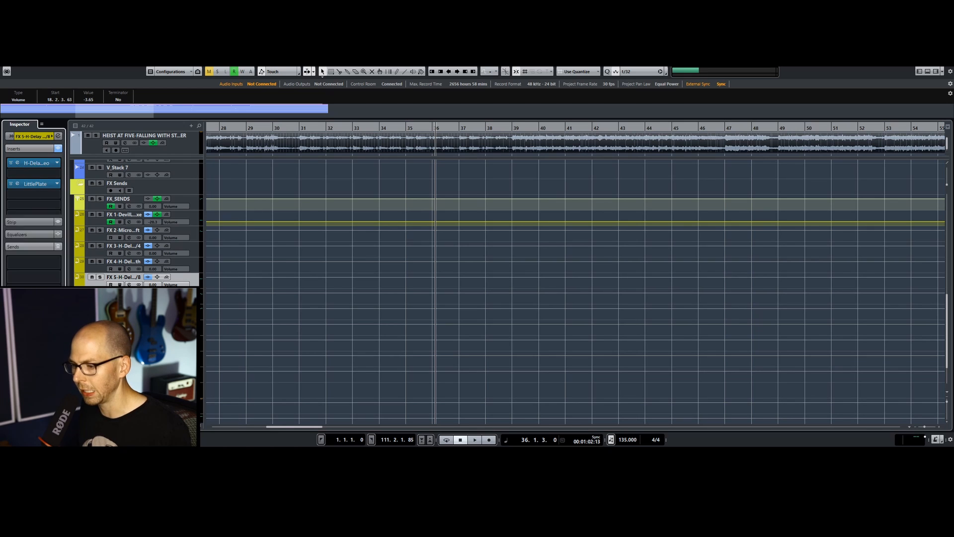
click(58, 137)
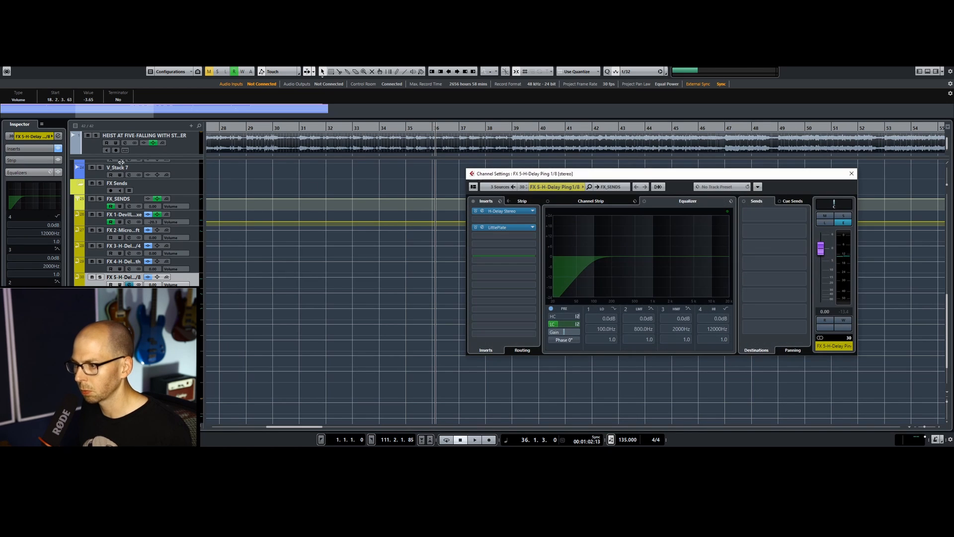
Step: Solo FX 5-H-Delay Ping 1/8 during playback and cut its EQ band 3 narrowly to -11.3 dB at 442.2 Hz
click(187, 278)
click(100, 277)
key(space)
click(59, 136)
drag(651, 255, 633, 277)
scroll(630, 237, up, 5)
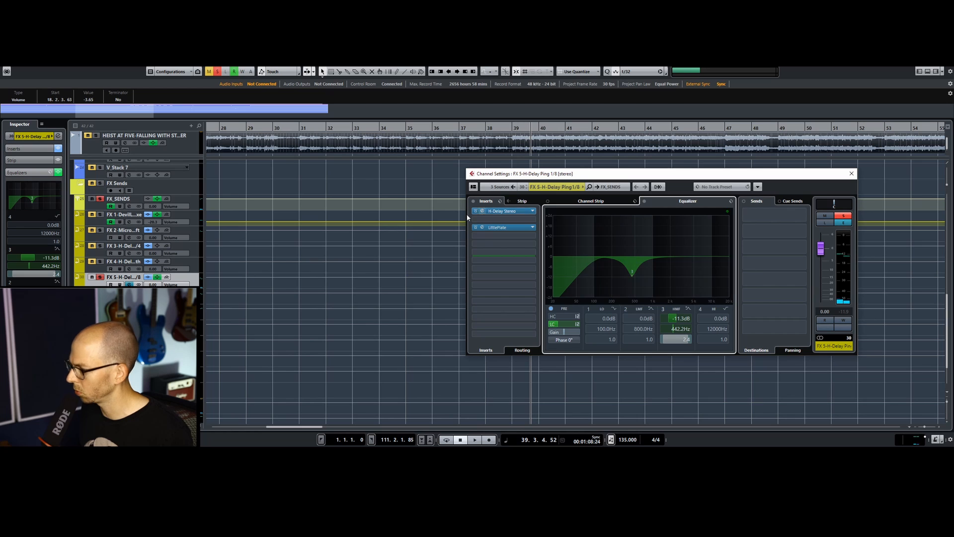
Step: Unsolo the FX 5 delay channel and play the full mix to about bar 51, following the chorus vocals
click(99, 278)
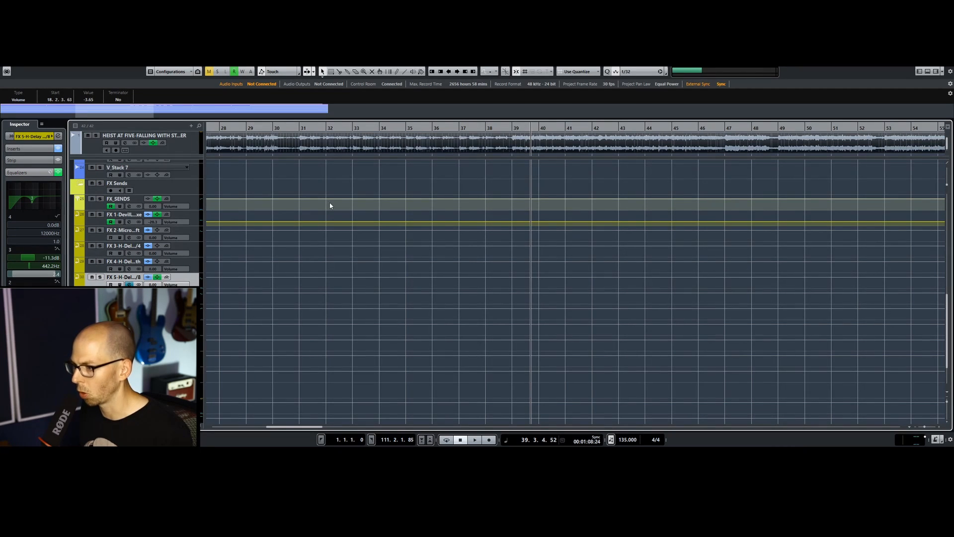
scroll(598, 325, up, 10)
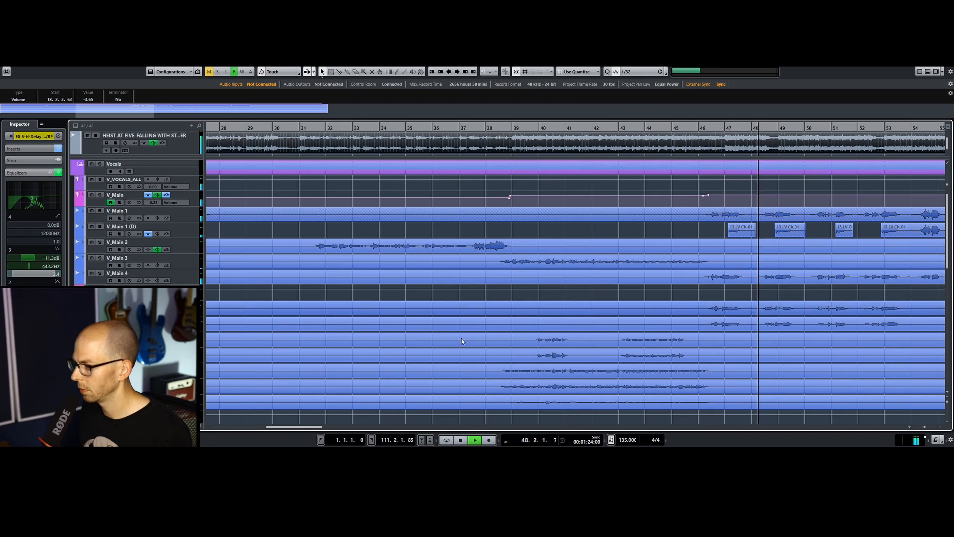
drag(307, 426, 342, 429)
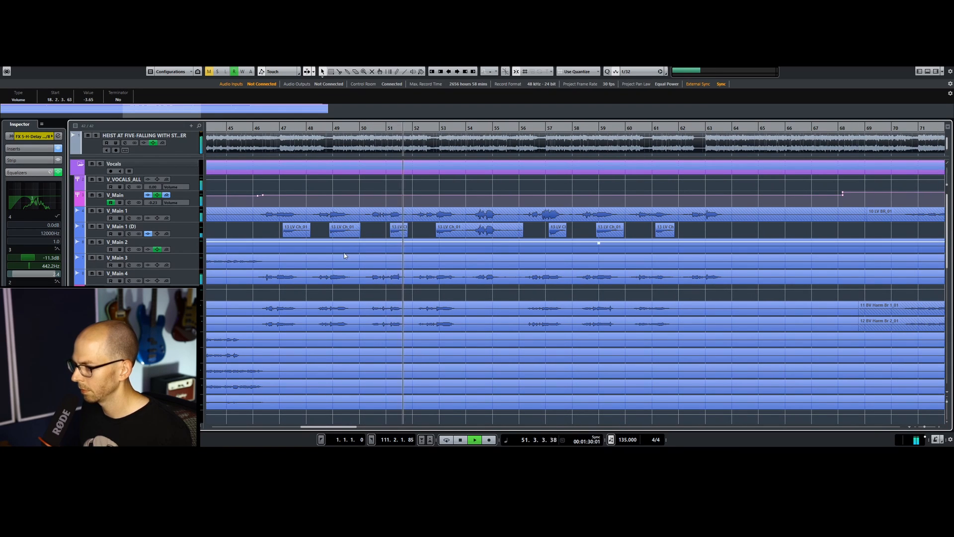
key(space)
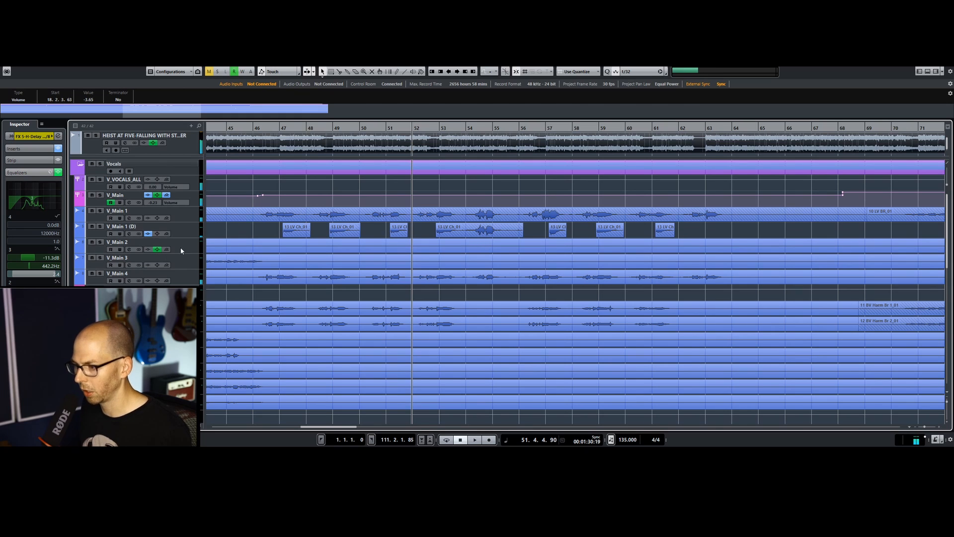
Step: Play back from about bar 45 with V_VOCALS_ALL soloed and show the insert effects of the V_Harm group track
click(119, 290)
click(238, 129)
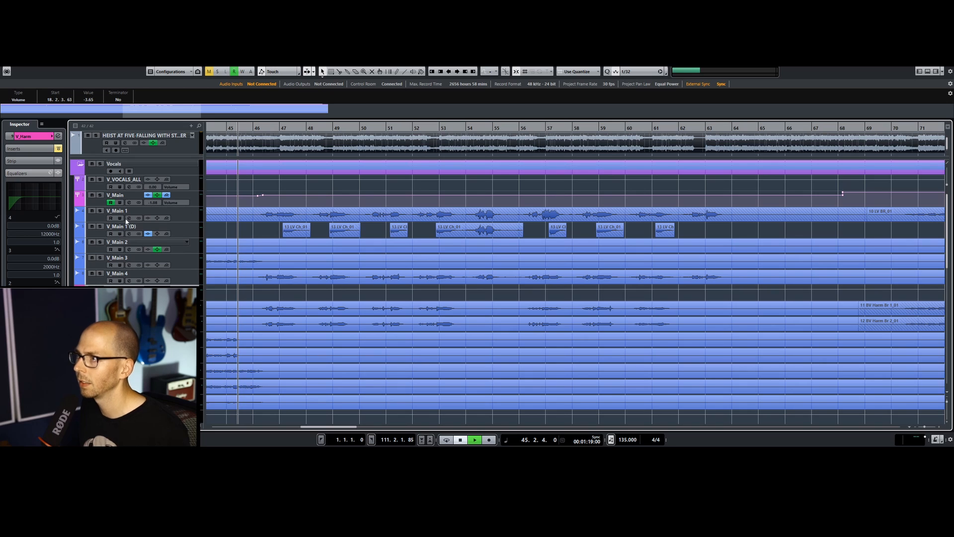
key(space)
key(s)
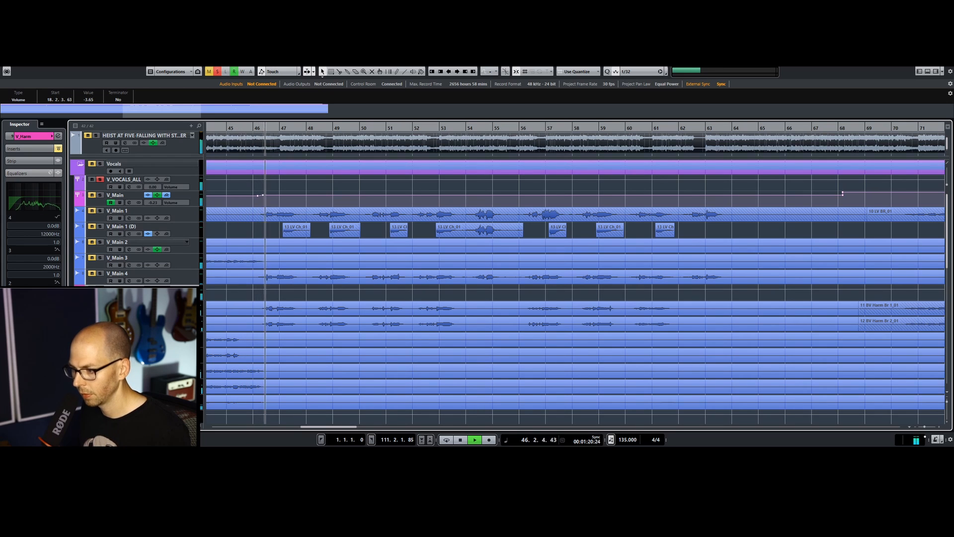
click(27, 148)
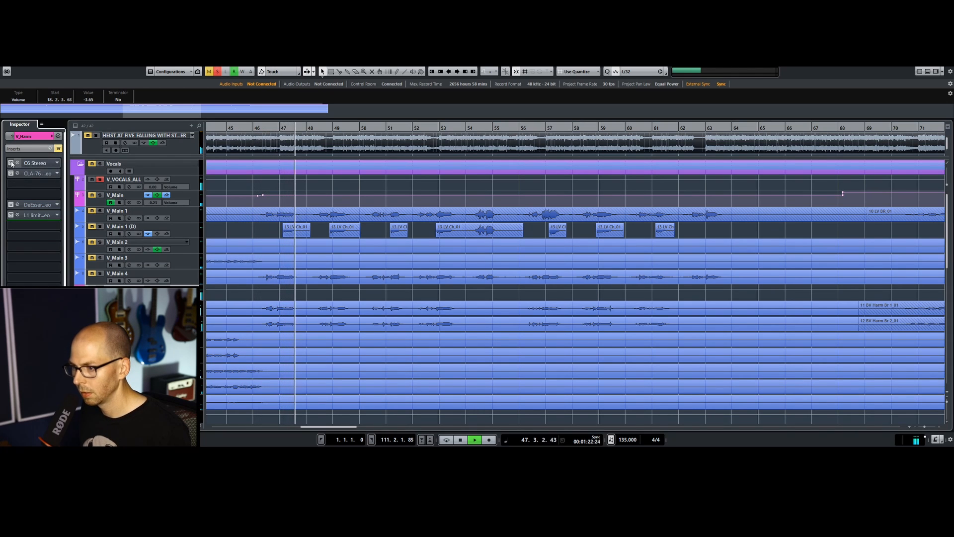
Step: Activate and open C6 Stereo on V_Harm, then set band 5 gain to 10.0, band 4 range to -9.7 and band 4 gain to 8.6
click(17, 163)
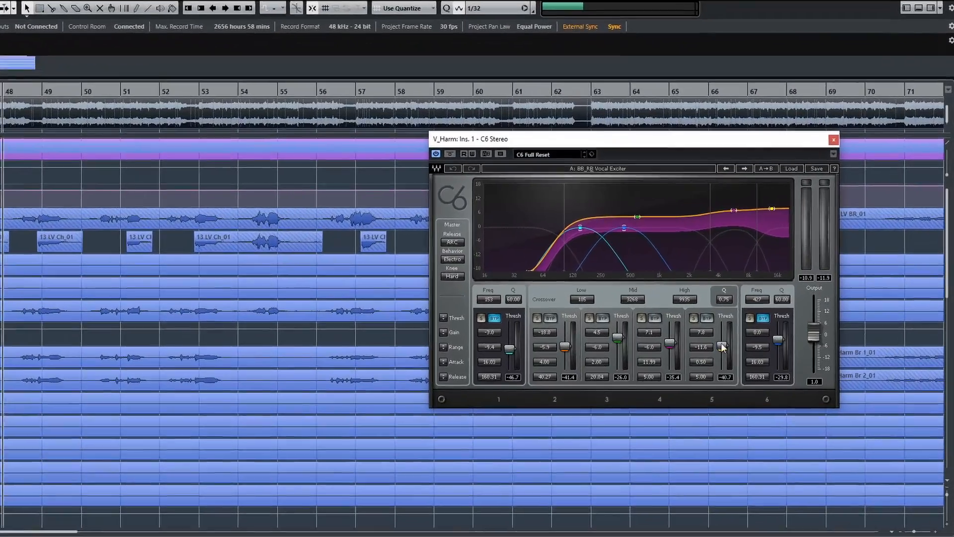
drag(701, 332, 701, 322)
drag(652, 347, 652, 347)
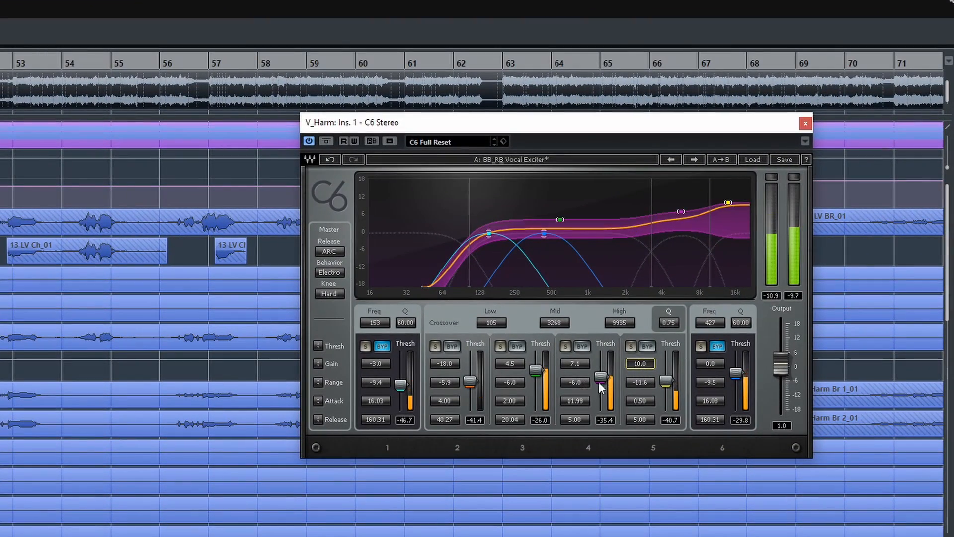
drag(577, 382, 576, 398)
drag(580, 363, 581, 356)
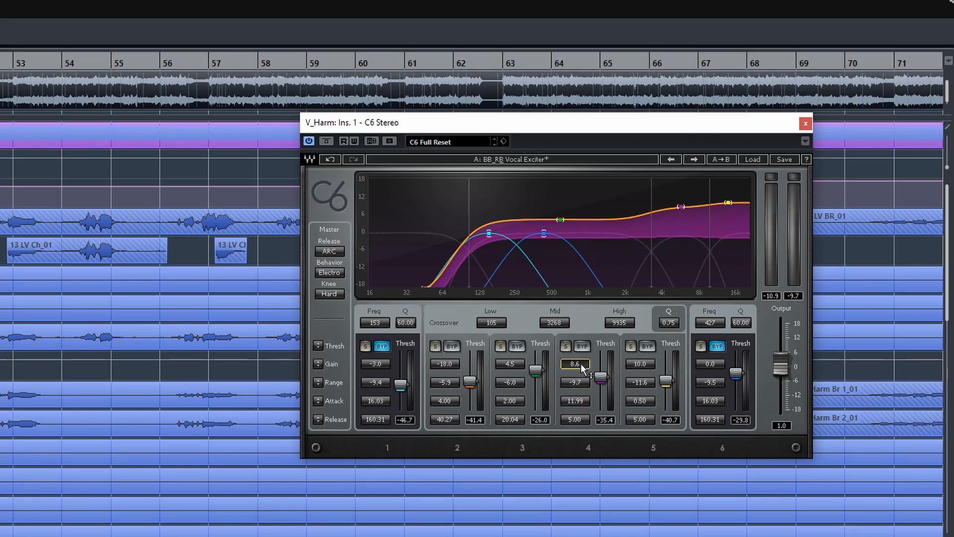
Step: Set the C6's band 3 range to -15.3, listen to the harmonies and close the plug-in
drag(501, 382, 501, 403)
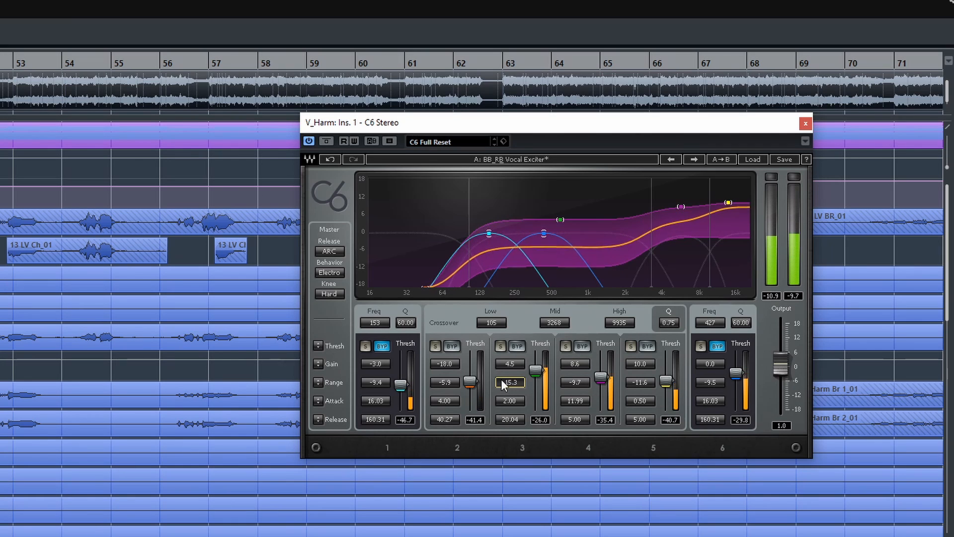
key(space)
key(space)
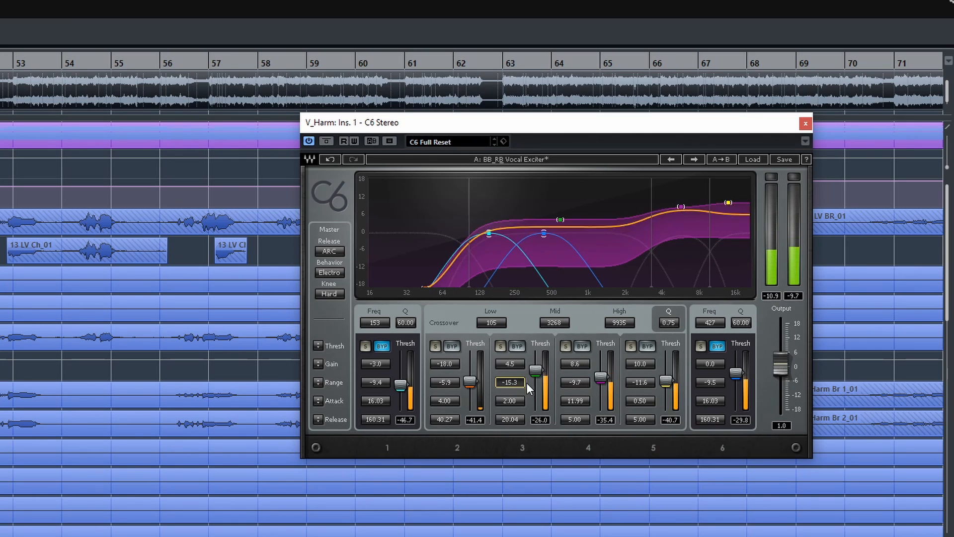
click(806, 123)
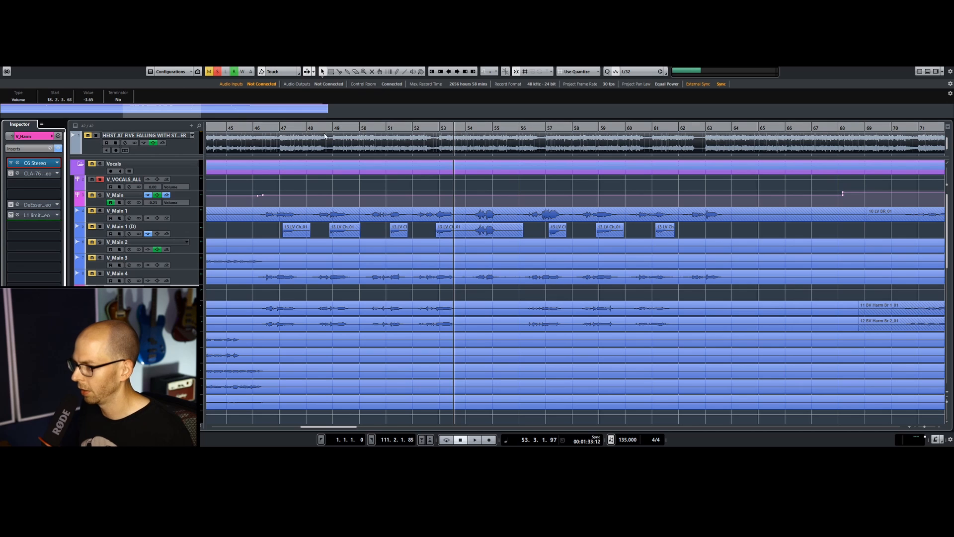
Step: Activate CLA-76 Stereo on V_Harm and, playing from bar 46, set its attack to 5, release to 7 and output to about 24
click(259, 130)
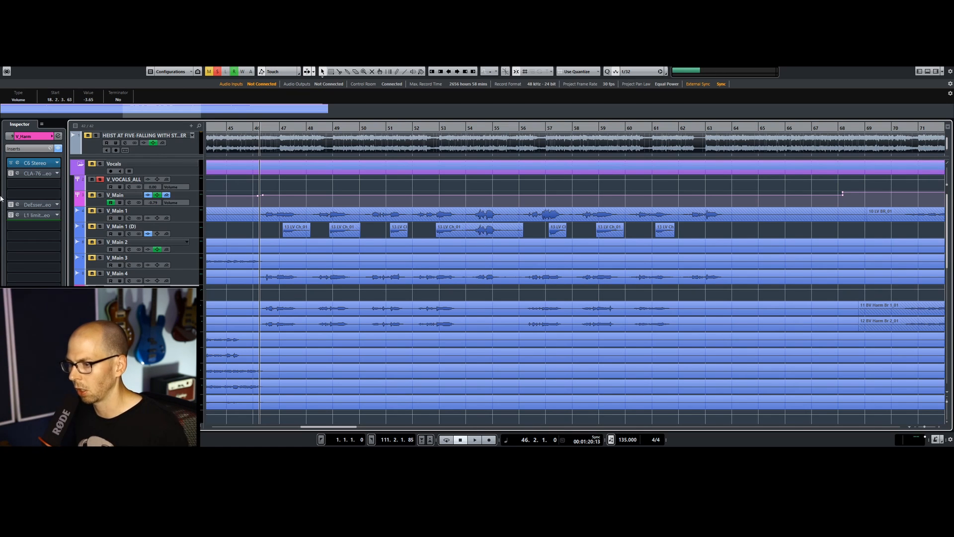
click(11, 174)
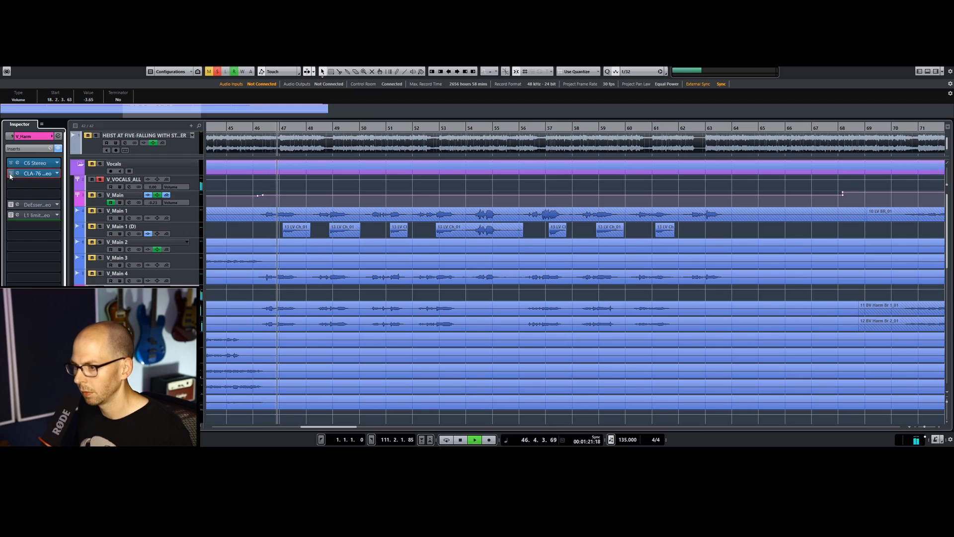
click(18, 174)
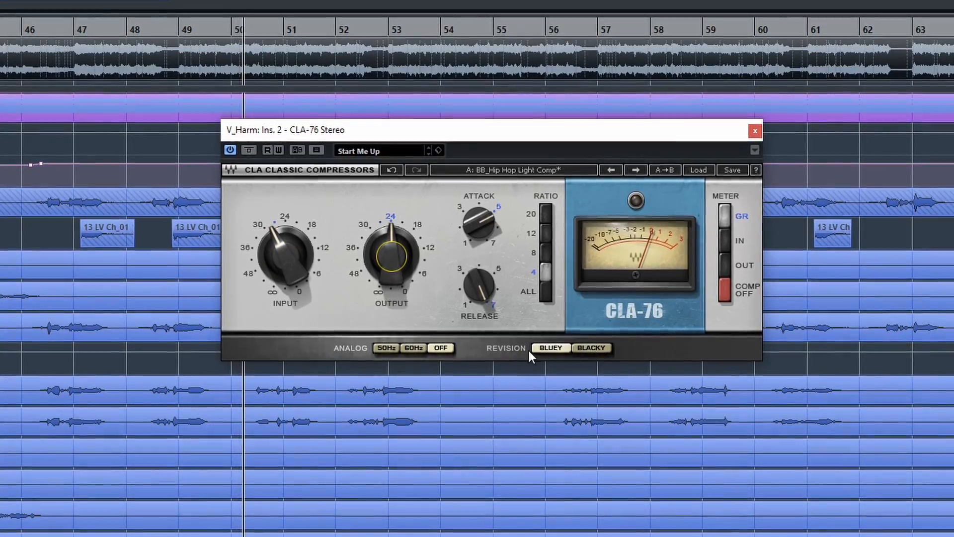
drag(485, 222, 484, 196)
drag(482, 284, 482, 278)
mouse_move(478, 217)
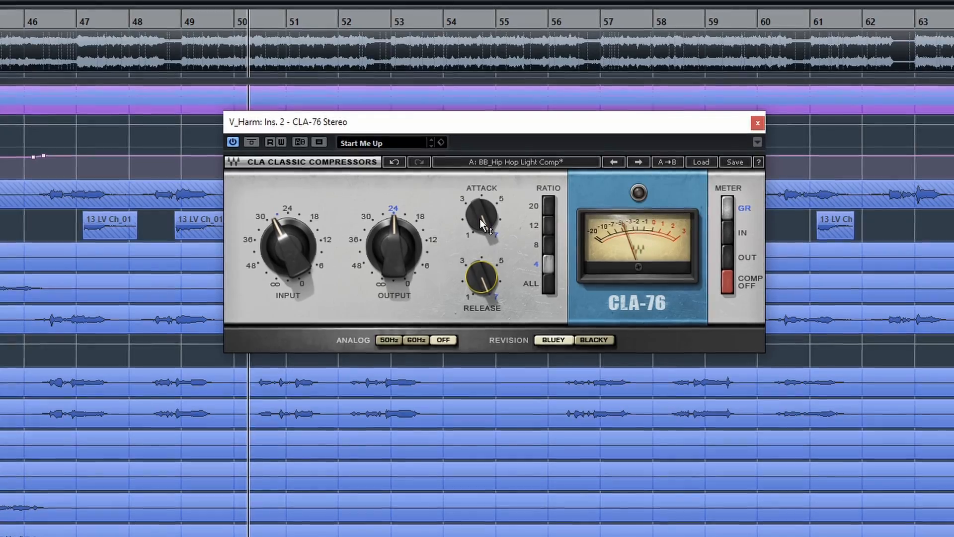
drag(481, 214, 481, 240)
drag(397, 242, 398, 245)
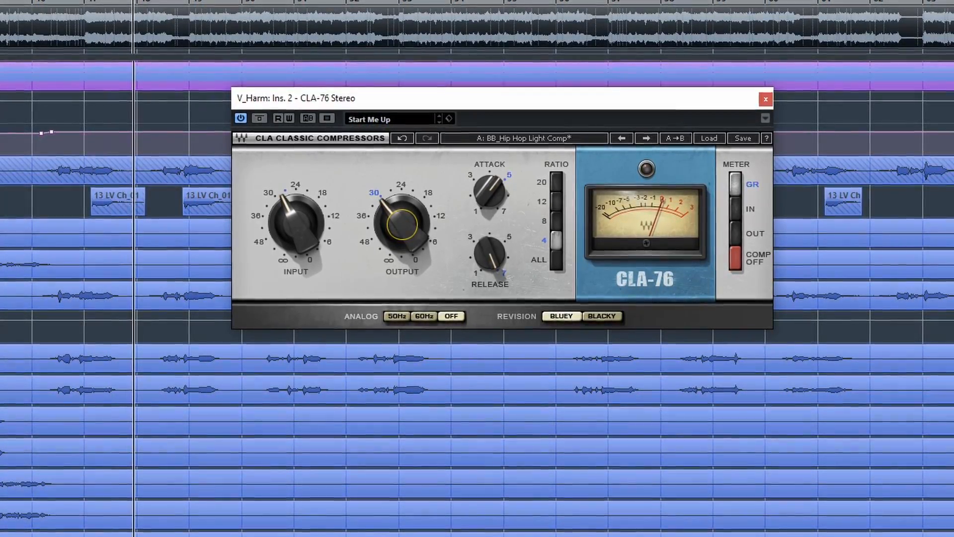
drag(394, 228, 403, 222)
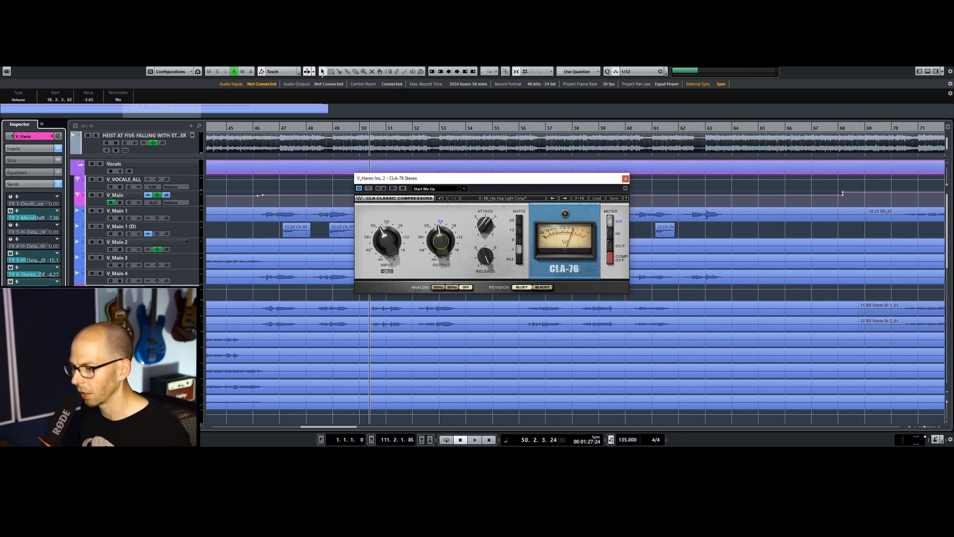
Step: Compare V_VOCALS_ALL soloed and in the full mix up to about bar 63, and close the CLA-76
click(99, 180)
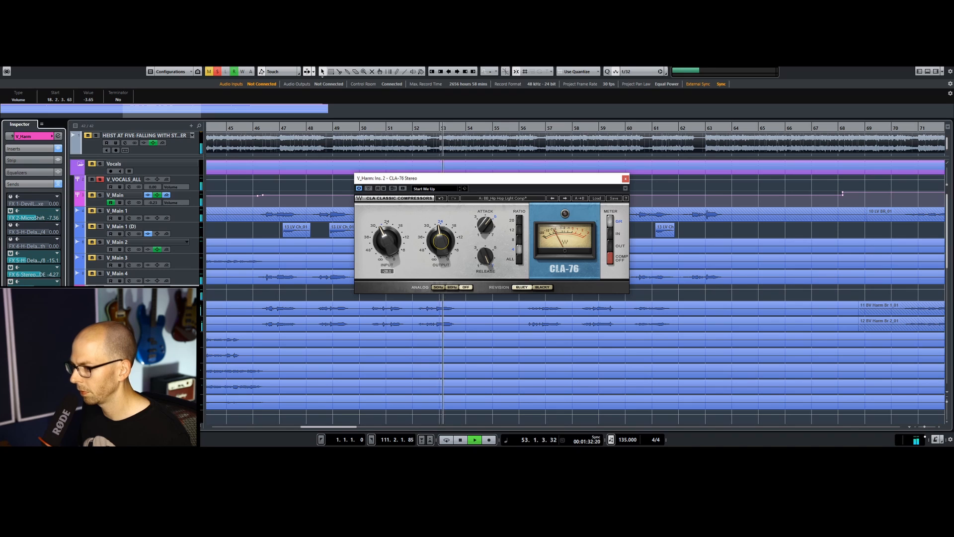
key(s)
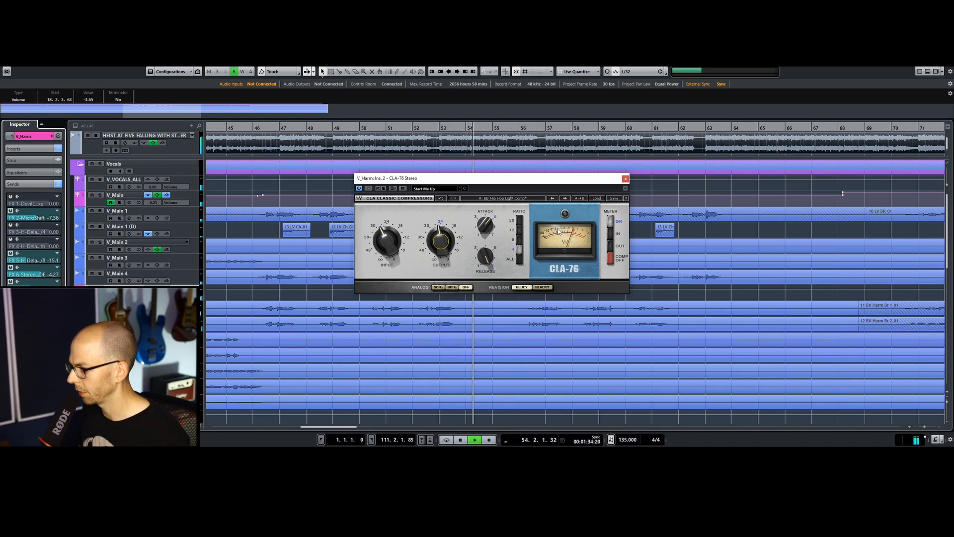
click(626, 179)
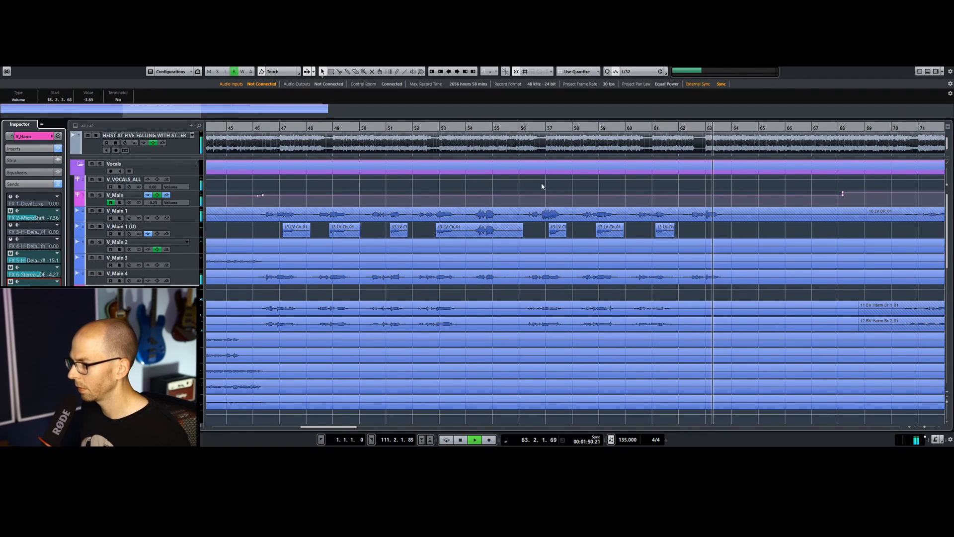
key(space)
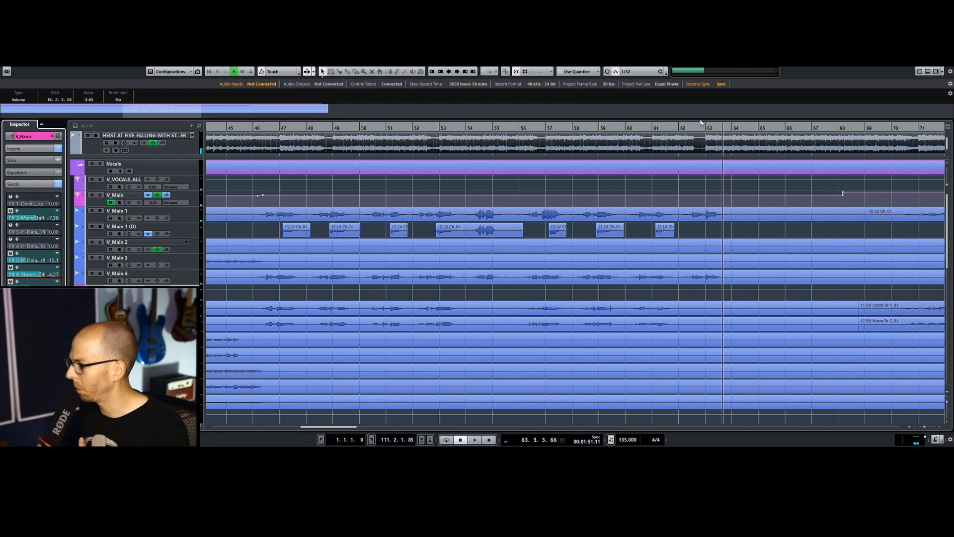
Step: Play the full mix from about bar 61, replay from bar 59 and listen on into the bridge around bar 71
drag(699, 127, 580, 138)
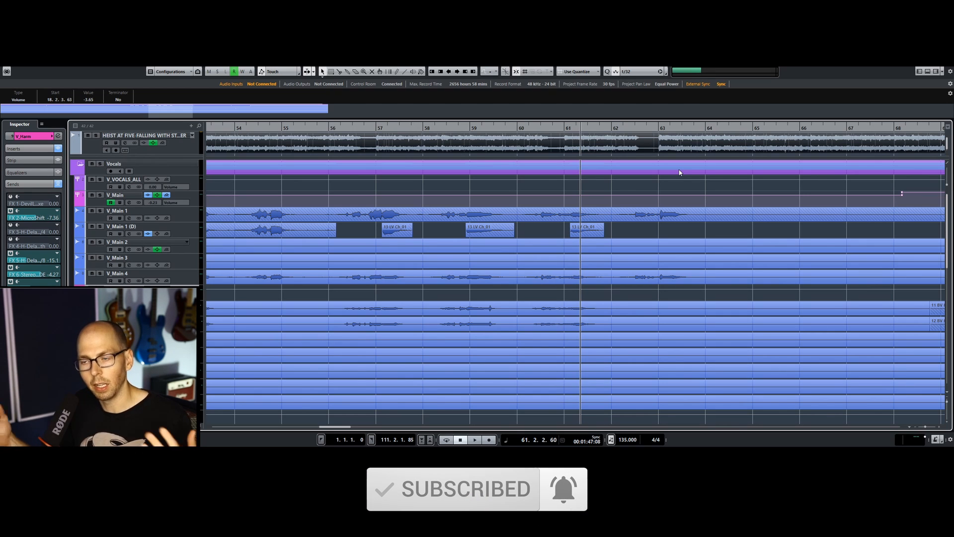
key(space)
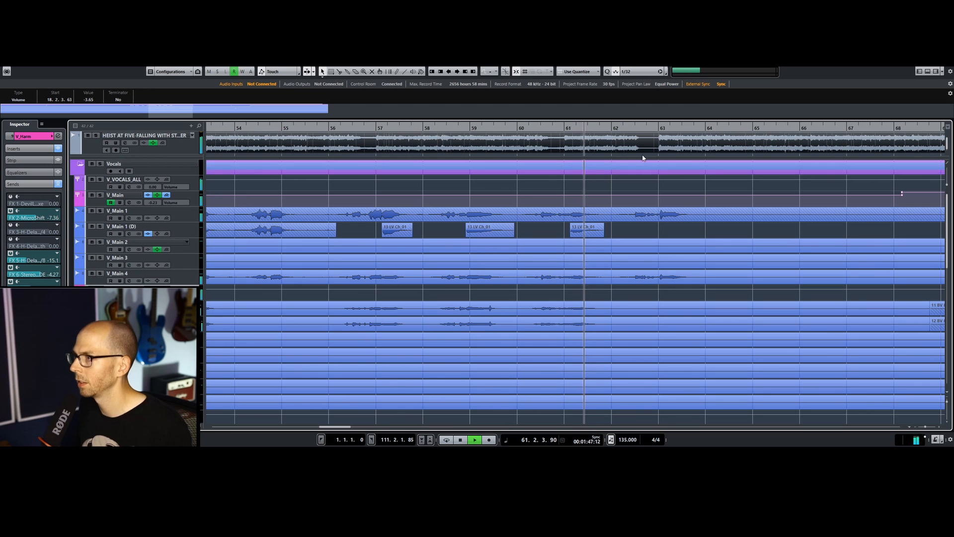
click(645, 252)
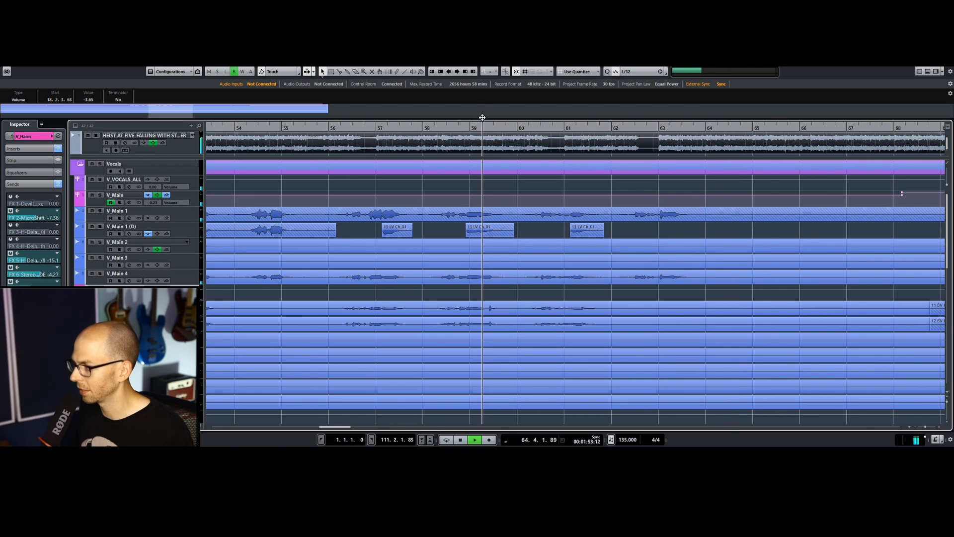
drag(482, 118, 561, 112)
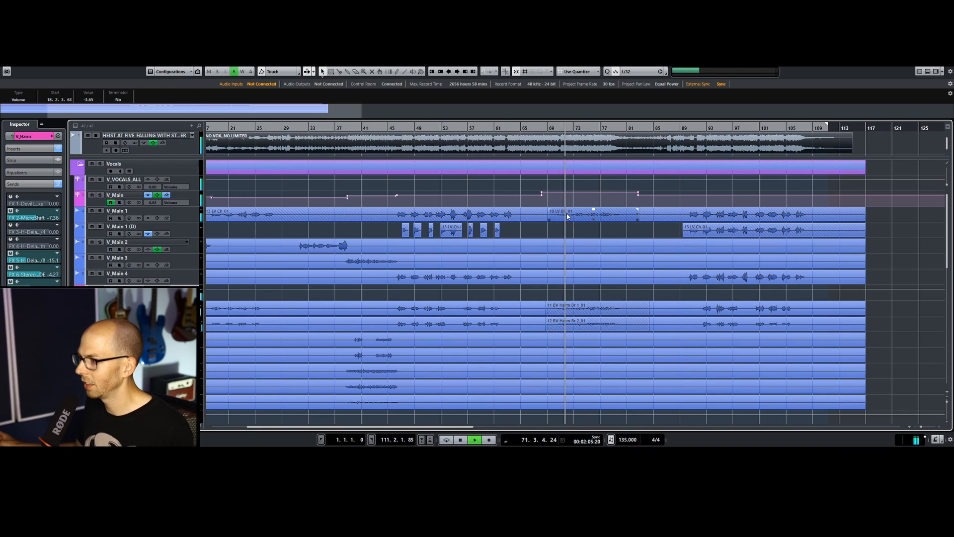
Step: Lower the V_Main volume automation over bars 68 to 82 and dip the harmony group's automation there to -0.81
drag(527, 186, 649, 199)
scroll(86, 102, down, 5)
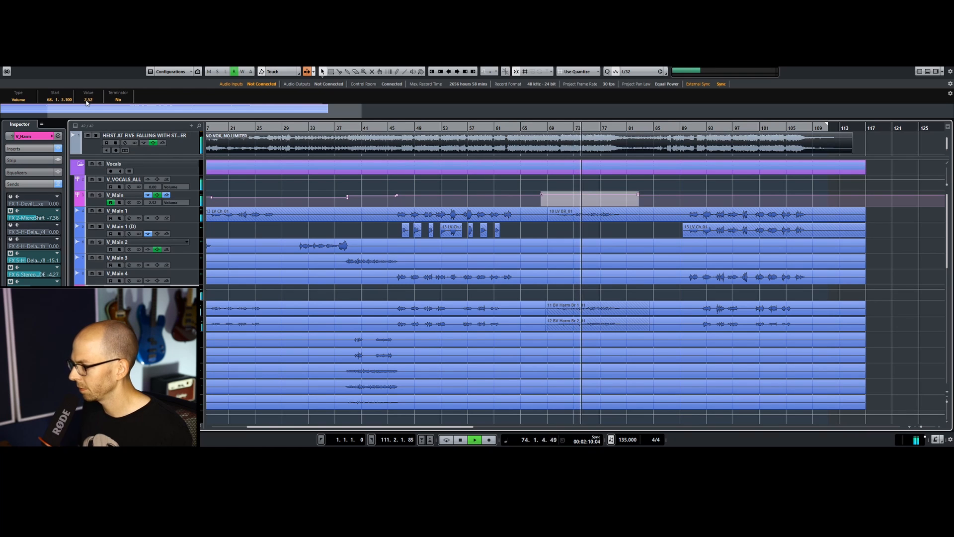
click(542, 289)
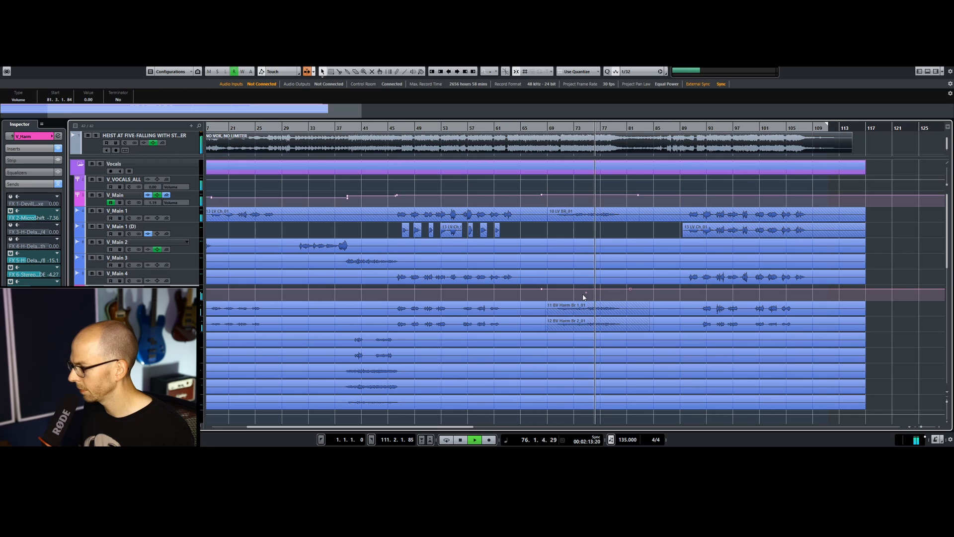
drag(586, 293, 586, 293)
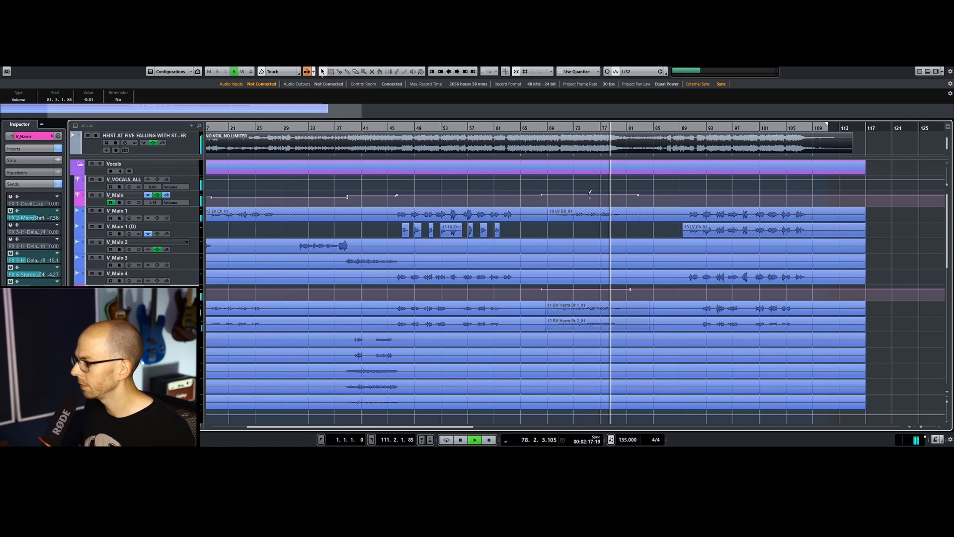
Step: Return the playhead to about bar 5 and open the SSLComp insert on the Premaster 2 channel
click(707, 234)
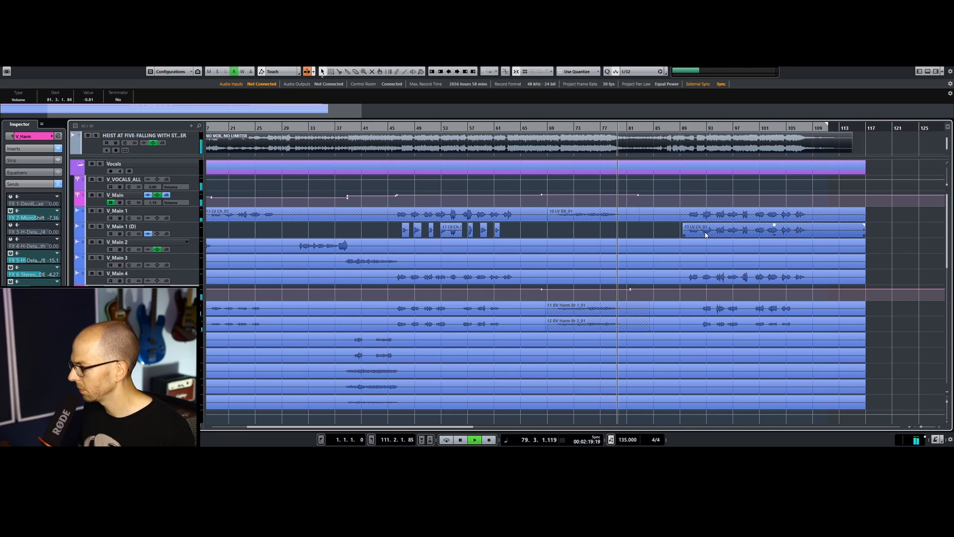
click(512, 193)
drag(419, 128, 235, 158)
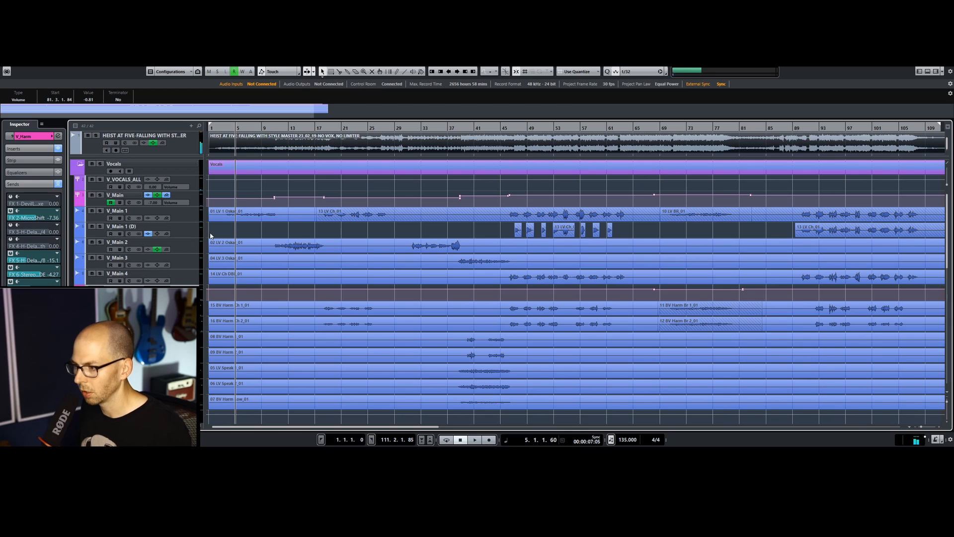
scroll(269, 271, down, 10)
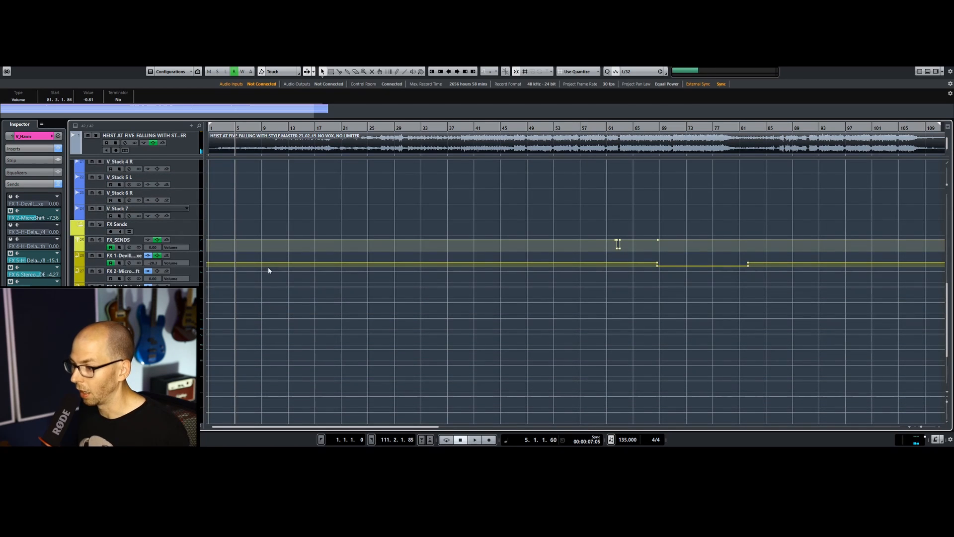
scroll(267, 270, down, 6)
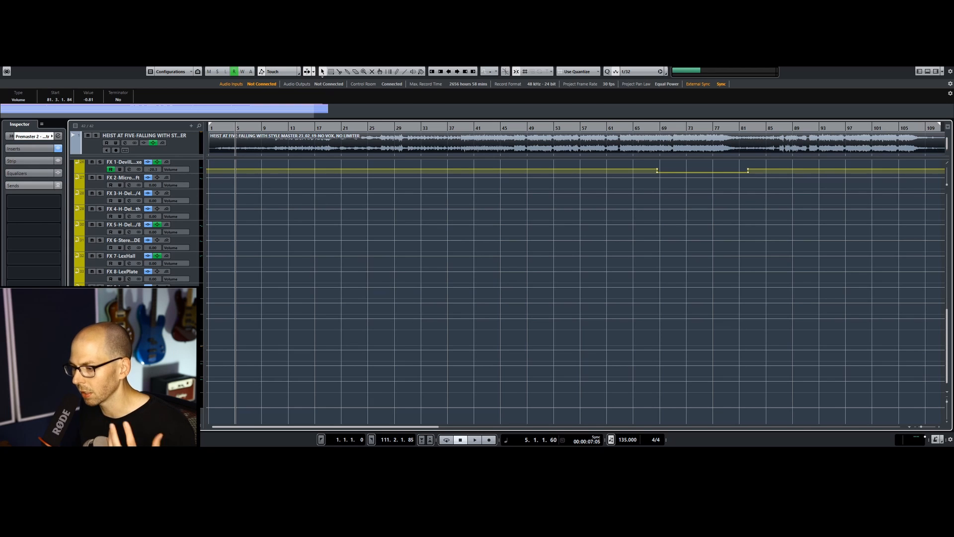
click(20, 147)
click(18, 163)
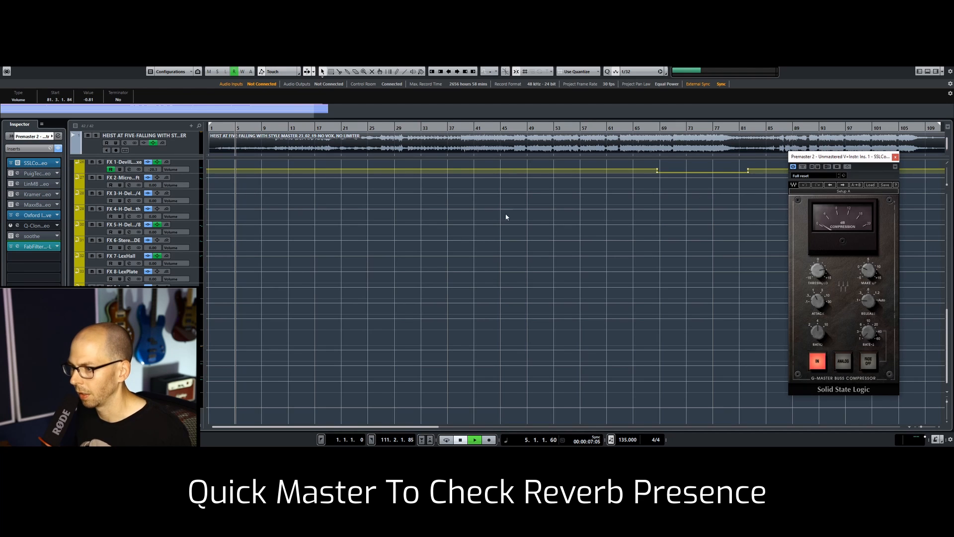
Step: Play the mix from about bar 15 and adjust the threshold of the Premaster 2 bus compressor
key(space)
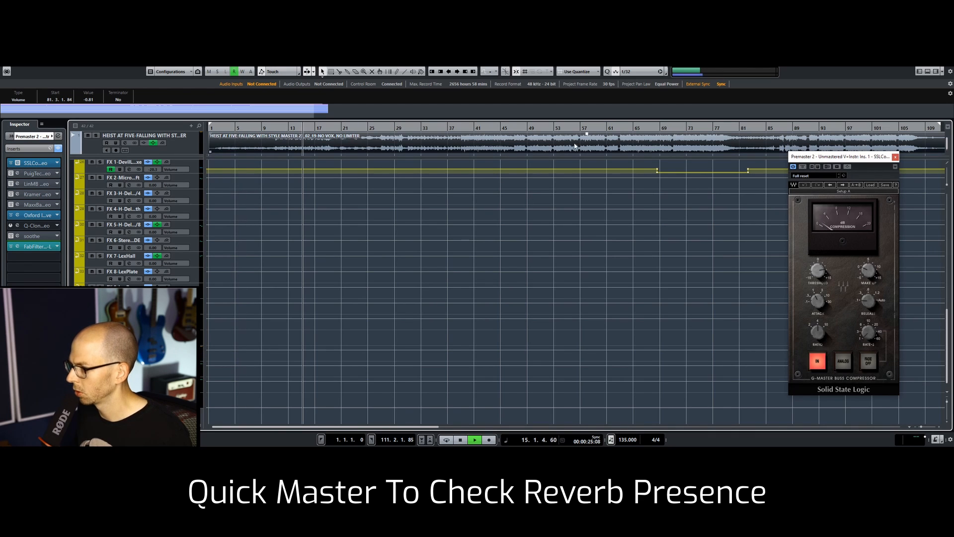
click(303, 131)
key(space)
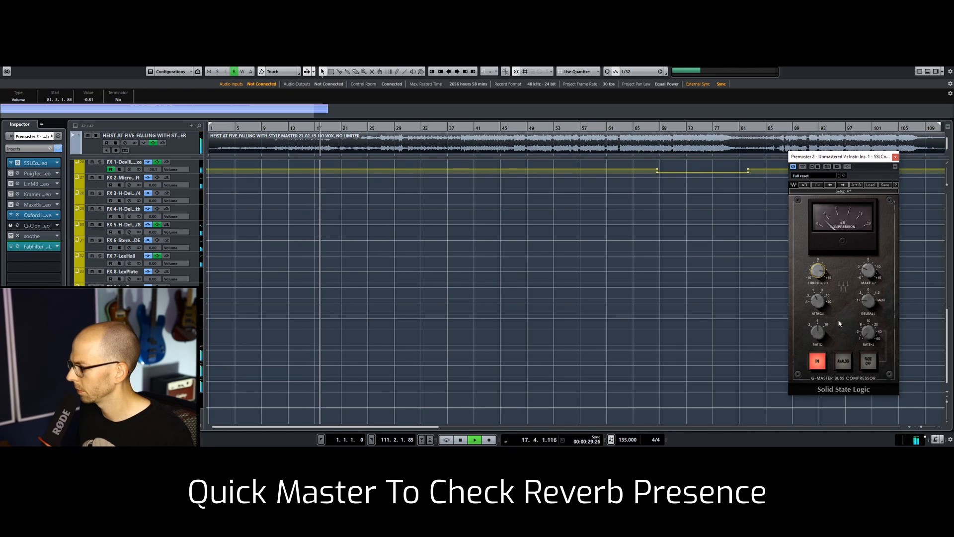
click(823, 269)
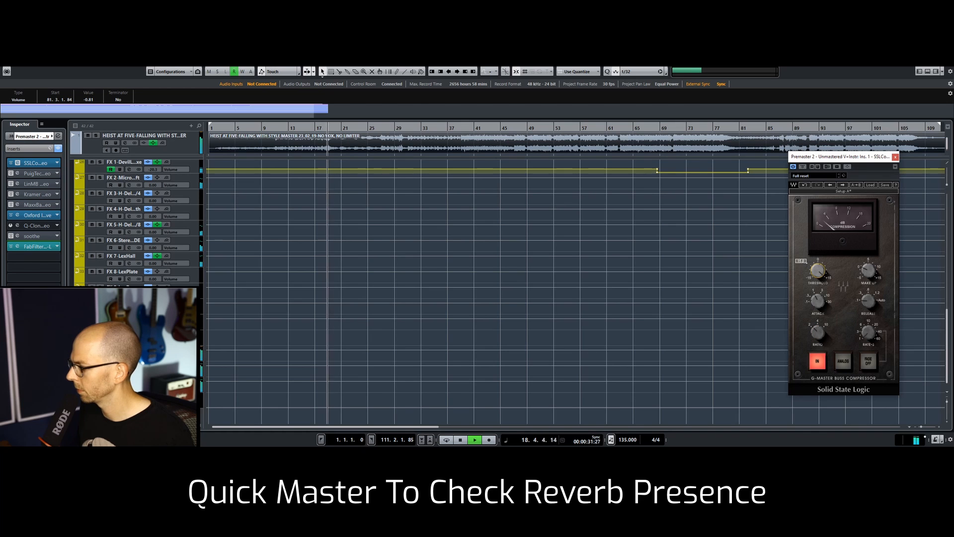
Step: Activate PuigTec EQP1A on Premaster 2, set its high frequency to 16 and high boost to 2.0, adjust the bandwidth, and close it
click(22, 174)
drag(339, 292, 340, 279)
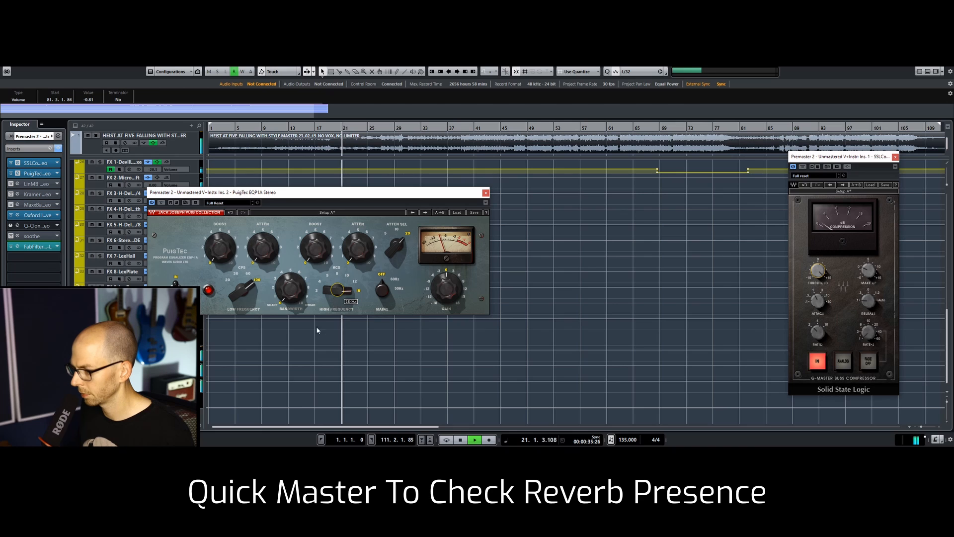
drag(315, 245, 316, 238)
drag(301, 283, 299, 287)
click(316, 254)
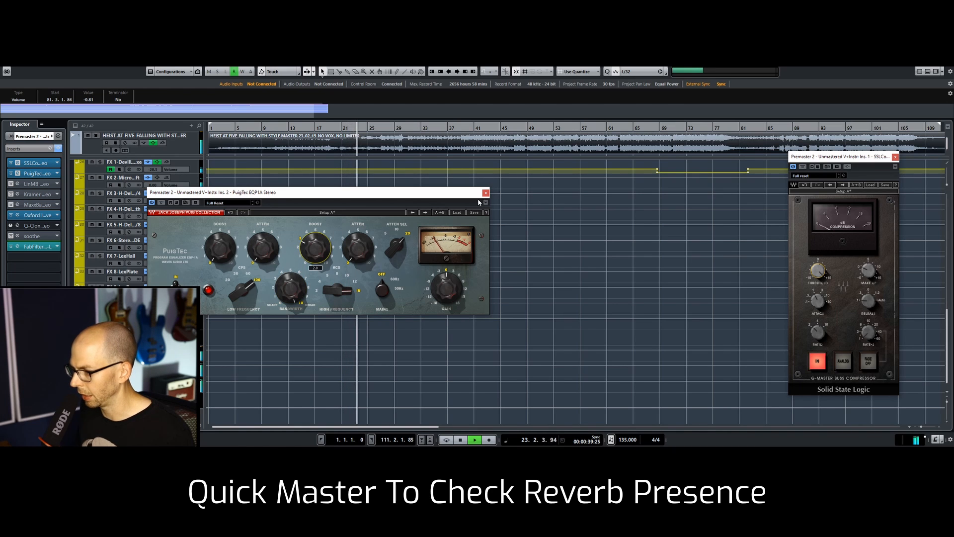
click(486, 193)
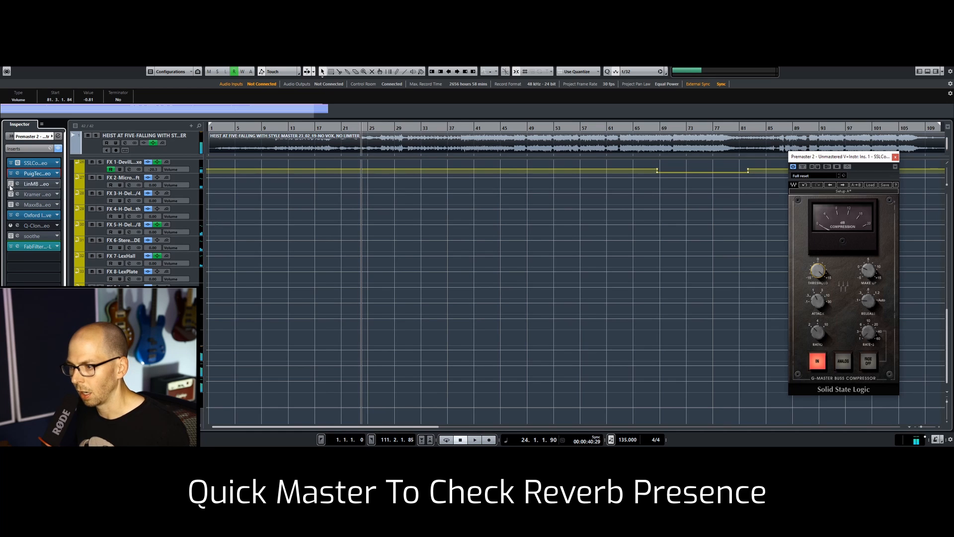
Step: Activate the Kramer Tape insert on Premaster 2, raise its playback level while the mix plays, and close it
click(11, 196)
click(34, 195)
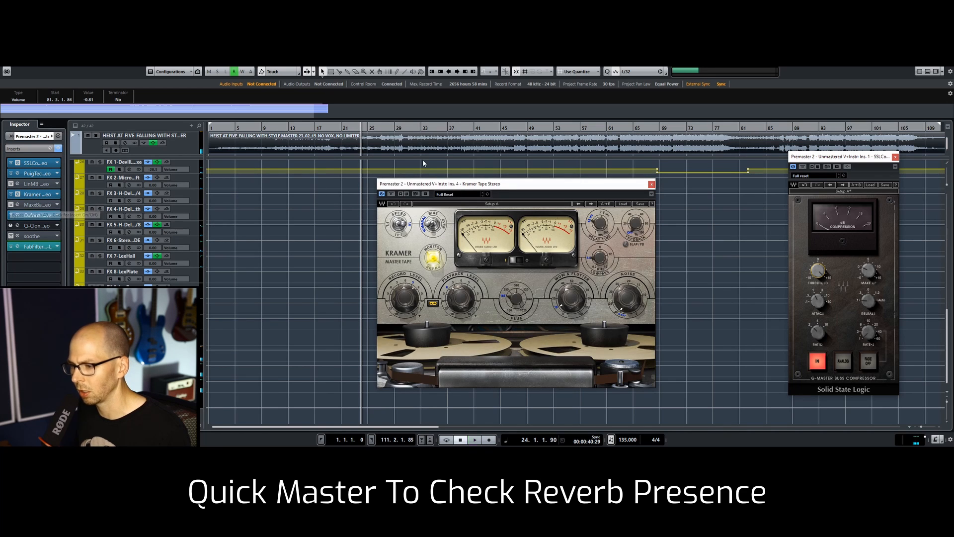
drag(458, 296, 458, 271)
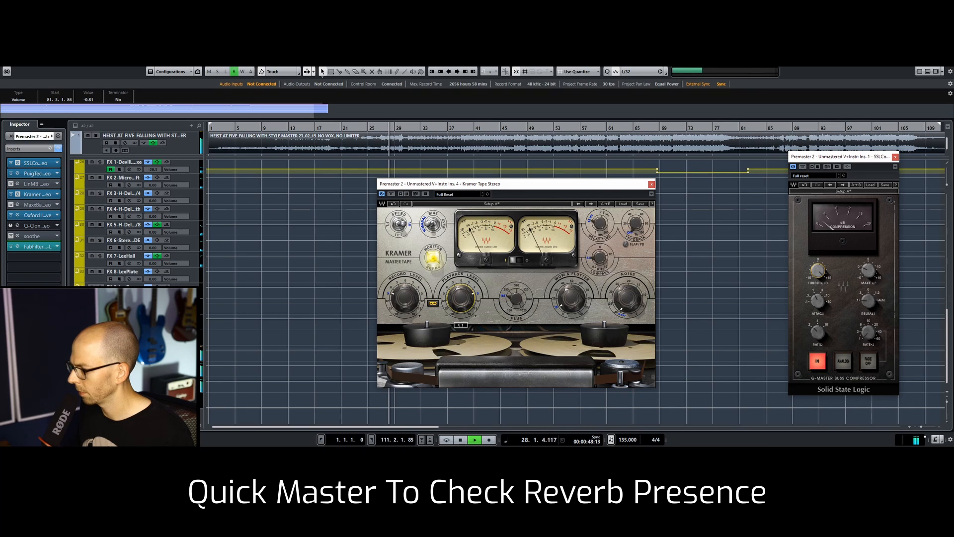
click(651, 184)
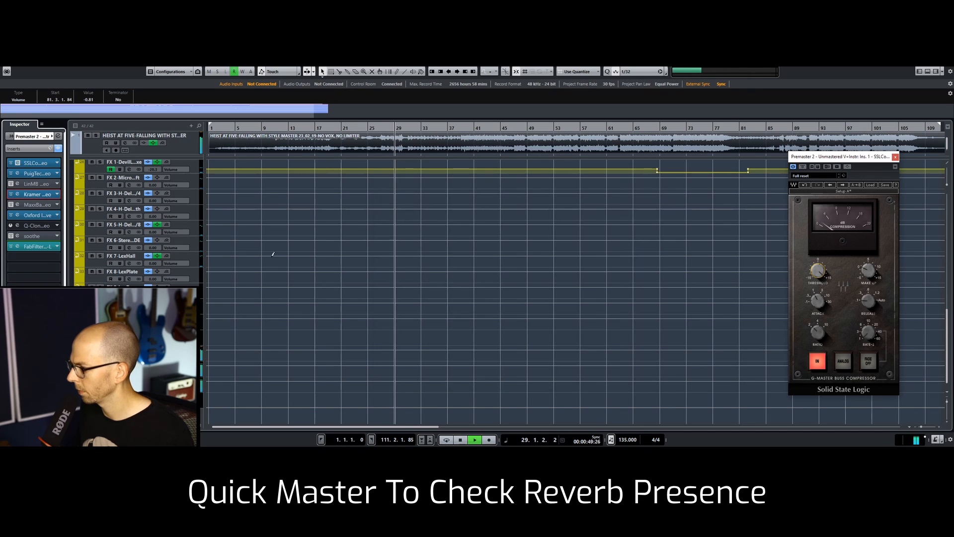
Step: Activate the soothe insert on Premaster 2 and replace it with soothe2
click(11, 237)
click(32, 236)
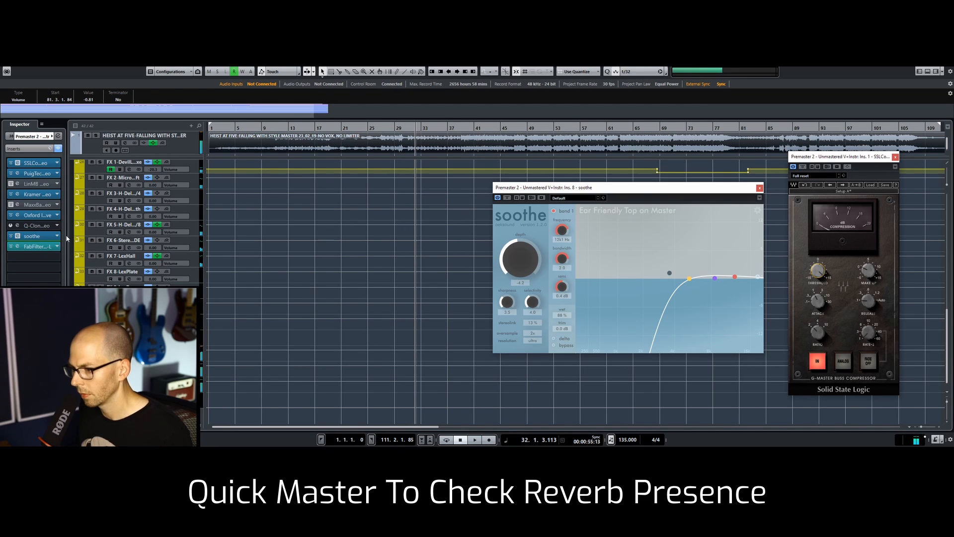
click(57, 236)
text(soothe)
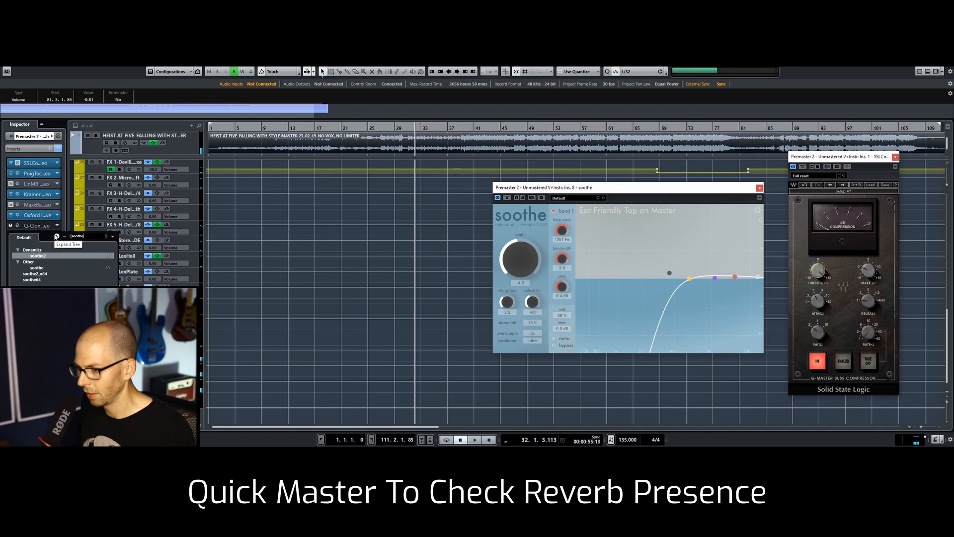
key(Return)
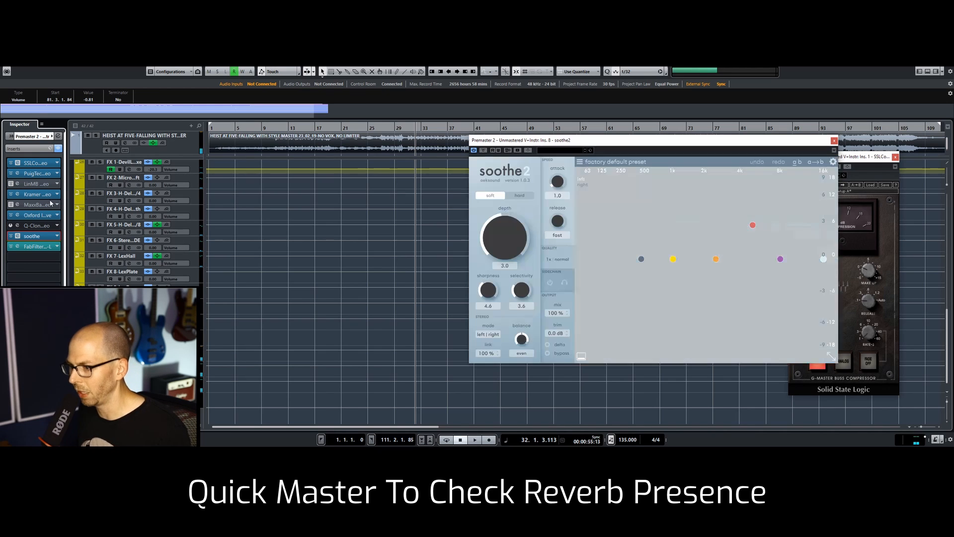
Step: Monitor soothe2's delta signal during playback, set its depth to 4.7, and move band 4 to 10.5 kHz with 4.3 dB sensitivity
key(space)
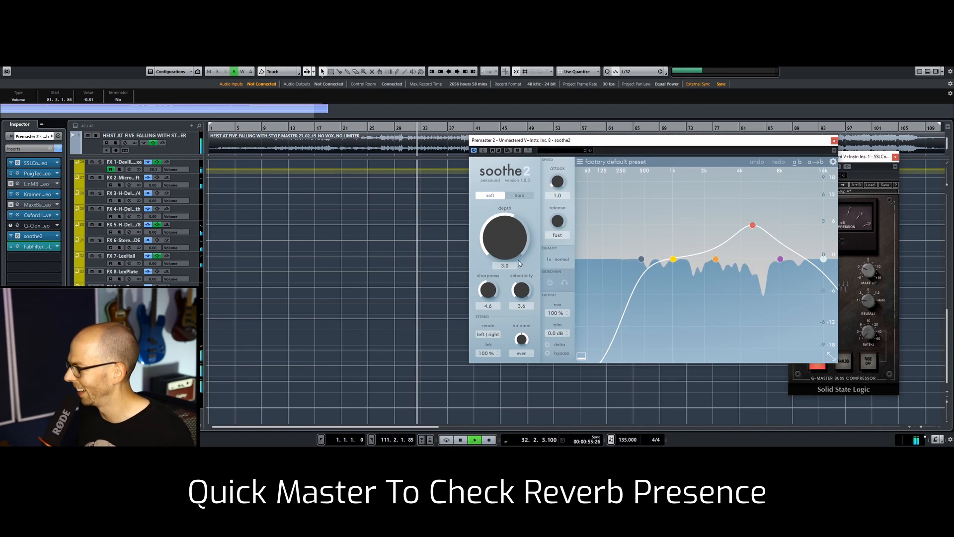
click(549, 345)
drag(780, 259, 797, 234)
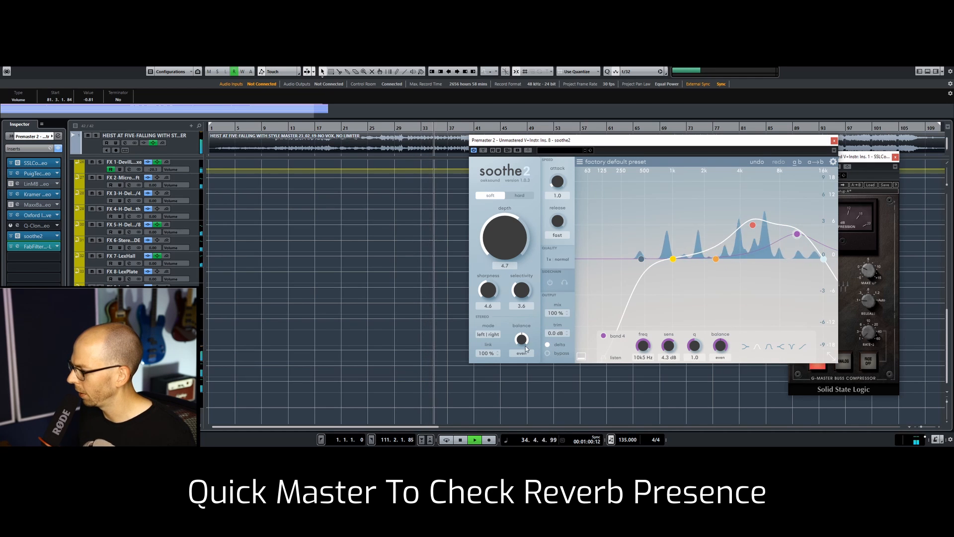
key(space)
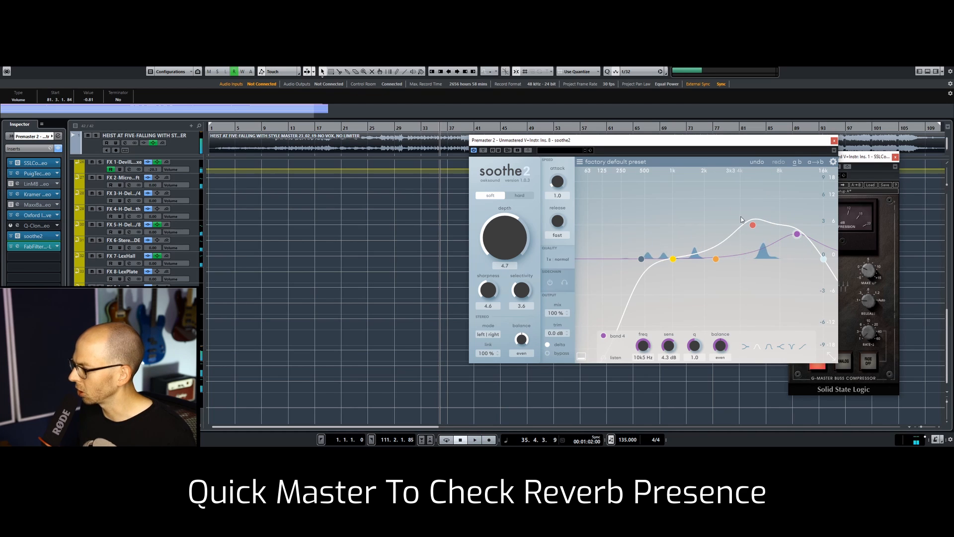
Step: Set soothe2's selectivity to 2.8, attack to 3.9, depth to 2.3 and stereo mode to mid/side, turn off delta, and close it
key(space)
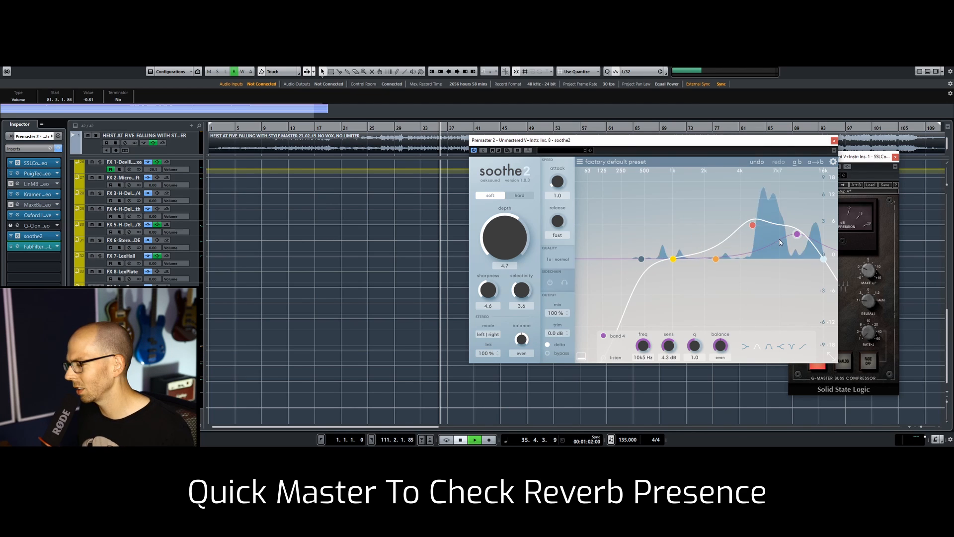
drag(521, 292, 528, 300)
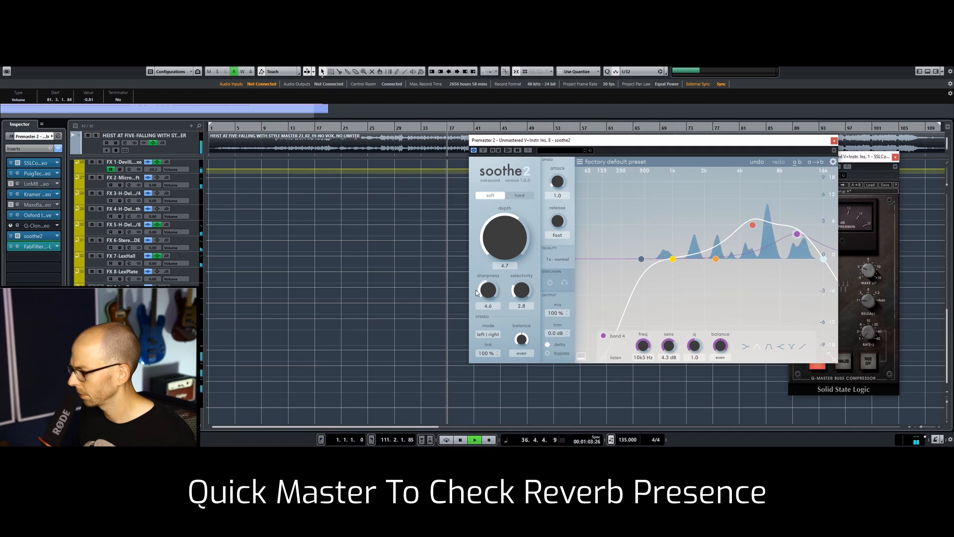
drag(558, 181, 558, 157)
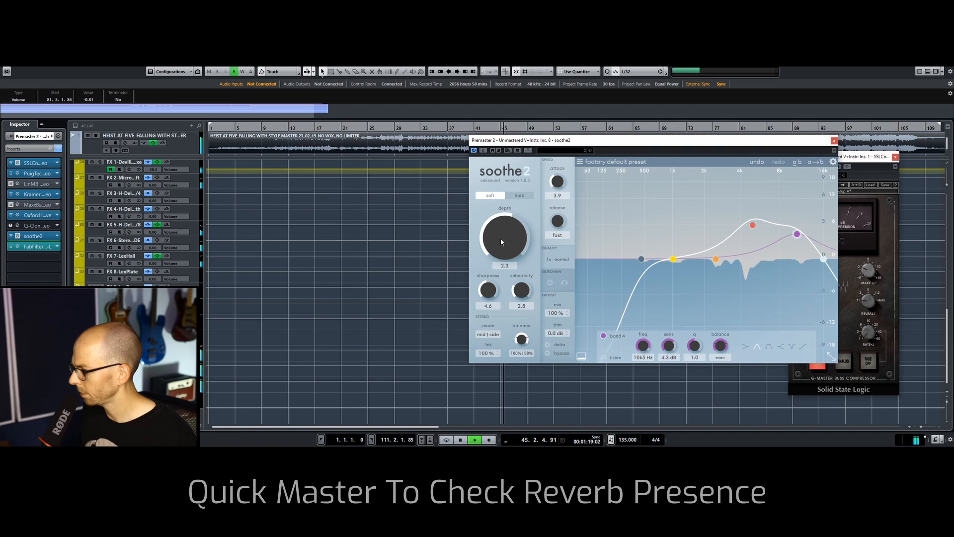
click(834, 141)
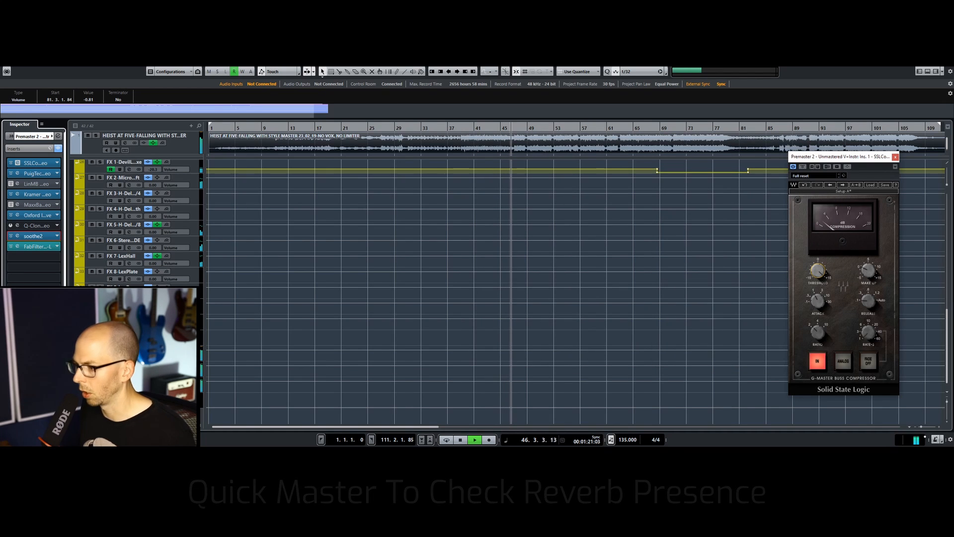
Step: Raise the FabFilter Pro-L gain on Premaster 2 to about +6.7 dB during playback and close the limiter
key(space)
click(20, 248)
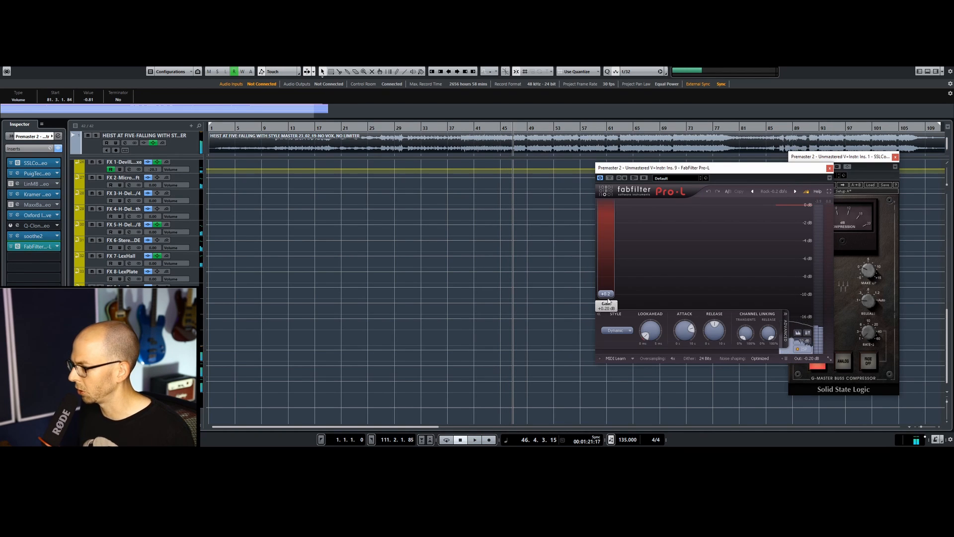
mouse_move(600, 300)
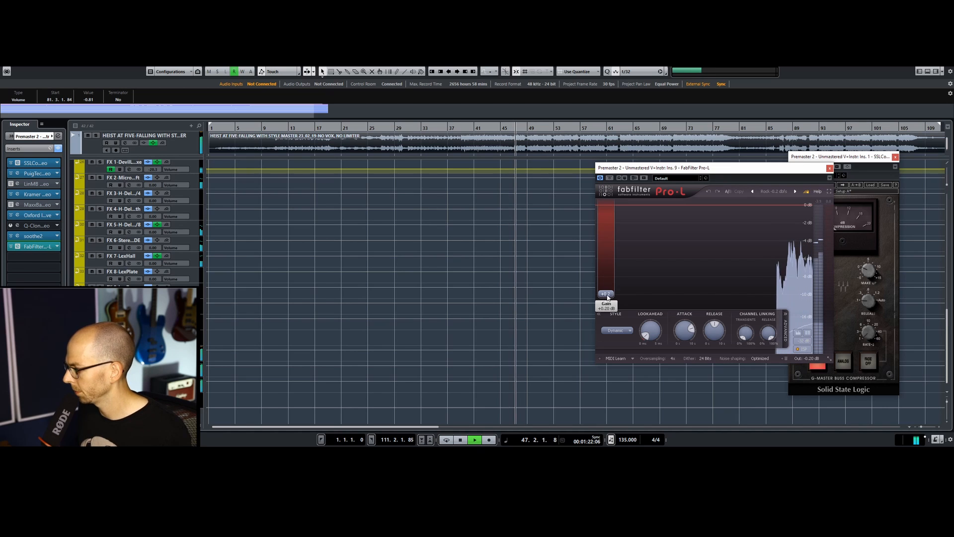
drag(606, 279, 610, 277)
drag(610, 275, 610, 279)
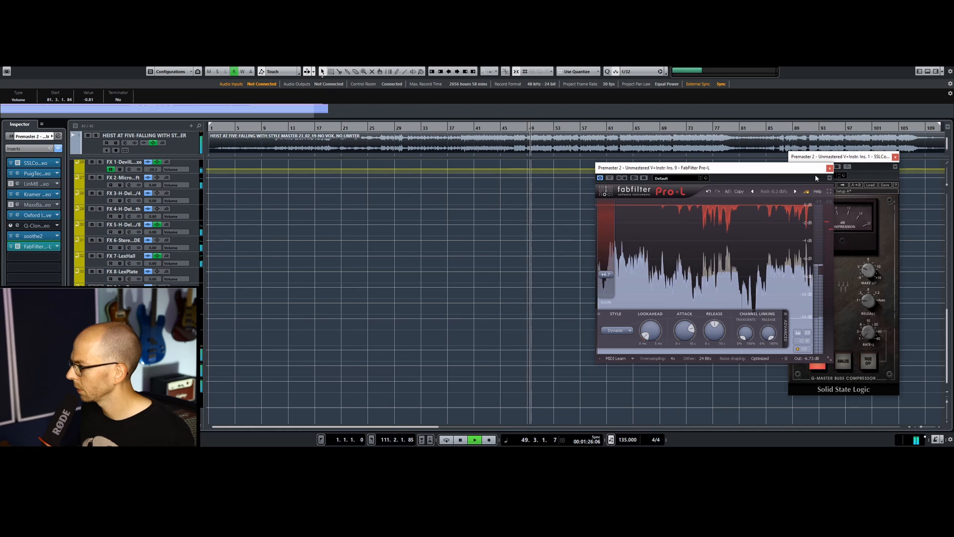
click(830, 168)
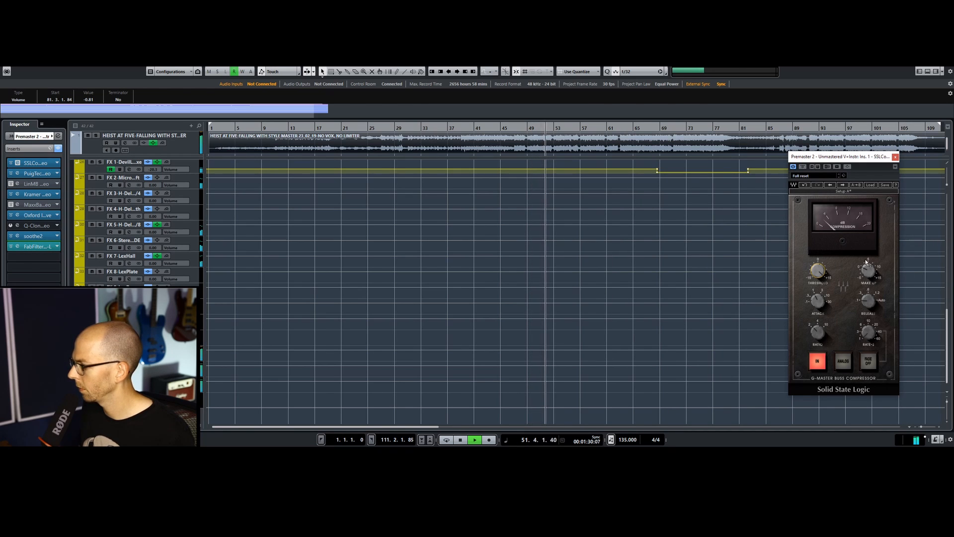
Step: Close the SSLComp window and replace the Q-Clone insert on Premaster 2 with the Center plug-in
click(895, 156)
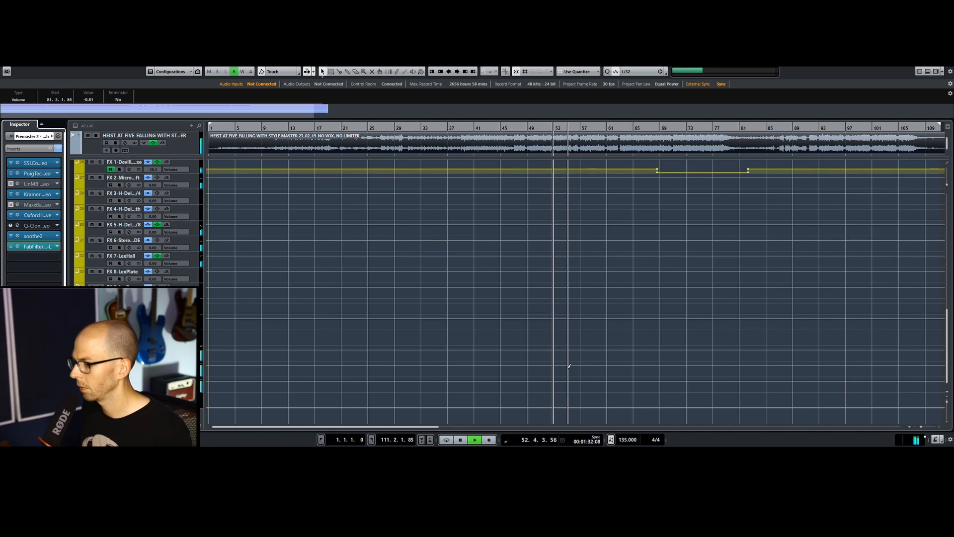
scroll(570, 366, up, 5)
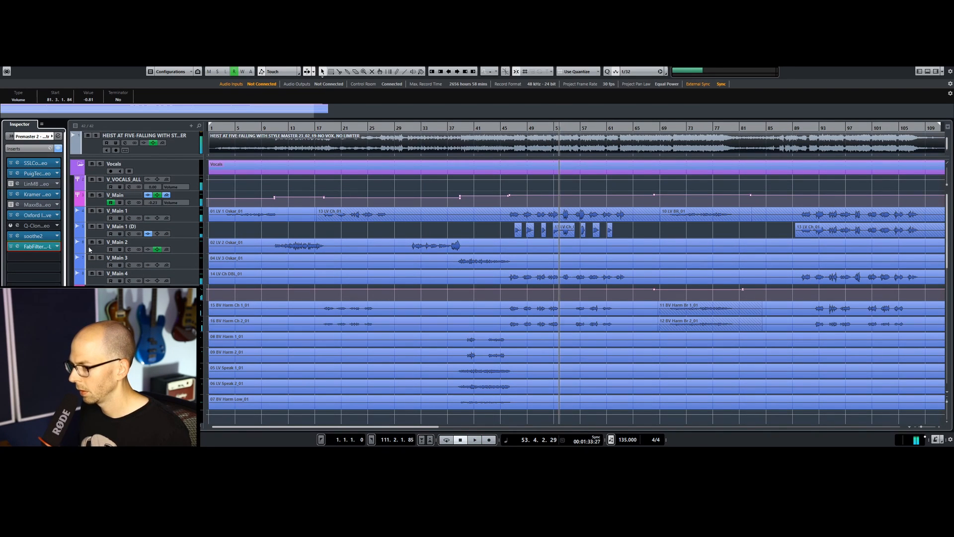
click(17, 217)
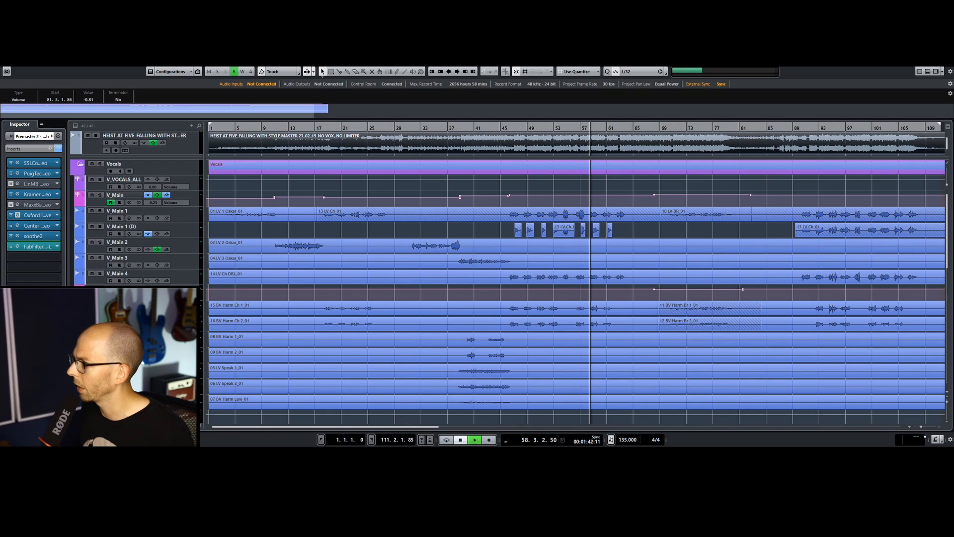
Step: Lower the FX_SENDS volume automation points around bars 62 to 68 to -3.00 and start playback from bar 1
scroll(423, 352, down, 10)
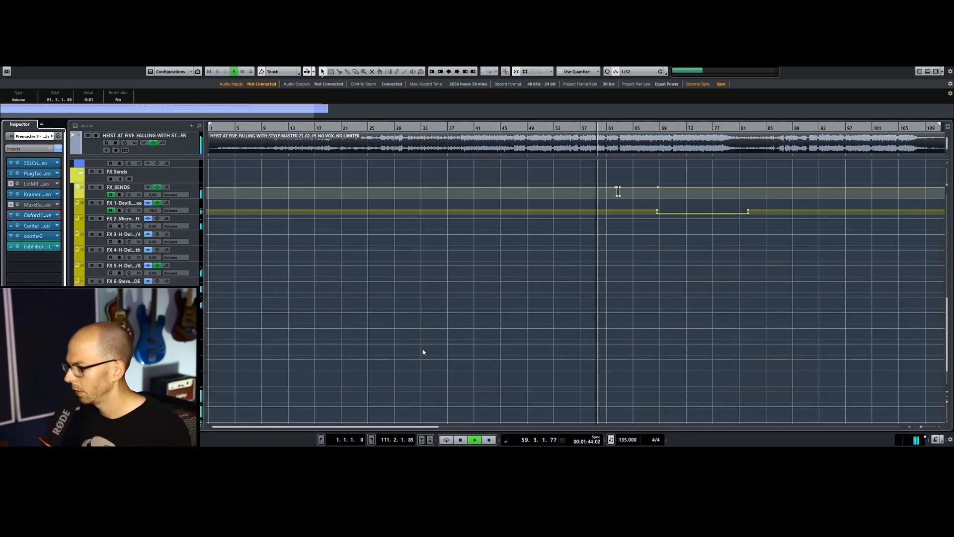
scroll(423, 352, down, 2)
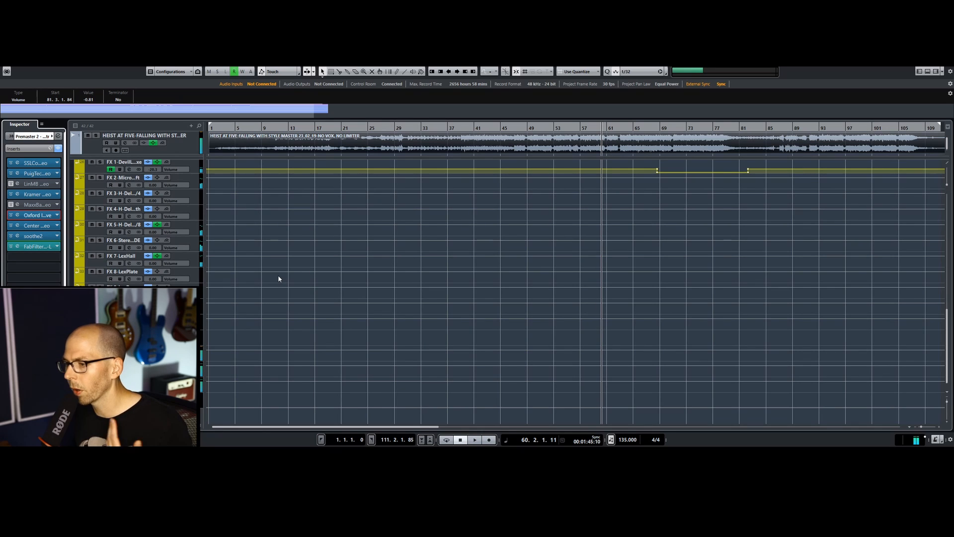
scroll(249, 291, up, 5)
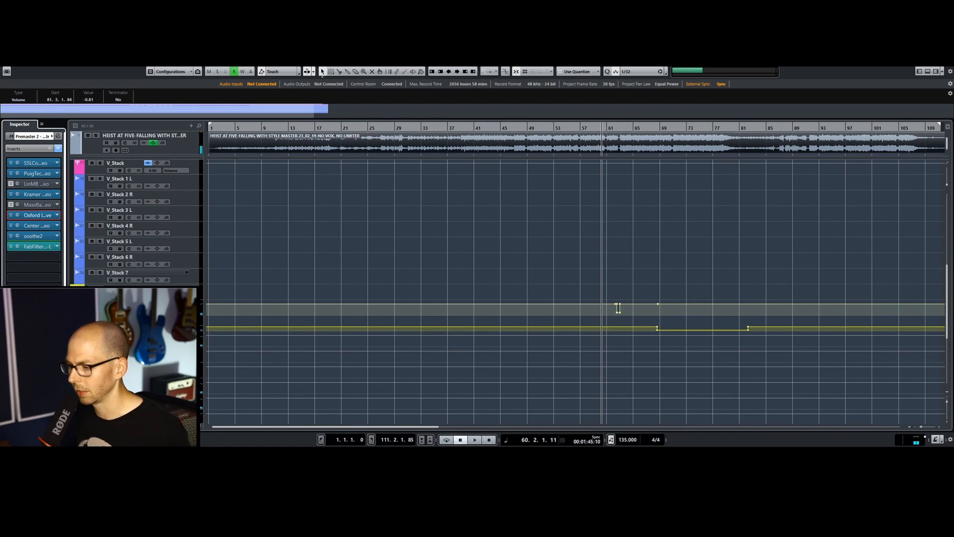
drag(564, 282, 679, 313)
scroll(90, 101, down, 3)
scroll(90, 101, down, 2)
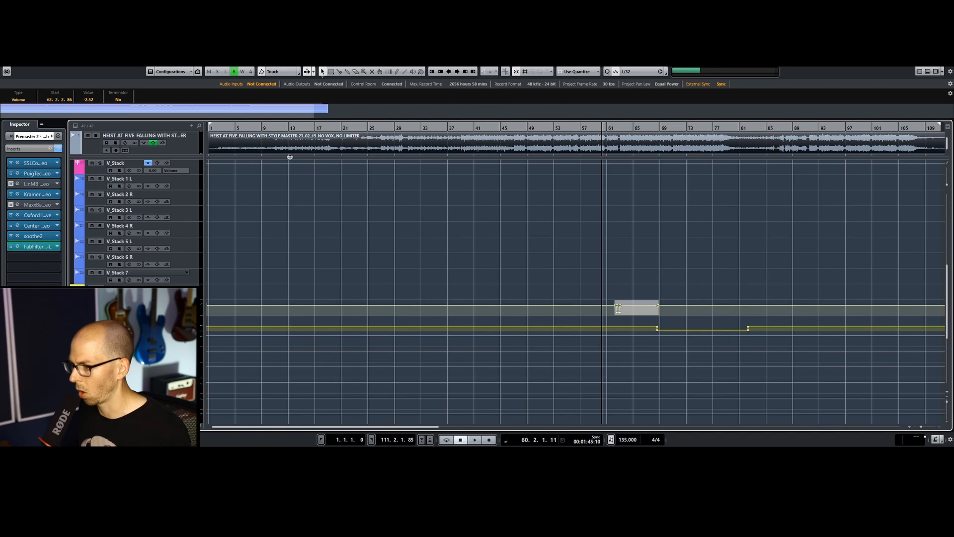
drag(270, 129, 188, 146)
key(space)
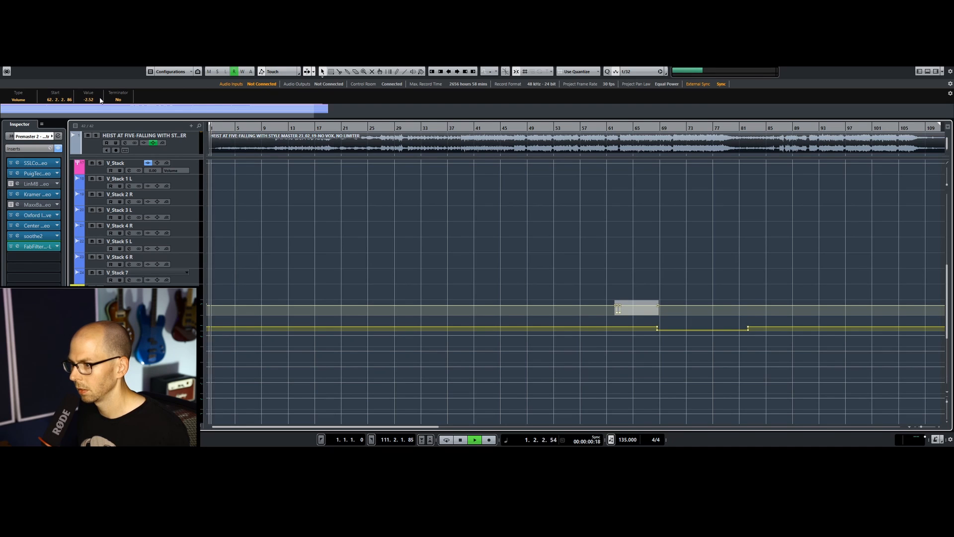
scroll(100, 100, down, 2)
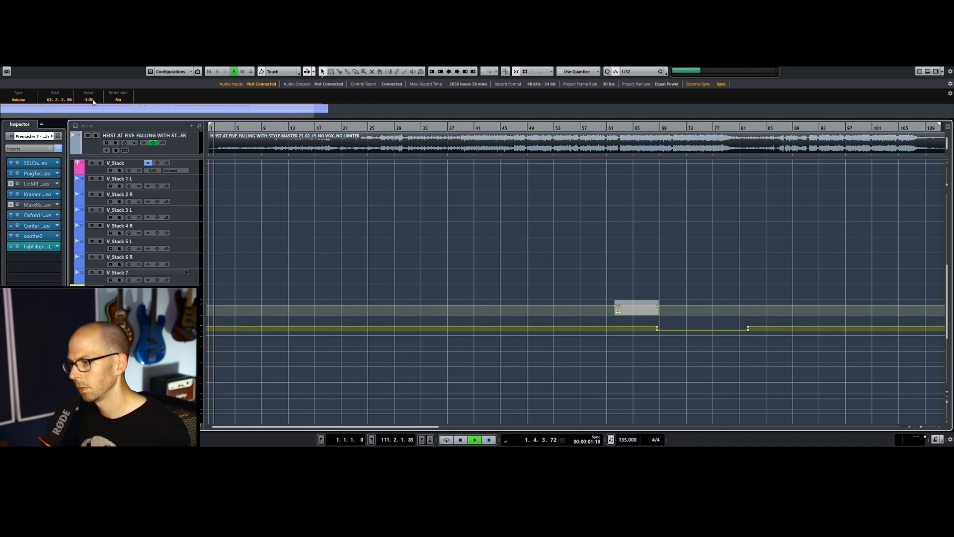
click(335, 370)
key(ctrl+z)
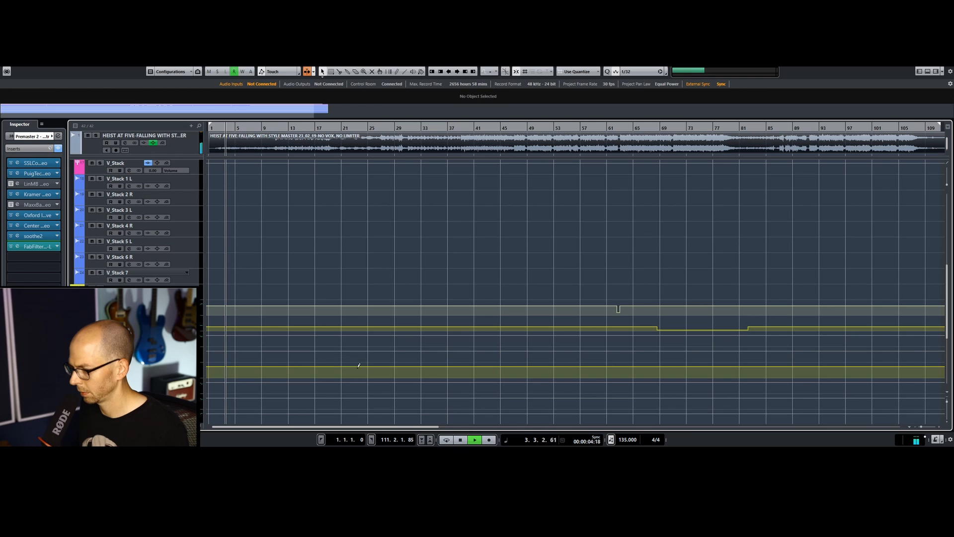
key(ctrl+z)
Step: Select the V_Main track and listen to the mix up to about bar 19 to judge the lead vocal level
scroll(290, 266, up, 4)
scroll(290, 265, up, 2)
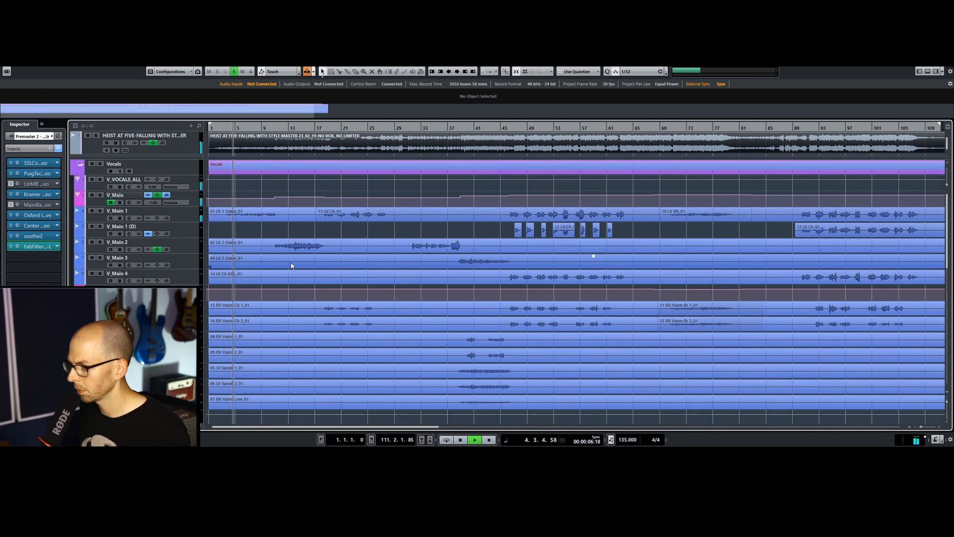
click(194, 196)
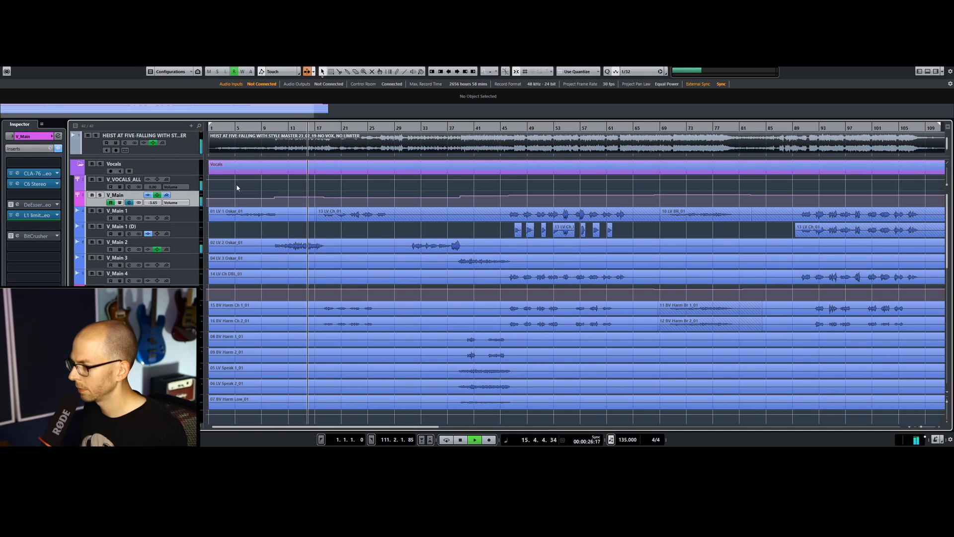
drag(265, 187, 335, 199)
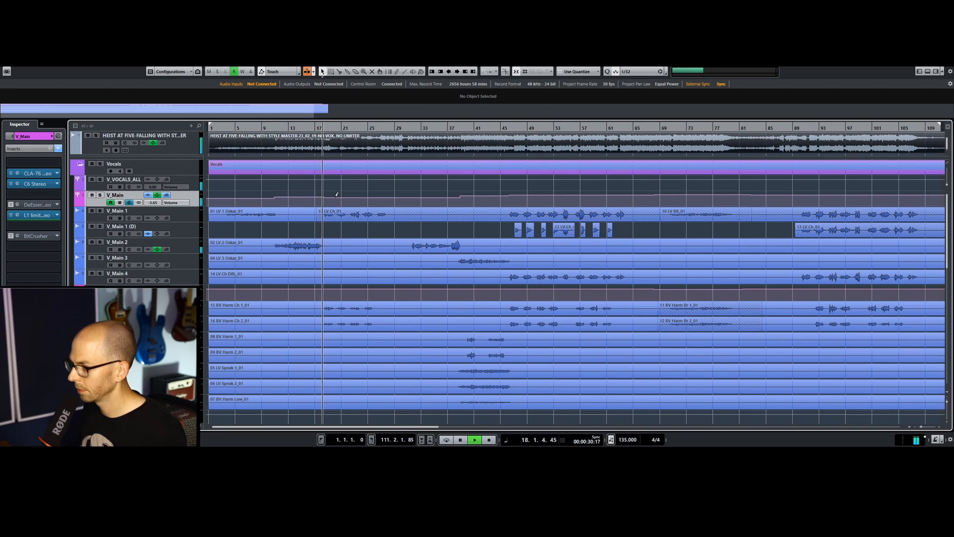
key(Delete)
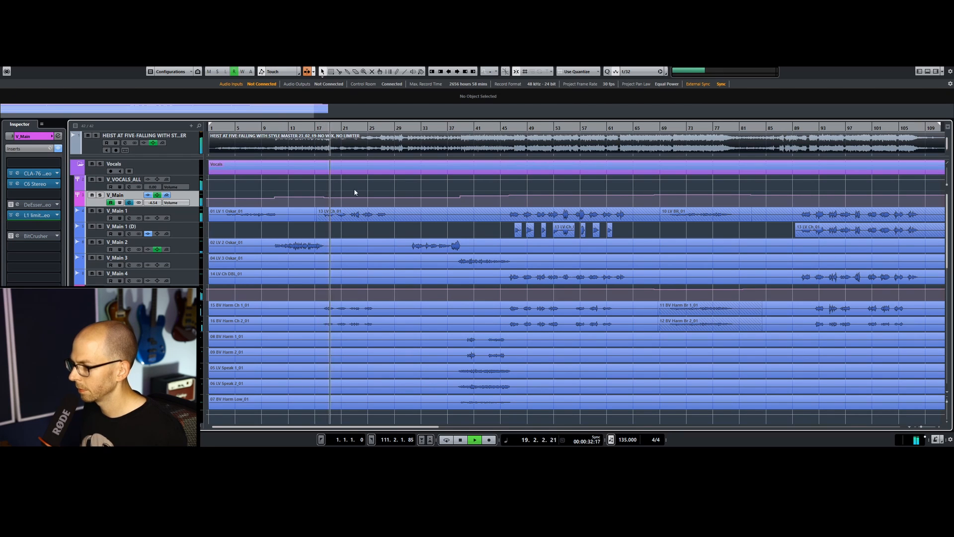
key(space)
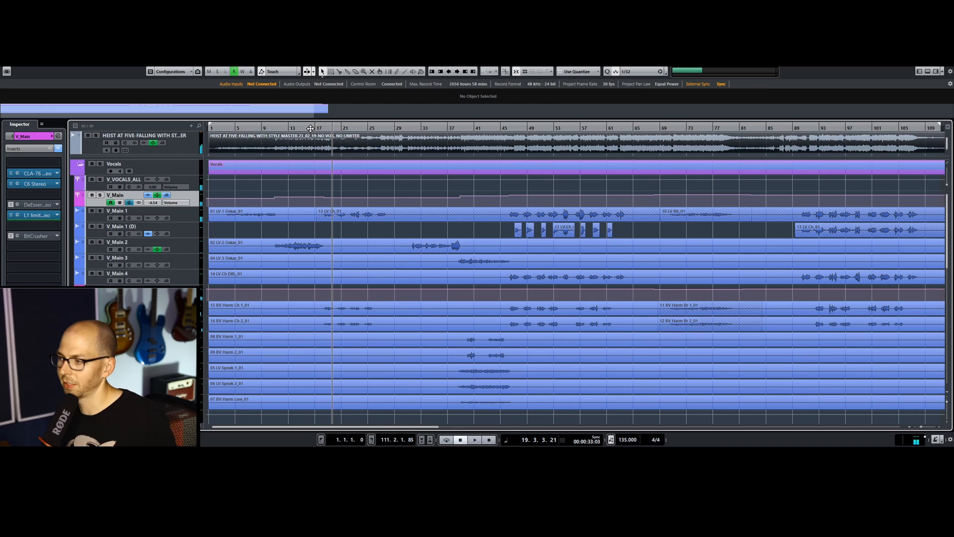
Step: Enlarge the V_Main track lane and lower its volume automation between about bars 11 and 18 to -5.31
drag(310, 130, 317, 146)
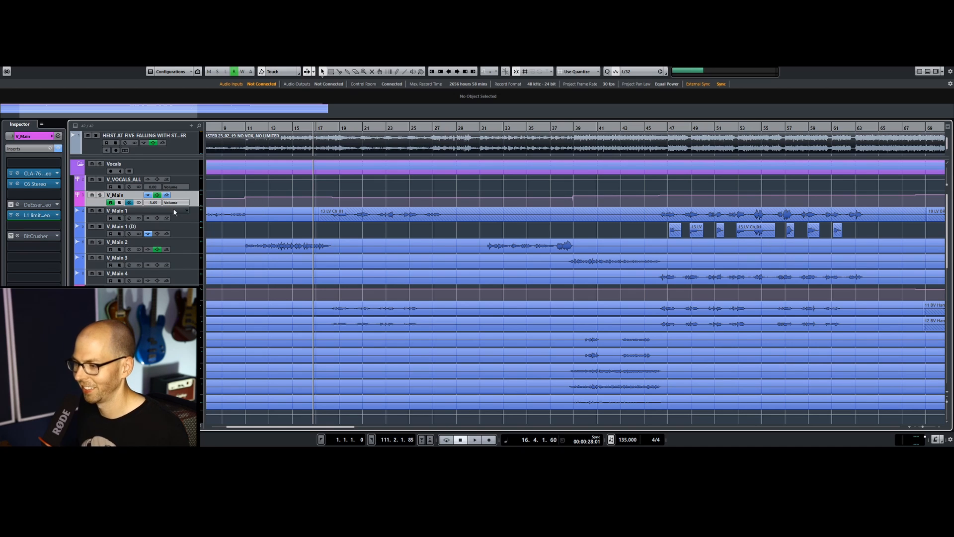
drag(172, 207, 175, 318)
mouse_move(242, 217)
mouse_down()
mouse_move(358, 243)
mouse_move(351, 239)
mouse_up()
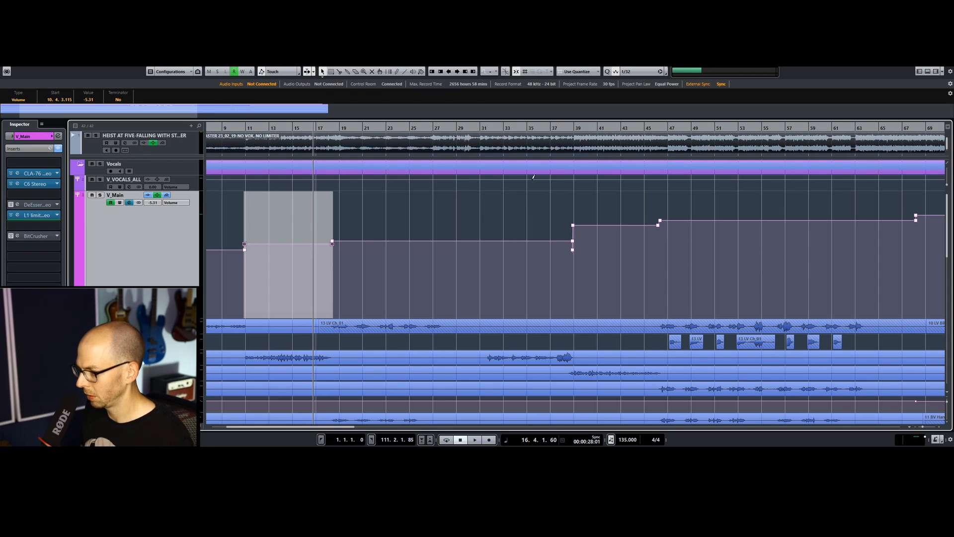
Step: Raise the V_Main volume from bar 18 to bar 38, ending at -3.29, and remove the stray point at bar 38 during playback
click(396, 234)
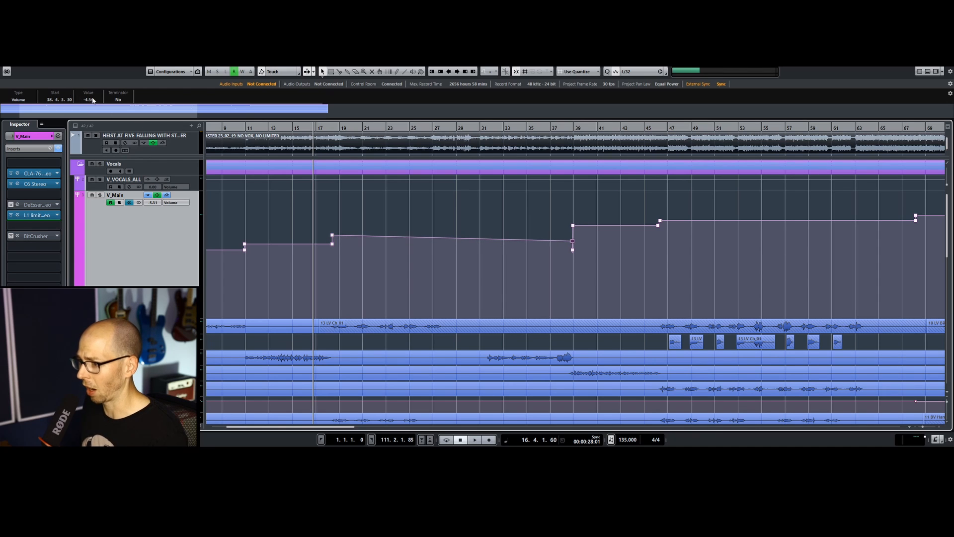
double_click(284, 128)
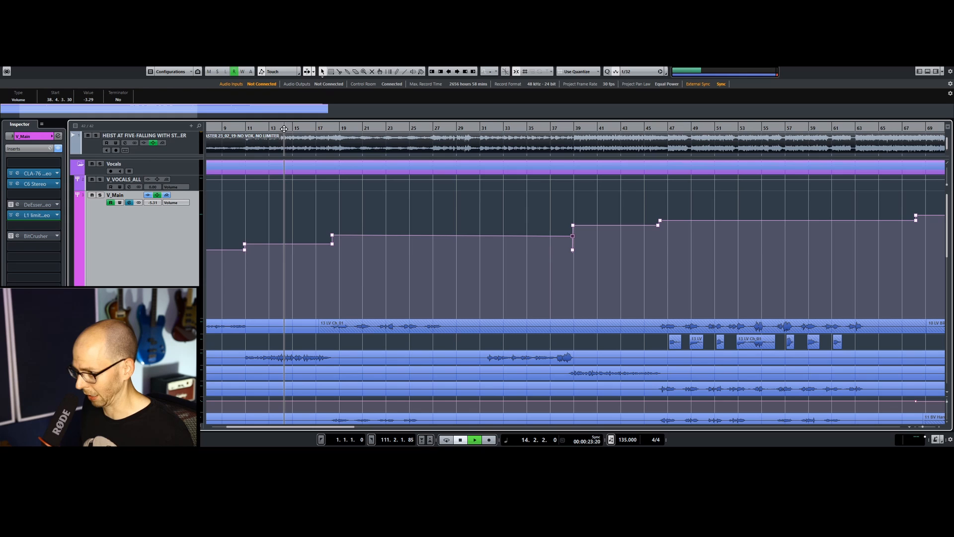
click(574, 253)
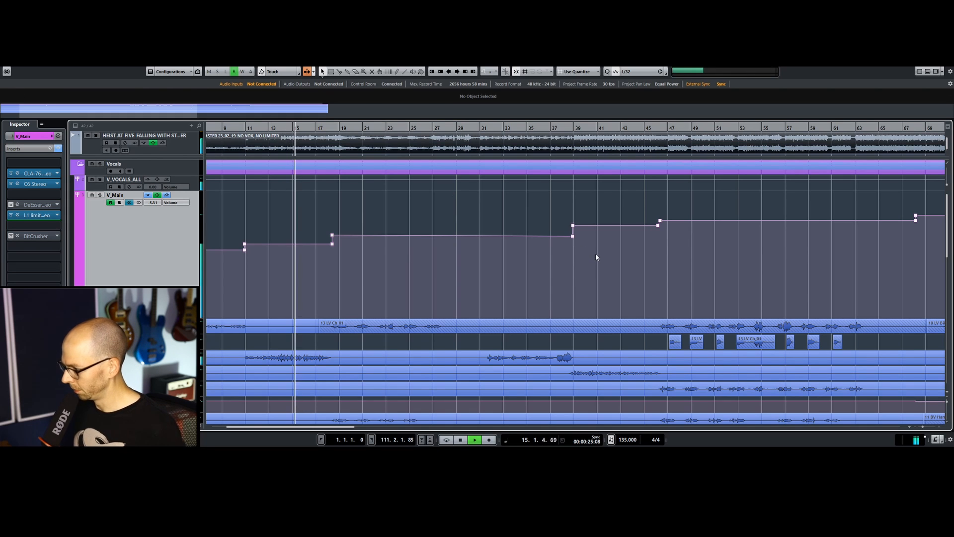
Step: Lower the V_Harm volume automation between about bars 18 and 26 to -3.65 and resume playback
scroll(399, 293, down, 5)
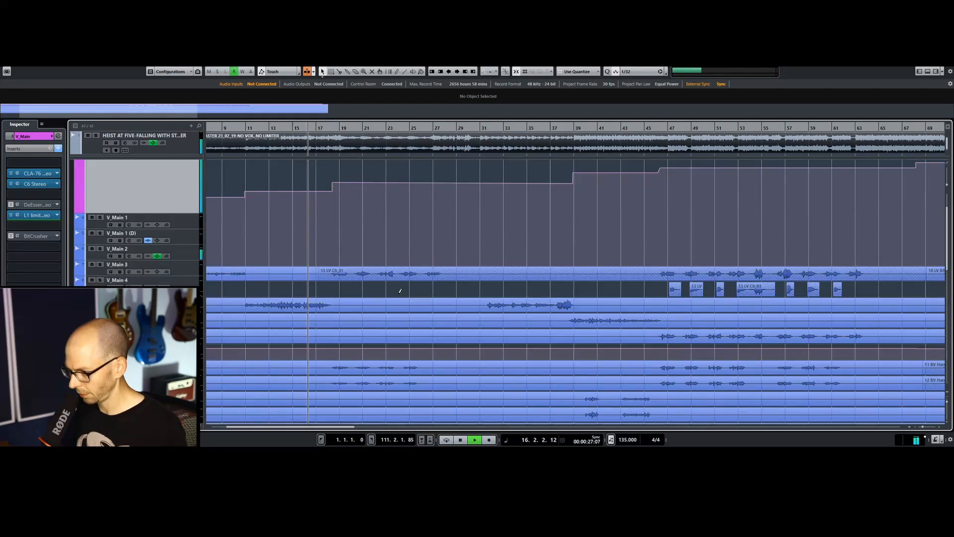
scroll(349, 323, up, 3)
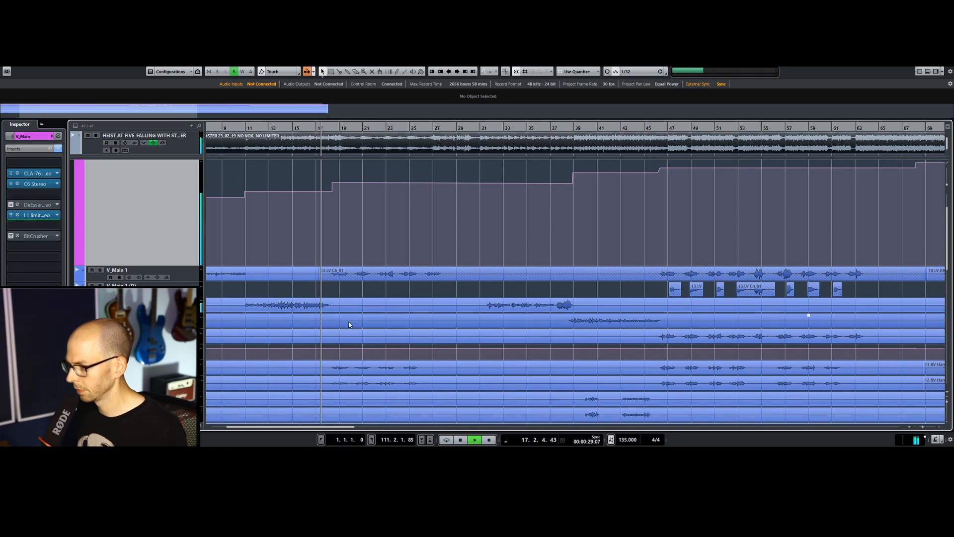
scroll(345, 222, up, 3)
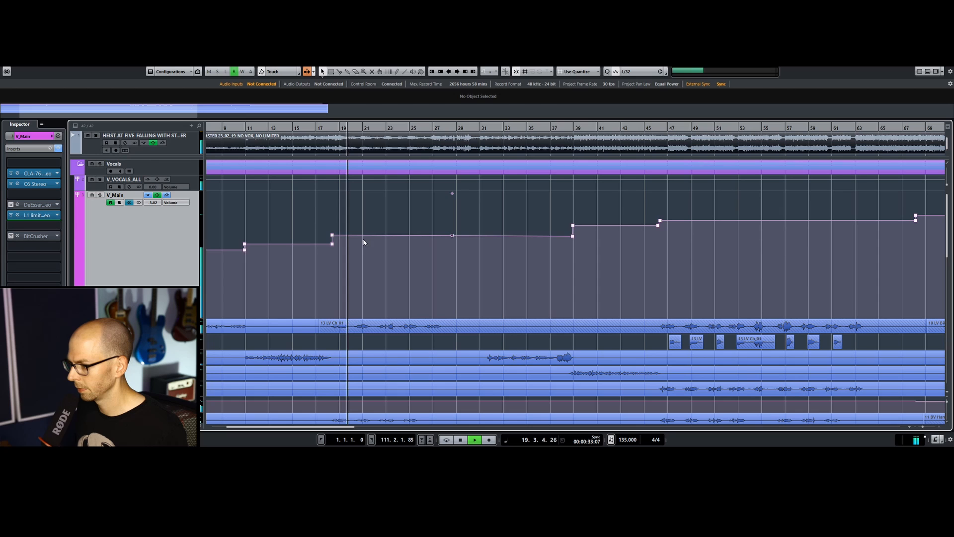
drag(323, 232, 455, 230)
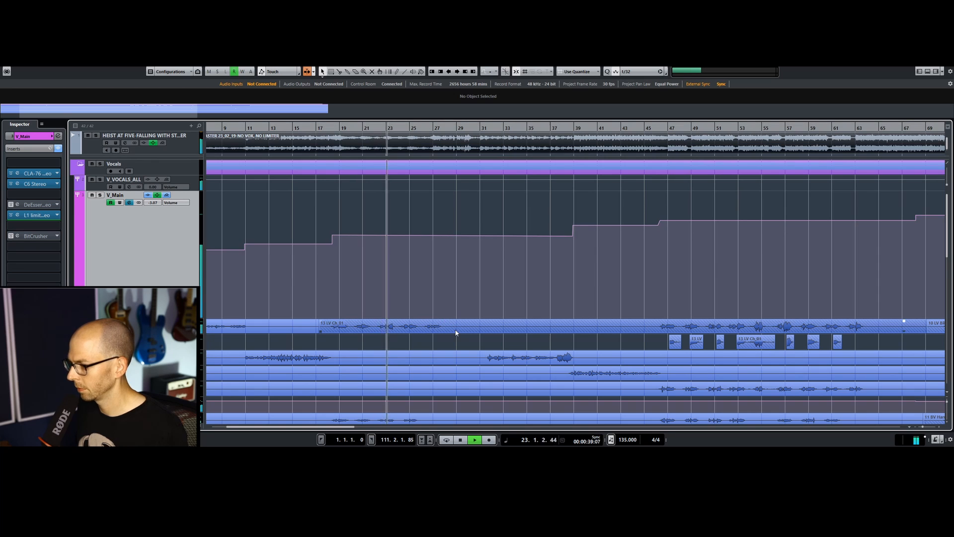
scroll(453, 333, down, 5)
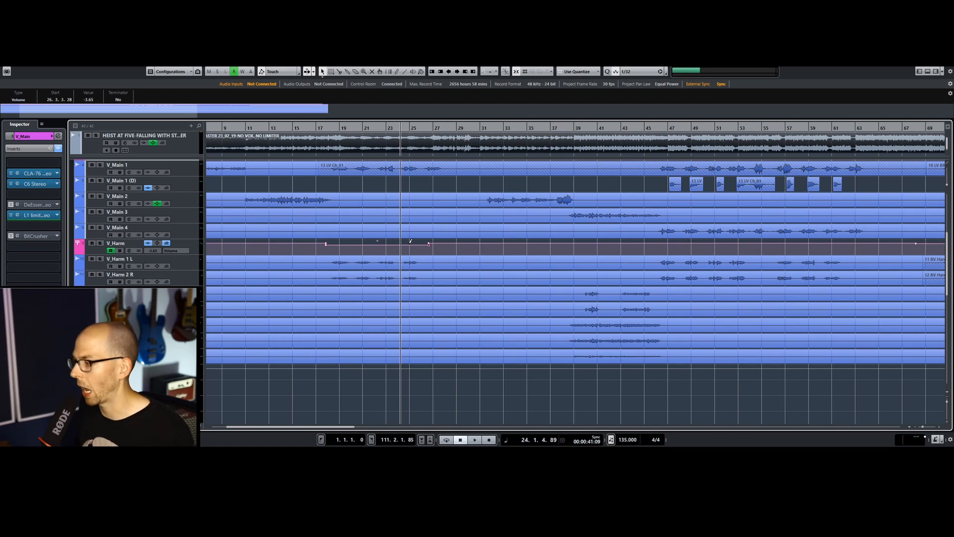
key(space)
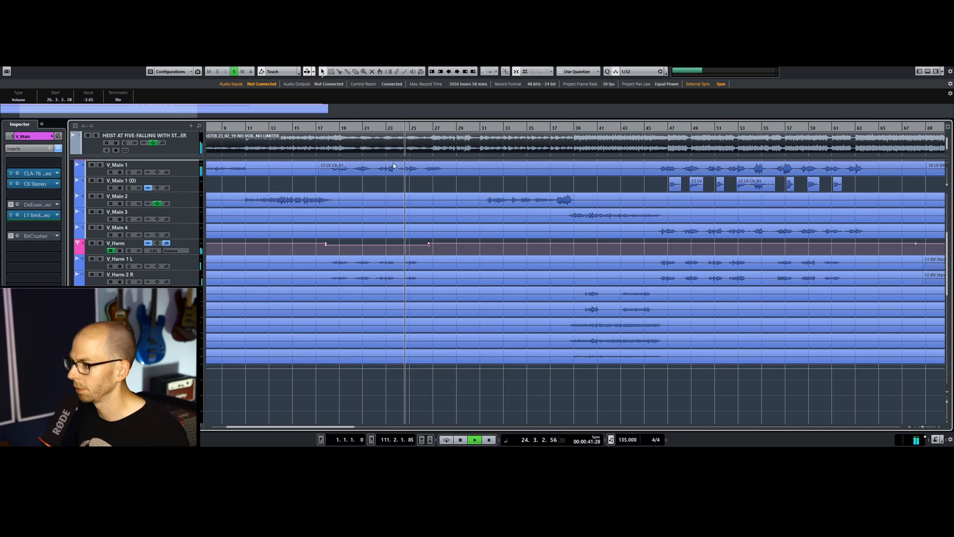
Step: Add V_Main volume points around bars 26 and 28, raise that section to -2.66 and replay it
scroll(487, 276, up, 3)
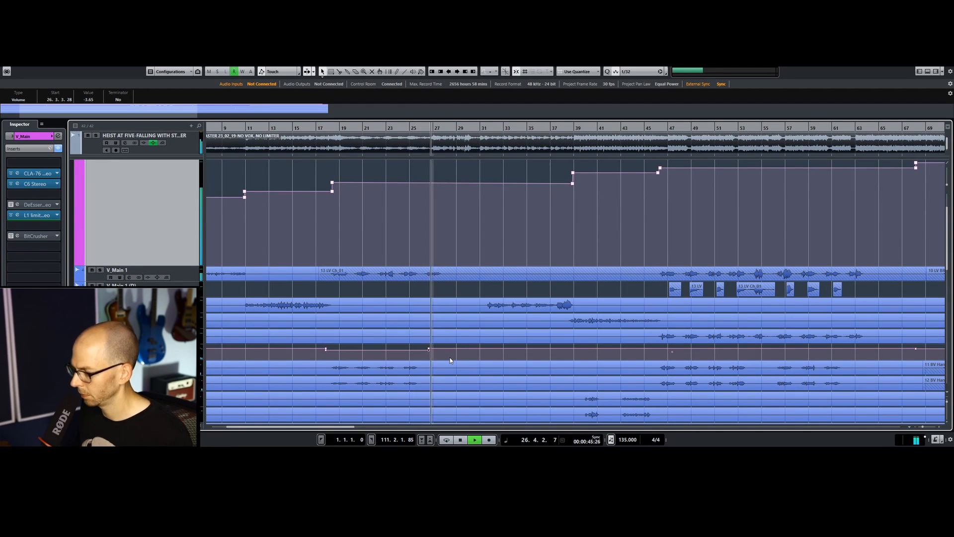
scroll(451, 374, up, 2)
click(423, 235)
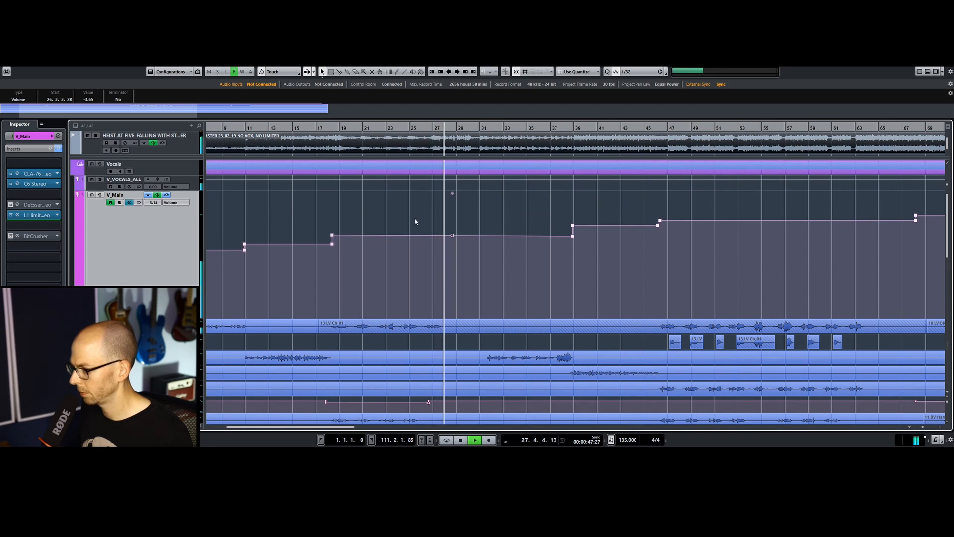
click(449, 236)
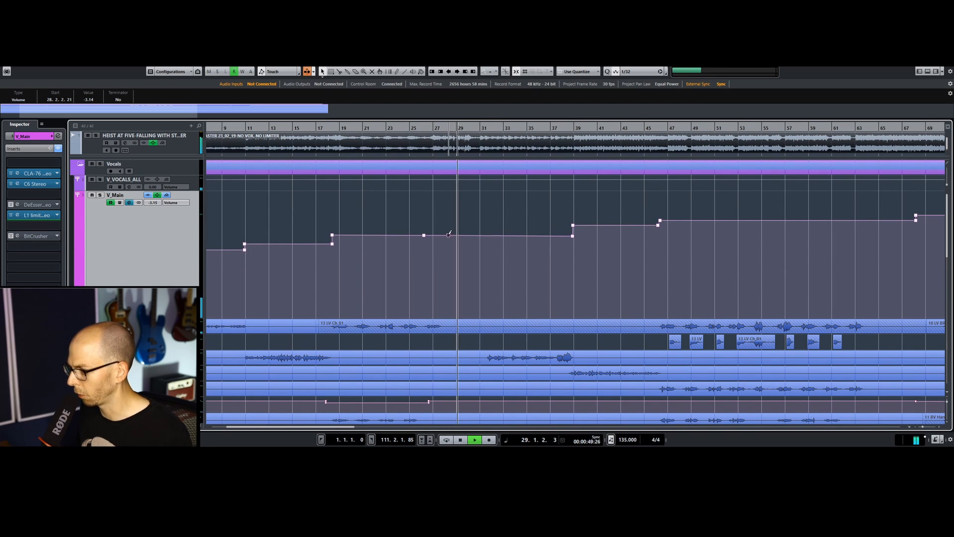
key(space)
click(419, 127)
key(space)
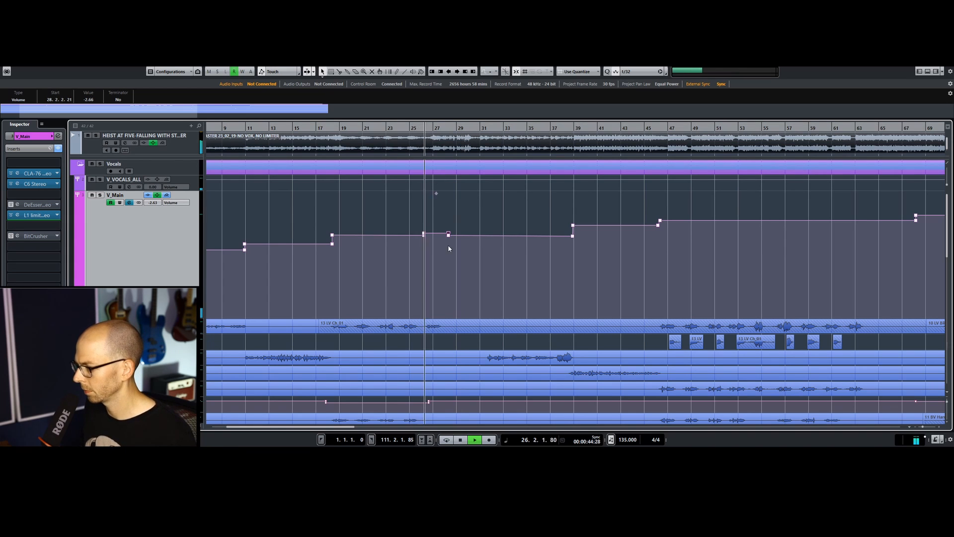
Step: Lower the V_Main volume after bar 28 to -5.79 and the point at bar 38 to -5.99, replaying from about bar 32
scroll(469, 309, down, 2)
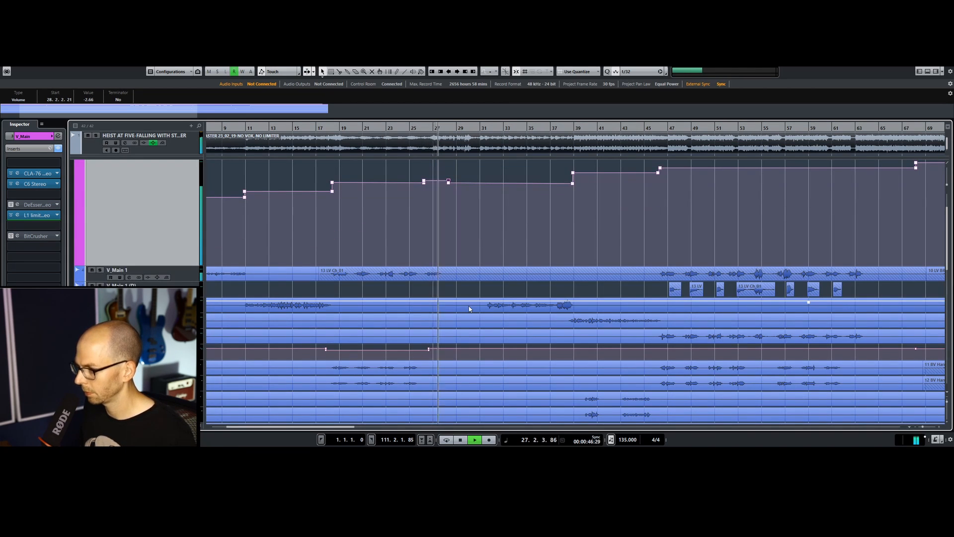
scroll(470, 310, up, 2)
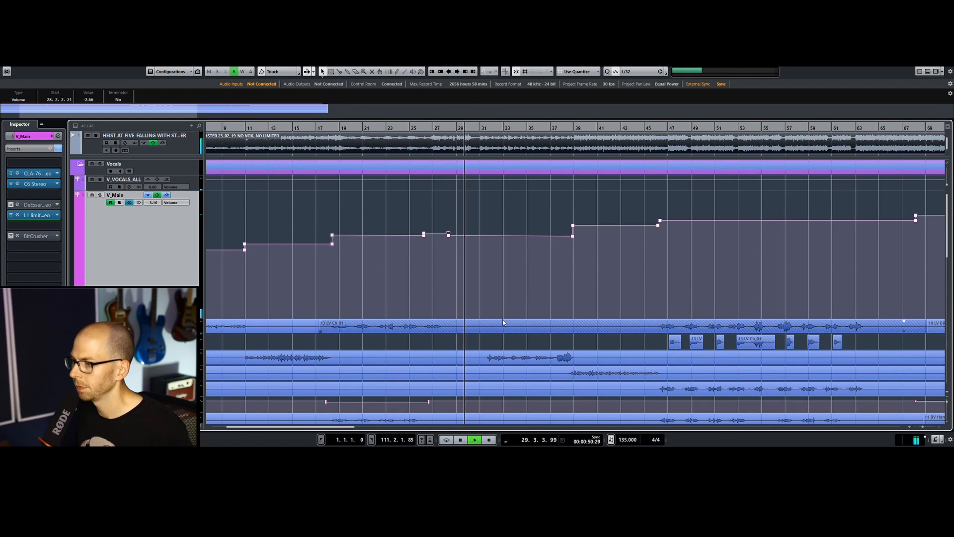
scroll(503, 319, down, 2)
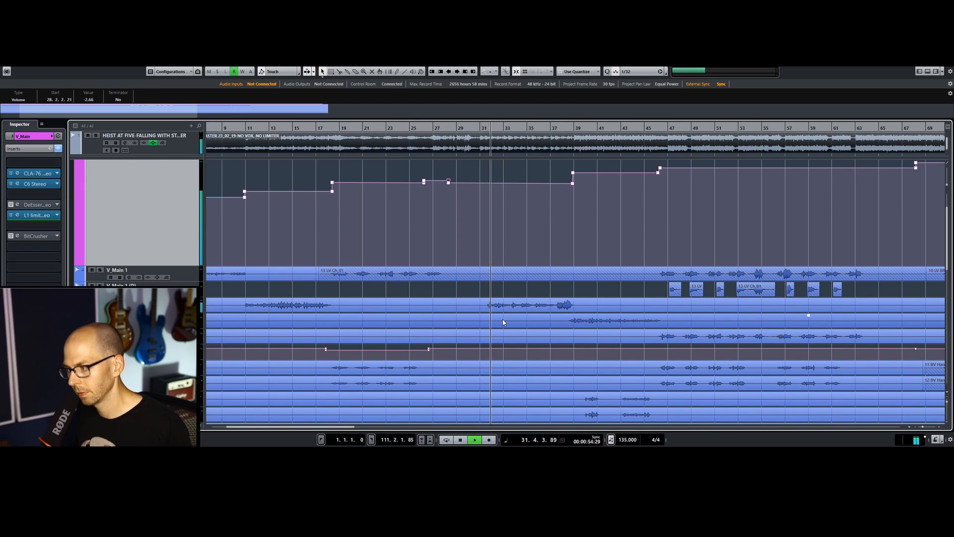
scroll(508, 285, up, 2)
click(448, 236)
key(space)
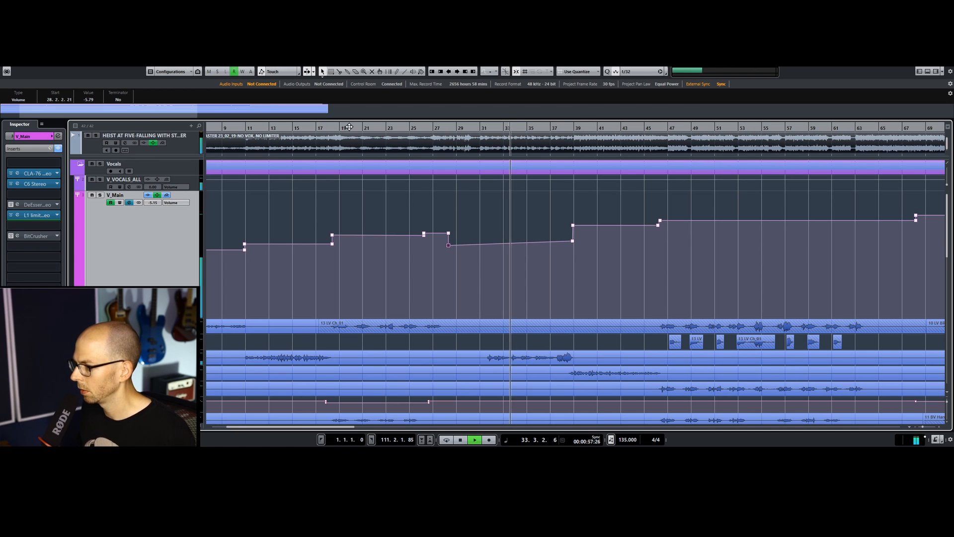
click(486, 128)
click(572, 241)
scroll(94, 101, down, 3)
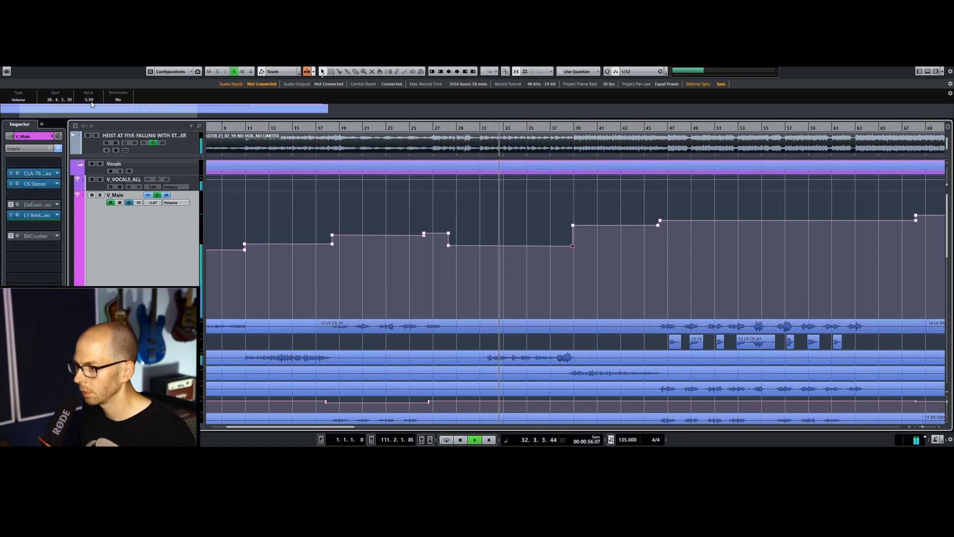
Step: Lower the V_Main volume point after bar 28 to -7.09, shift it to bar 29 and slightly lower the bar 38 point
drag(448, 245, 448, 251)
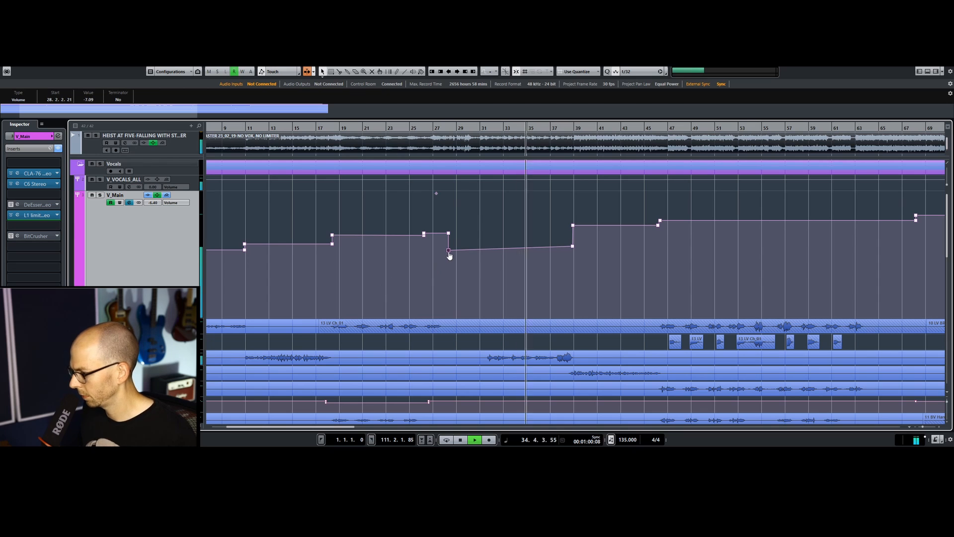
drag(449, 250, 458, 250)
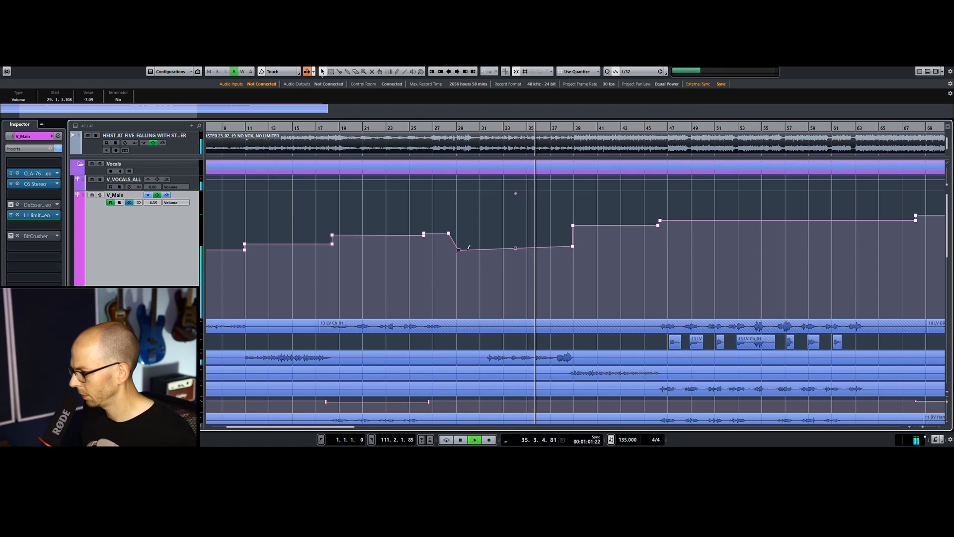
click(572, 246)
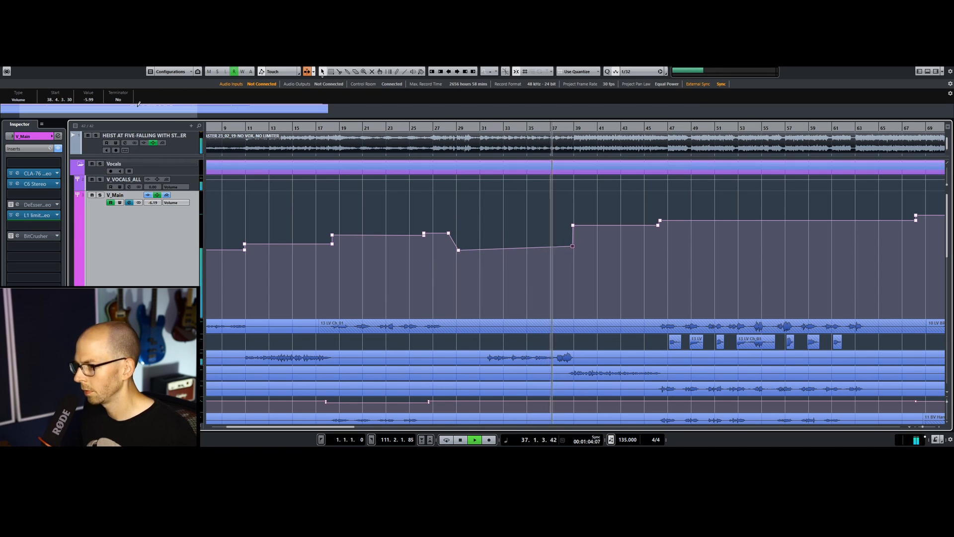
Step: Lower the V_Main volume automation between about bars 39 and 46 to -2.55 and listen through to bar 47
drag(572, 246, 658, 236)
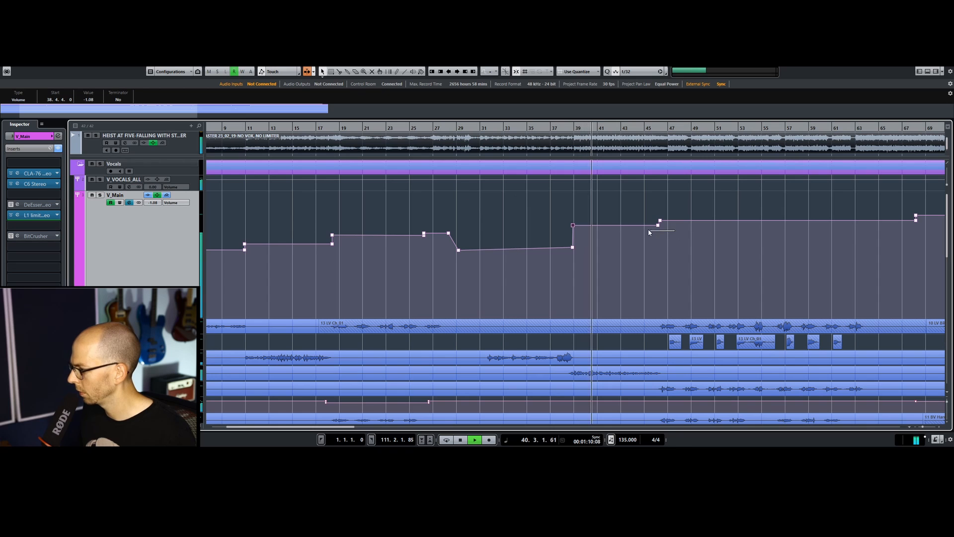
shift+click(658, 225)
scroll(86, 101, down, 5)
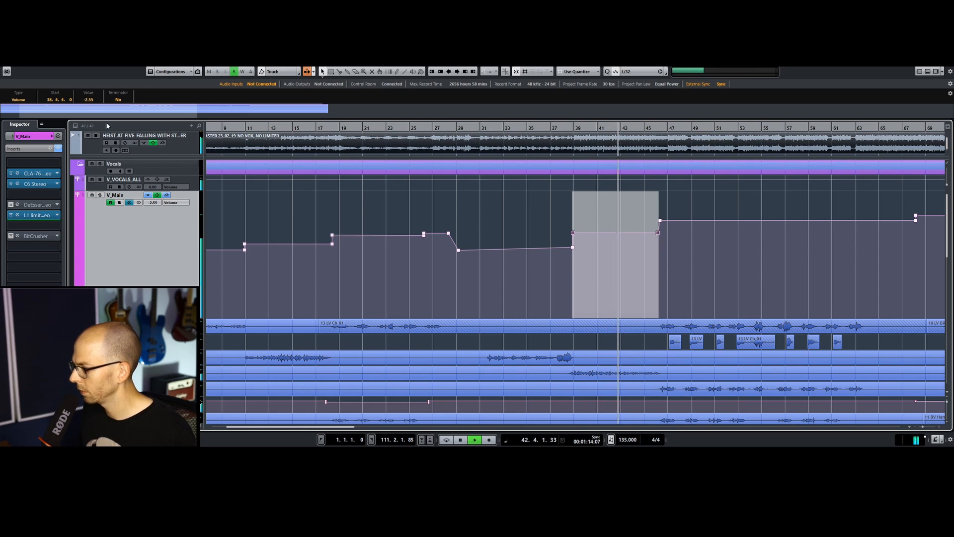
scroll(407, 271, down, 5)
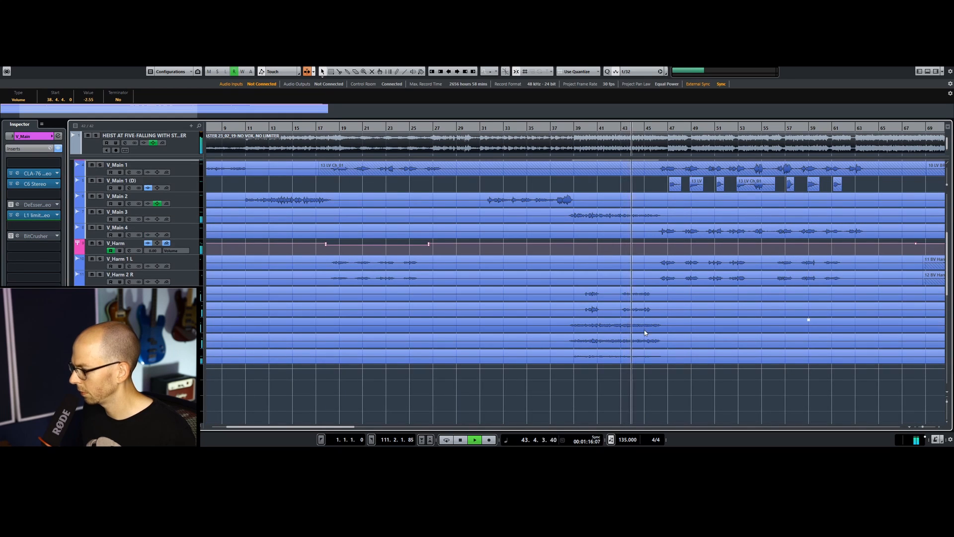
scroll(644, 329, up, 5)
scroll(658, 363, down, 5)
scroll(658, 364, up, 5)
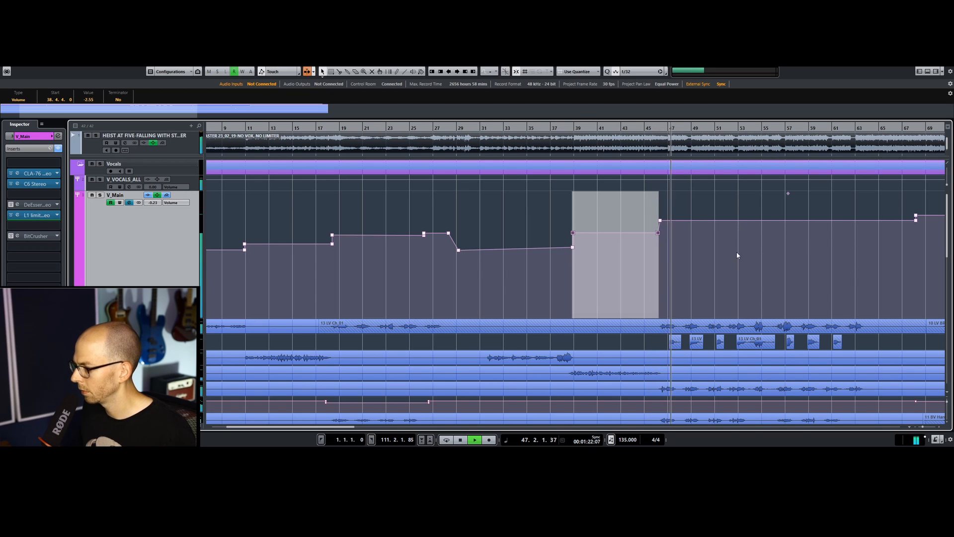
key(space)
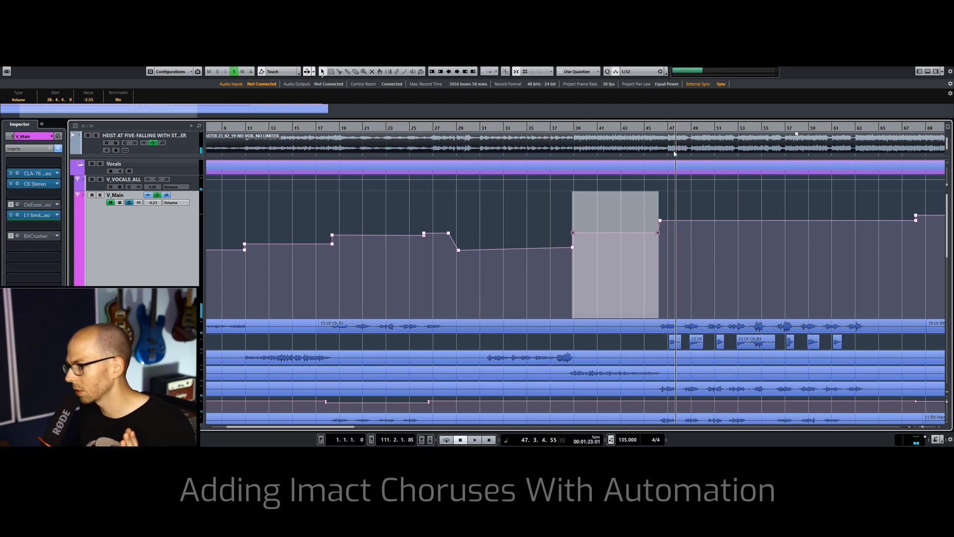
Step: Show the volume automation lane of the HEIST AT FIVE instrumental track and place the cursor near bar 47
drag(674, 157, 675, 244)
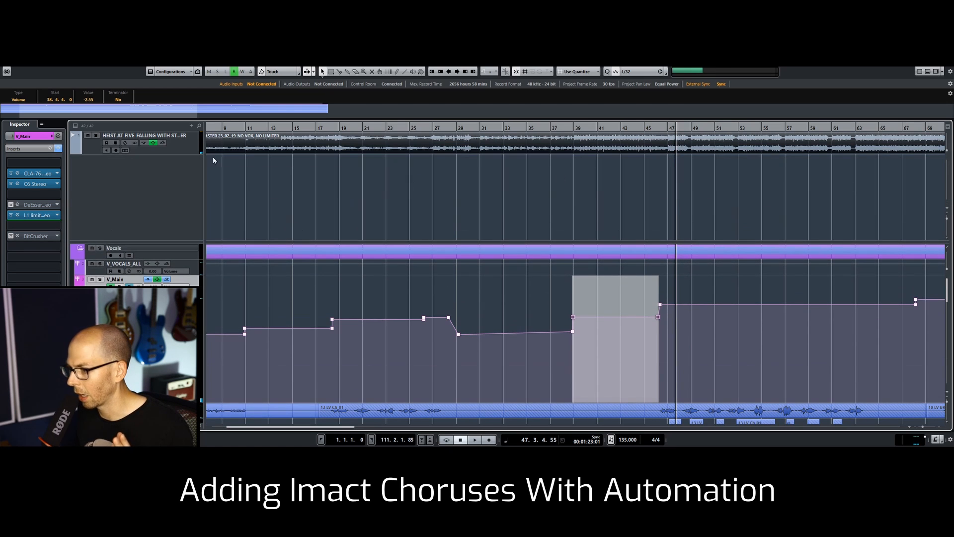
click(75, 151)
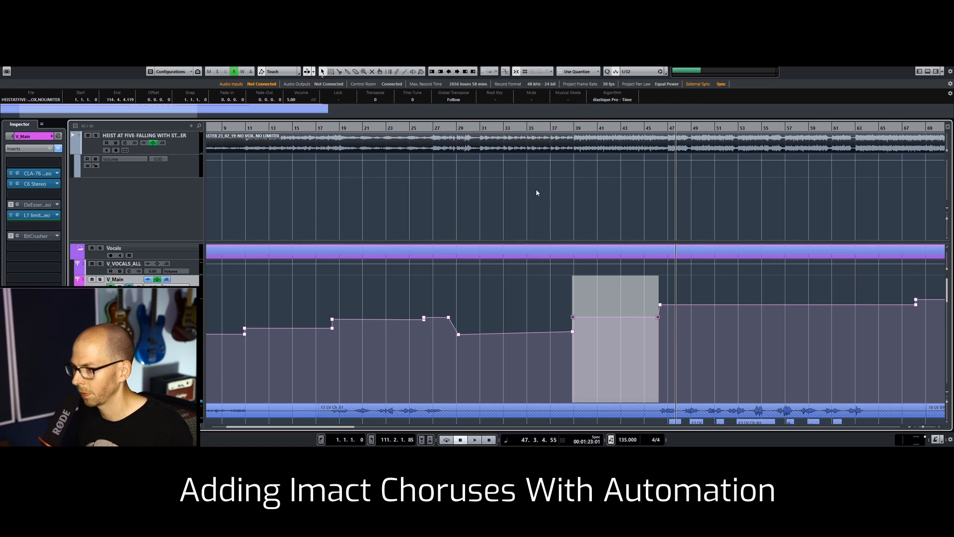
click(667, 130)
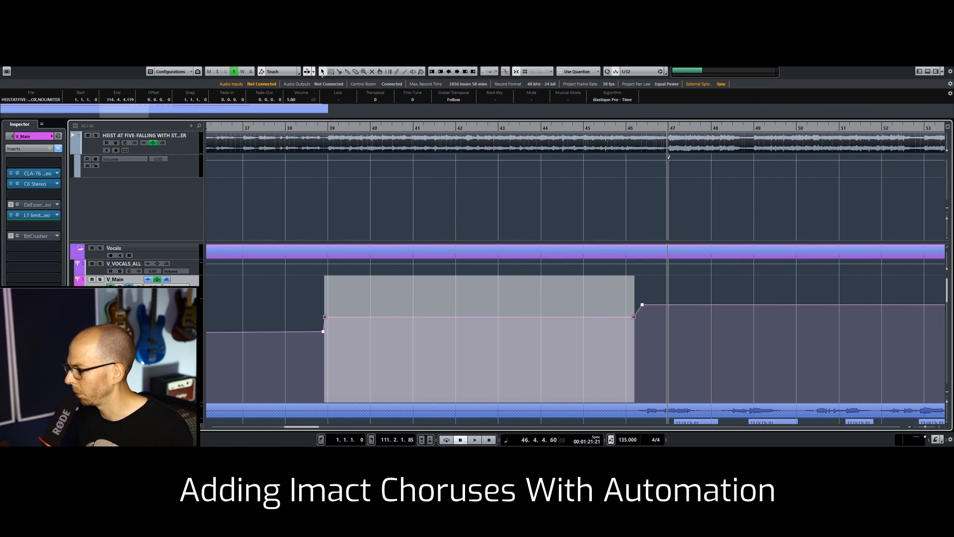
Step: Try volume automation points around bar 47 on the instrumental track, raising the level to 2.43 at the chorus start
click(668, 158)
drag(672, 158, 693, 160)
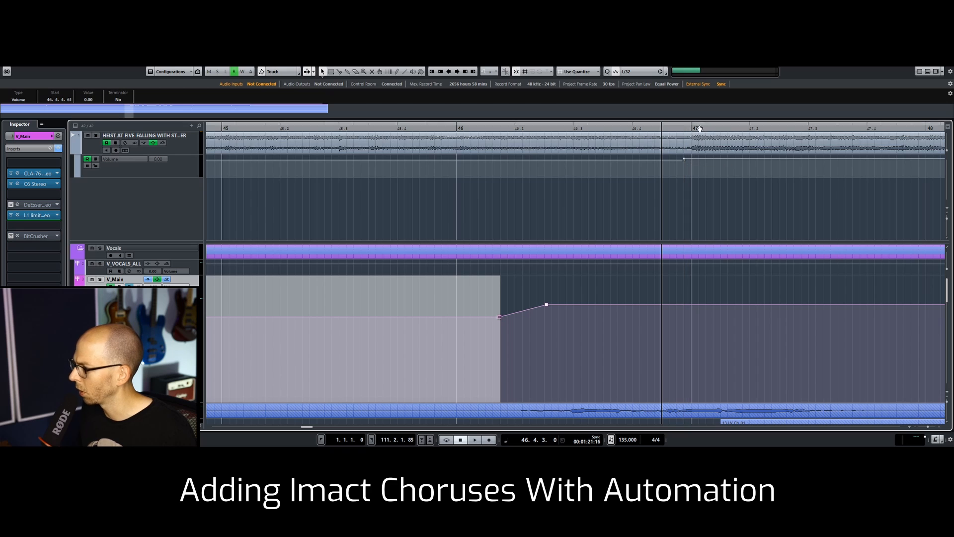
click(693, 159)
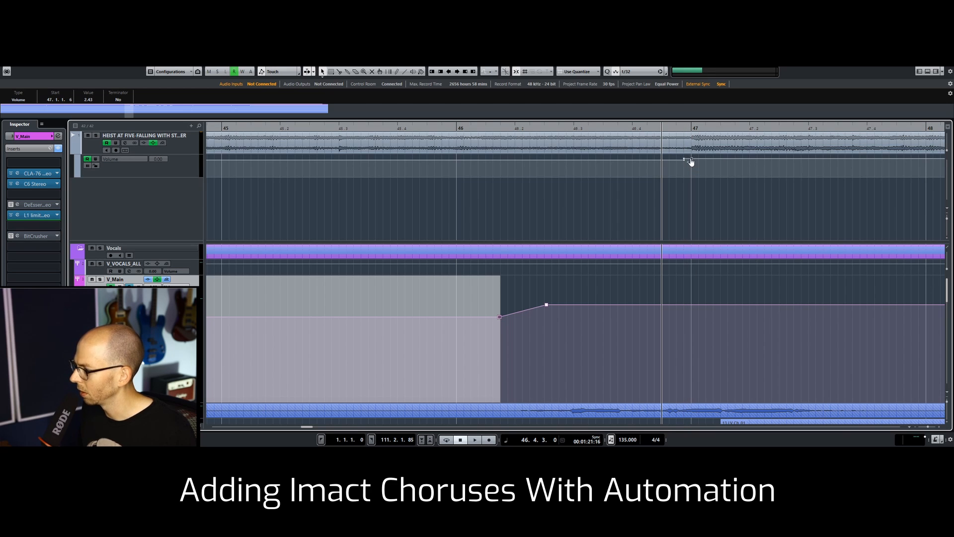
click(685, 160)
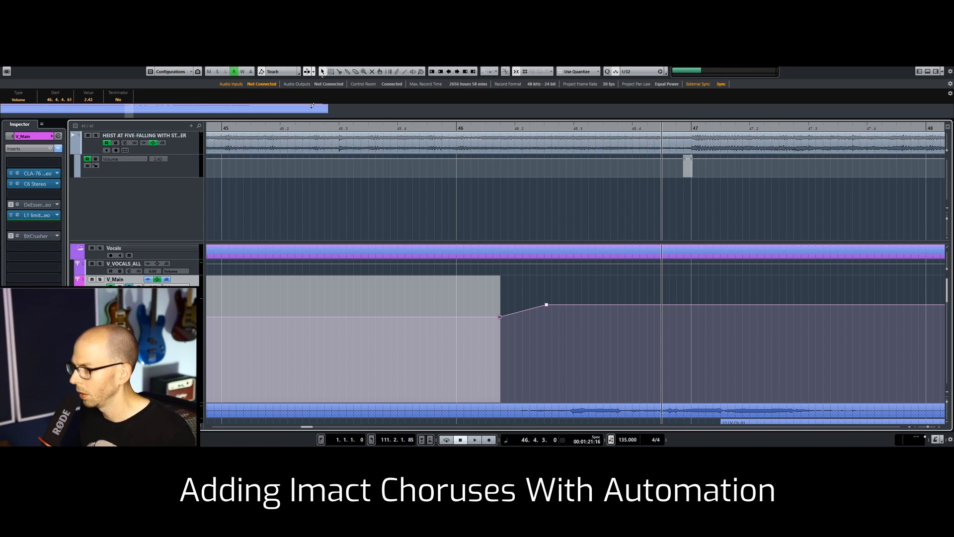
ctrl+click(89, 100)
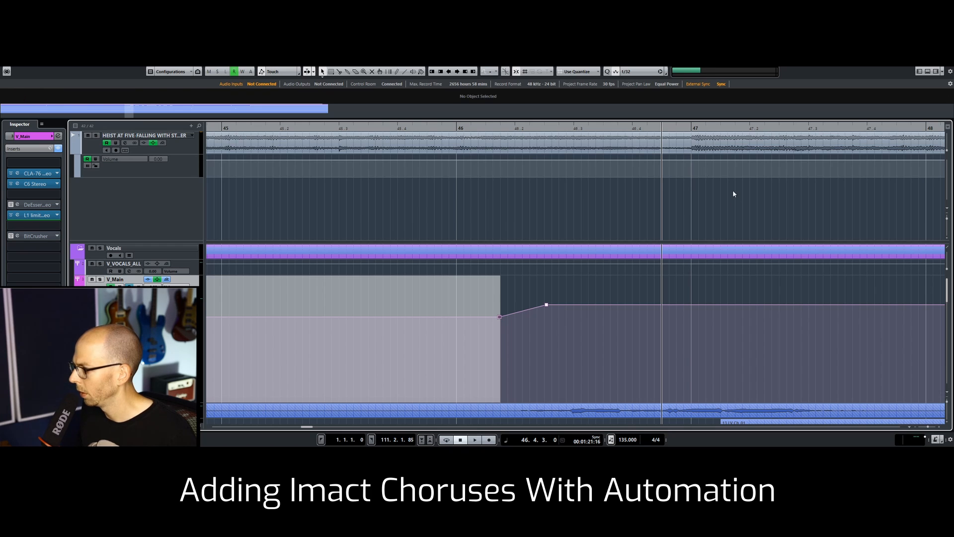
Step: Set the instrumental track's volume to -1.21 just before bar 47 and -1.68 near the song start, and play the chorus lead-in
drag(685, 165, 686, 165)
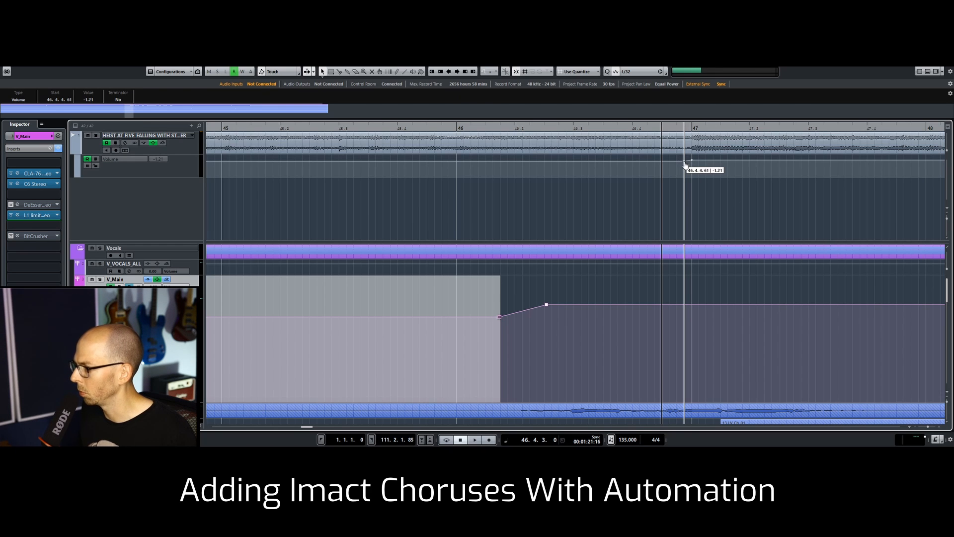
drag(657, 127, 651, 95)
click(213, 160)
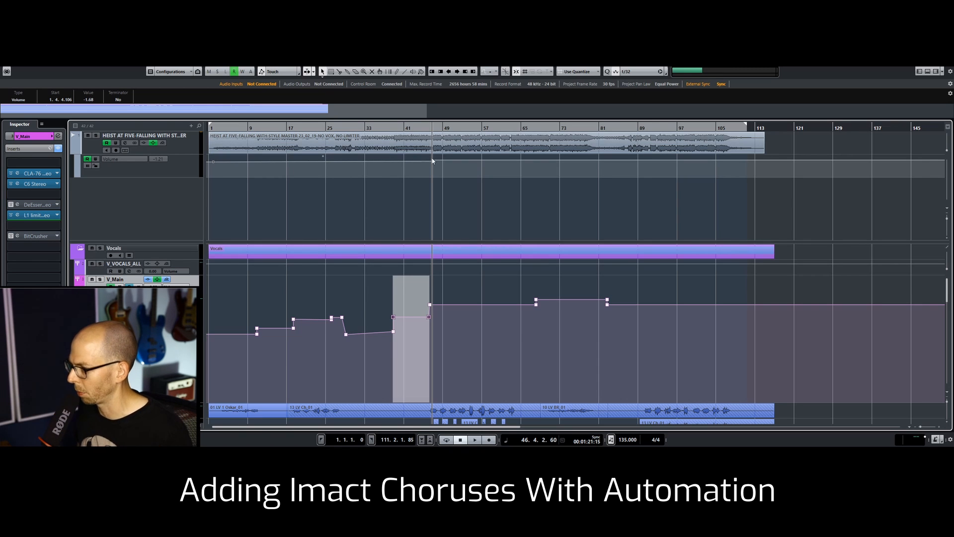
drag(430, 128, 427, 160)
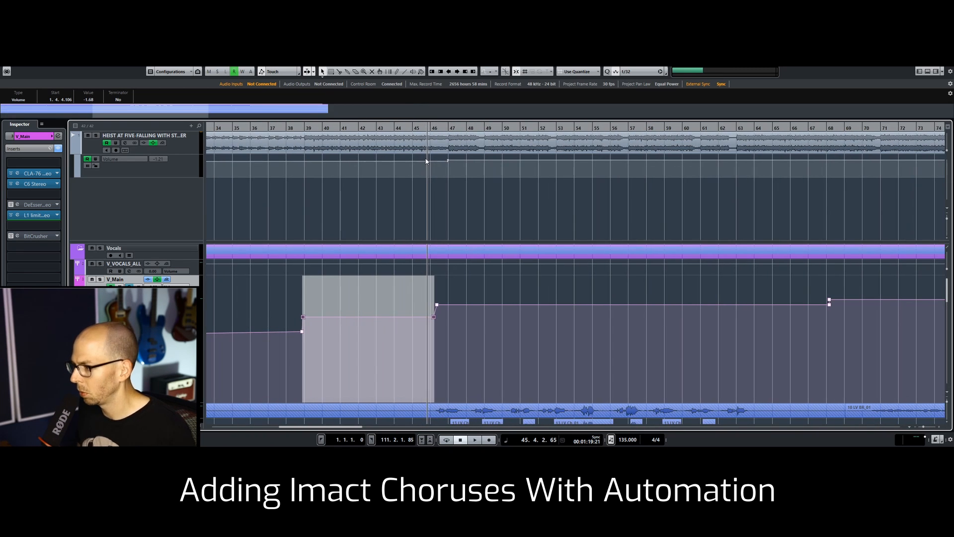
key(space)
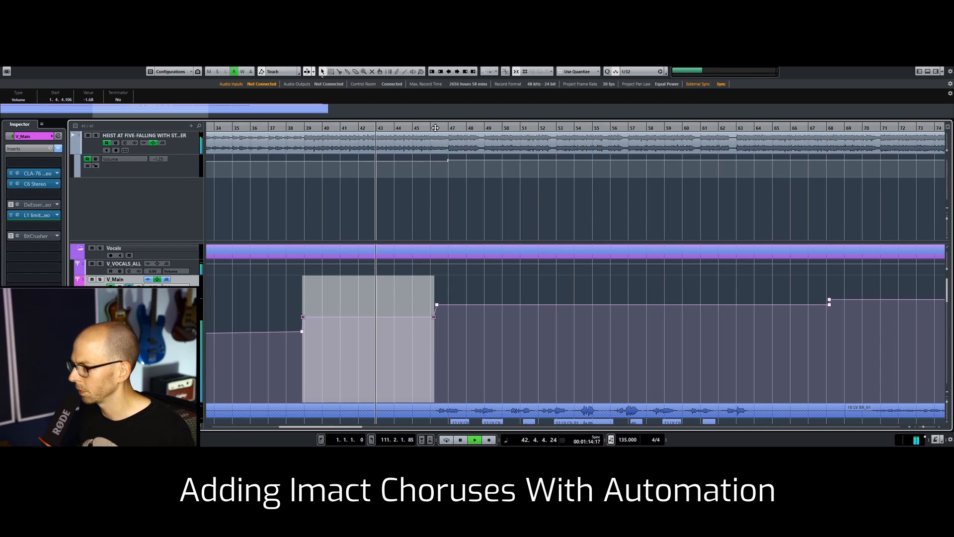
key(space)
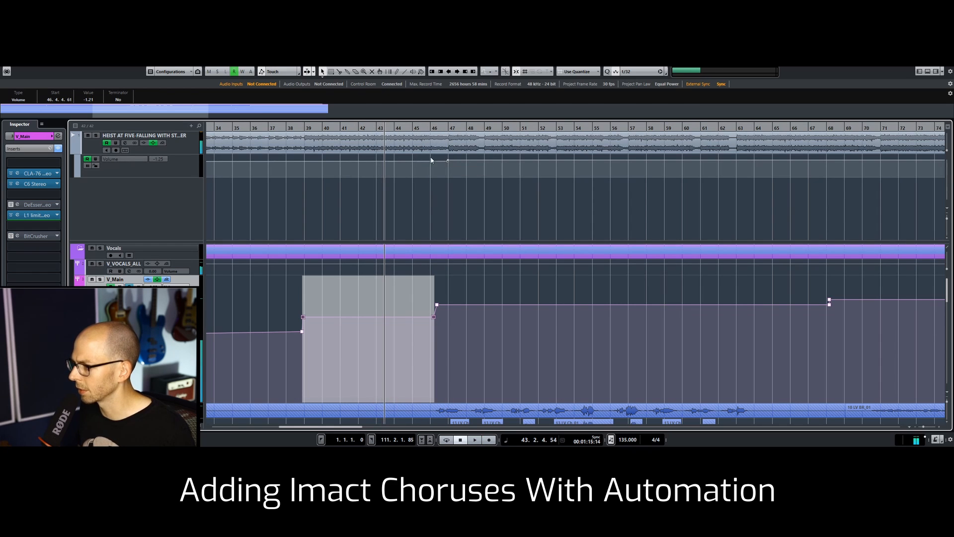
Step: Raise the instrumental volume point at bar 47 to 0.79 and play the transition into the chorus
click(449, 160)
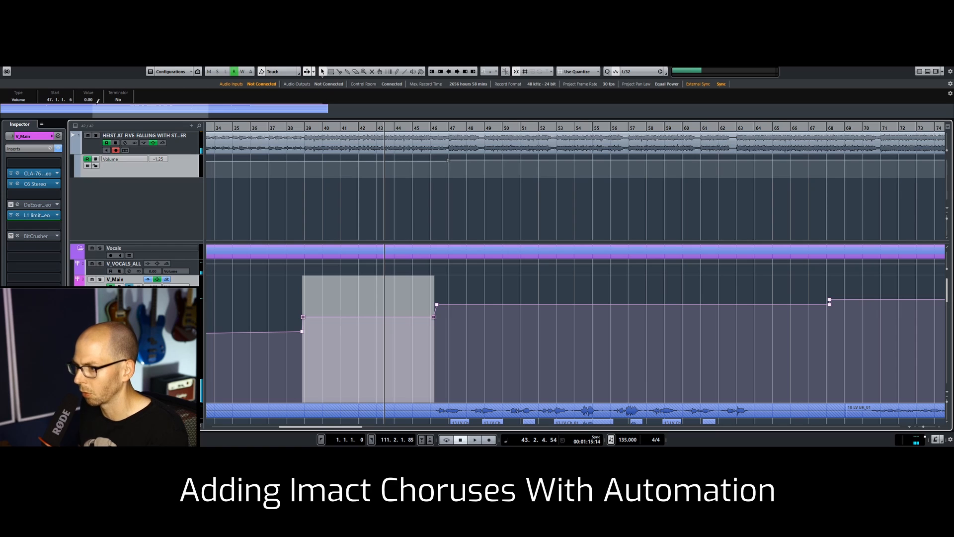
key(space)
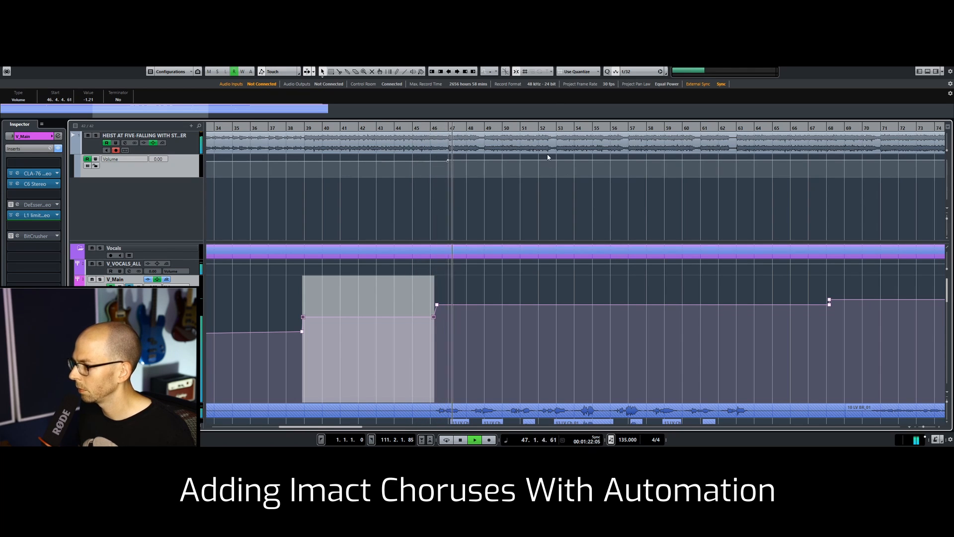
drag(451, 127, 359, 169)
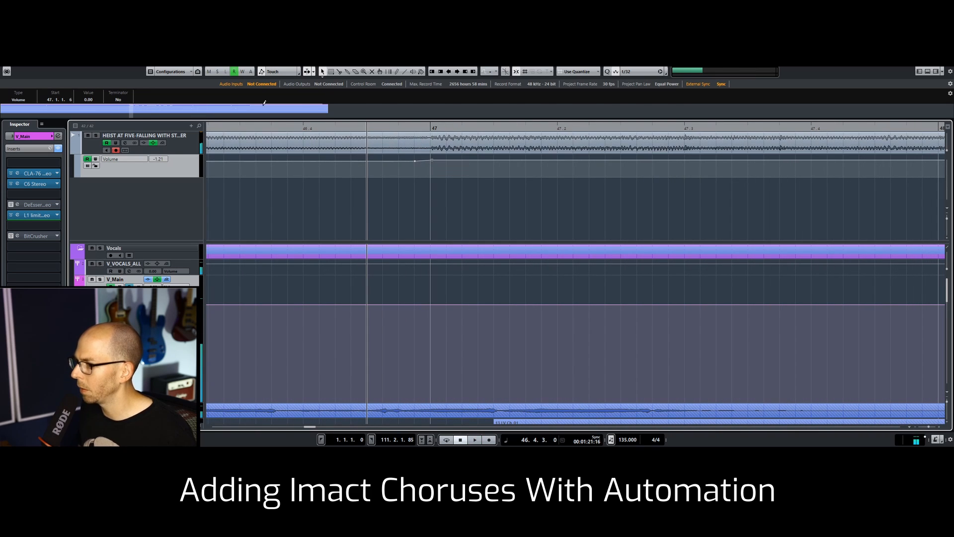
scroll(91, 100, up, 4)
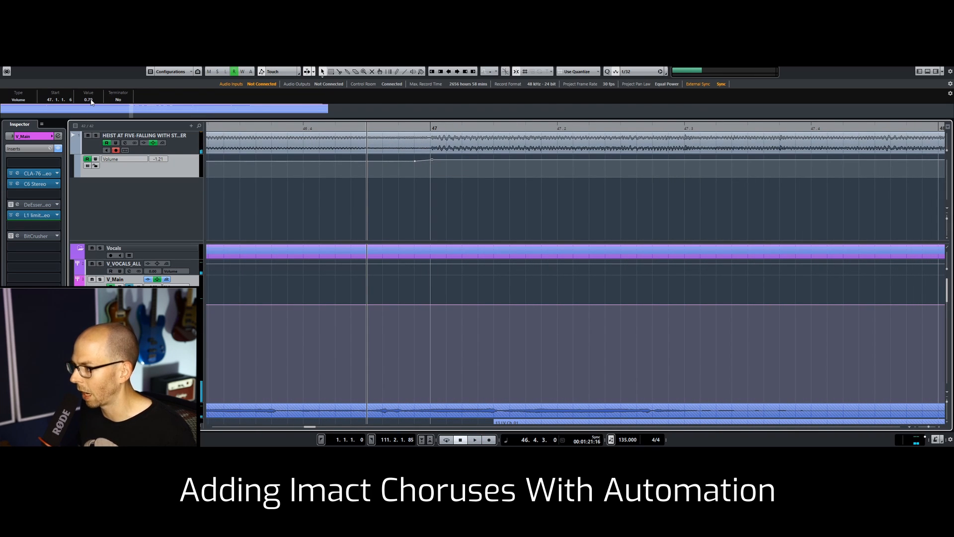
drag(391, 127, 311, 116)
key(space)
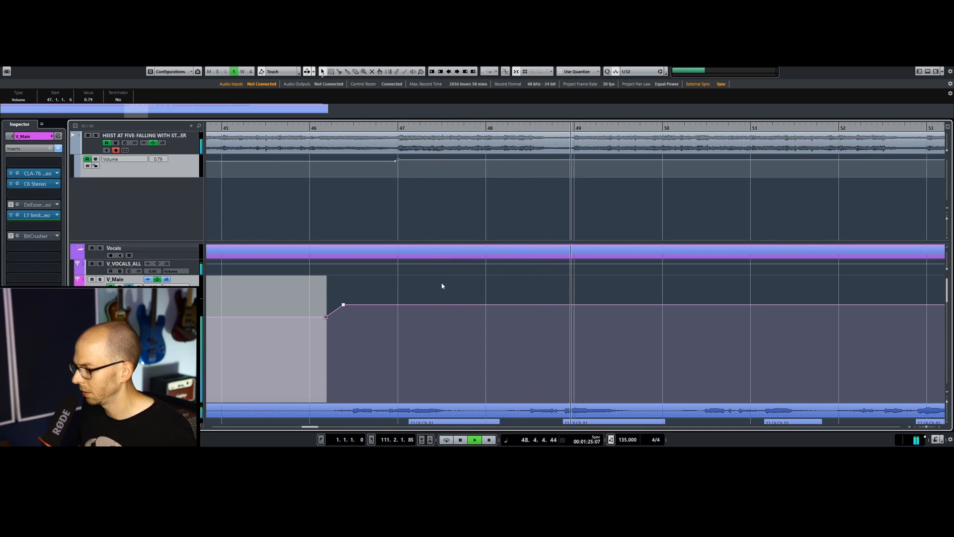
Step: Shorten the V_Main 1 (D) clip that starts near bar 52 to end at about bar 55.2, listening on to bar 65
scroll(412, 243, down, 3)
scroll(416, 199, down, 3)
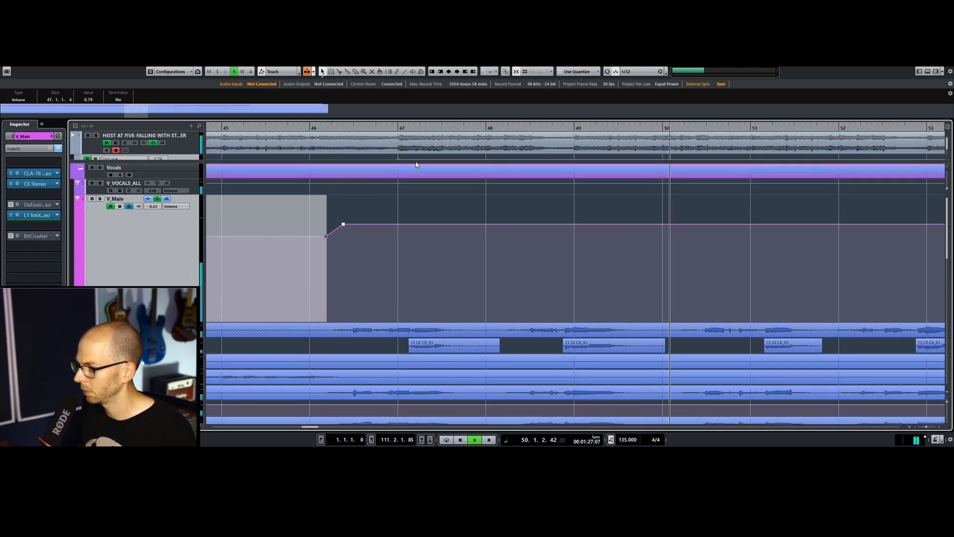
scroll(462, 310, down, 3)
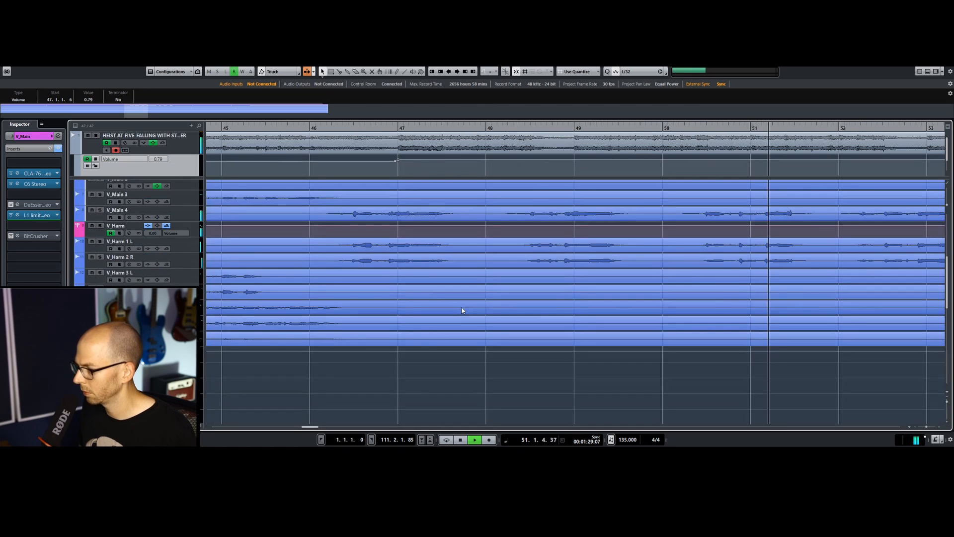
scroll(462, 310, down, 4)
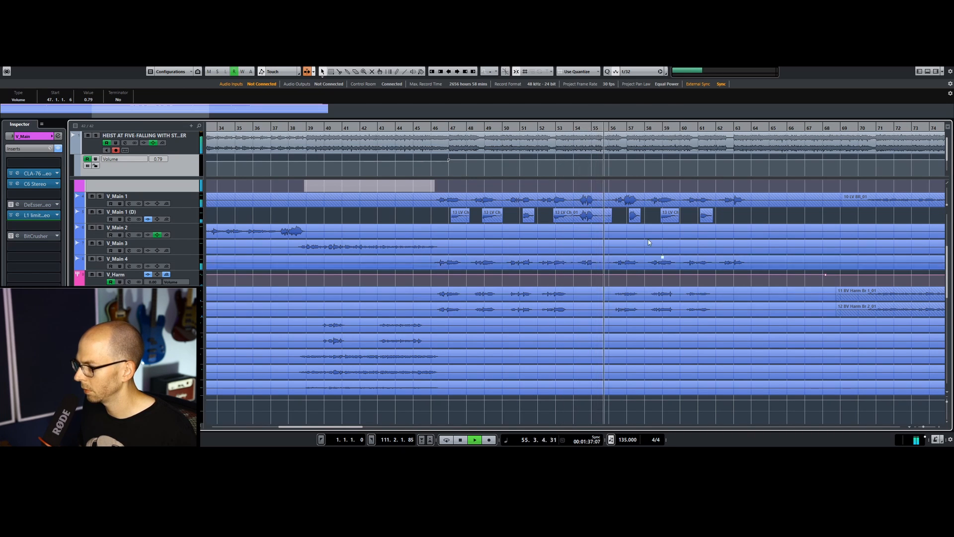
click(608, 220)
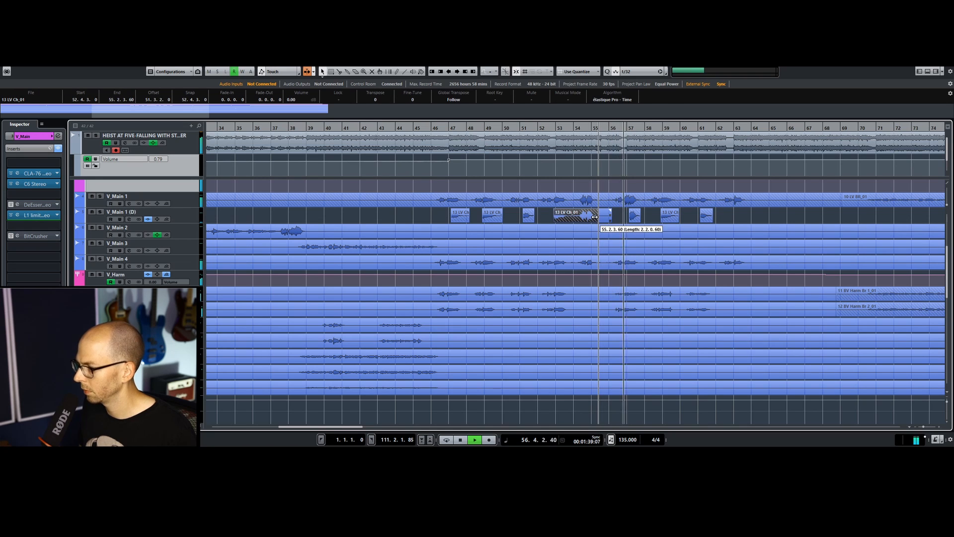
drag(611, 222, 599, 223)
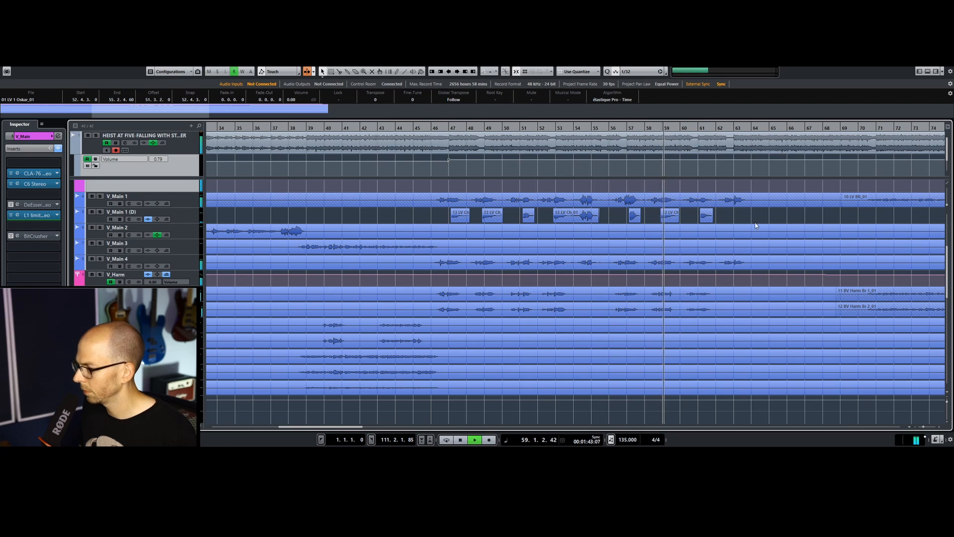
scroll(679, 337, down, 3)
scroll(681, 339, up, 3)
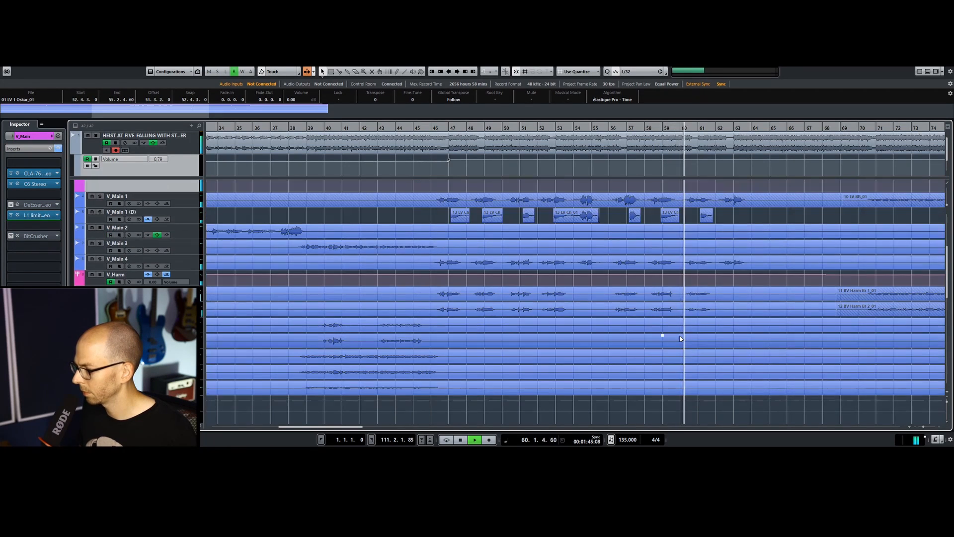
scroll(681, 339, down, 2)
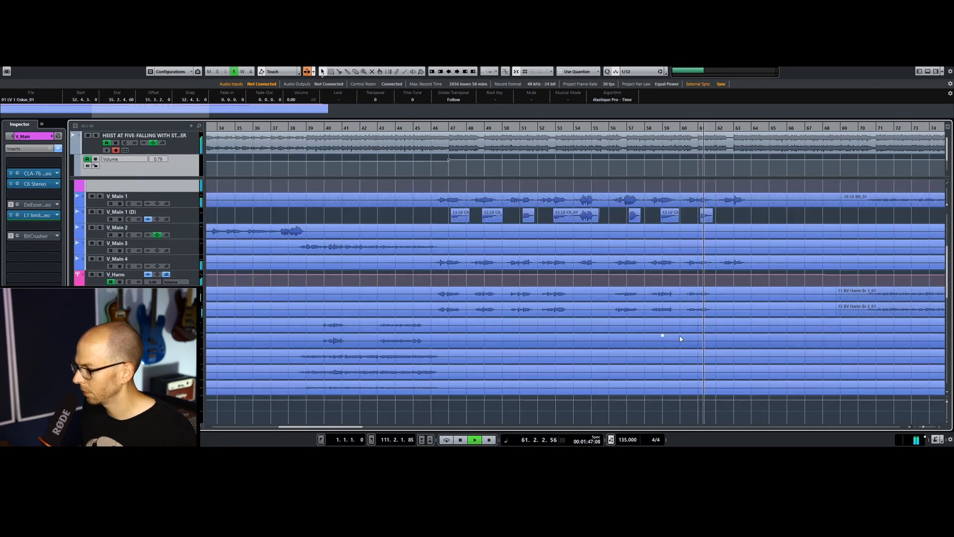
scroll(681, 339, up, 3)
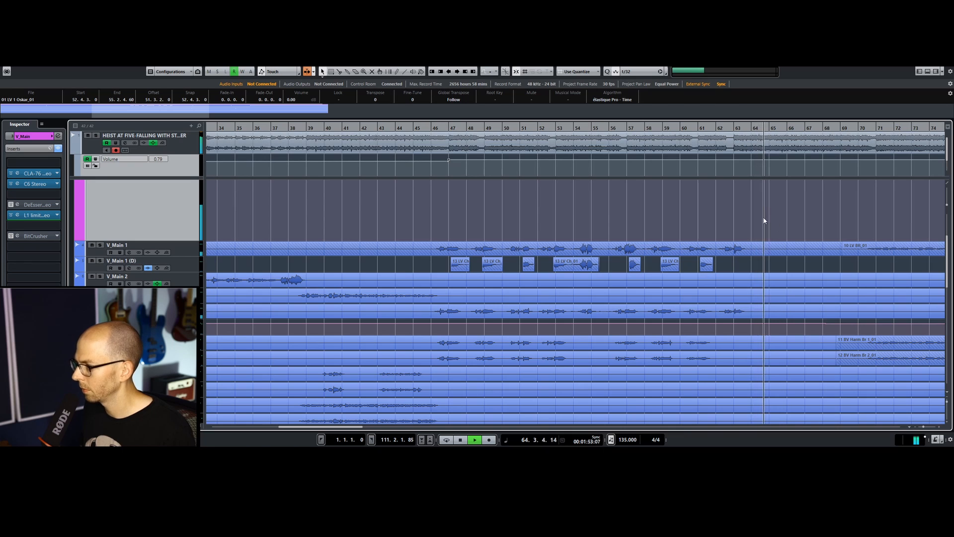
scroll(765, 222, up, 6)
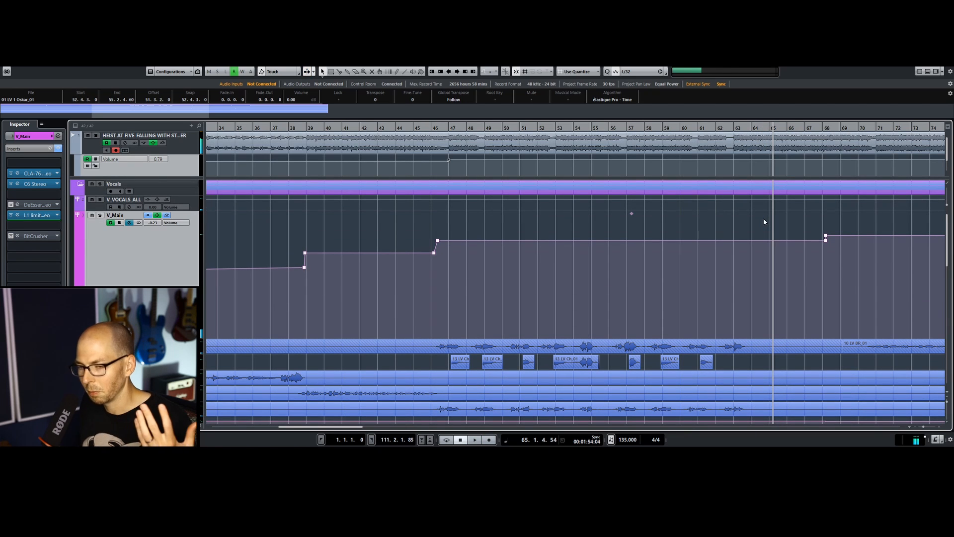
Step: Ramp the instrumental volume down from bar 57 to -0.83 late in bar 62, return it to 0.79 before bar 63 and play the passage
drag(738, 179, 738, 204)
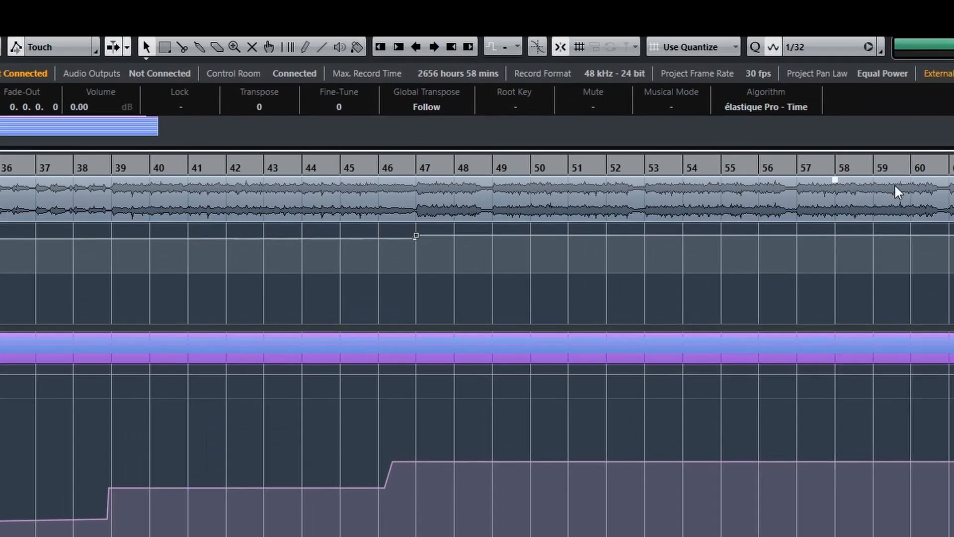
click(798, 238)
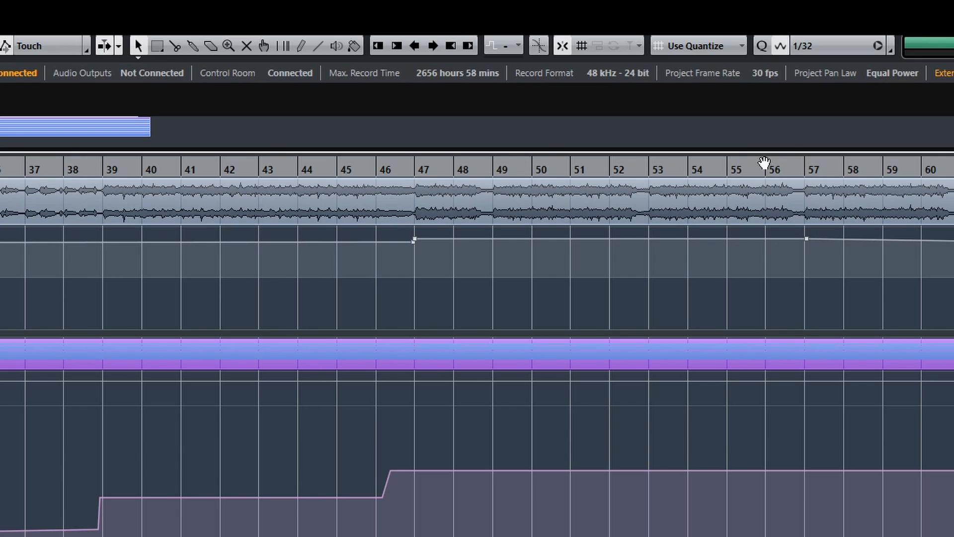
click(412, 168)
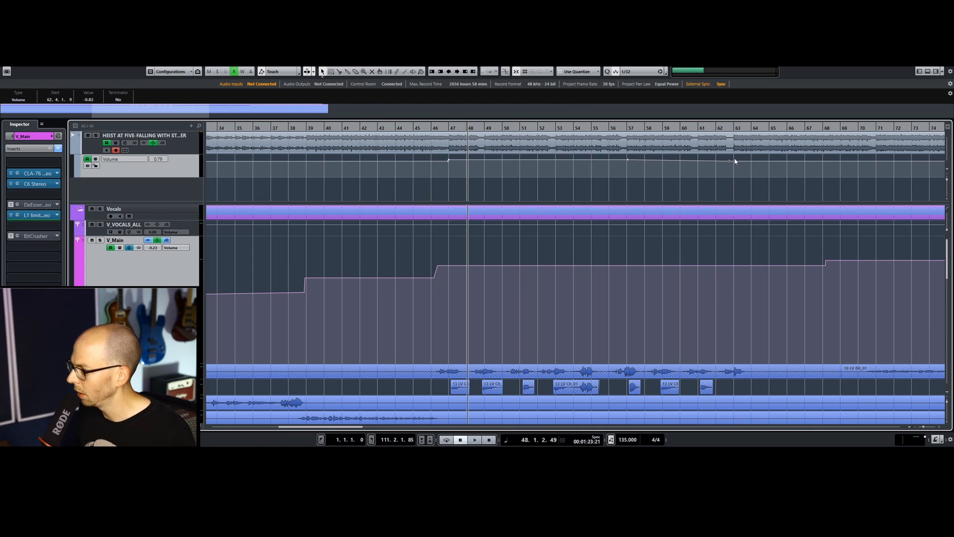
drag(734, 159, 737, 160)
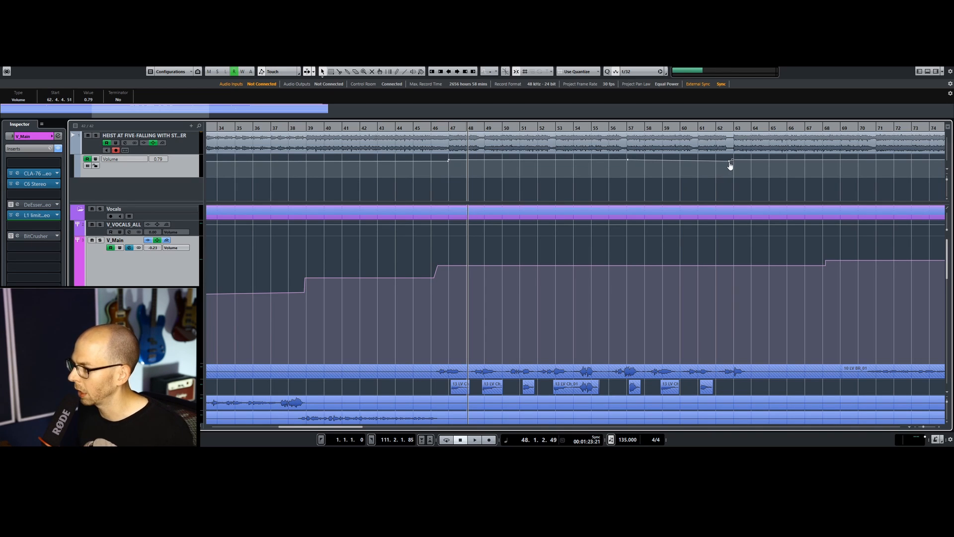
key(space)
click(674, 127)
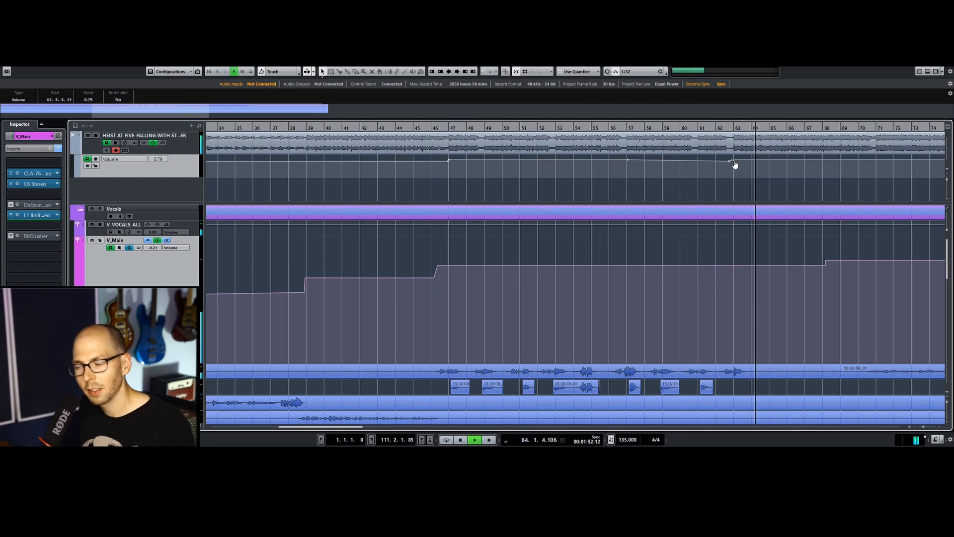
key(space)
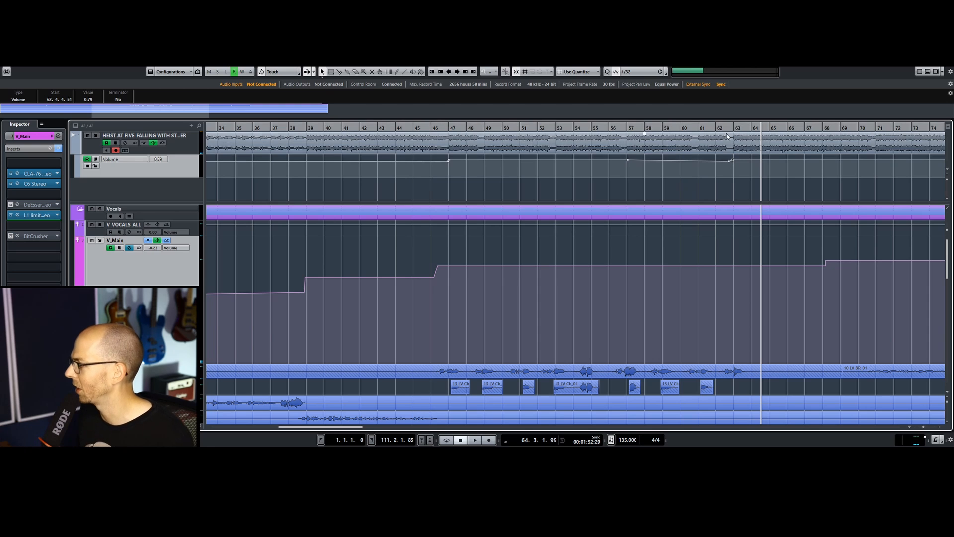
Step: Add instrumental volume points that ramp the level from 0.79 at bar 80 down to 0.00 at bar 86
drag(734, 128, 543, 148)
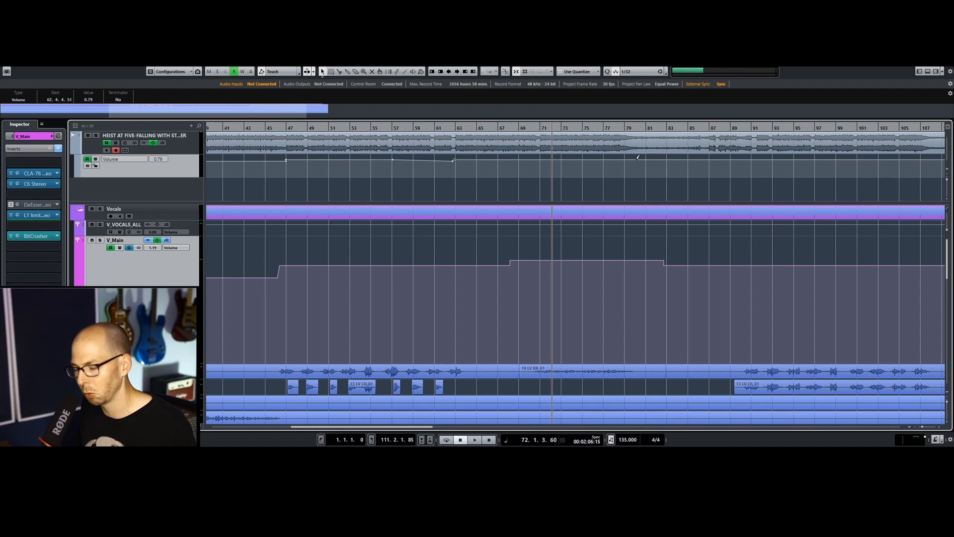
click(641, 128)
key(space)
key(space)
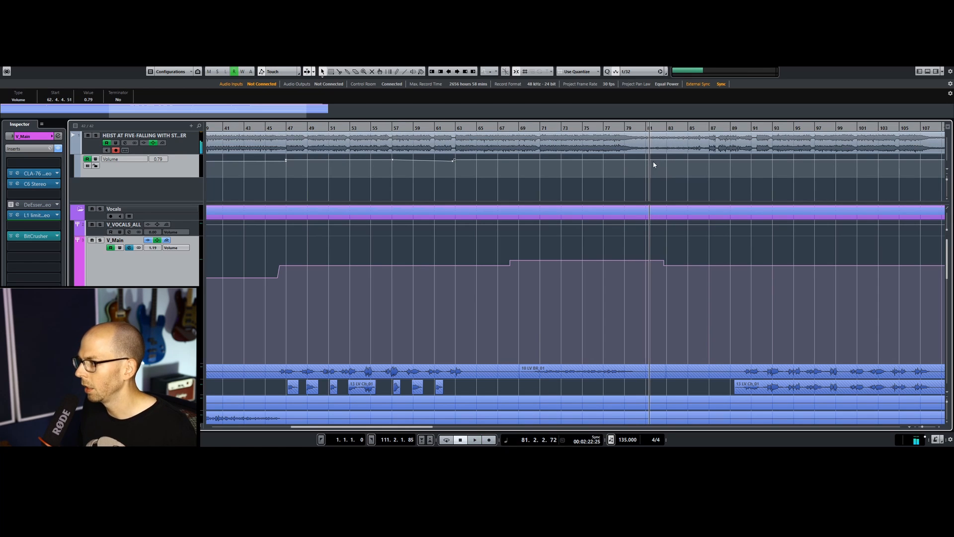
click(653, 158)
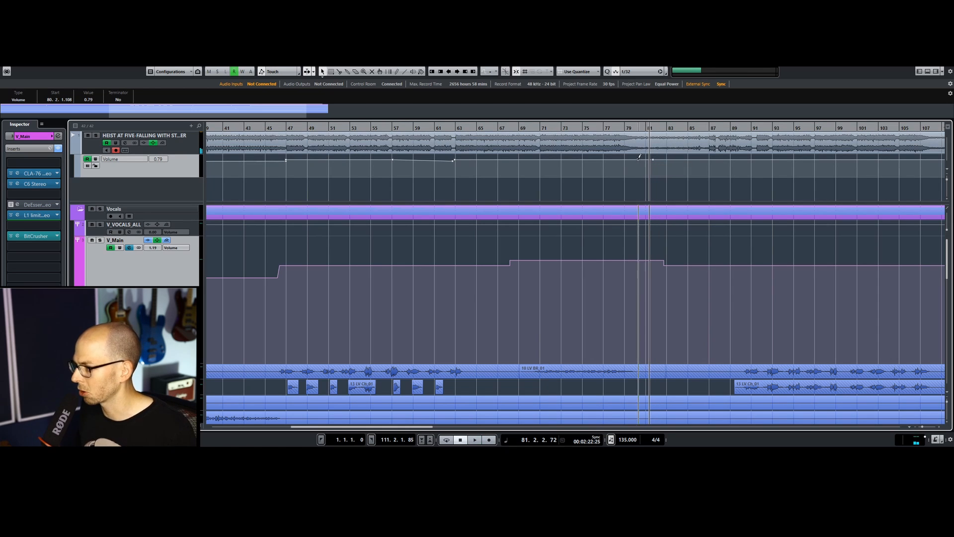
drag(650, 157, 702, 164)
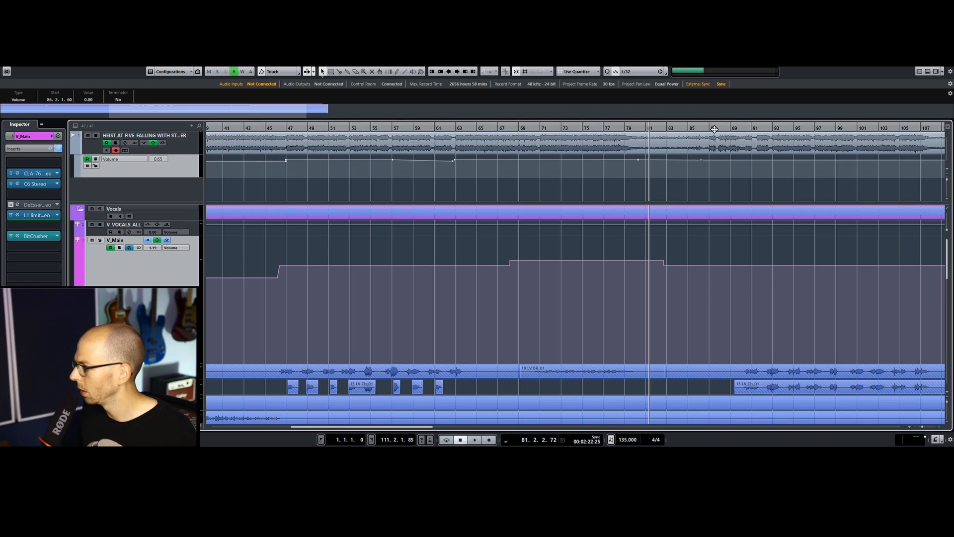
Step: Add instrumental volume points in bar 91 that step the level up to 1.16, and listen into the final chorus
key(space)
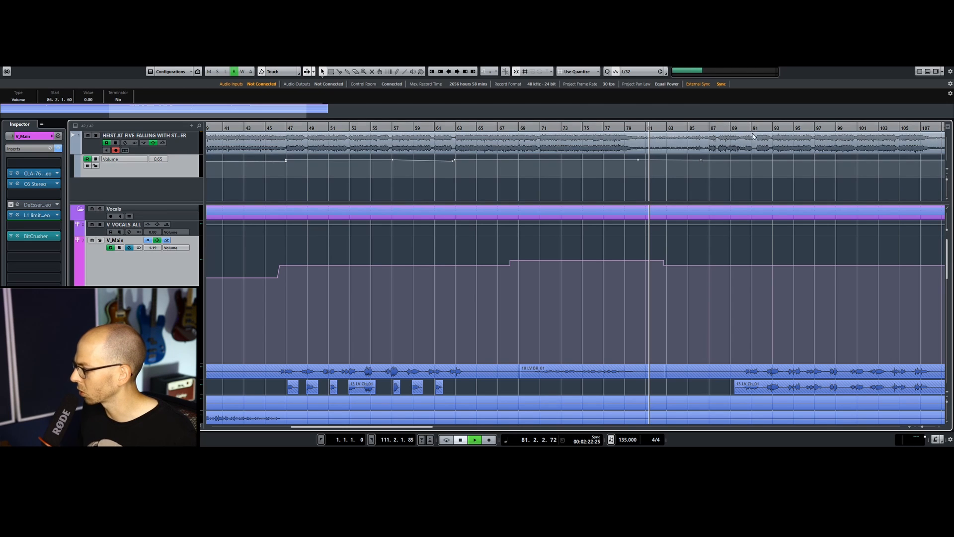
click(754, 160)
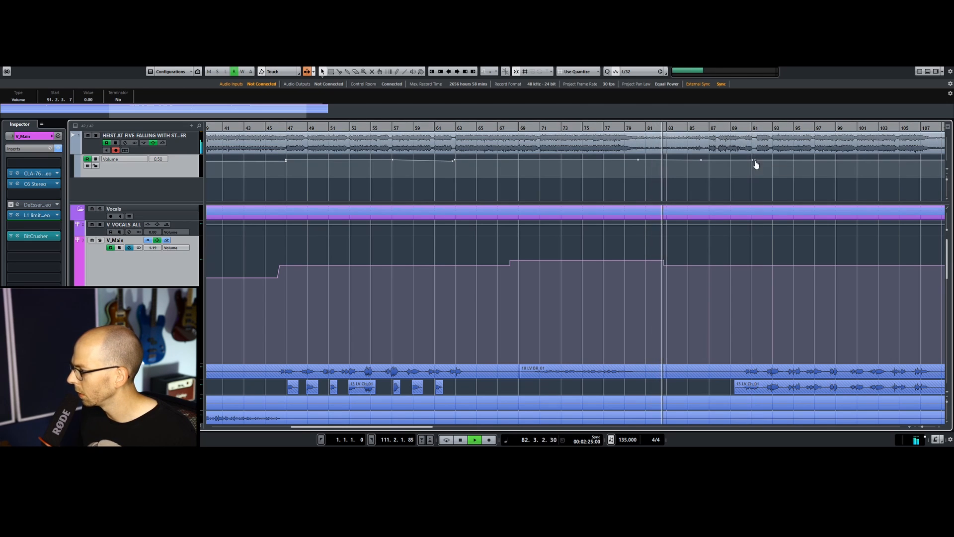
scroll(93, 100, up, 8)
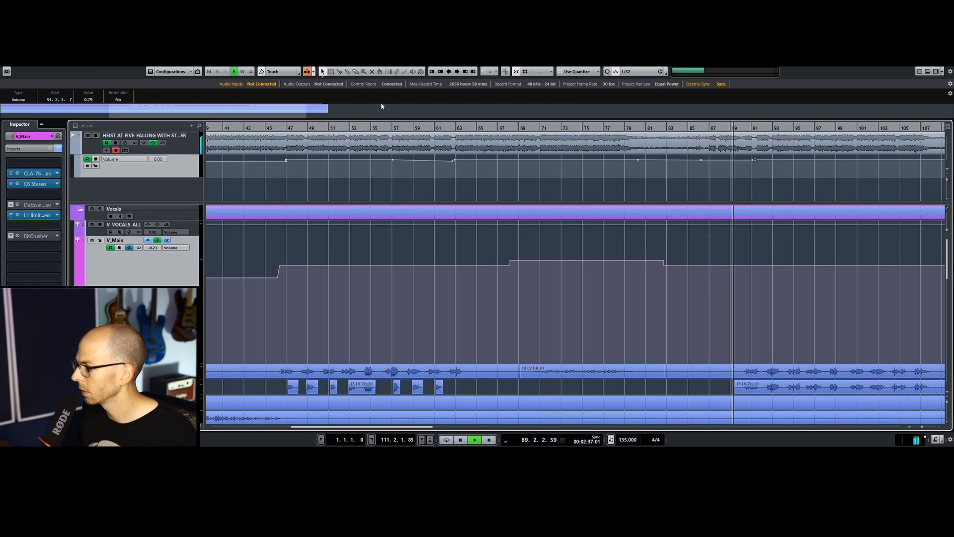
scroll(95, 102, up, 3)
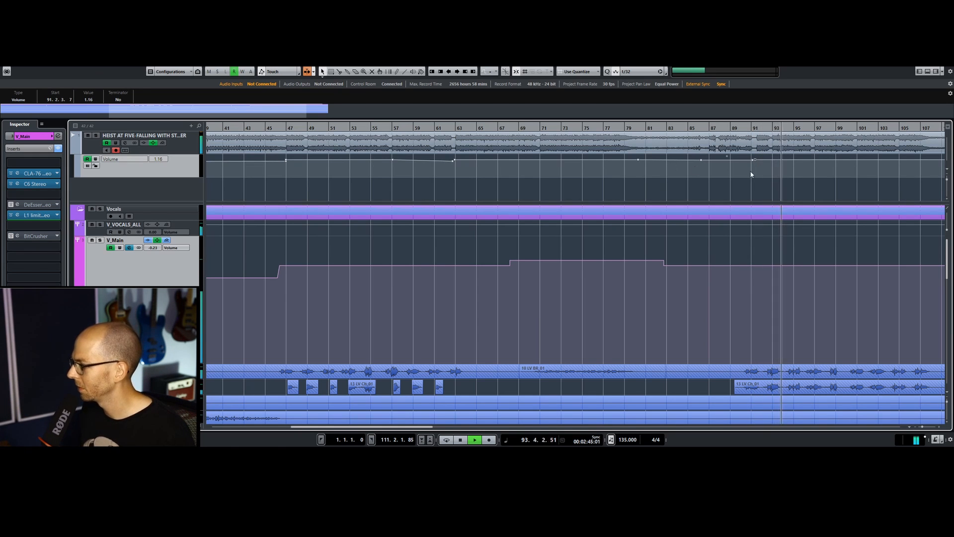
key(space)
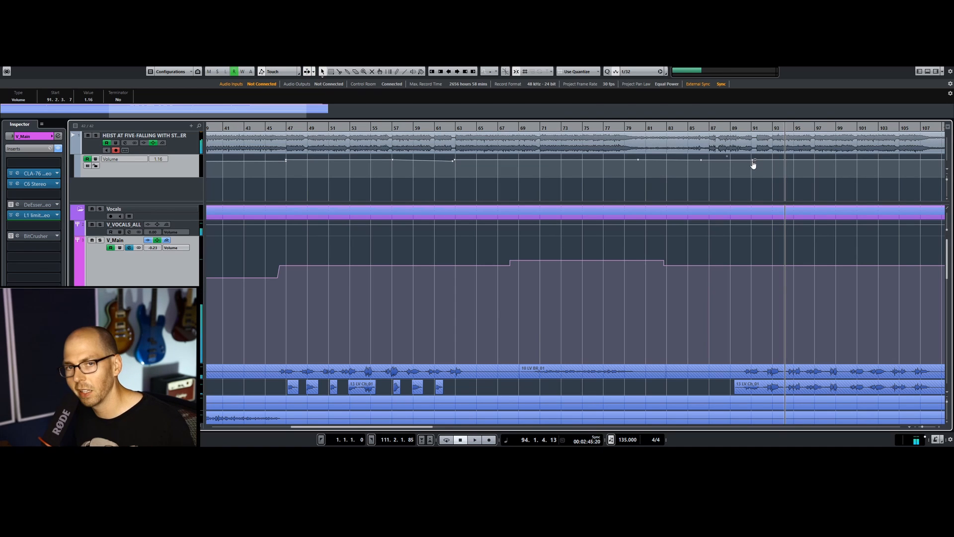
Step: Add an instrumental volume point at the end of bar 106, set it to 1.51 and play the song's ending
drag(900, 128, 799, 128)
click(762, 159)
scroll(90, 101, up, 3)
key(space)
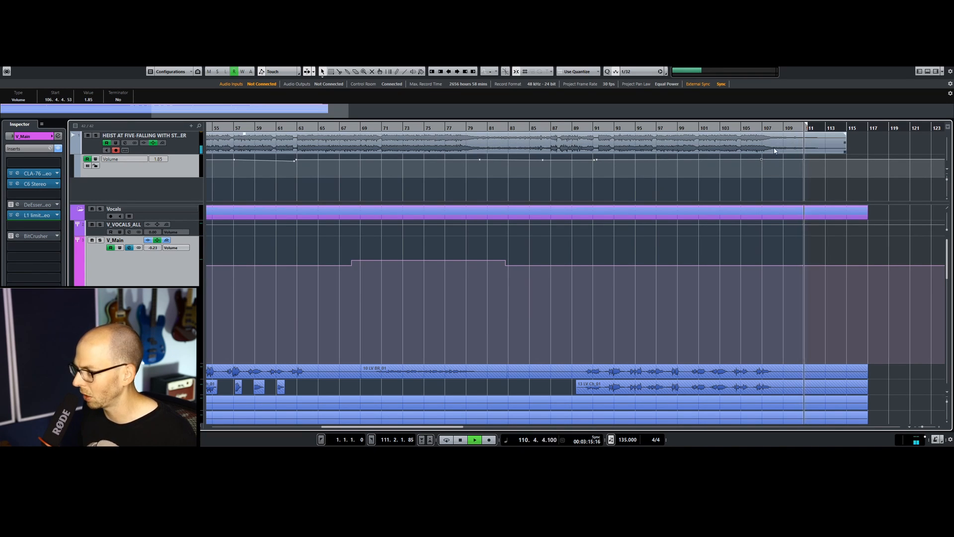
click(727, 128)
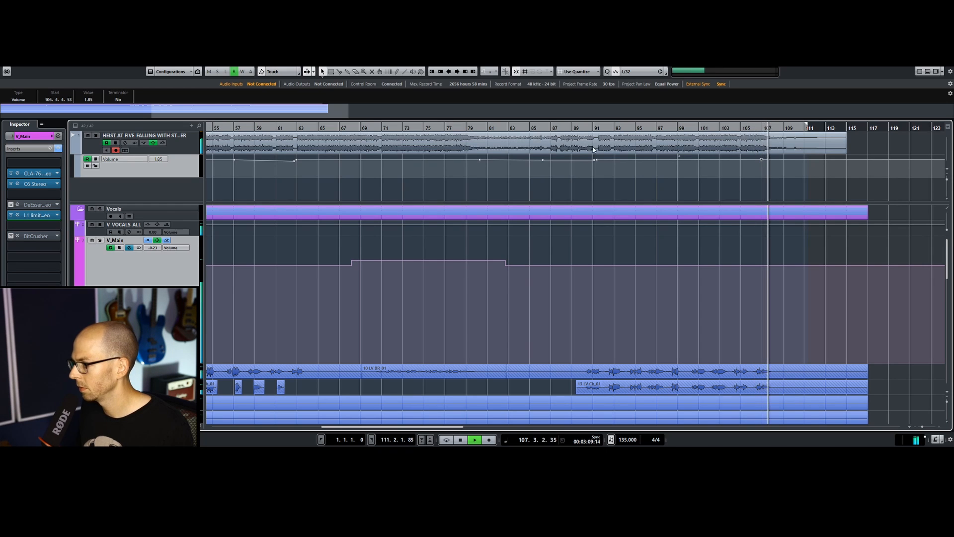
key(space)
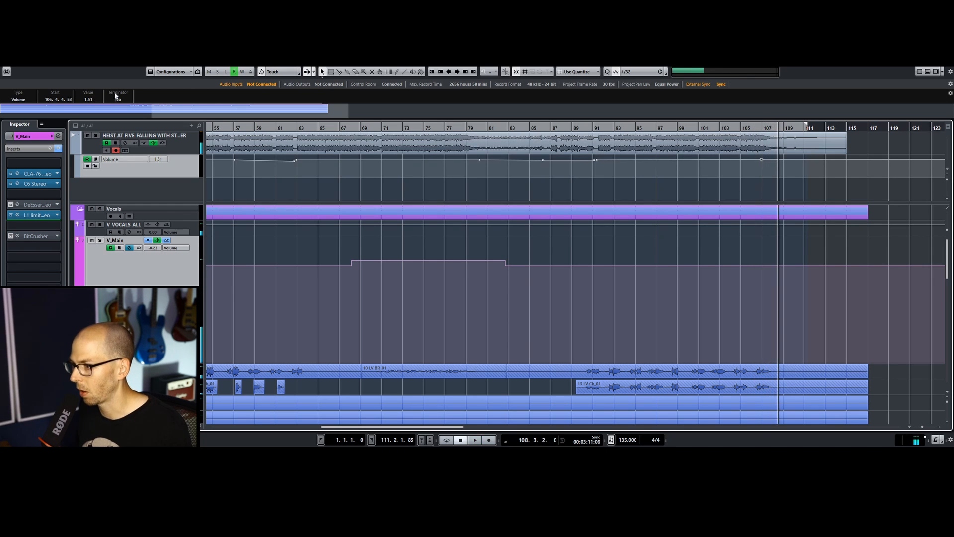
drag(523, 128, 300, 121)
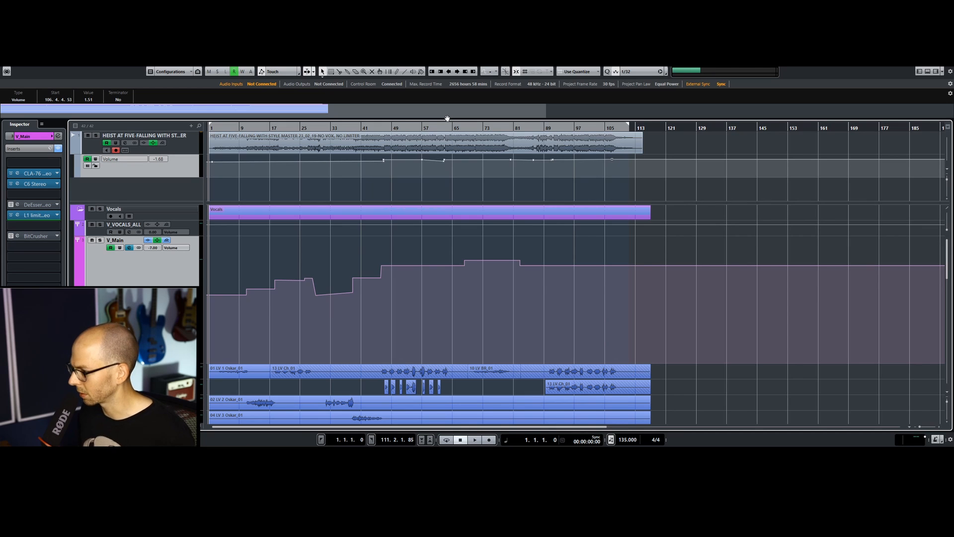
drag(312, 128, 268, 120)
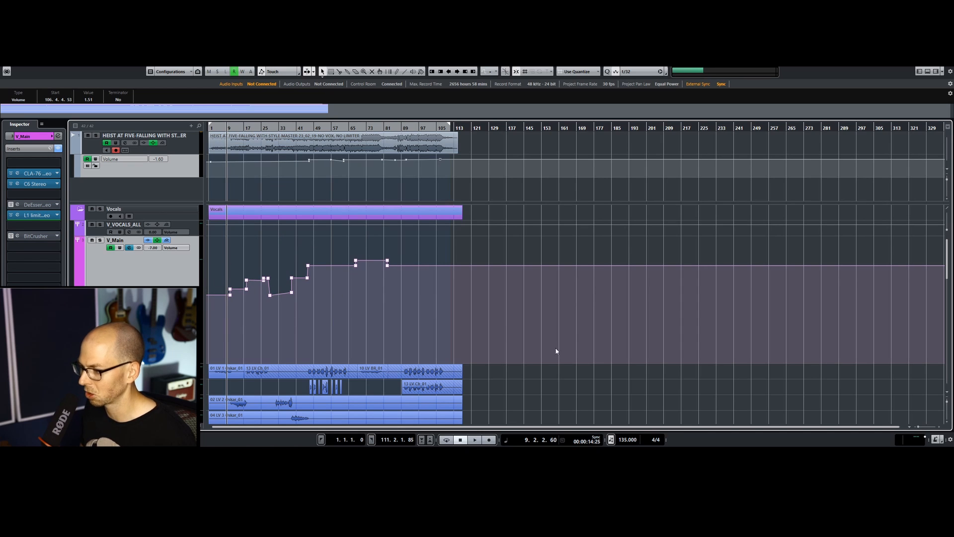
click(571, 400)
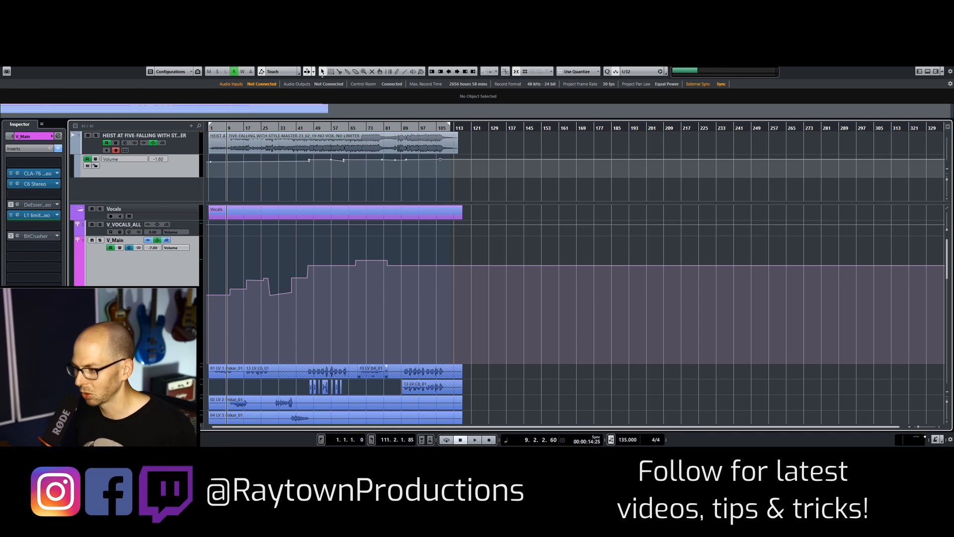